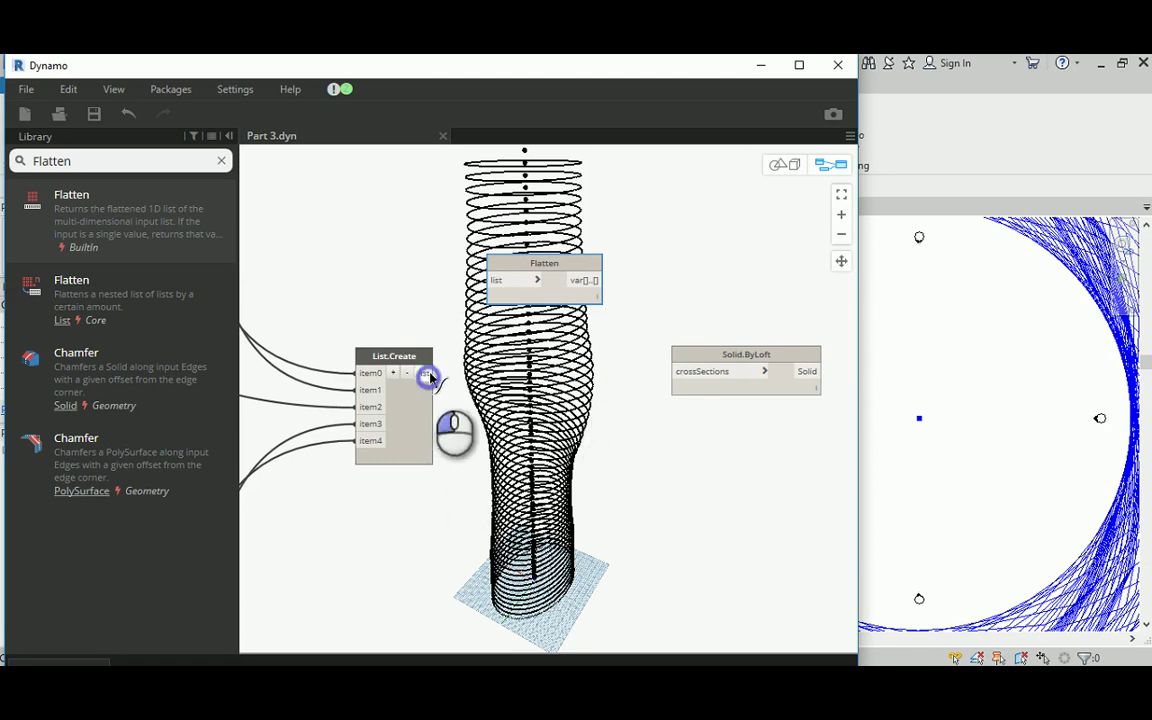
Connect List.Create's list output to the crossSections input of Solid.ByLoft and pin the List.Create output preview open.
drag(430, 376, 682, 371)
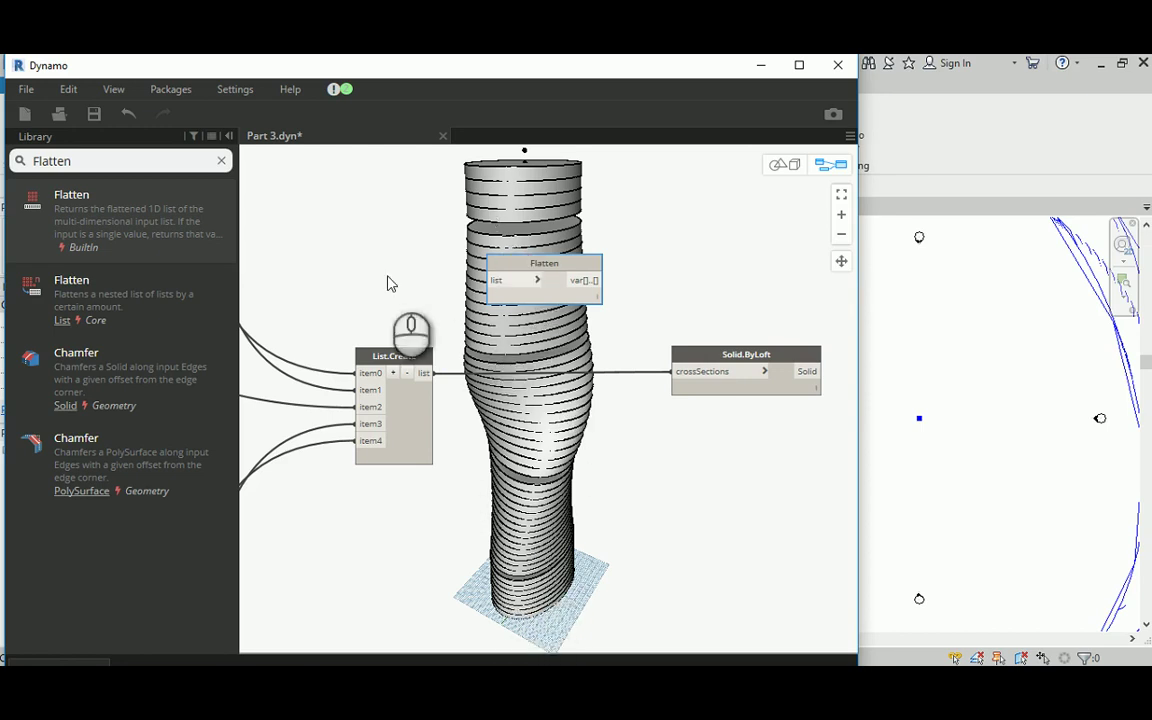
middle_drag(341, 289, 414, 286)
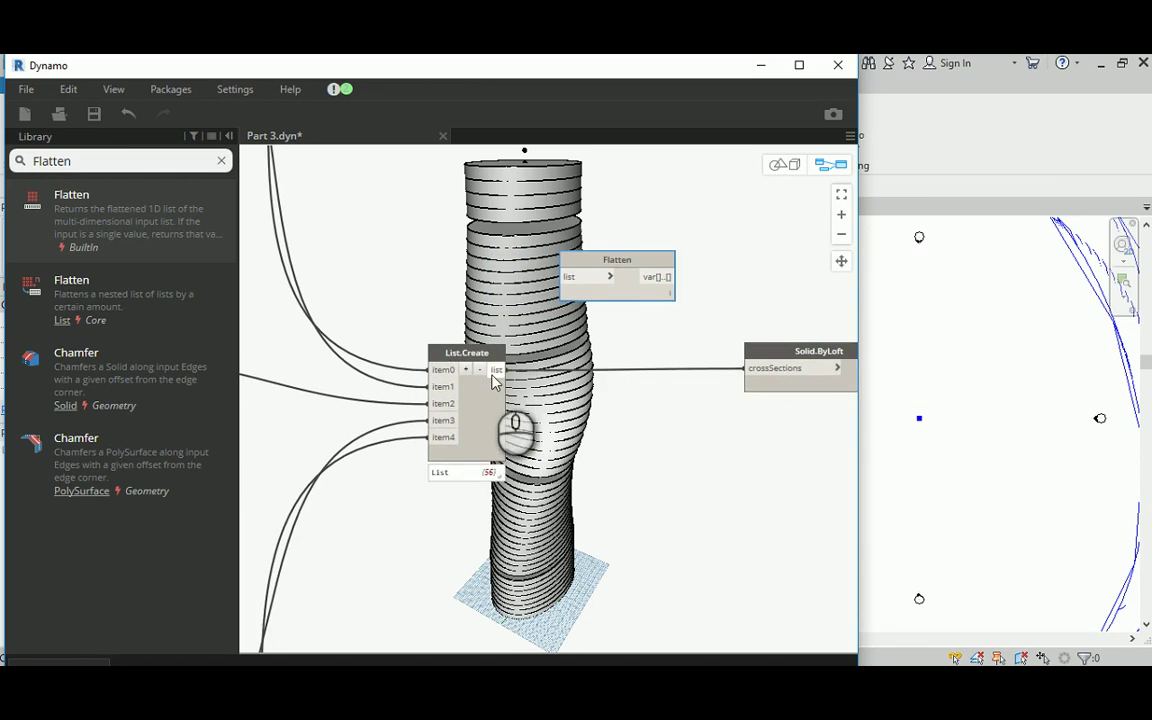
click(486, 470)
middle_drag(681, 555, 688, 483)
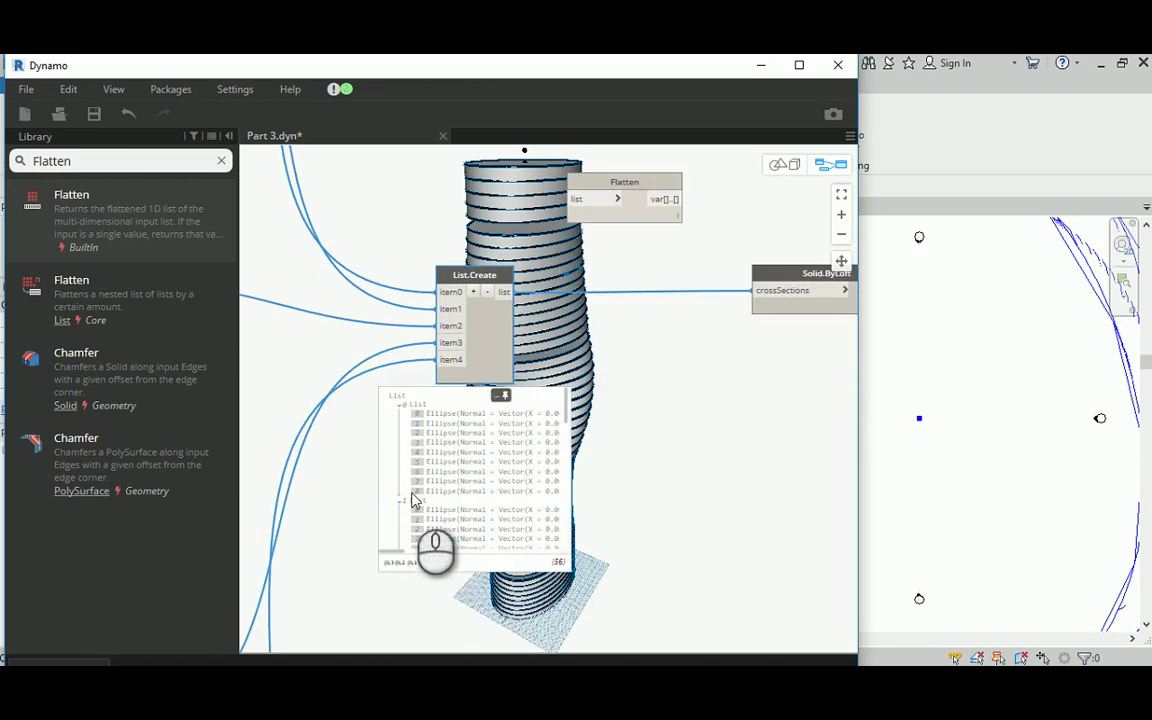
Examine the rotated ellipse groups feeding List.Create and the nested sublists in its output preview.
scroll(570, 380, down, 4)
middle_drag(682, 490, 768, 580)
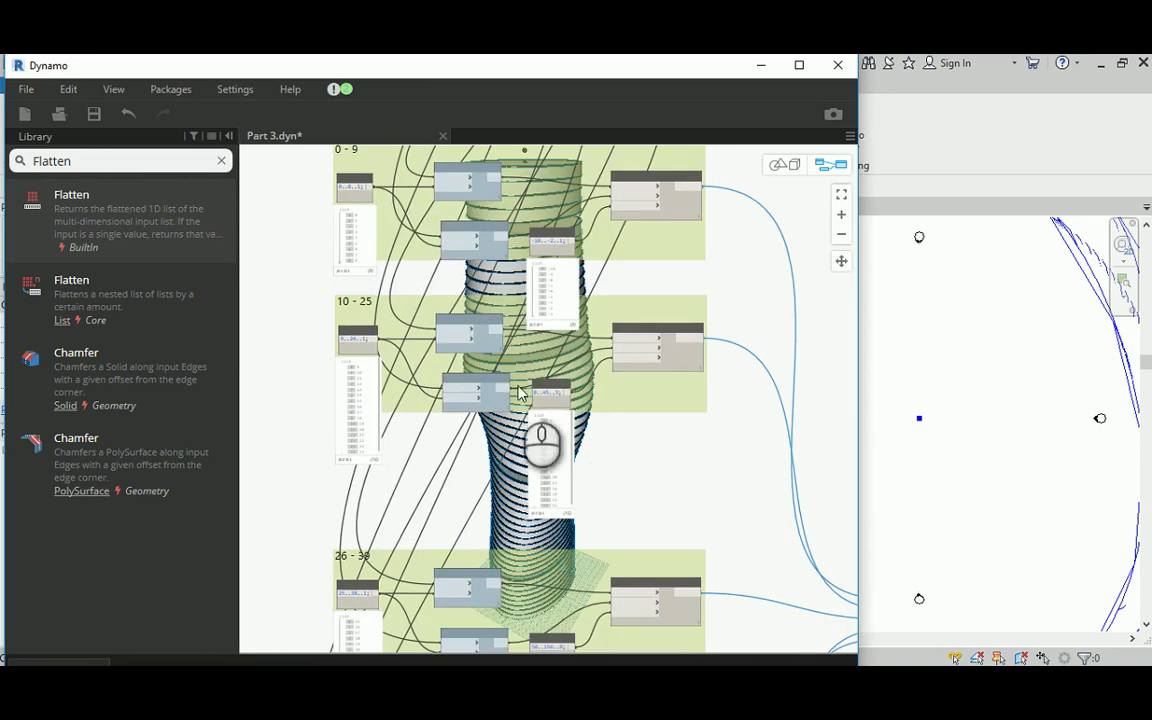
middle_drag(324, 257, 365, 414)
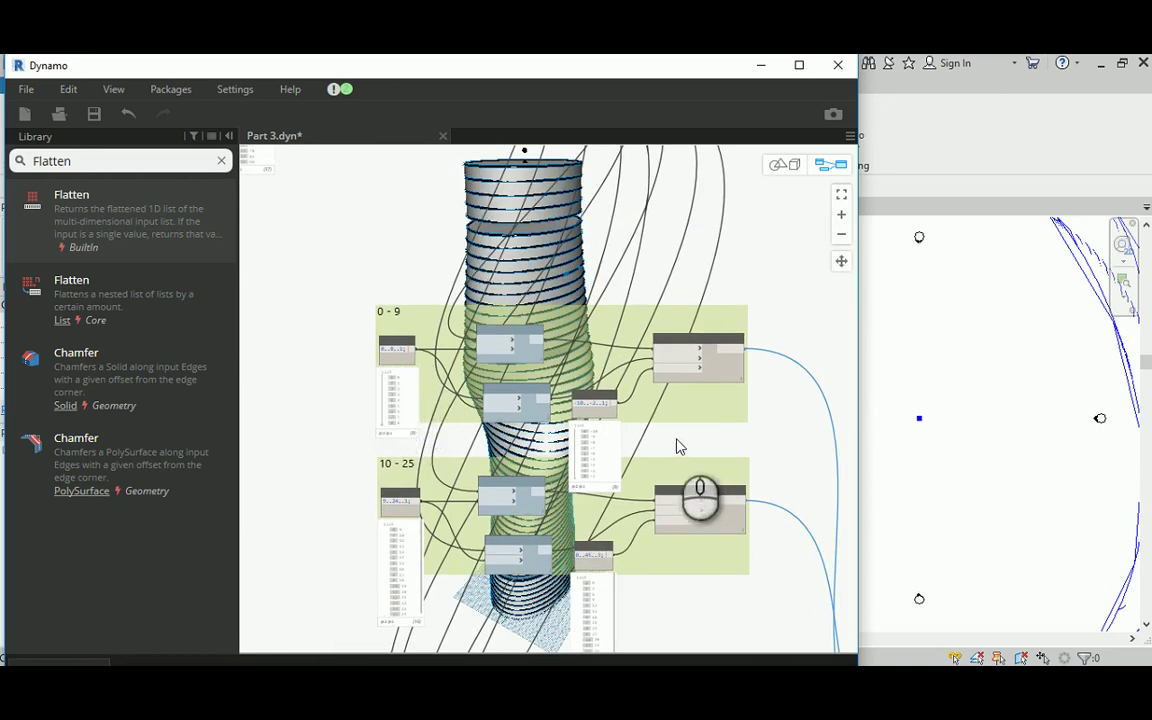
middle_drag(791, 465, 519, 247)
mouse_move(620, 428)
middle_down()
mouse_move(625, 465)
mouse_move(569, 303)
middle_up()
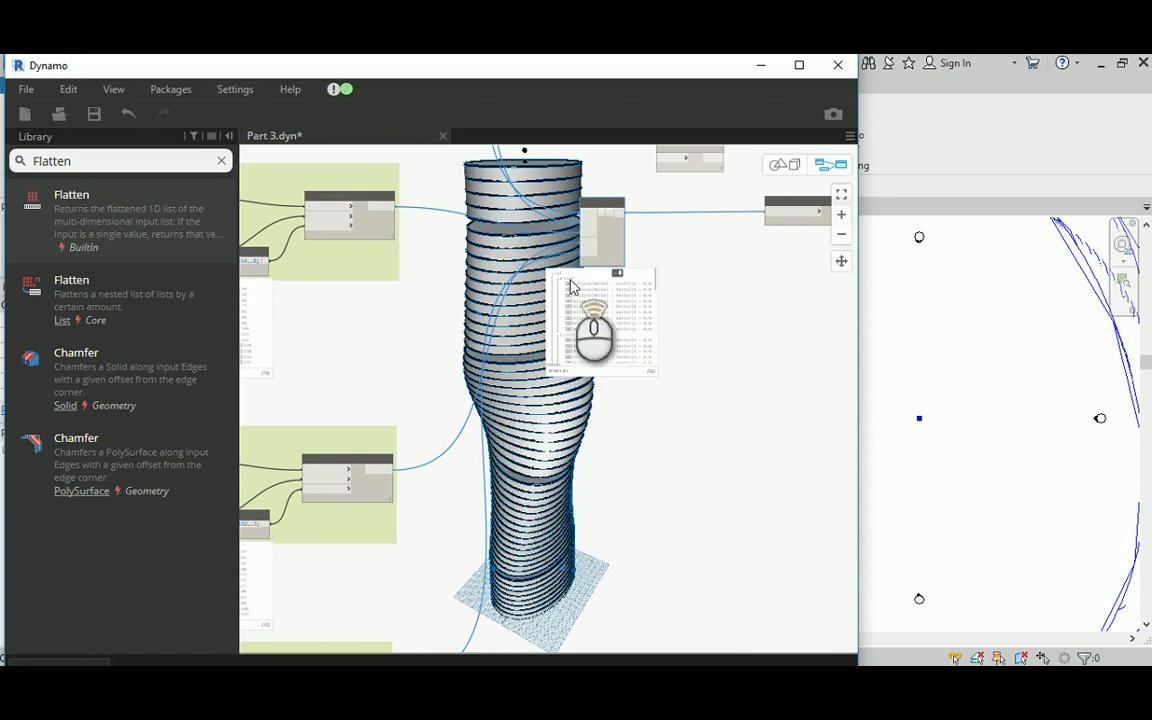
click(687, 293)
scroll(612, 302, up, 5)
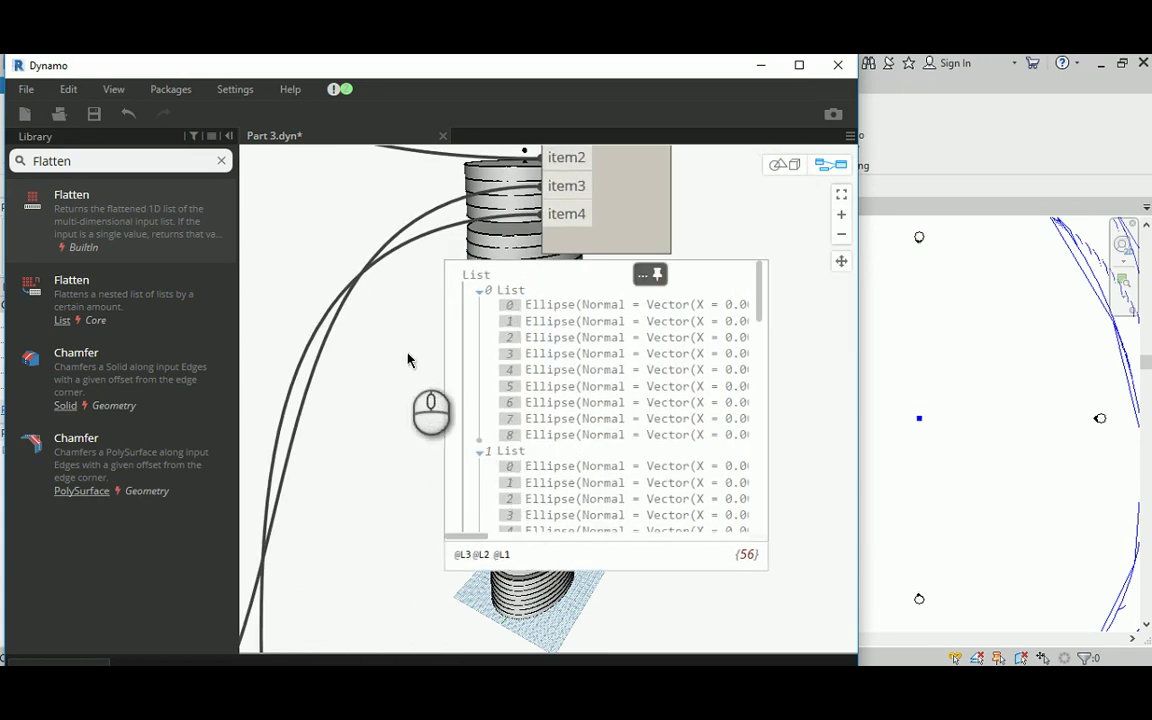
Route the ellipse list through Flatten by wiring List.Create to its list input and its output to Solid.ByLoft's crossSections.
scroll(430, 370, down, 4)
scroll(605, 330, up, 1)
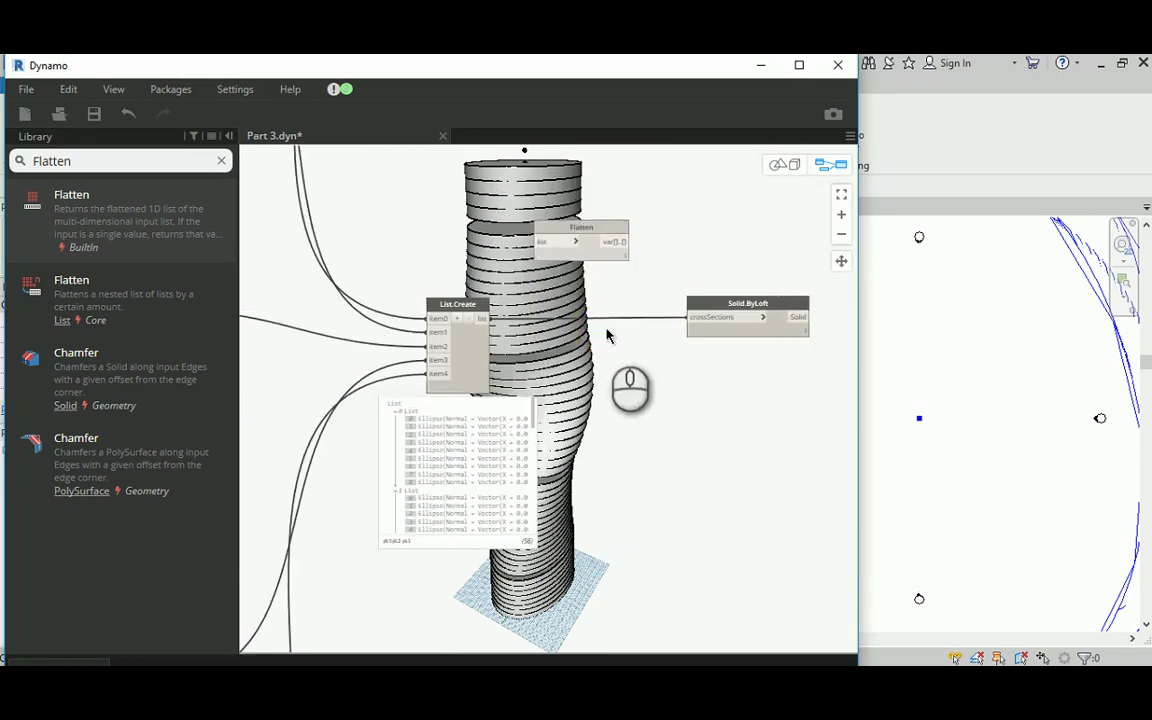
click(480, 318)
click(553, 241)
click(616, 242)
click(690, 317)
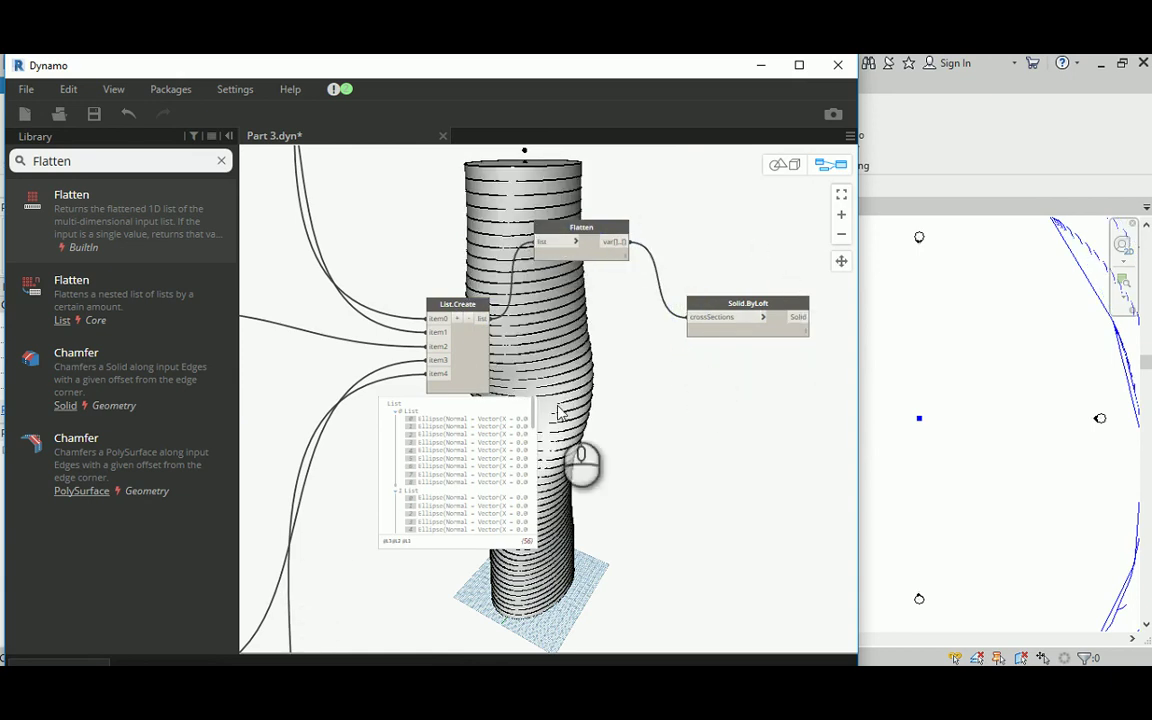
Pin Flatten's output preview open and space the Flatten and Solid.ByLoft nodes farther apart.
click(621, 268)
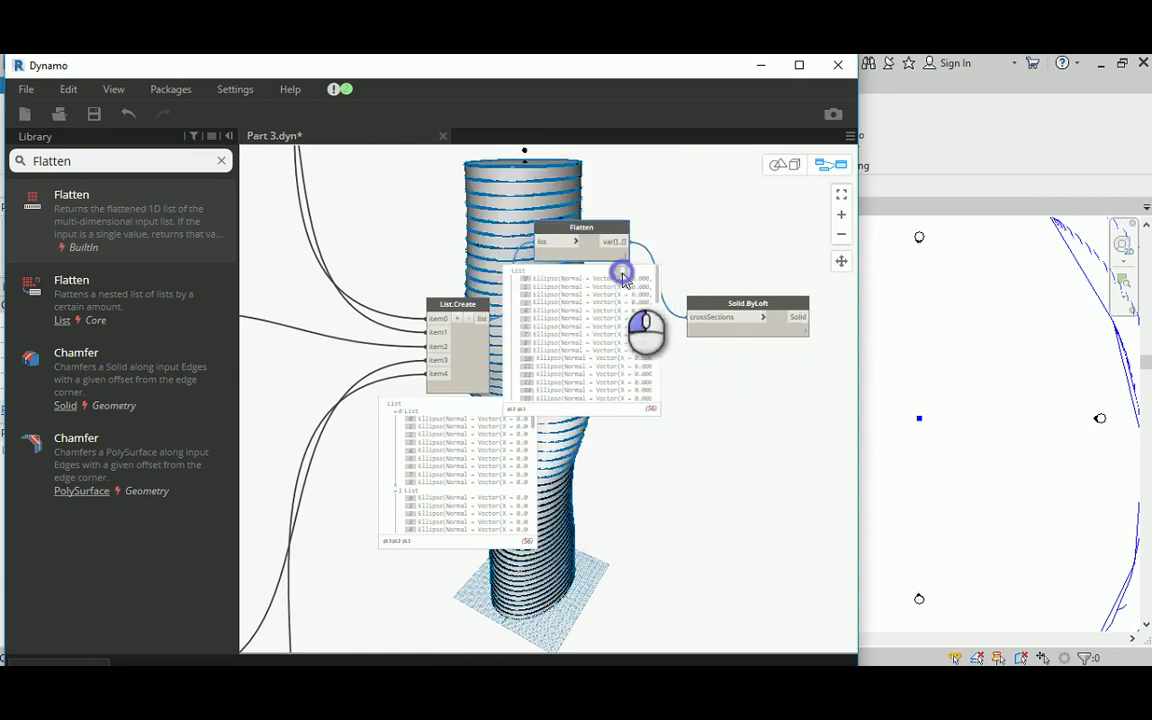
drag(712, 302, 791, 304)
middle_drag(676, 237, 527, 224)
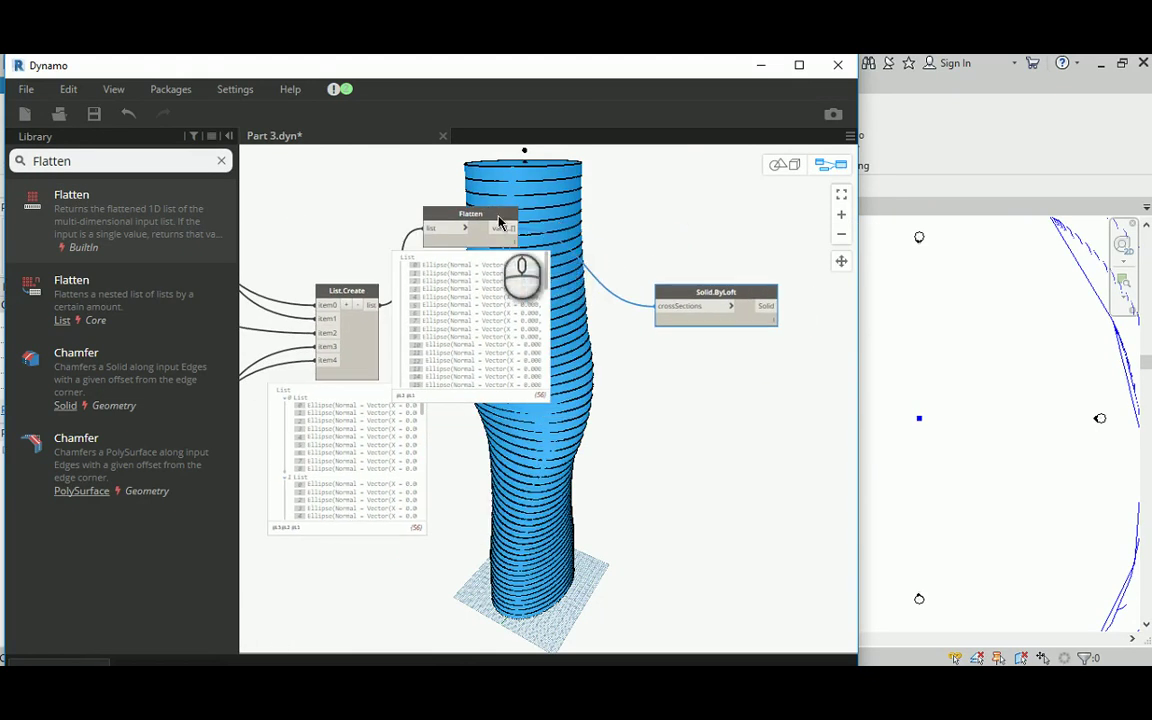
drag(498, 220, 566, 244)
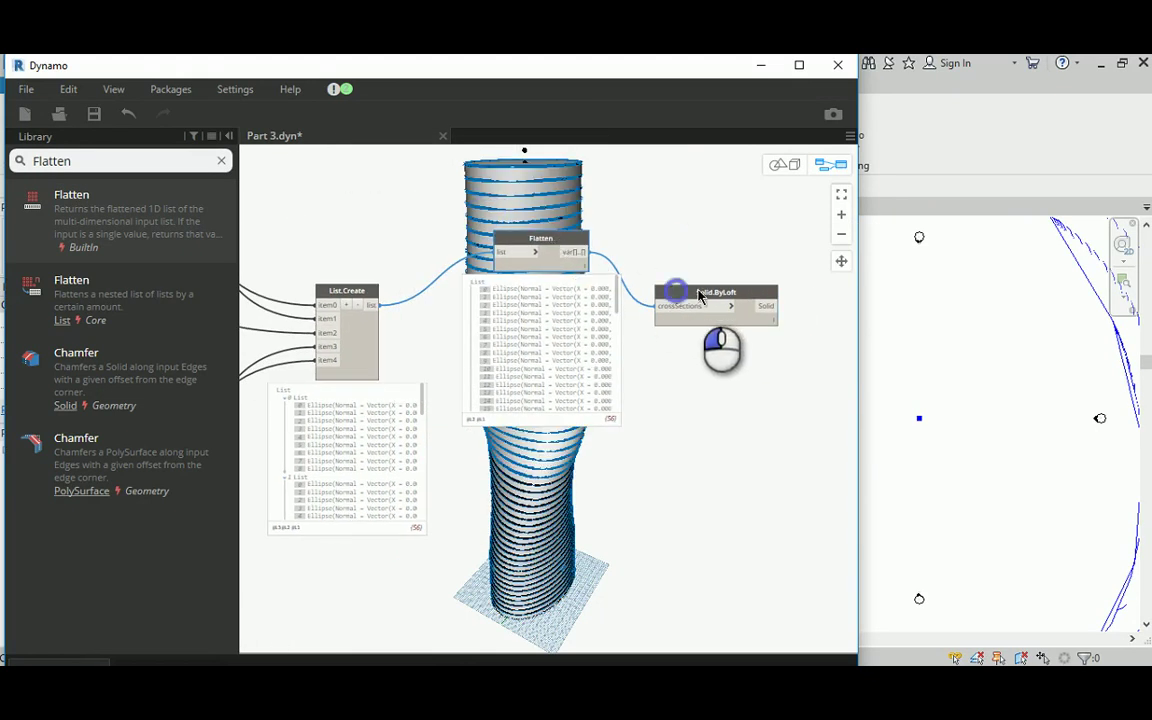
drag(700, 296, 744, 290)
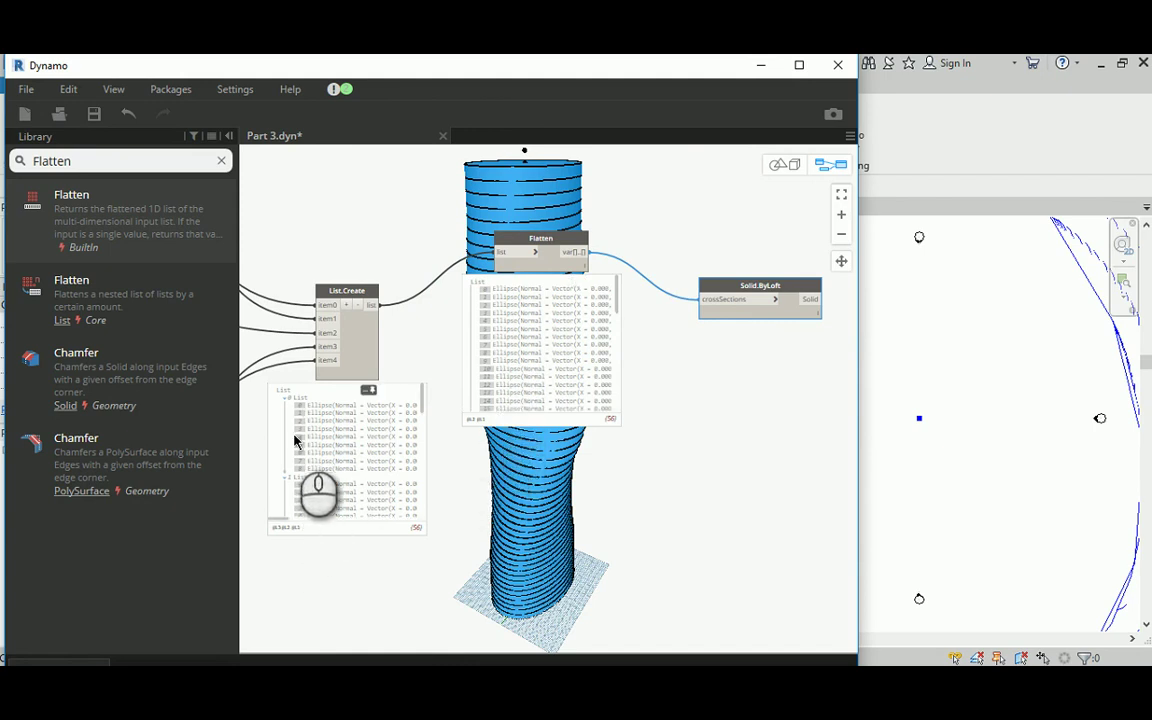
Align the Flatten node horizontally between List.Create and Solid.ByLoft, and nudge Solid.ByLoft into line.
click(740, 356)
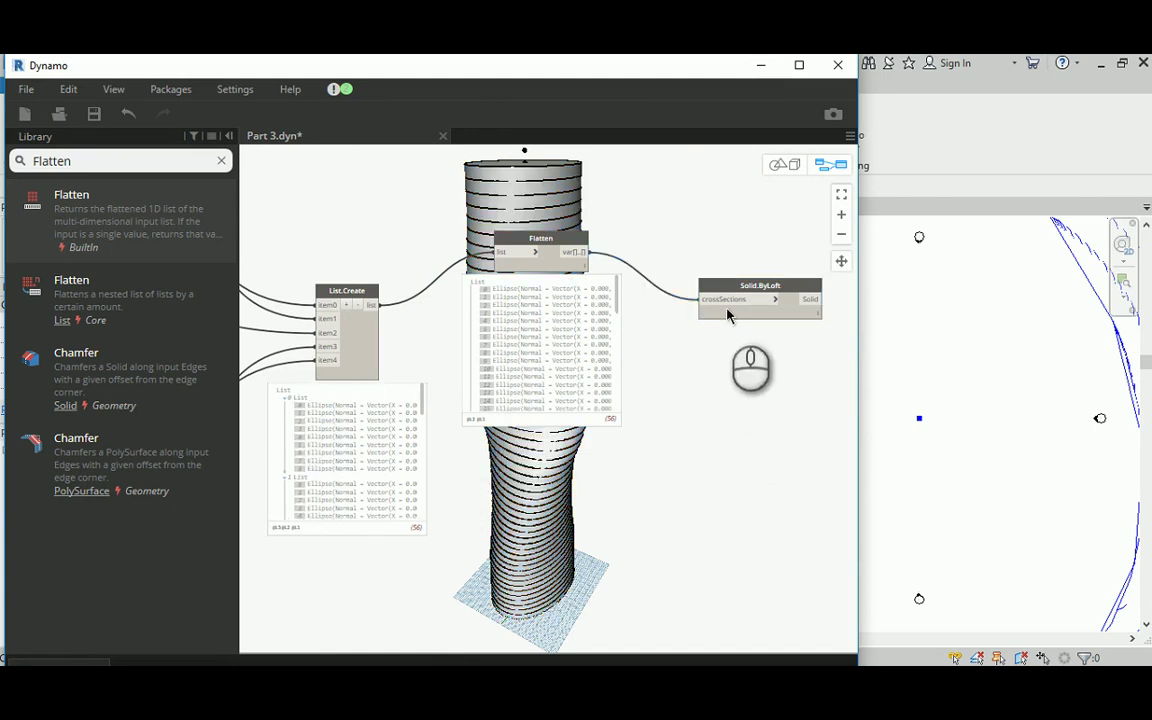
click(737, 290)
middle_drag(676, 247, 662, 308)
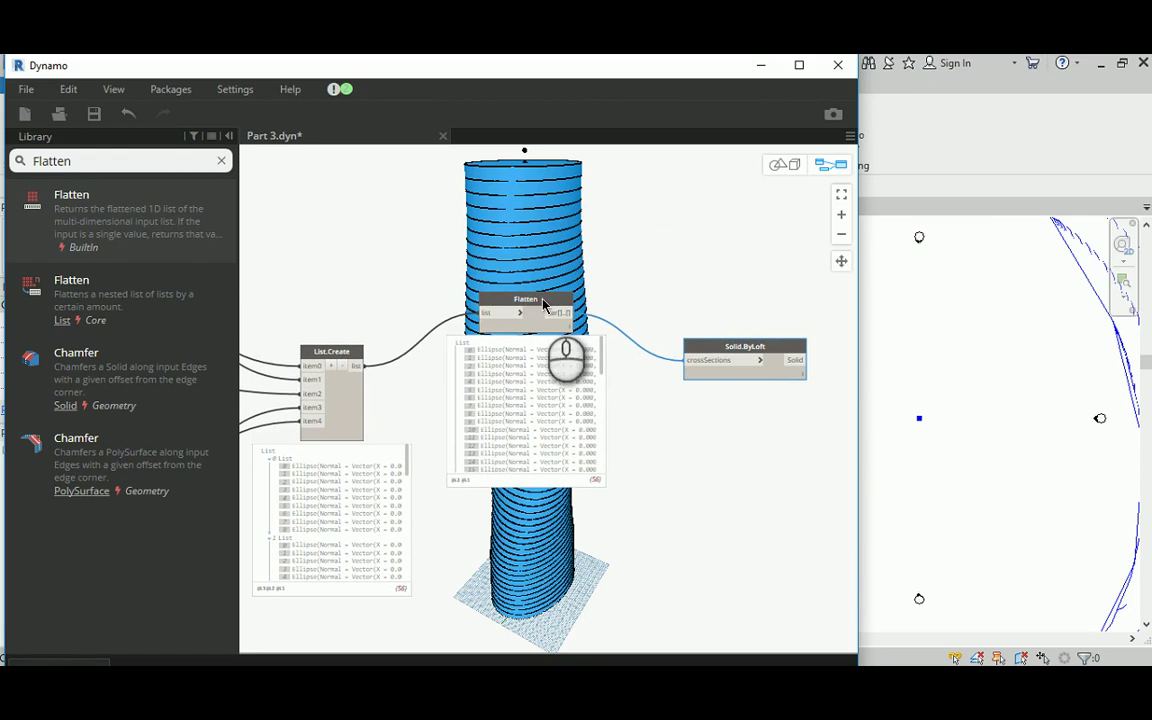
drag(540, 298, 558, 368)
click(640, 296)
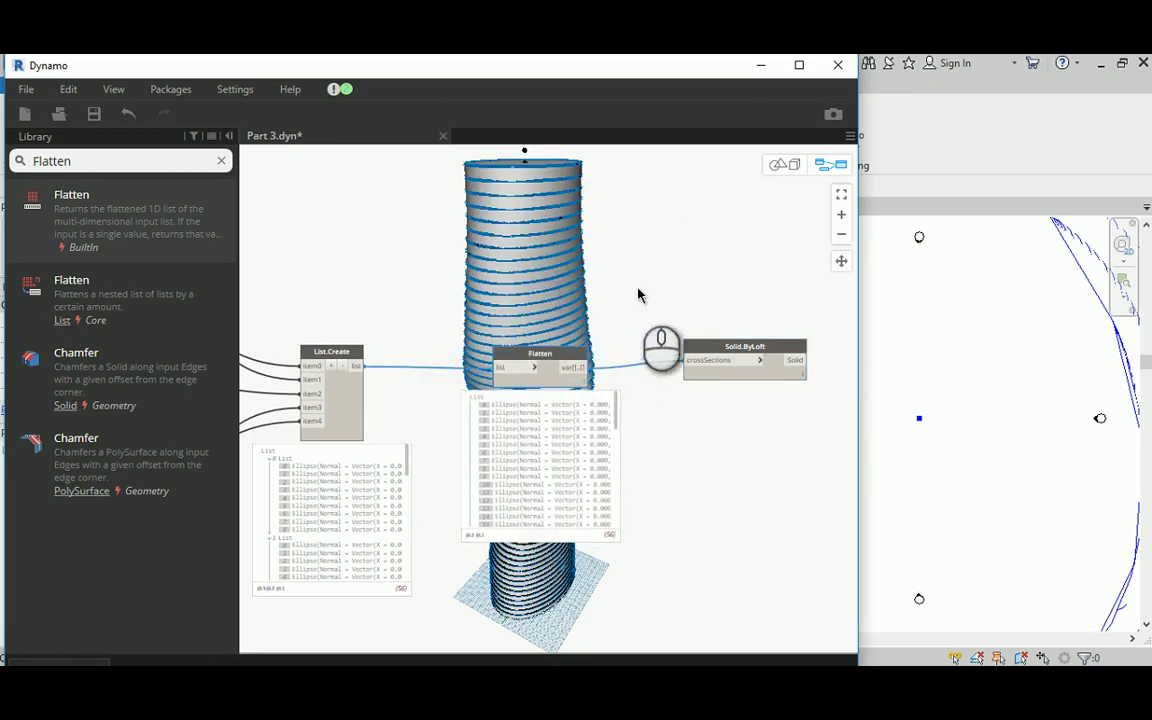
middle_drag(586, 285, 310, 331)
drag(581, 380, 587, 390)
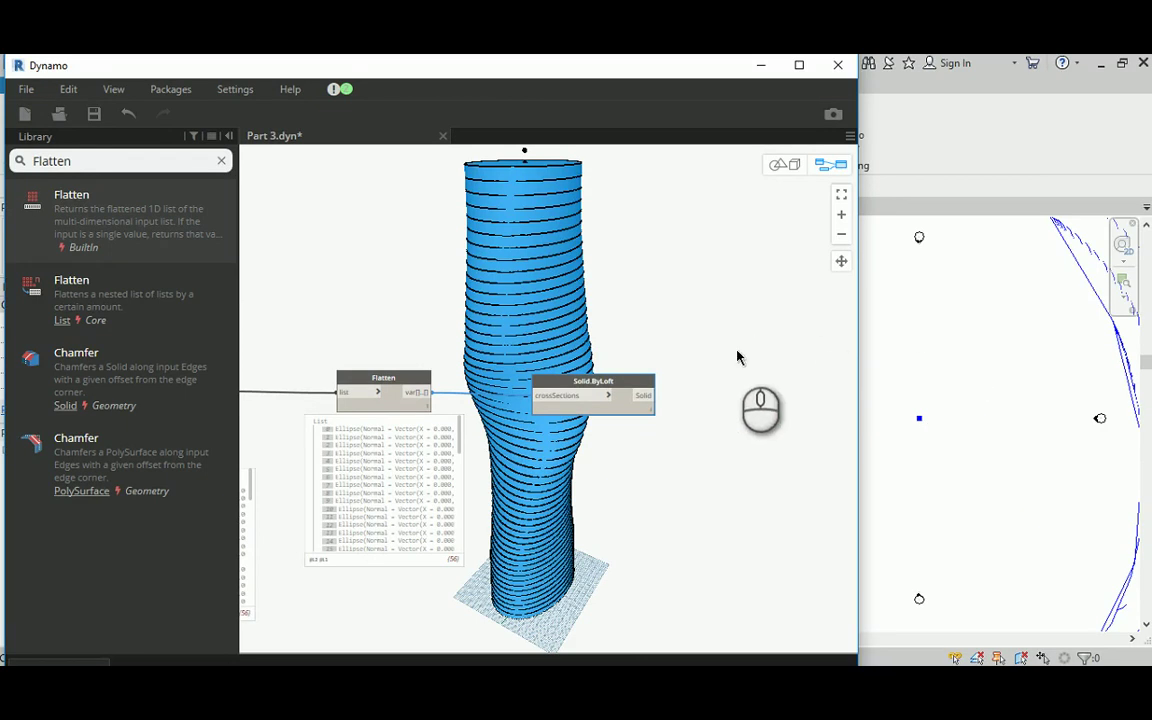
Remove the Solid.ByLoft node from the graph.
click(604, 389)
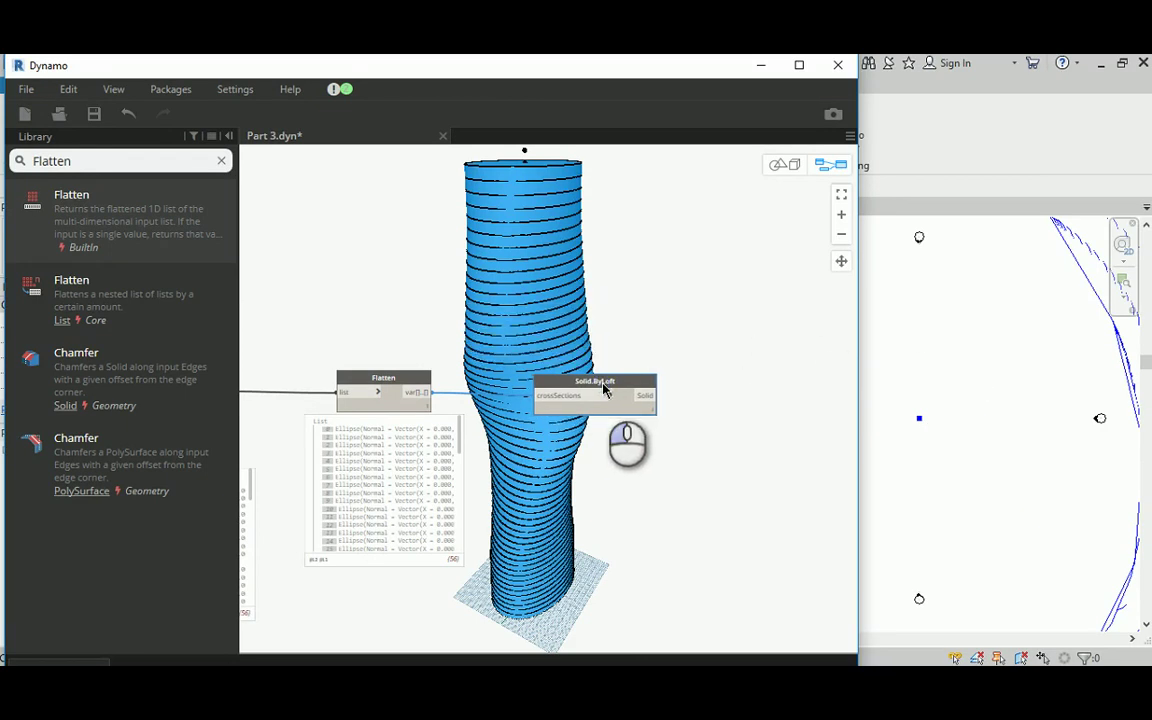
right_click(604, 389)
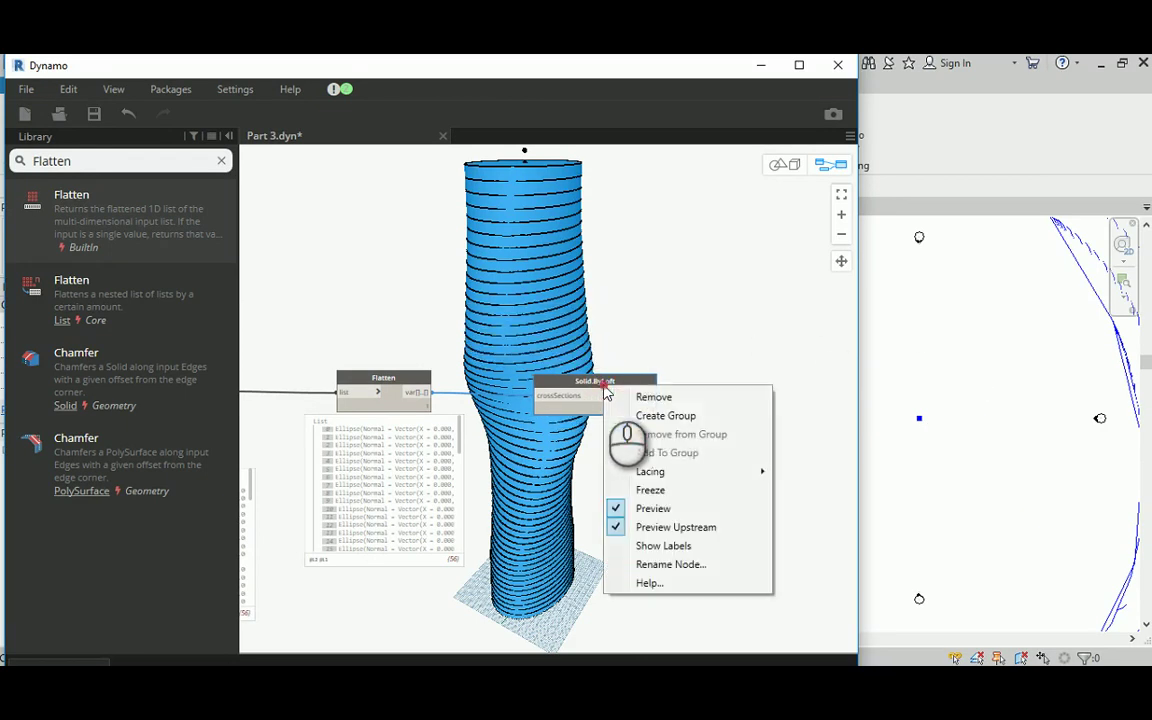
click(690, 399)
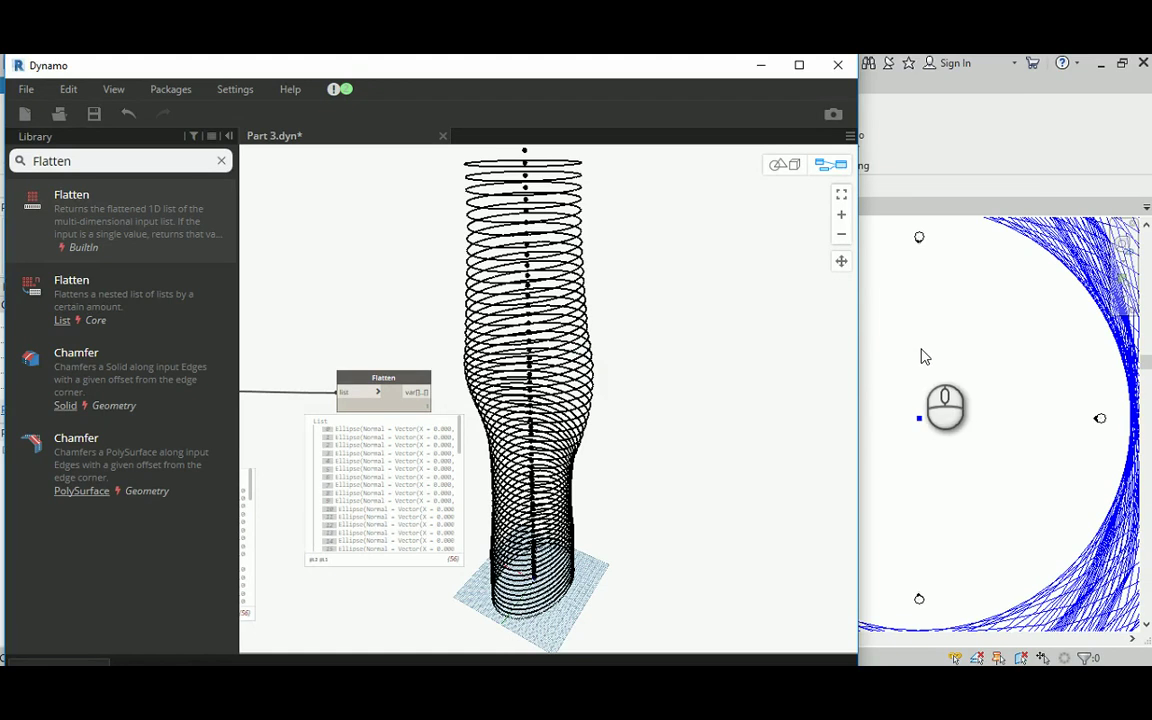
Turn off the geometry preview of the List.Create node.
middle_drag(329, 314, 605, 298)
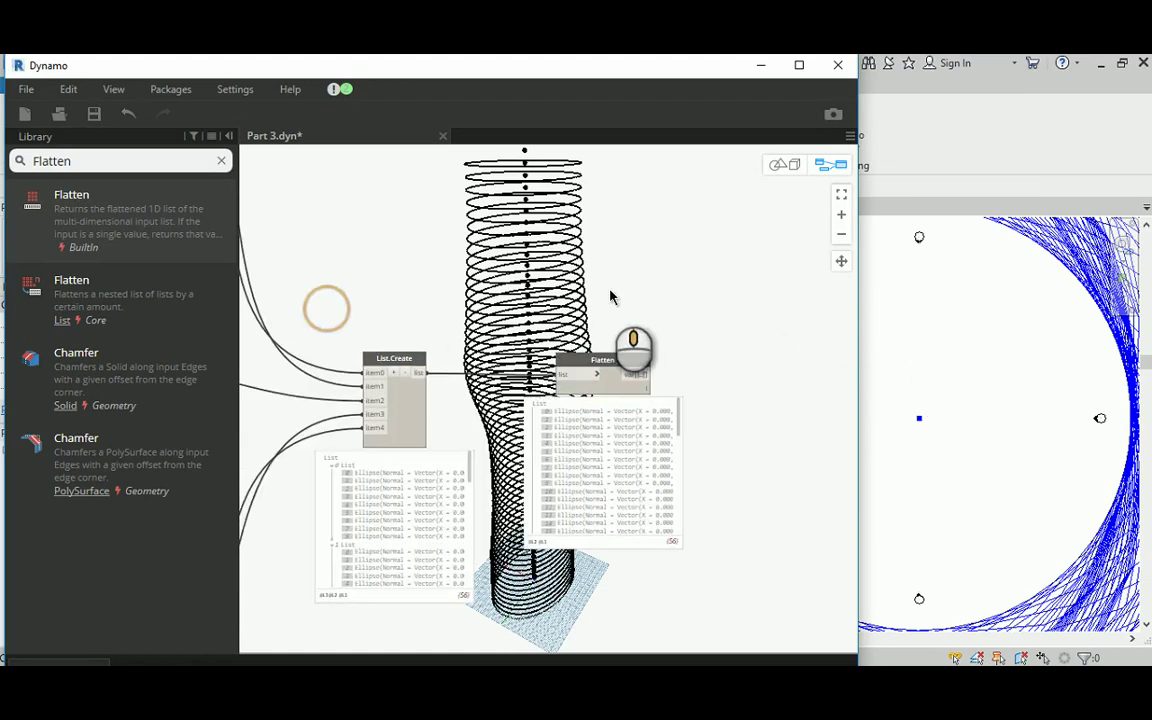
middle_drag(518, 343, 598, 325)
click(700, 342)
click(658, 292)
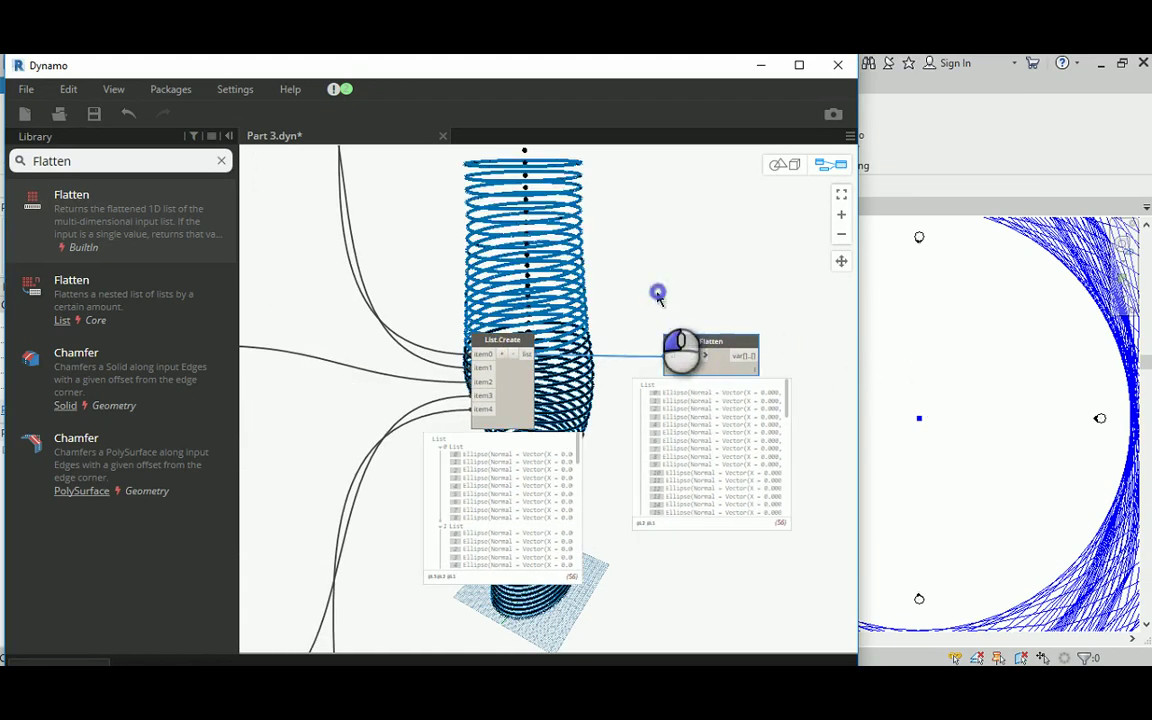
click(510, 342)
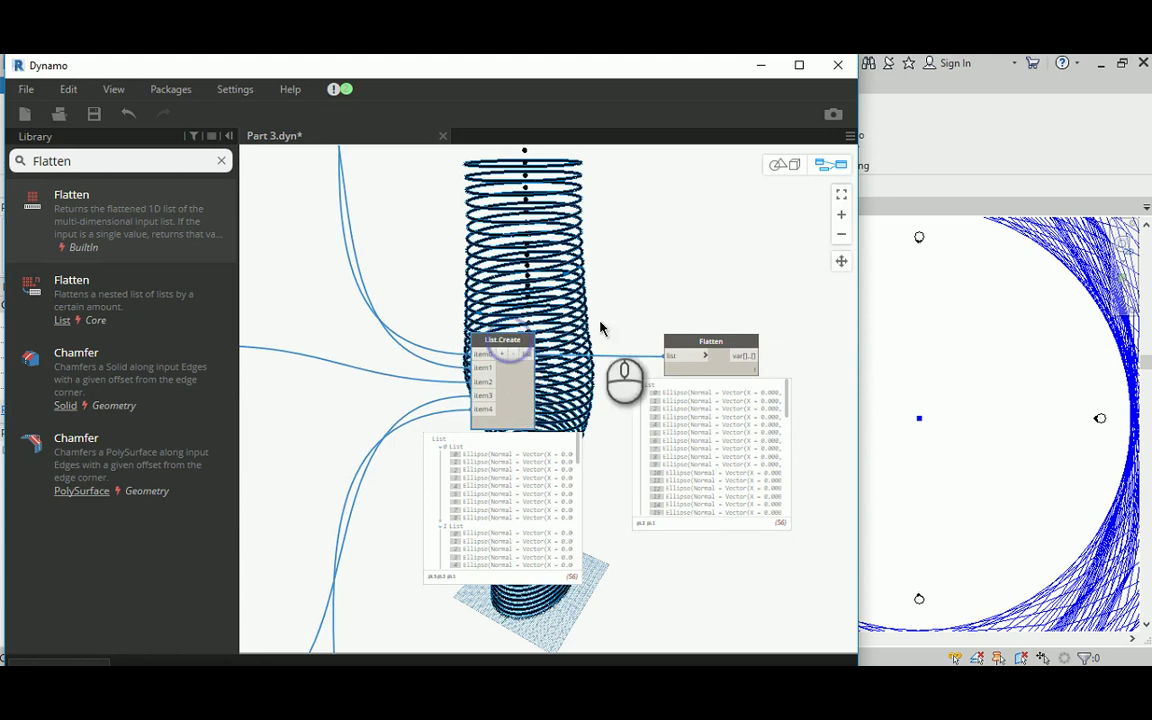
middle_drag(602, 325, 518, 328)
click(411, 319)
click(444, 362)
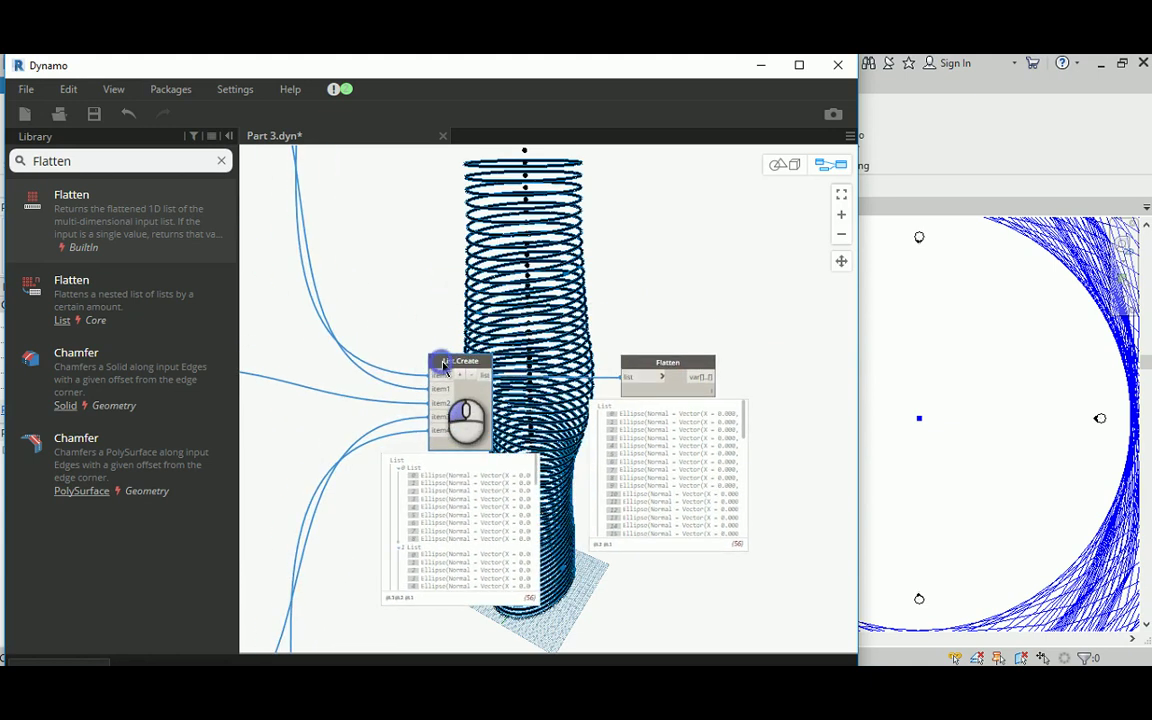
right_click(444, 362)
click(478, 463)
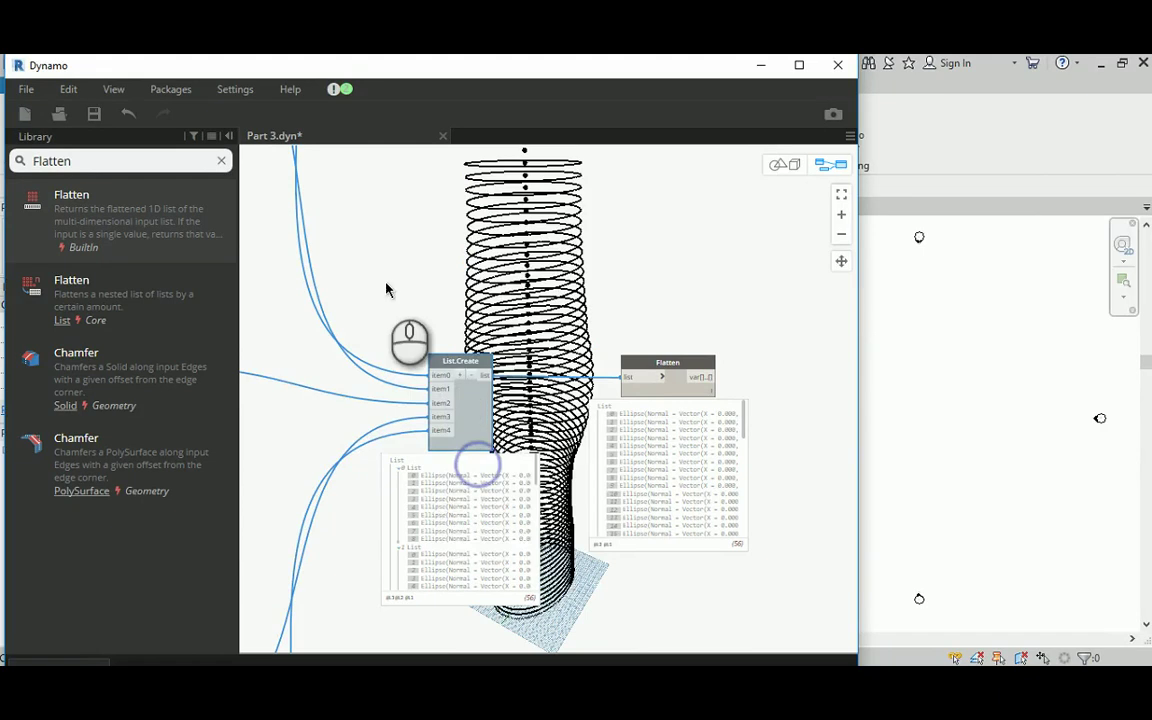
Turn off the geometry preview of the Geometry.Rotate node in the 0 - 9 group.
scroll(440, 298, down, 6)
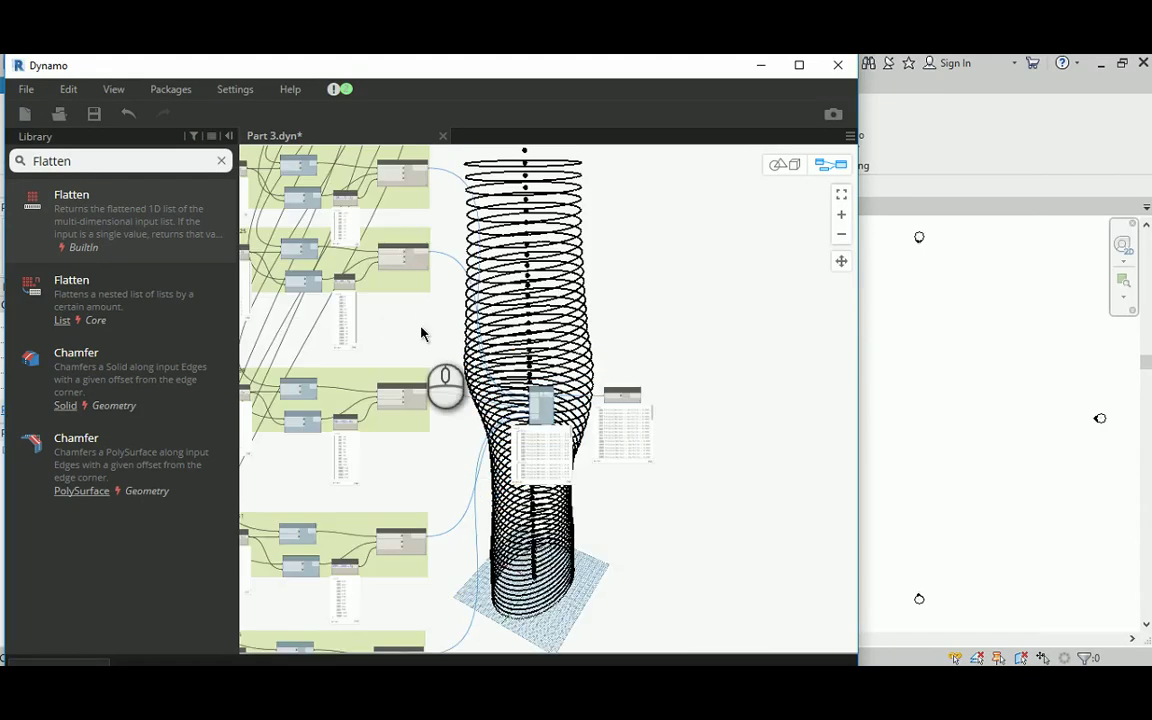
middle_drag(421, 333, 478, 473)
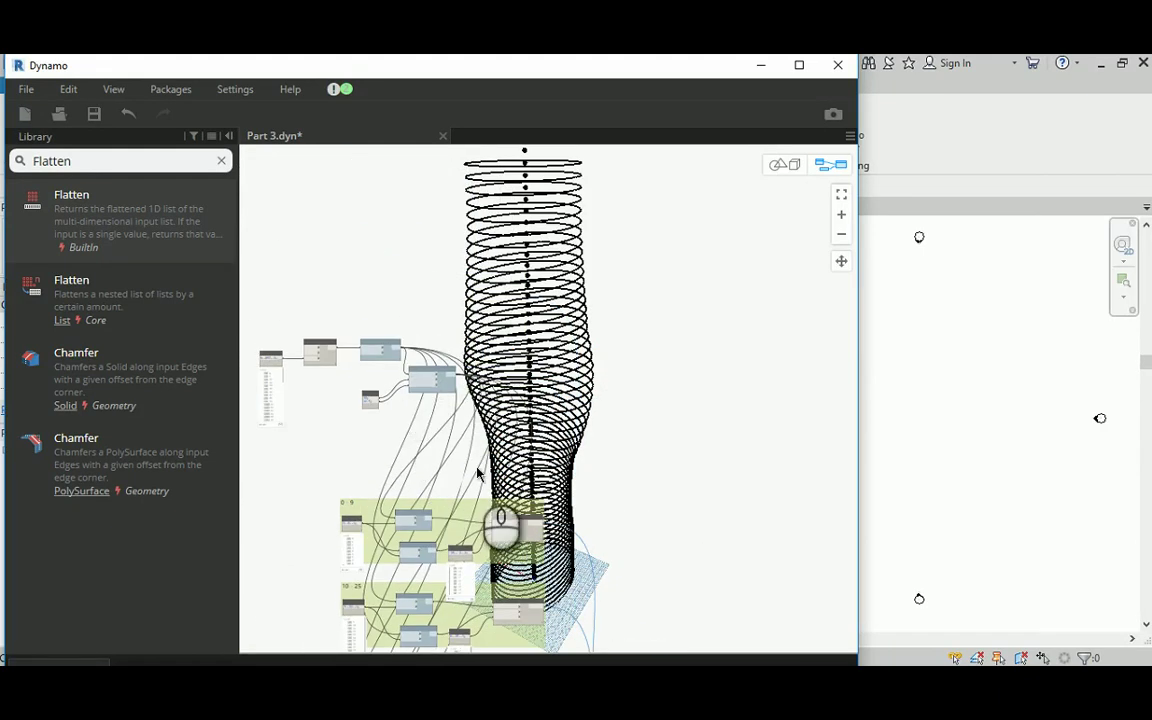
scroll(478, 473, up, 8)
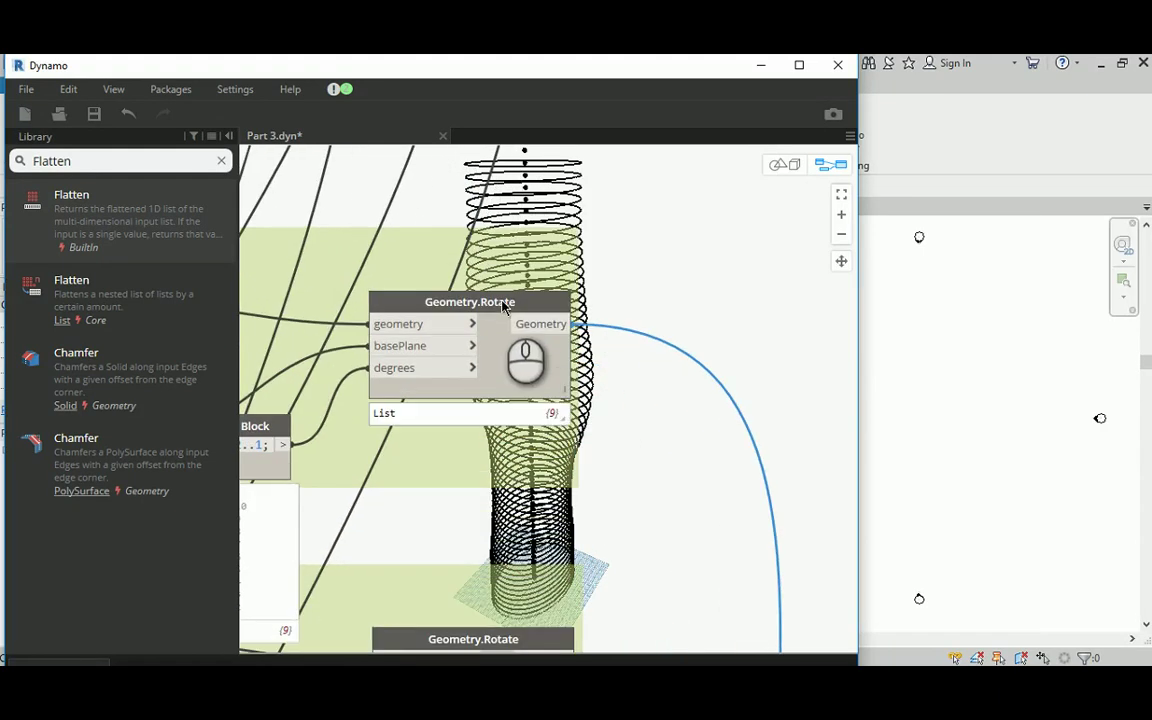
click(503, 305)
right_click(505, 303)
click(545, 424)
Turn off the geometry preview of the Geometry.Rotate node in the 10 - 25 group.
middle_drag(692, 526, 567, 355)
right_click(433, 329)
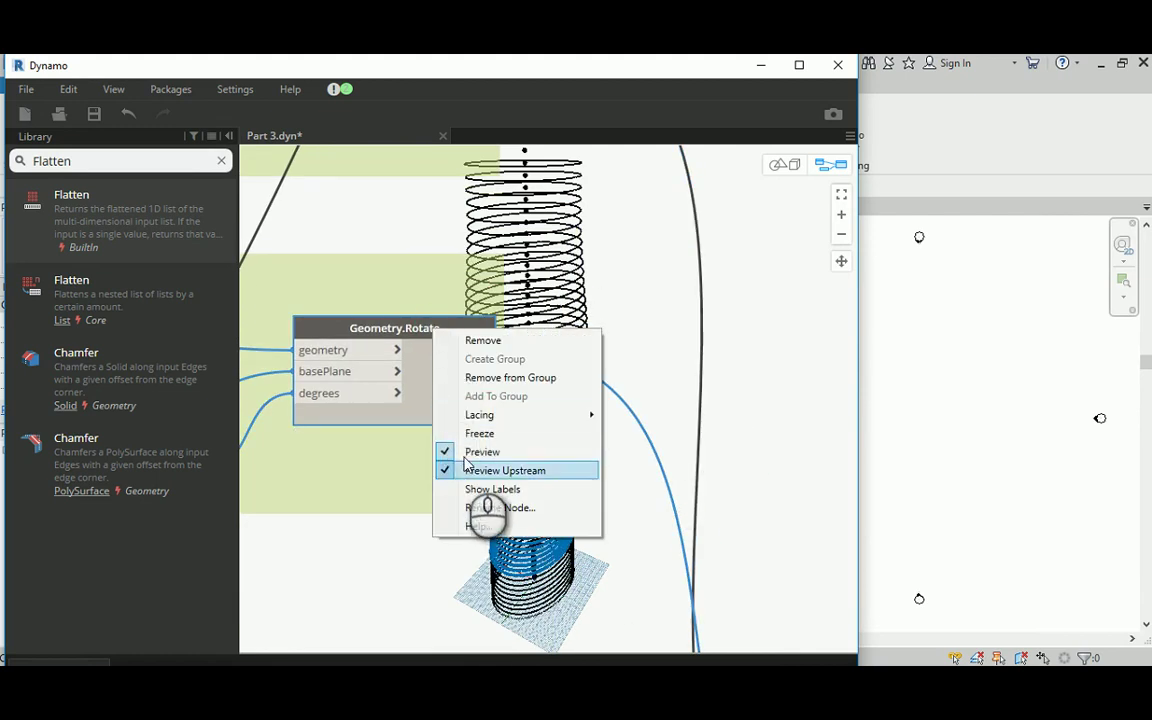
click(466, 452)
Turn off the geometry preview of the Geometry.Rotate node driven by the 50..154..8 code block.
scroll(605, 310, down, 3)
middle_drag(541, 433, 500, 305)
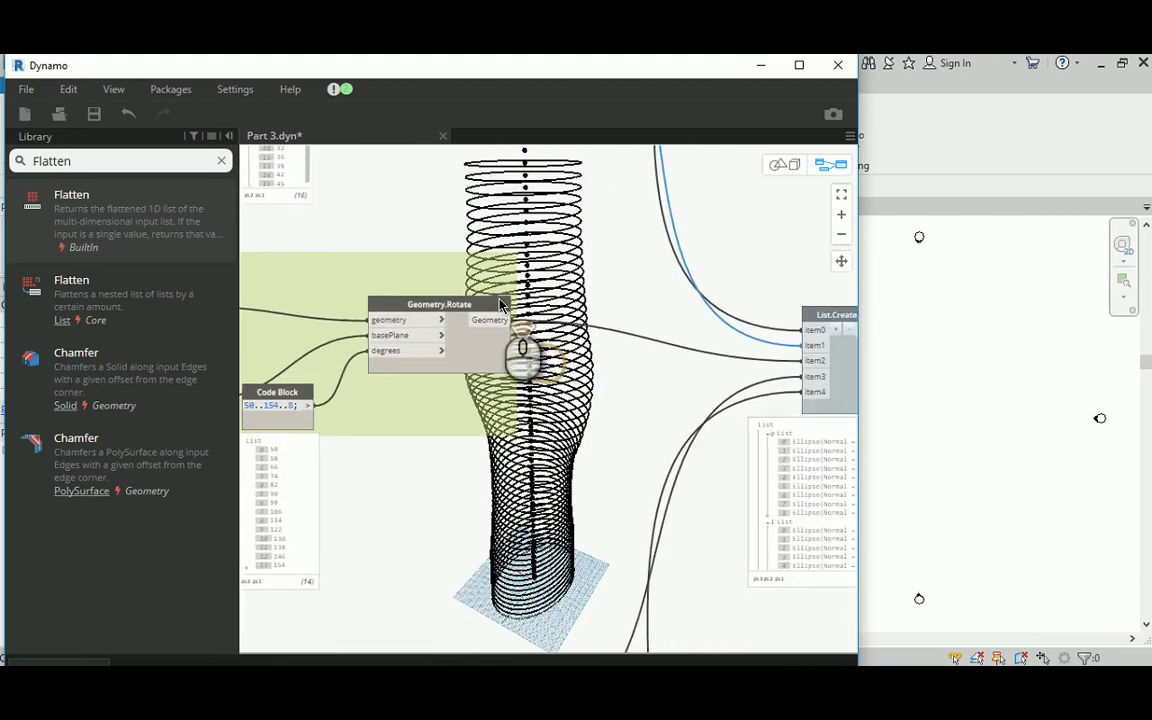
scroll(503, 305, up, 2)
right_click(472, 314)
click(510, 438)
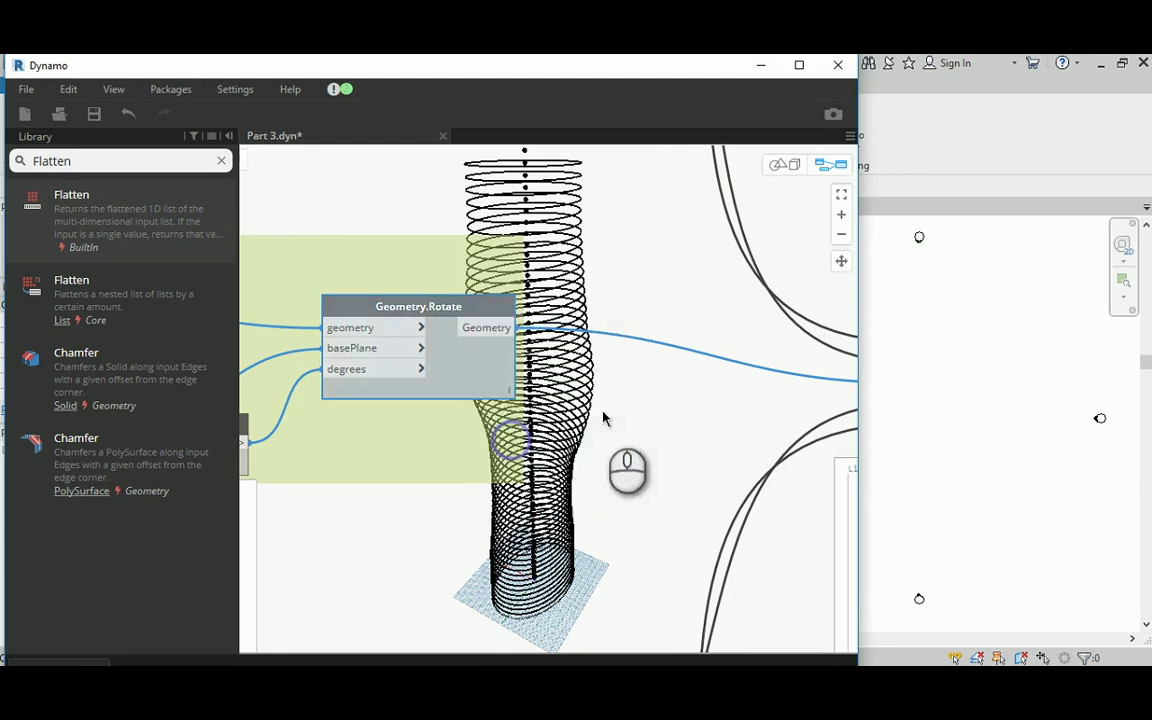
Turn off the geometry preview of the Geometry.Rotate node in the fourth group, whose degrees end at 192 in steps of 3.
middle_drag(630, 496, 645, 303)
scroll(627, 352, down, 2)
middle_drag(589, 455, 571, 275)
scroll(536, 402, up, 2)
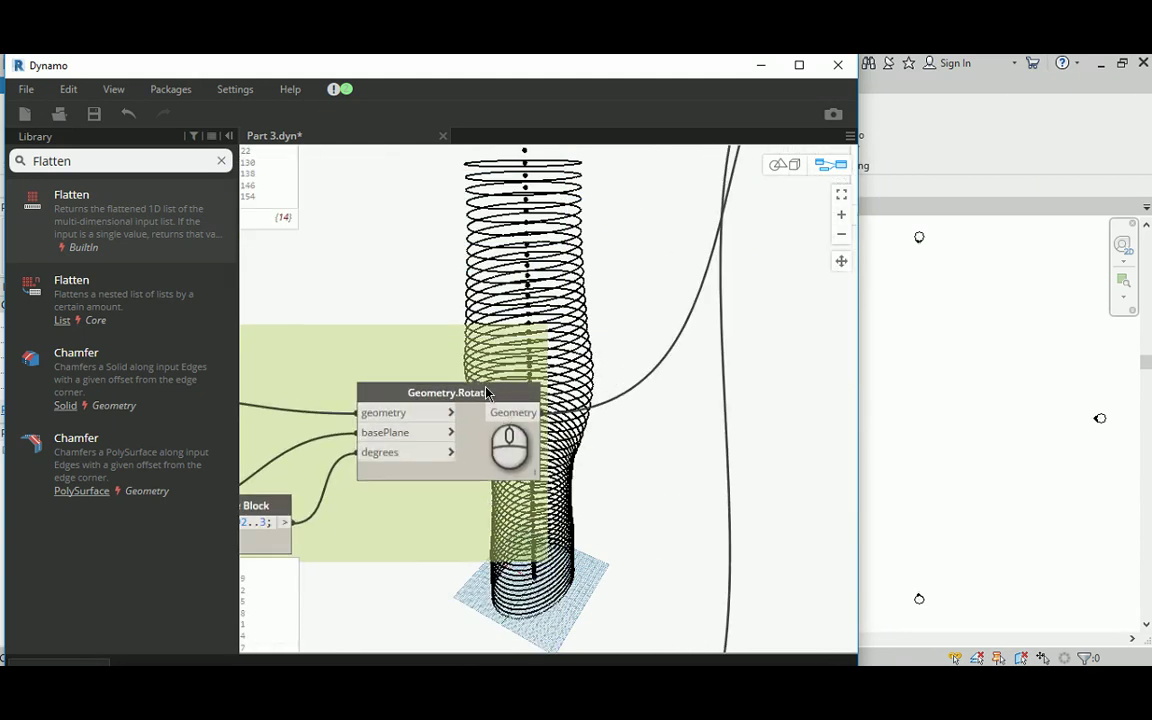
right_click(488, 393)
click(550, 514)
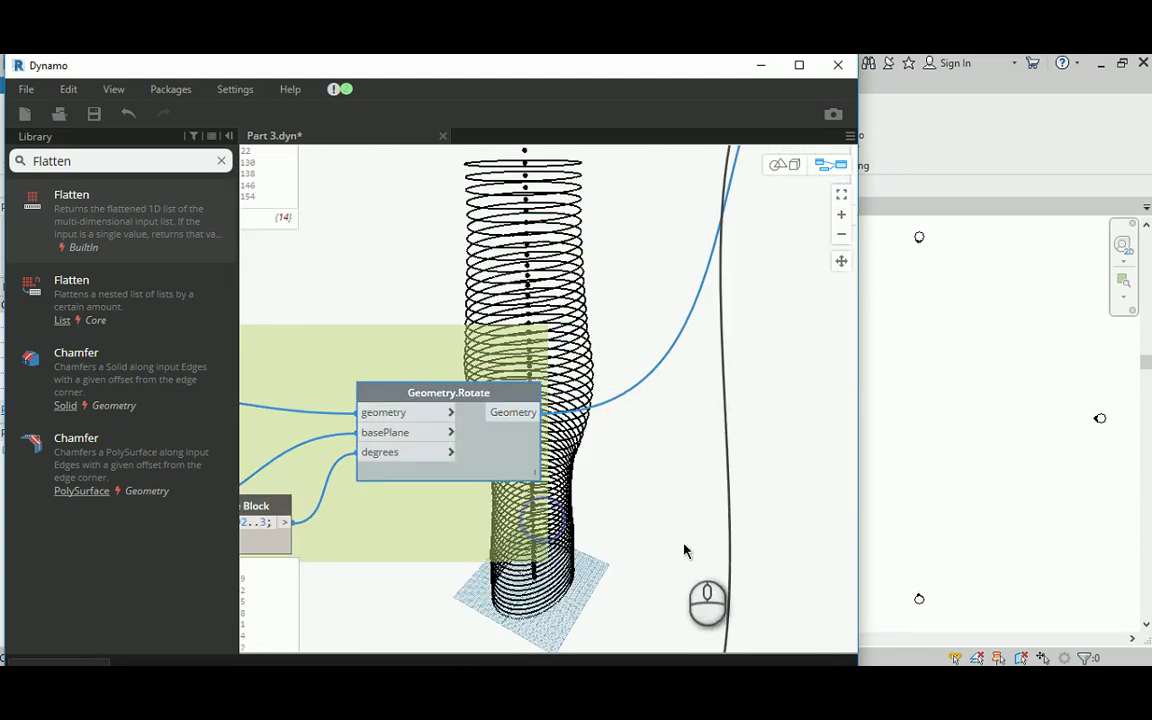
Turn off the geometry preview of the last group's Geometry.Rotate node, whose degrees end at 198 in steps of 1.
scroll(684, 550, down, 2)
right_click(430, 398)
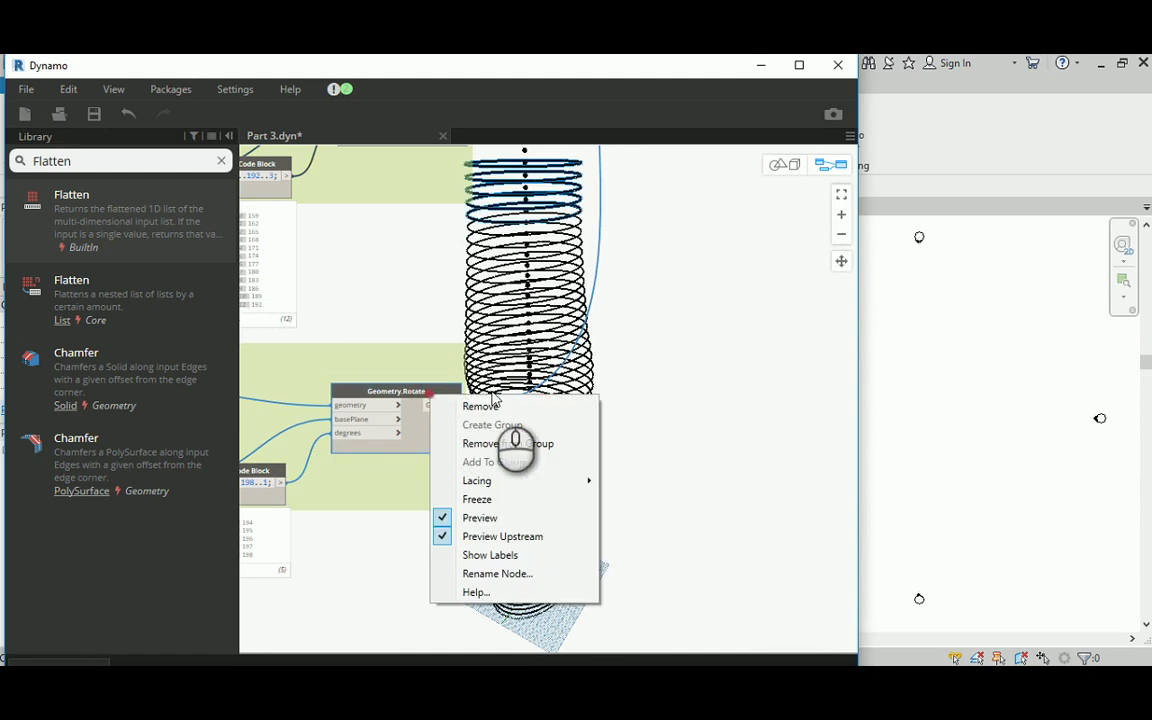
click(480, 518)
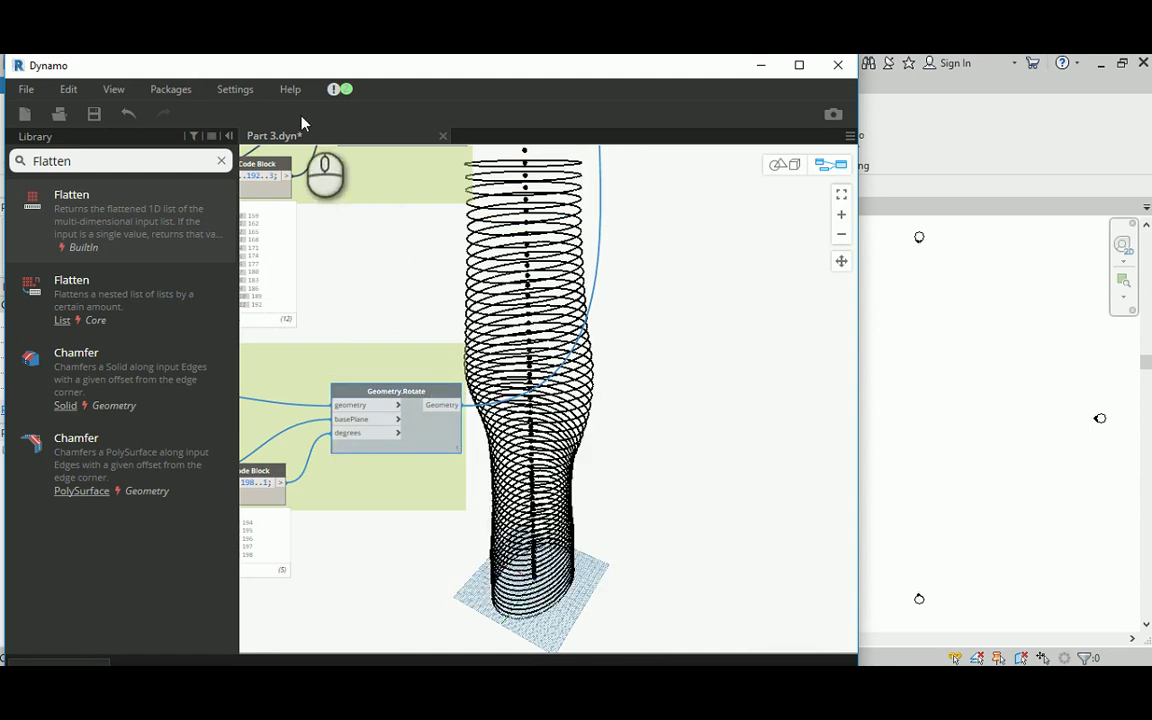
Save the Part 3.dyn graph.
scroll(486, 281, down, 3)
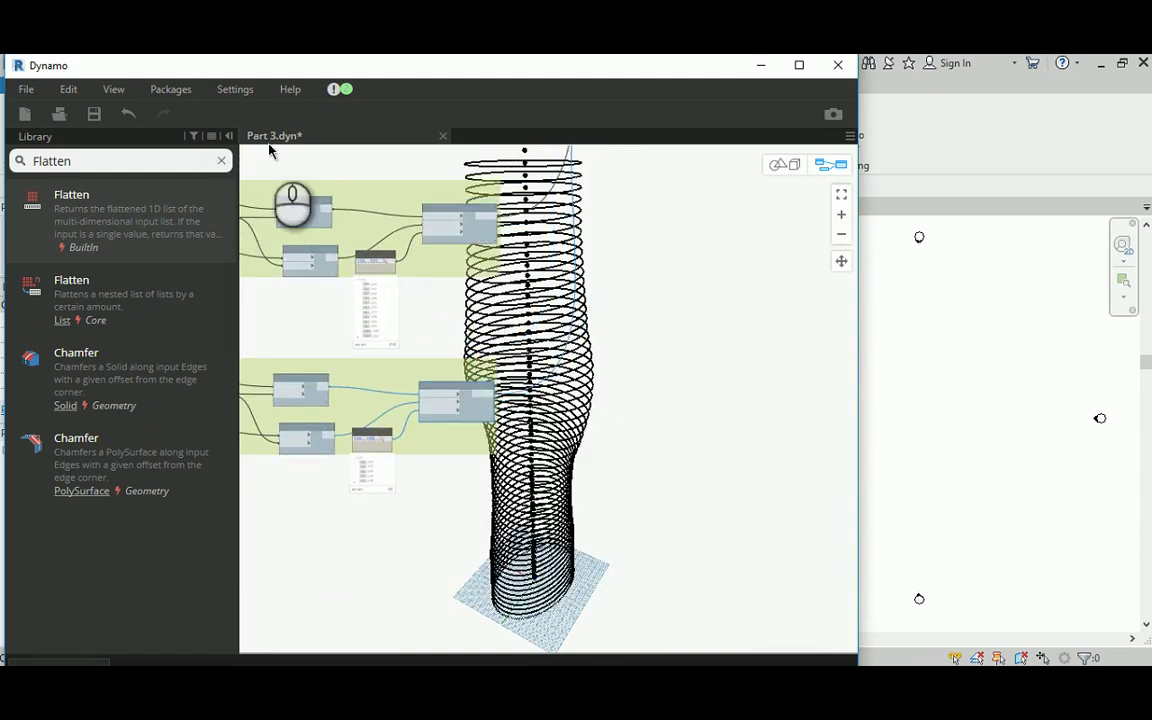
click(94, 116)
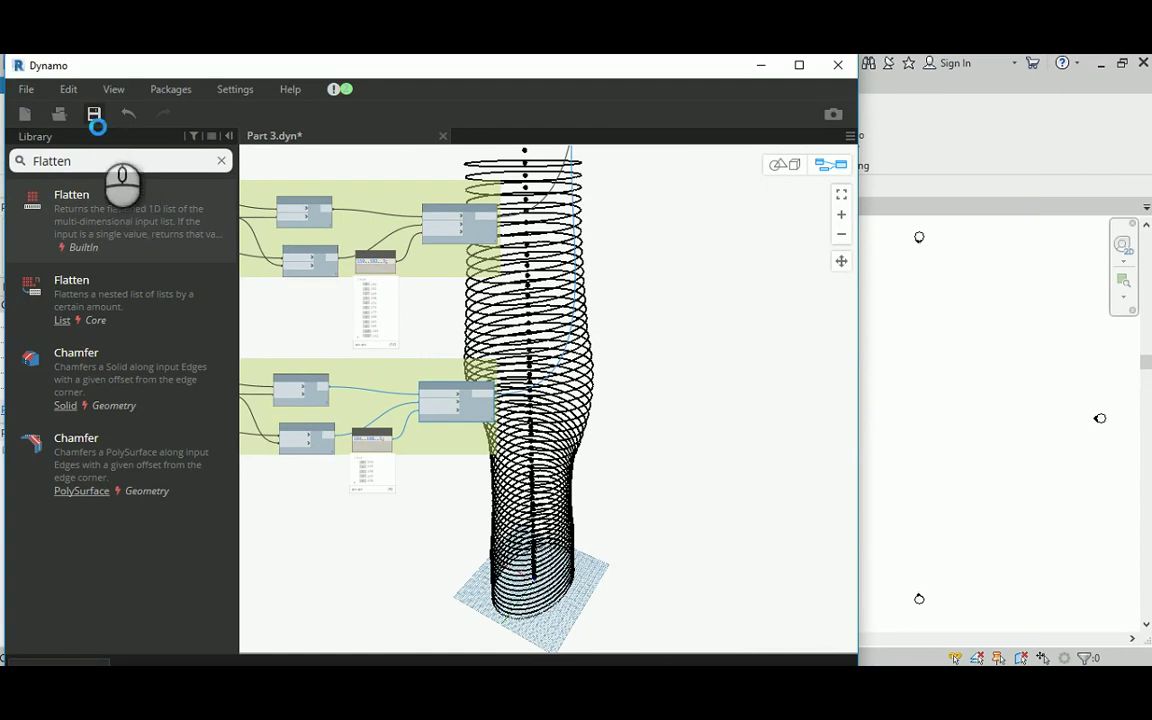
Select the entire node network, from the first code block to Flatten, and duplicate it on the canvas.
middle_drag(640, 236, 616, 440)
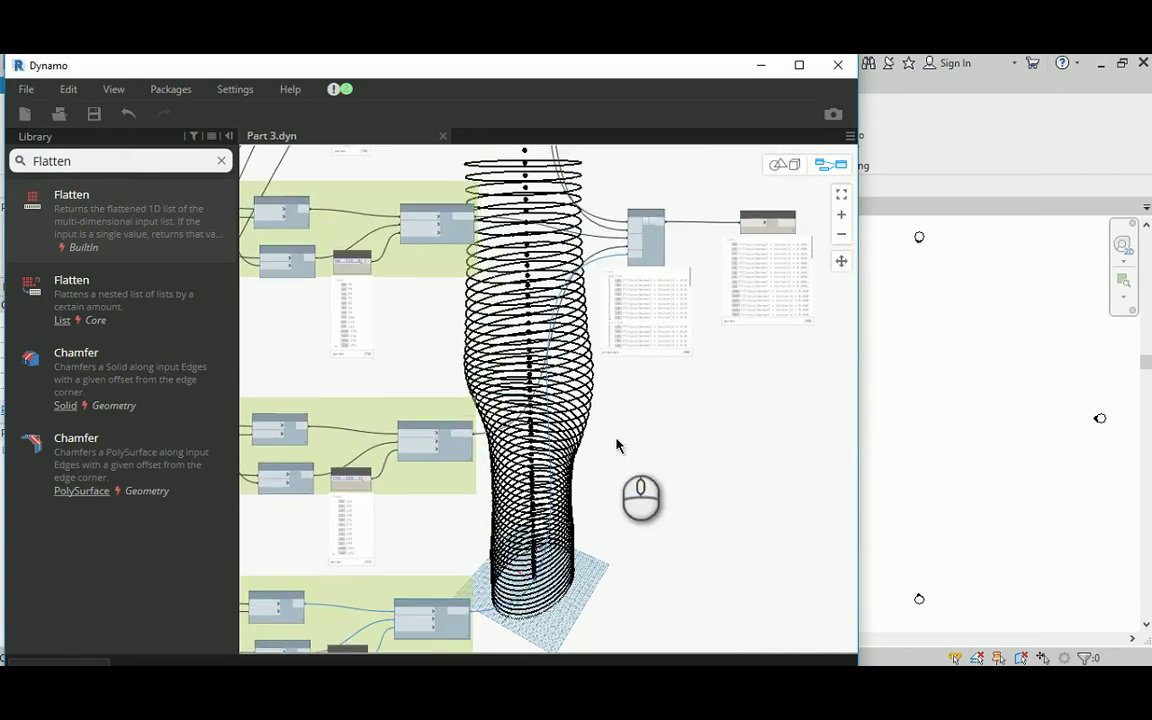
middle_drag(548, 221, 517, 293)
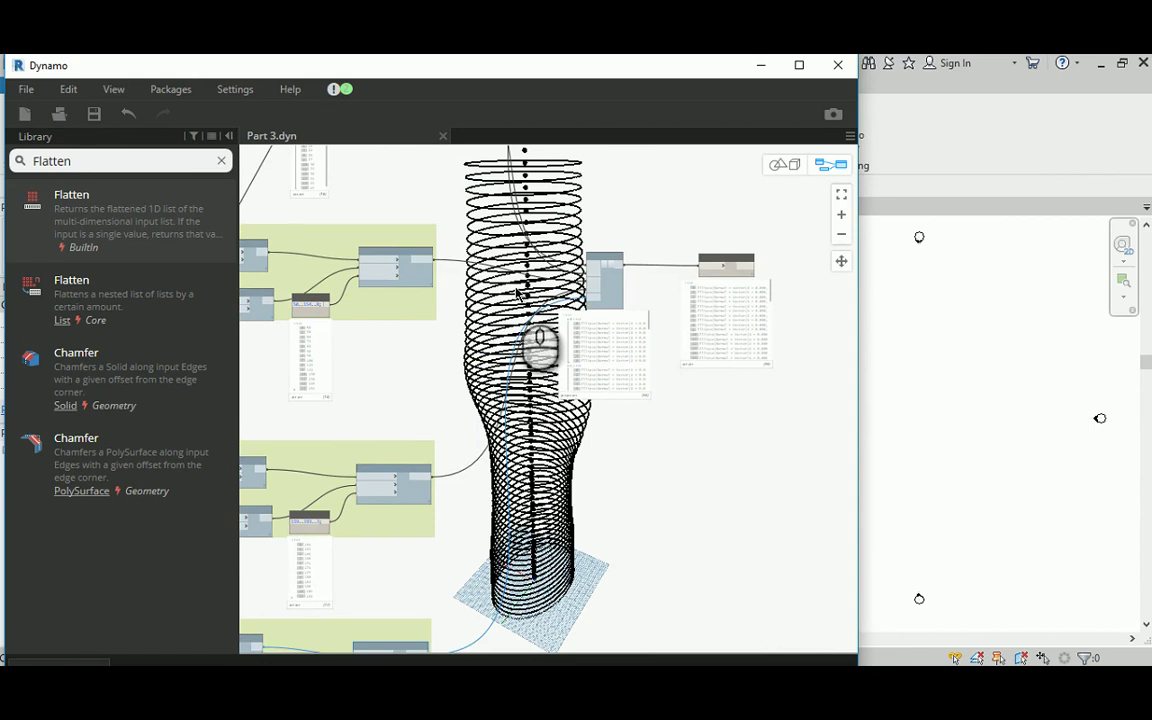
scroll(516, 292, down, 6)
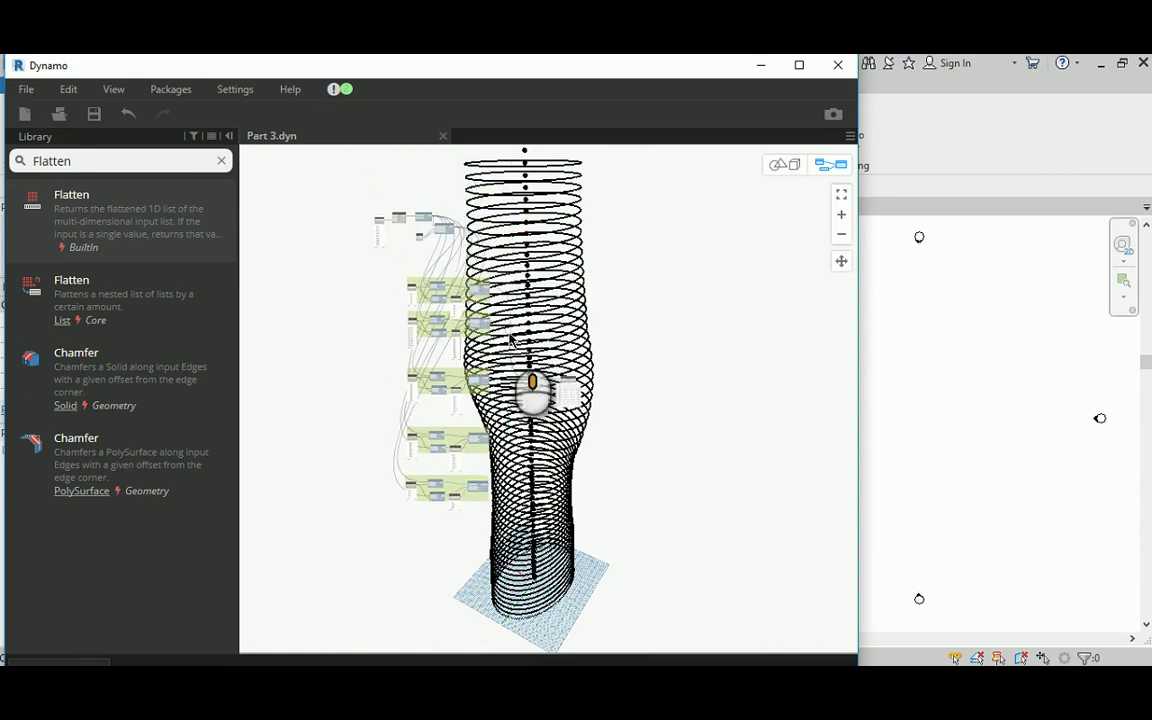
drag(337, 180, 628, 562)
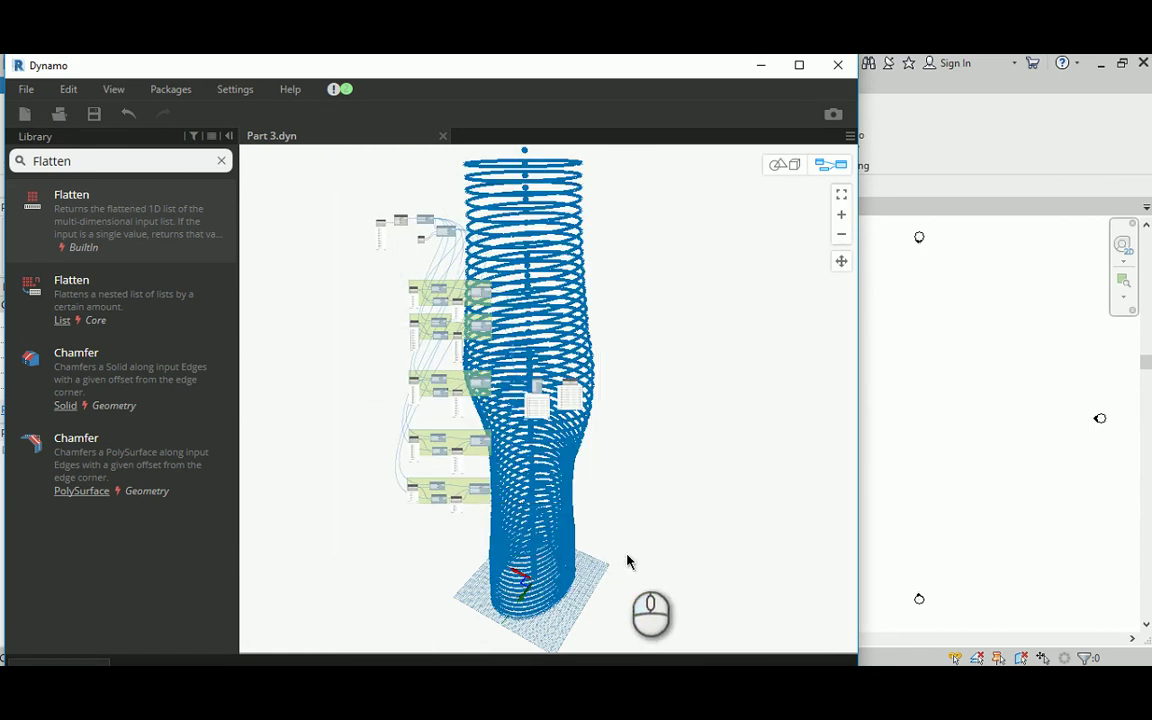
scroll(617, 454, up, 4)
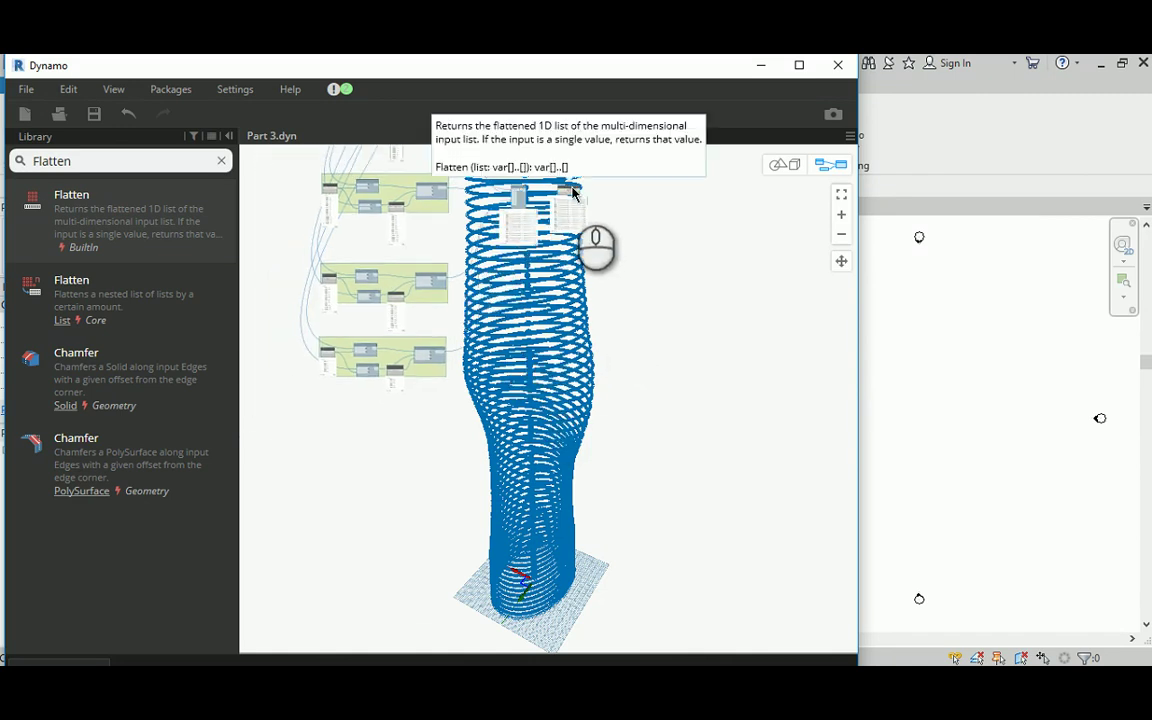
drag(573, 192, 691, 341)
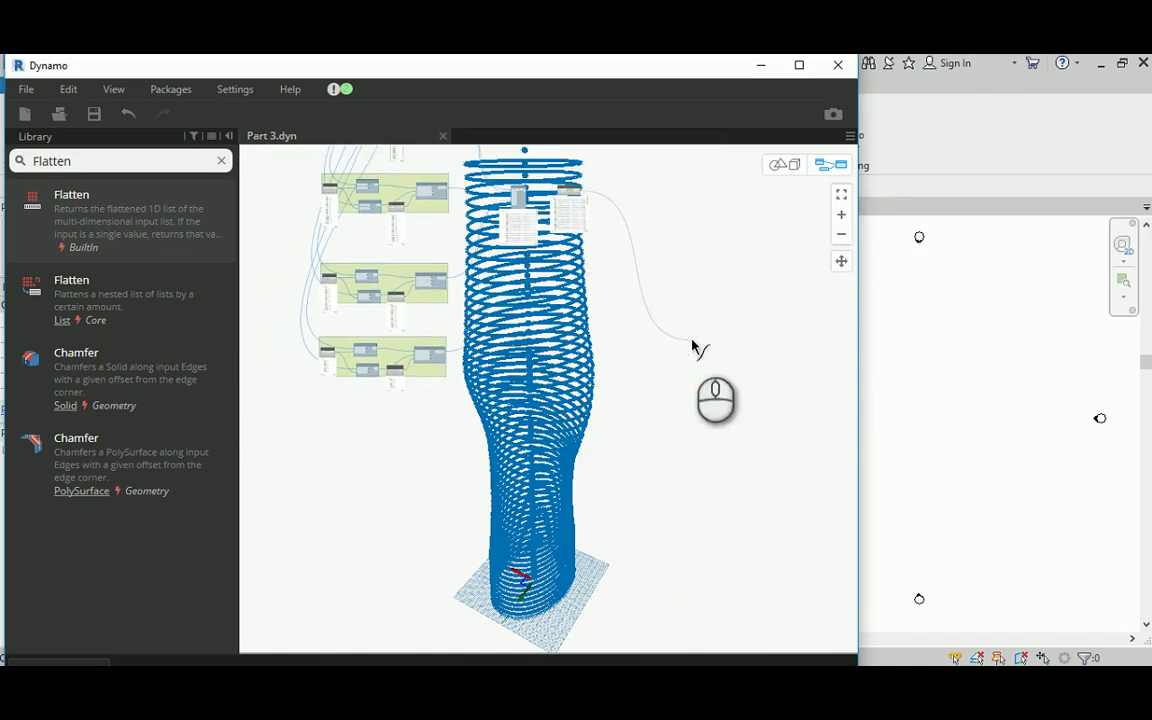
click(690, 340)
drag(573, 188, 638, 252)
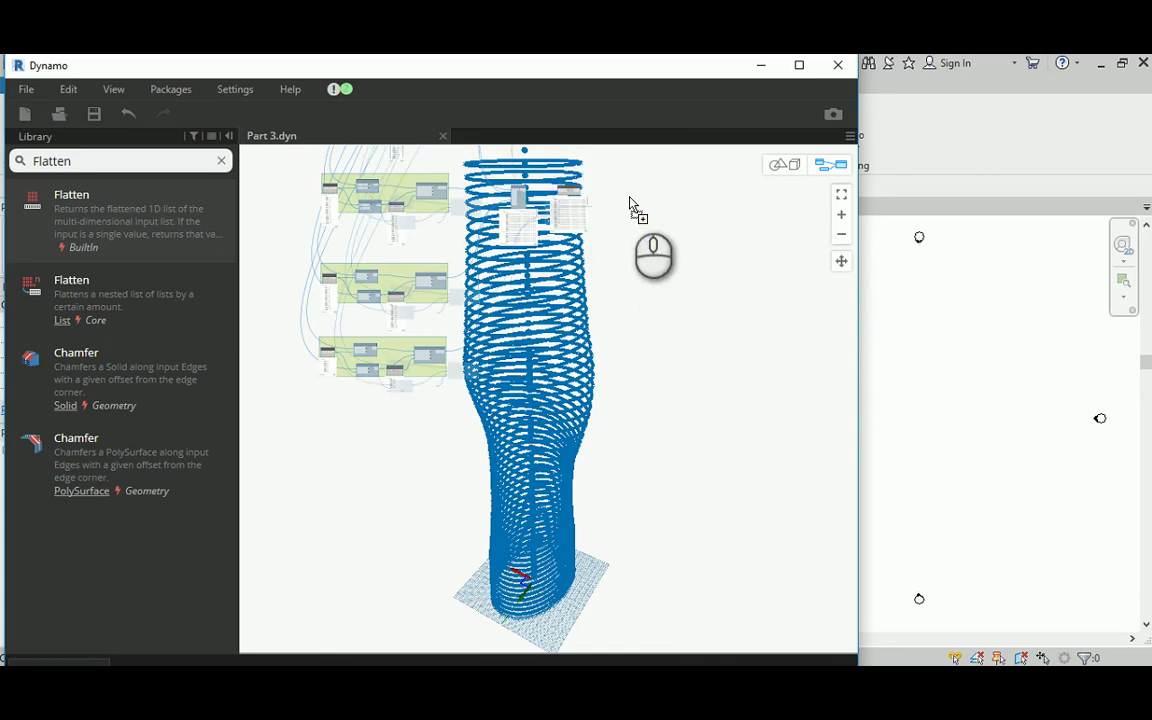
middle_drag(630, 197, 629, 279)
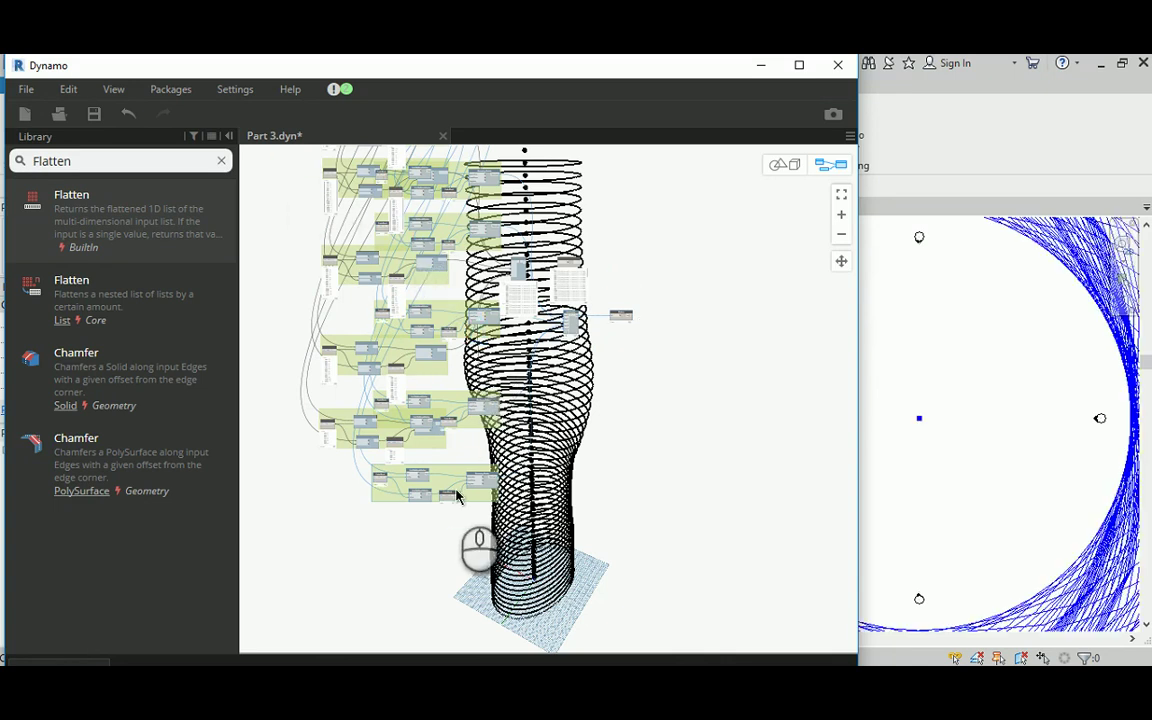
Move the duplicated node network to empty canvas space below the original network.
scroll(533, 470, down, 2)
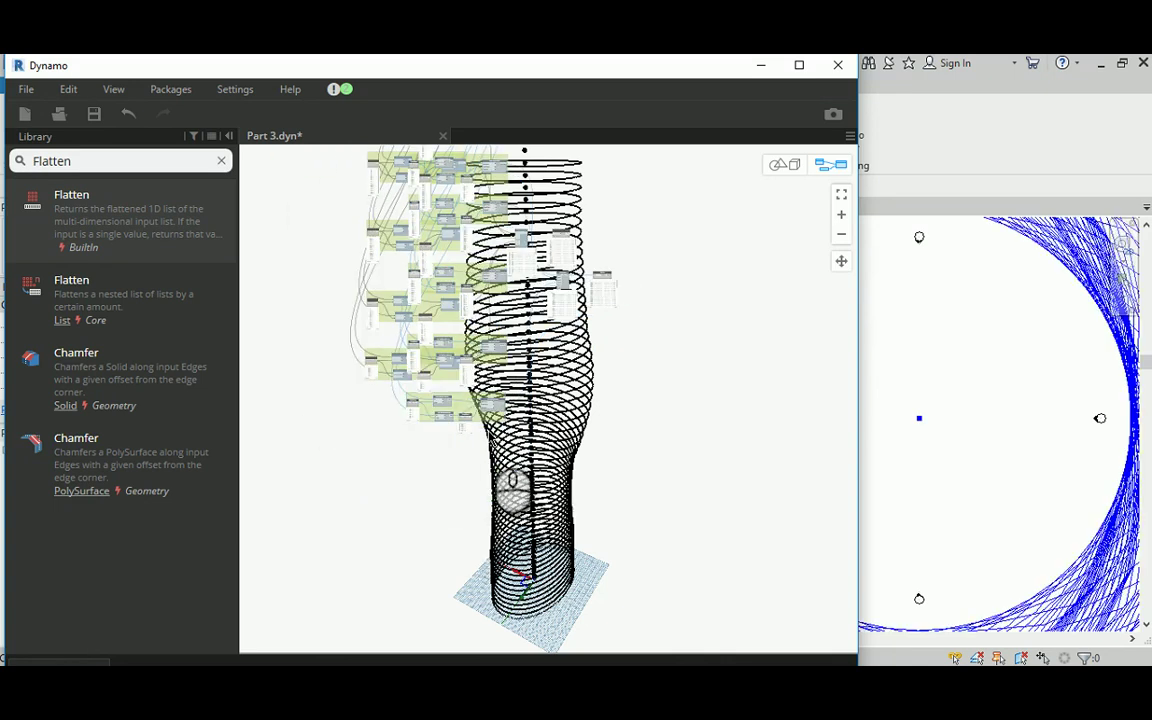
middle_drag(470, 400, 510, 622)
middle_drag(599, 470, 527, 420)
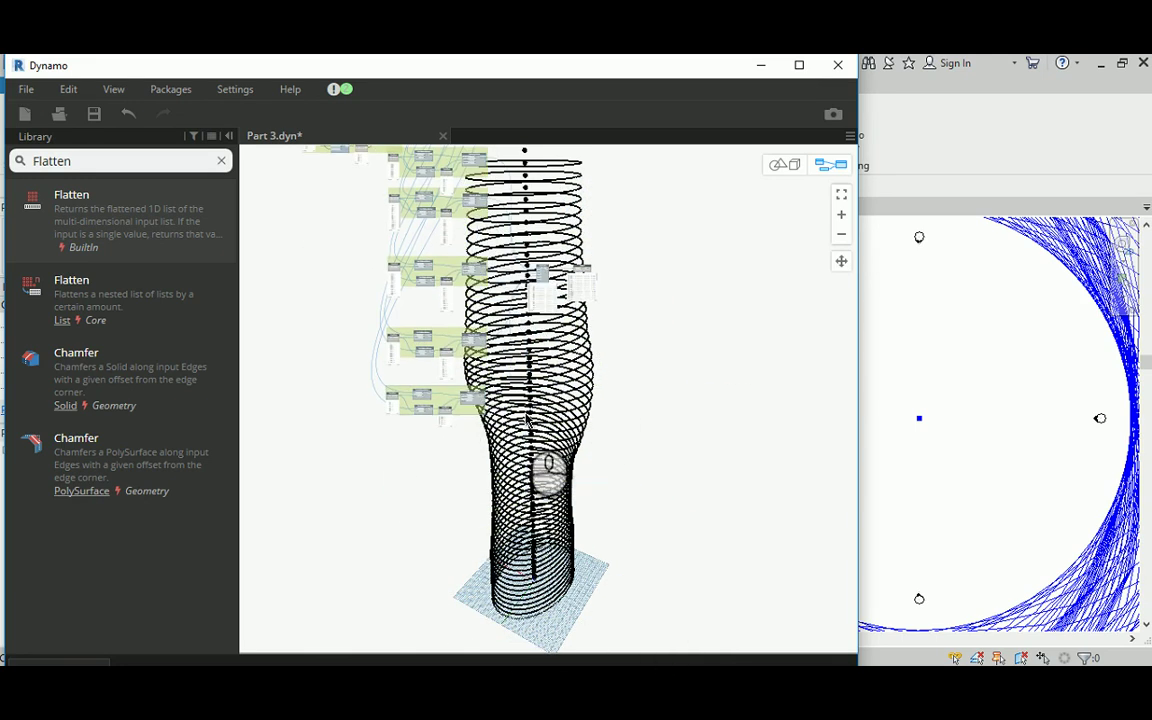
middle_drag(452, 391, 397, 572)
drag(397, 565, 391, 559)
middle_drag(288, 334, 427, 414)
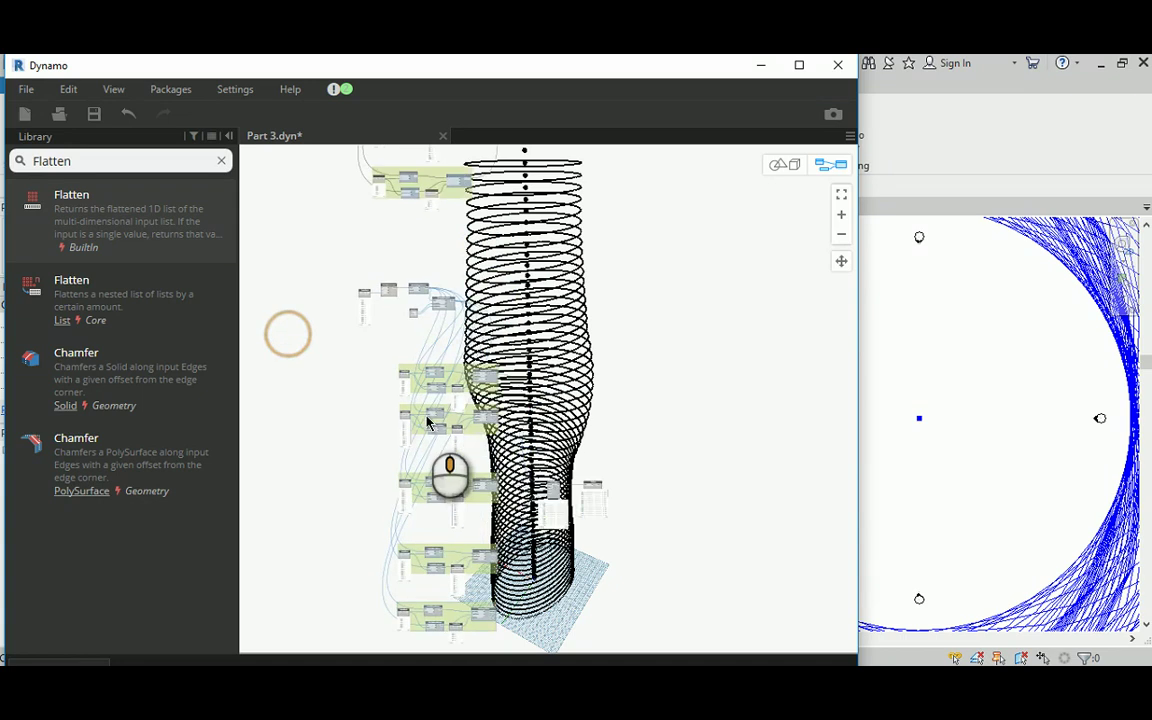
Set the duplicated network's ellipse radii code block to 33 for xAxisRadius and 48.5 for yAxisRadius.
scroll(408, 366, up, 5)
scroll(408, 374, up, 8)
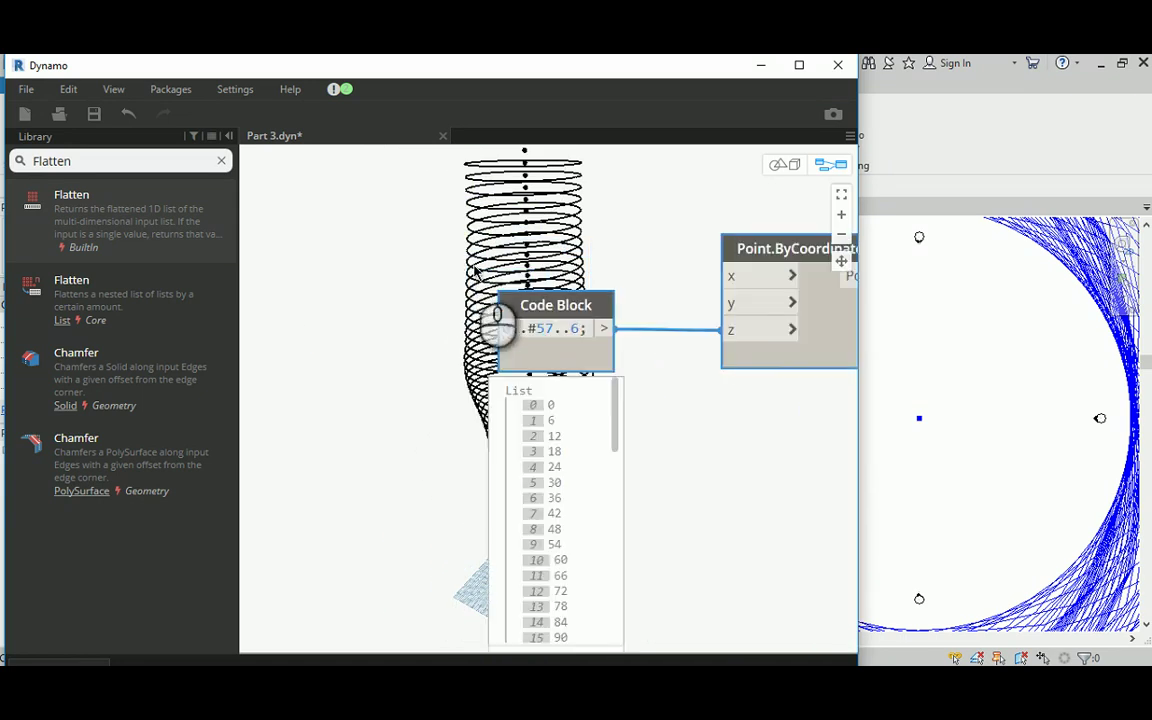
middle_drag(671, 490, 568, 430)
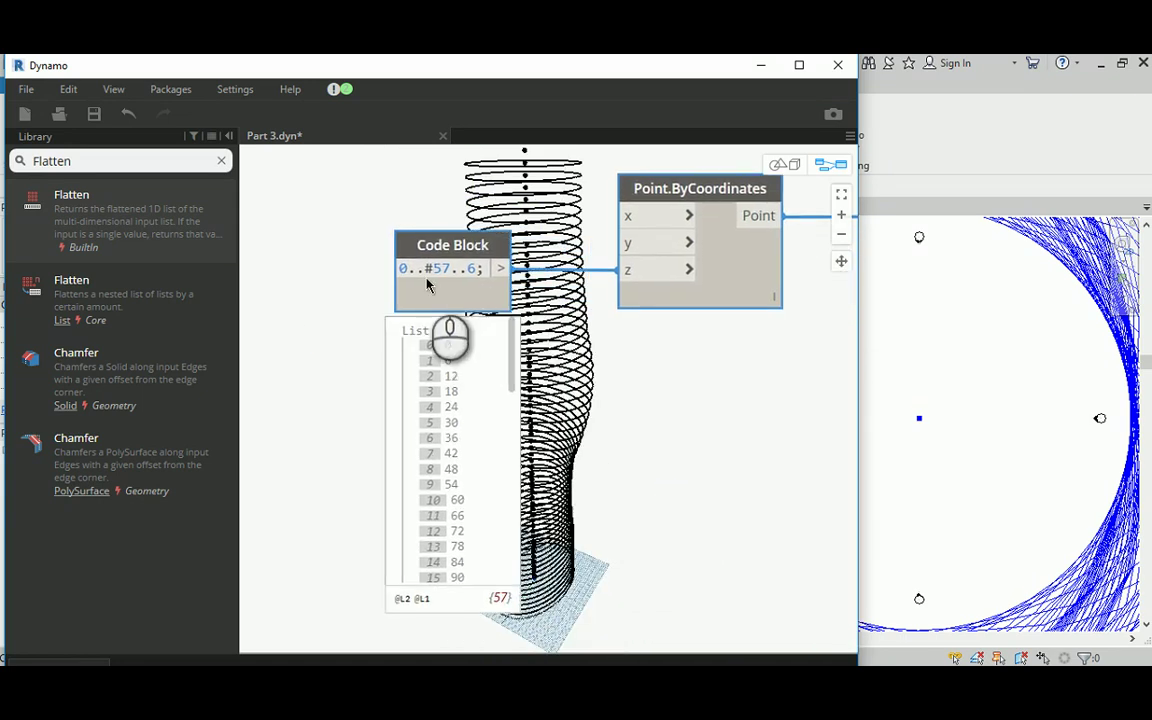
scroll(427, 287, down, 5)
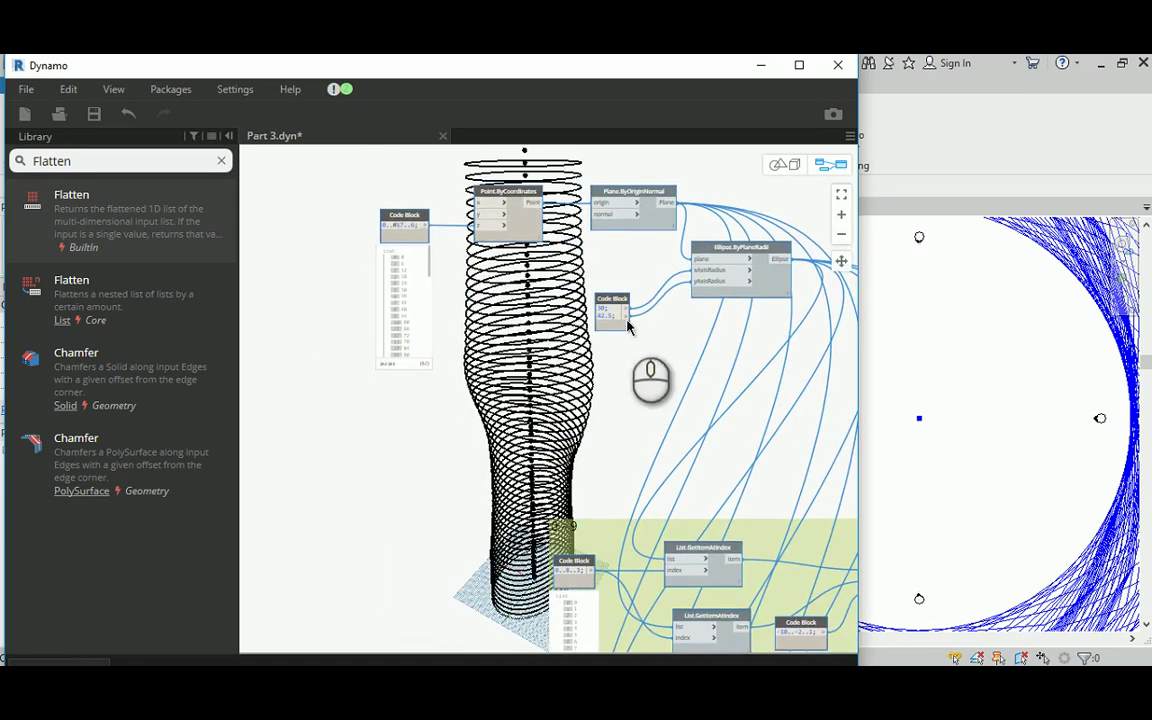
scroll(615, 313, up, 5)
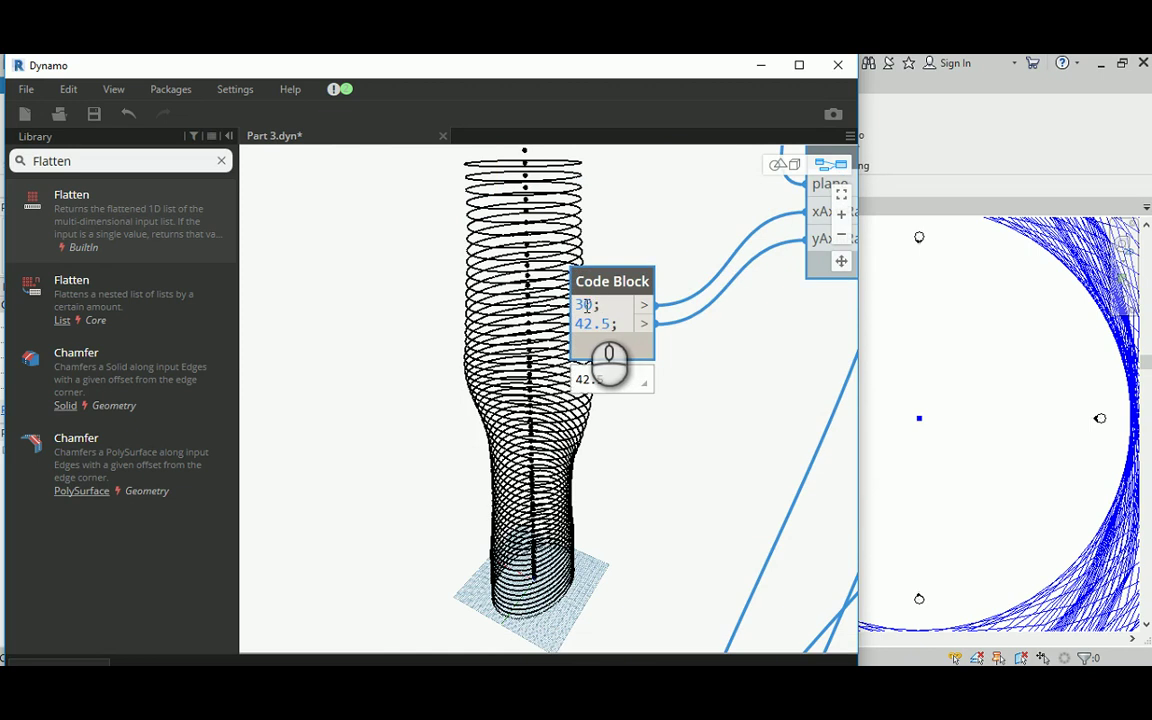
middle_drag(538, 310, 413, 360)
scroll(415, 360, up, 1)
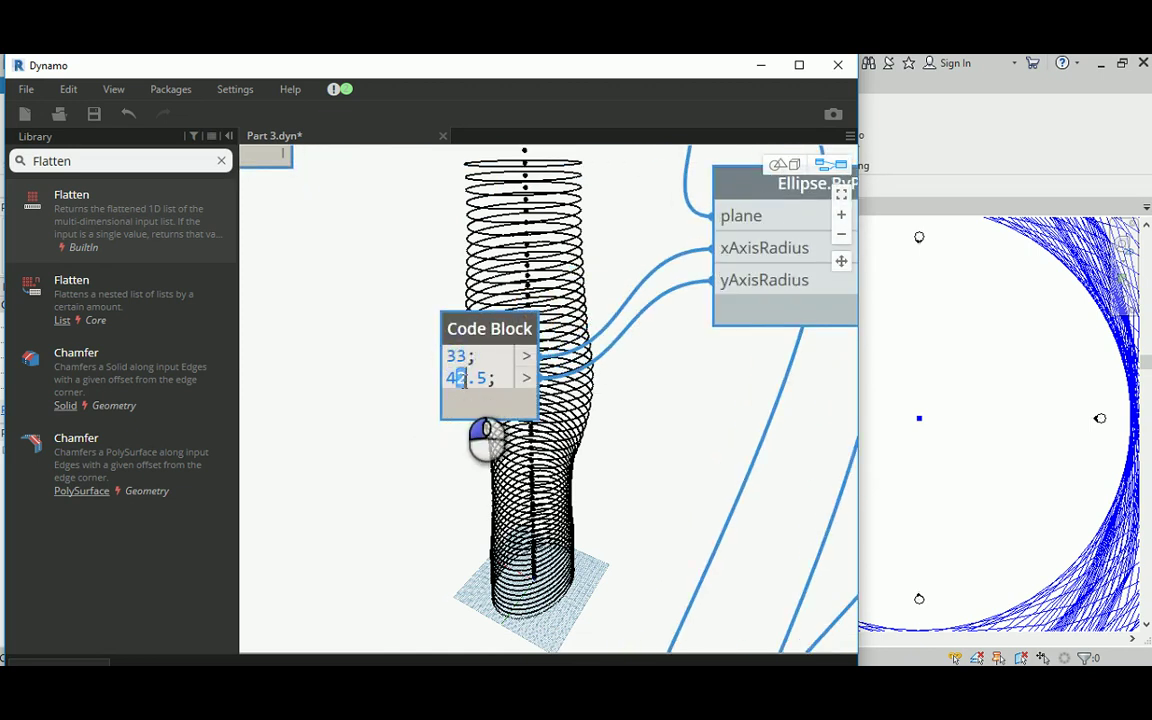
text(8)
click(366, 436)
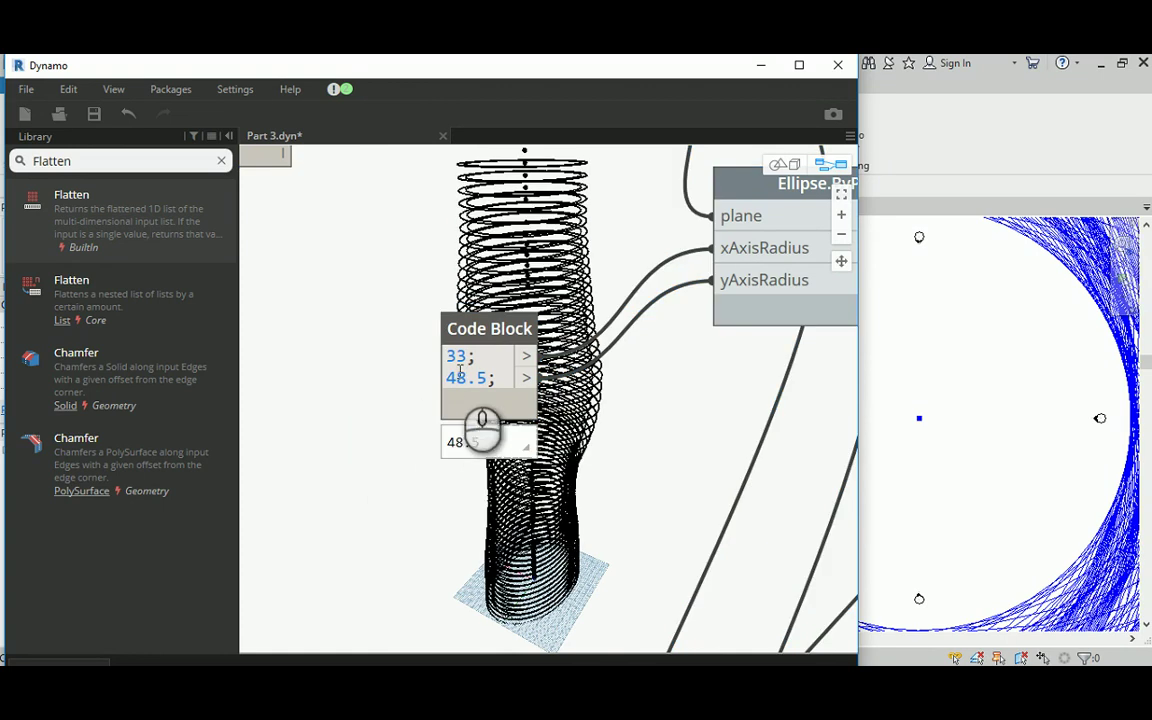
Examine the two nested sets of ellipses in the 3D preview, from the tower's top to its base.
click(781, 163)
right_drag(594, 501, 535, 545)
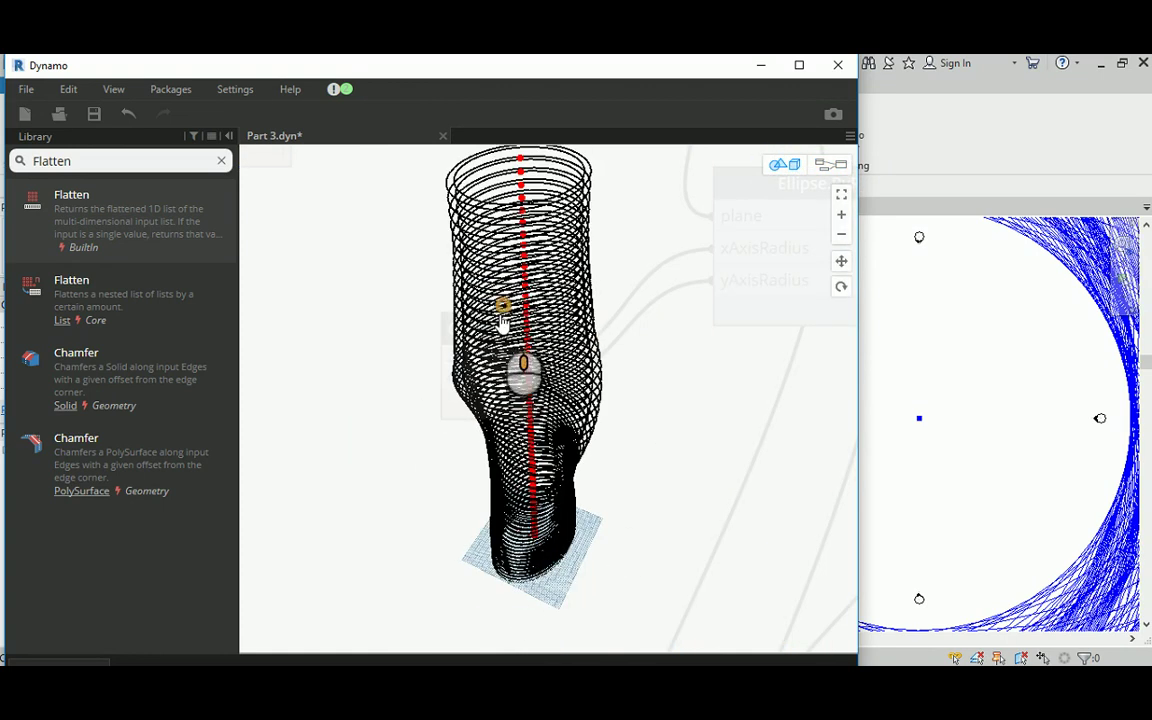
scroll(502, 318, up, 10)
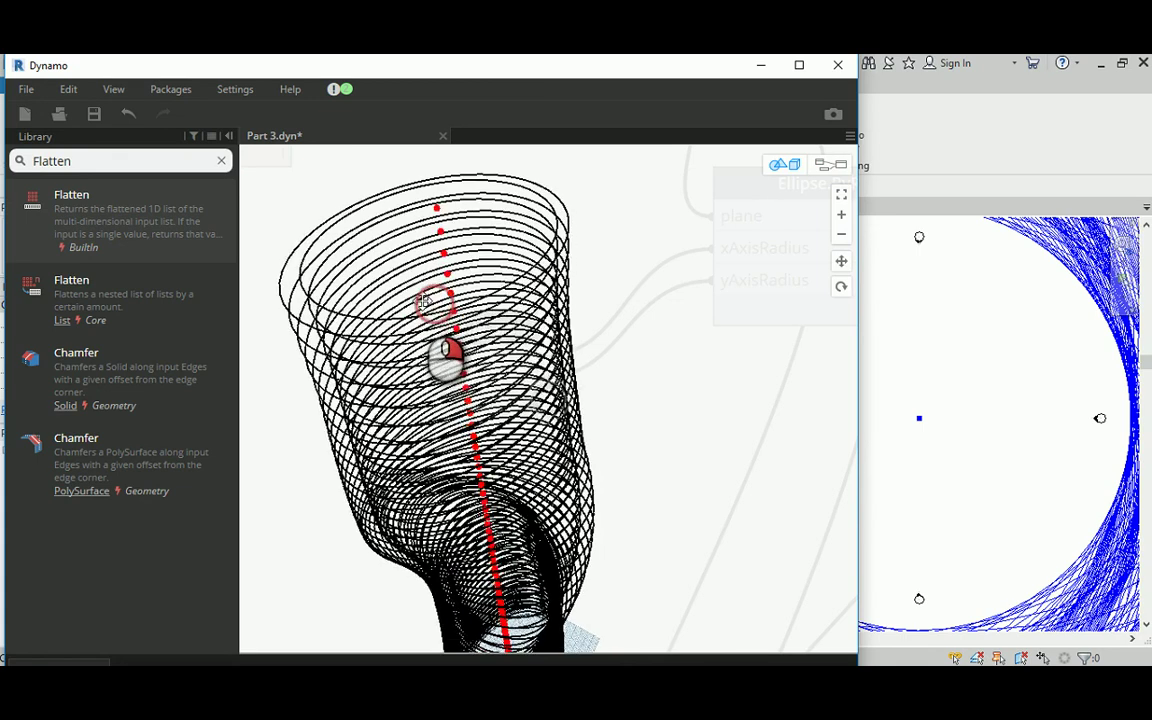
right_drag(425, 301, 519, 416)
right_drag(505, 553, 460, 565)
middle_drag(470, 362, 451, 470)
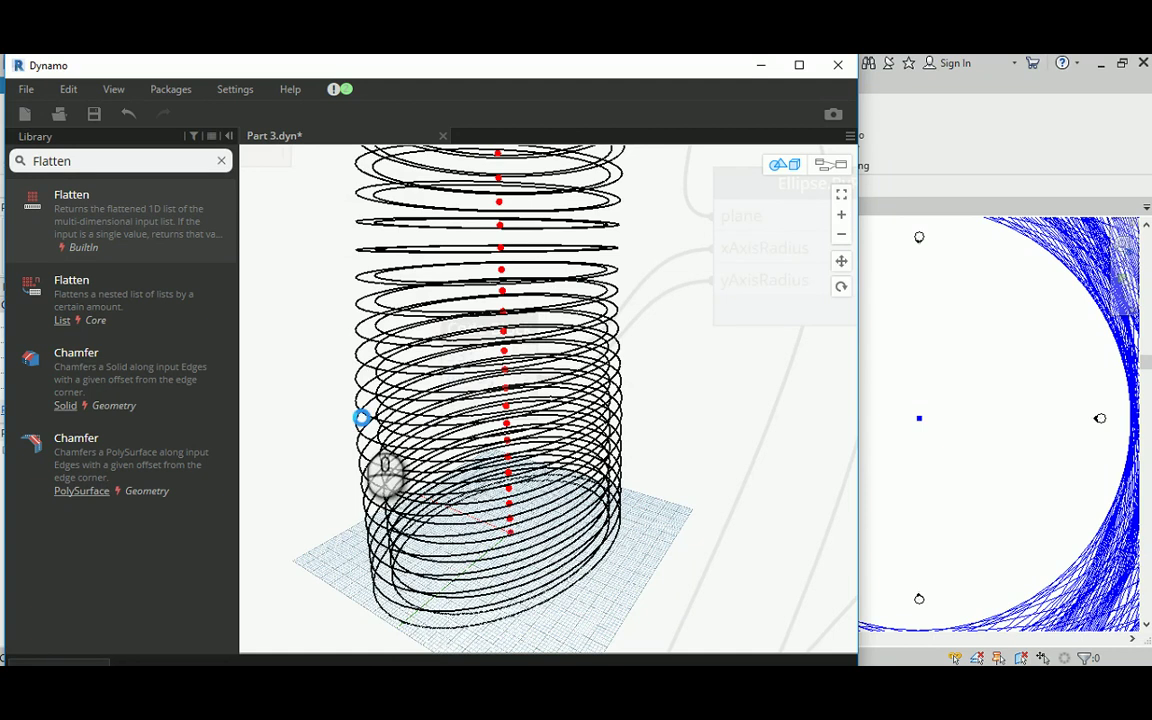
click(813, 172)
Highlight the ellipses output by the duplicated network's Flatten node to identify them in the preview.
scroll(540, 470, down, 5)
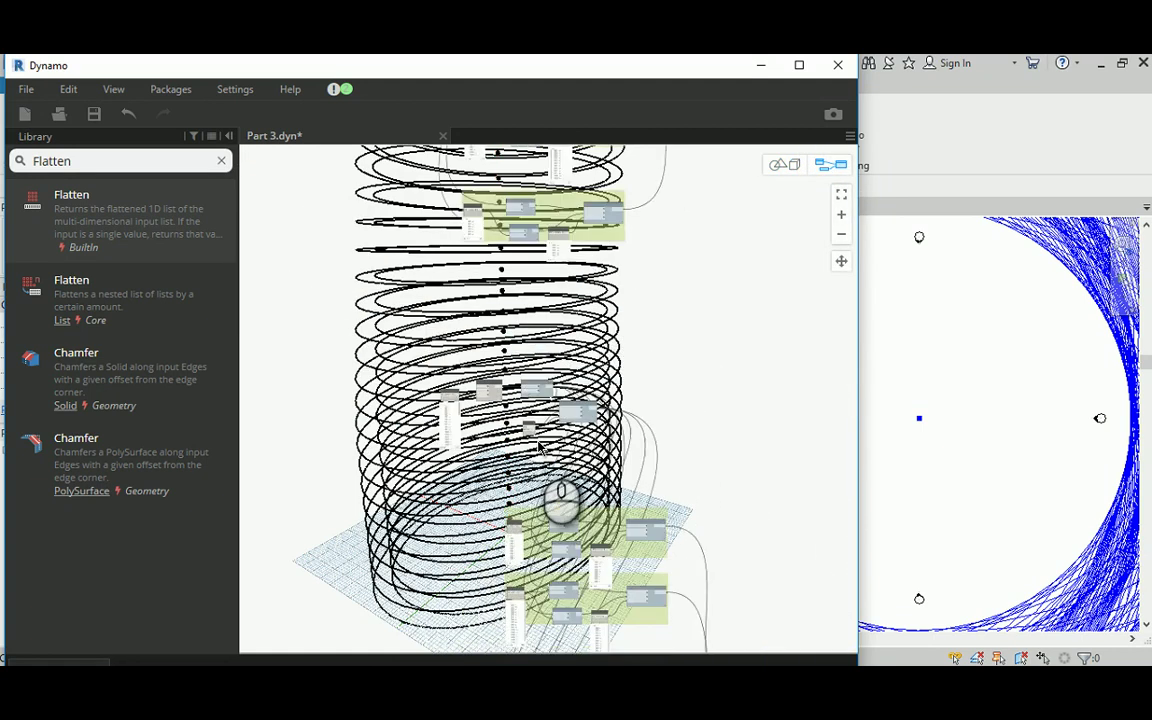
middle_drag(689, 447, 428, 288)
scroll(557, 532, up, 5)
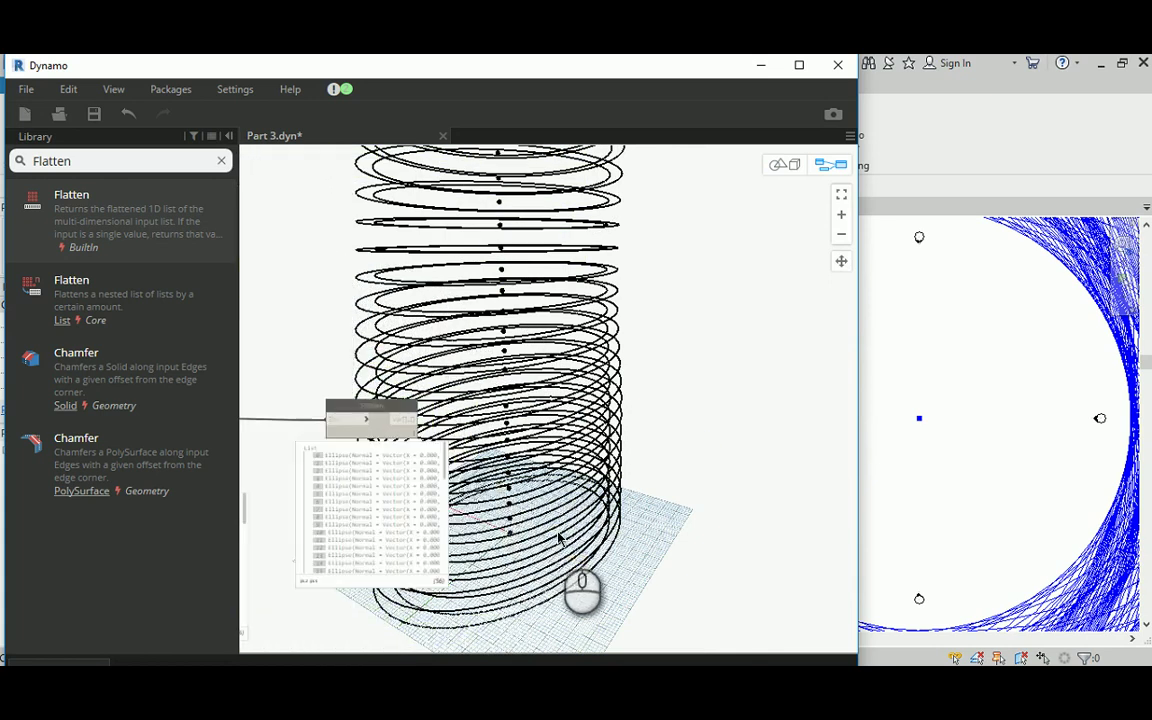
click(385, 416)
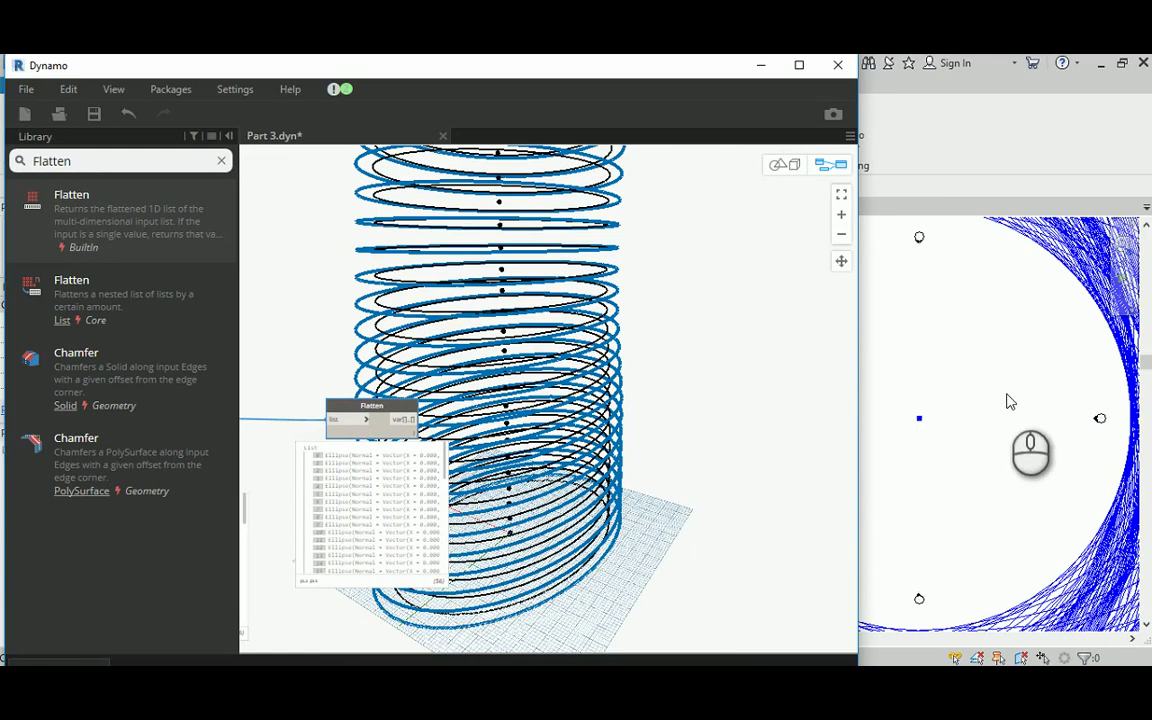
middle_drag(704, 522, 661, 481)
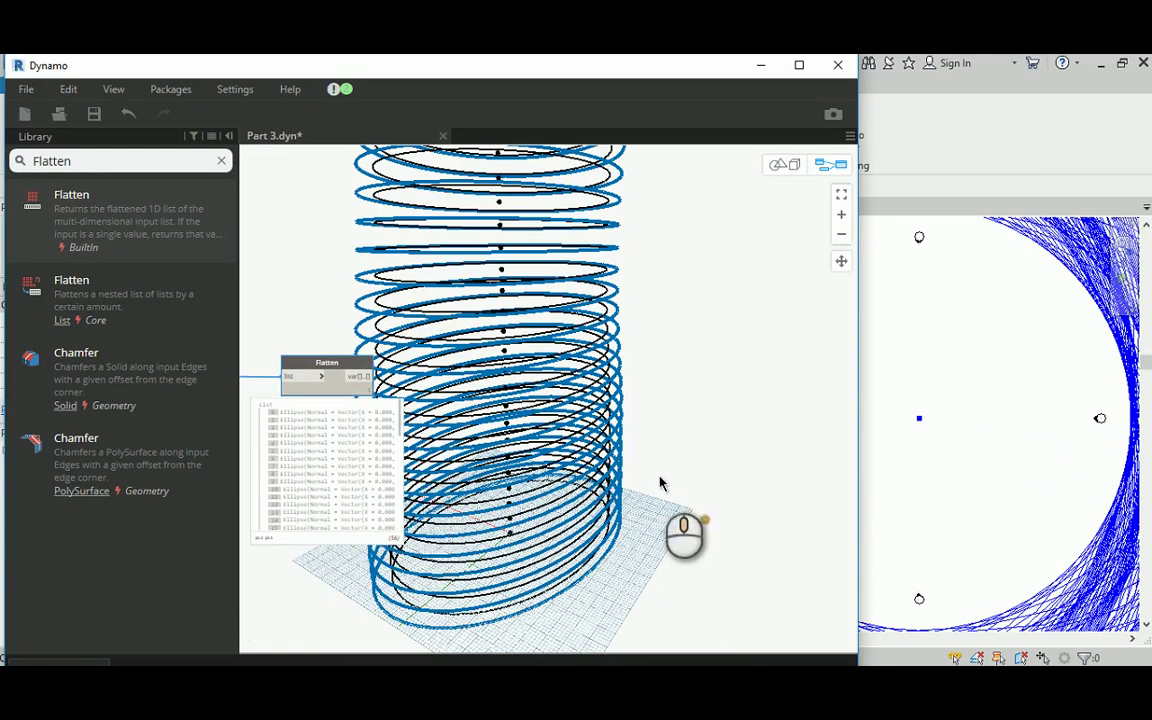
click(676, 405)
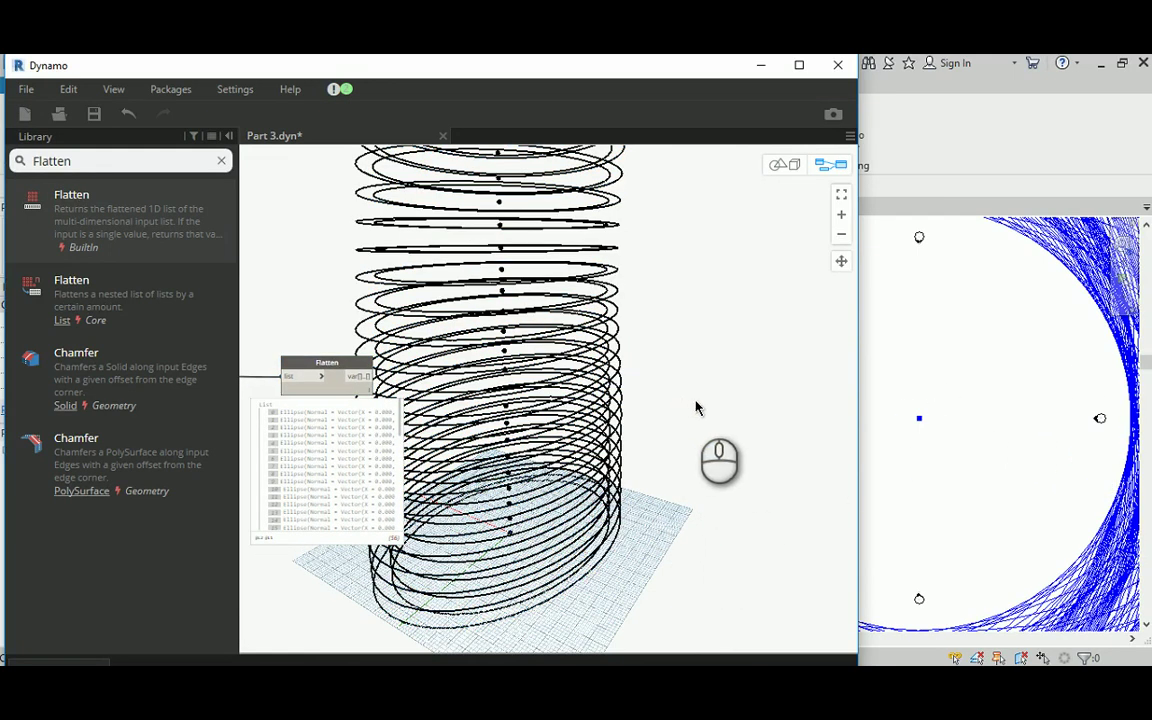
Search the node library for Floor.By and add both Floor.ByOutlineTypeAndLevel variants, with outlineCurves and outline inputs.
double_click(85, 160)
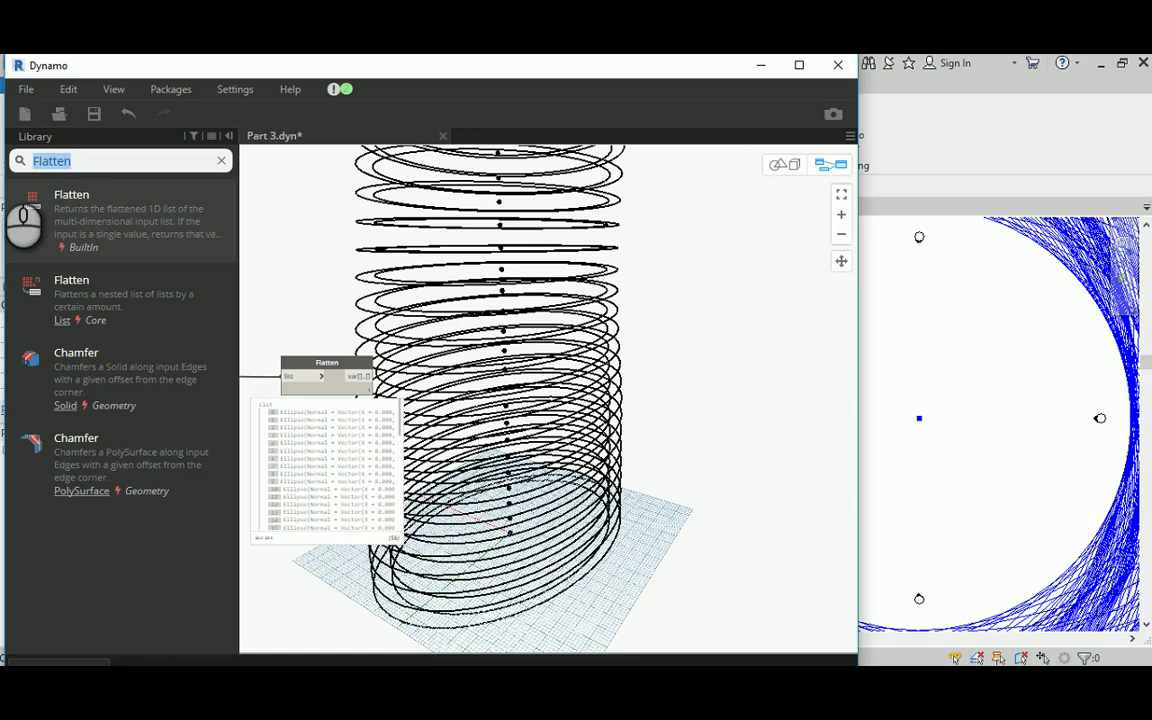
text(Flo)
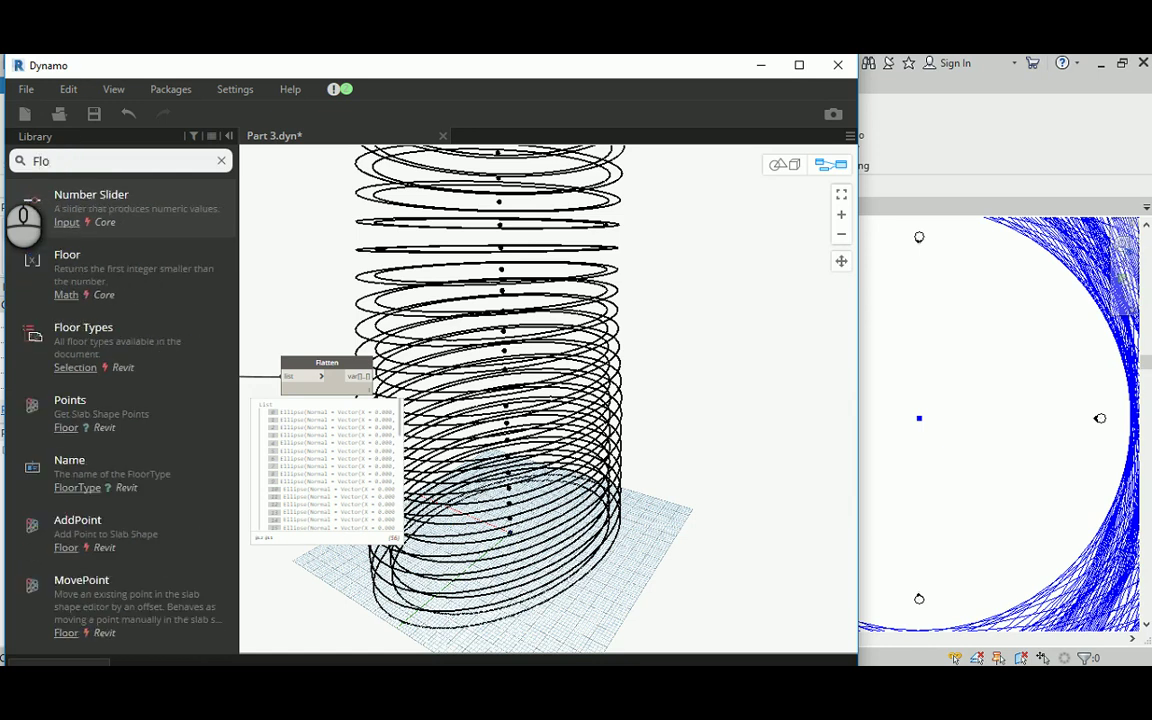
text(or.By)
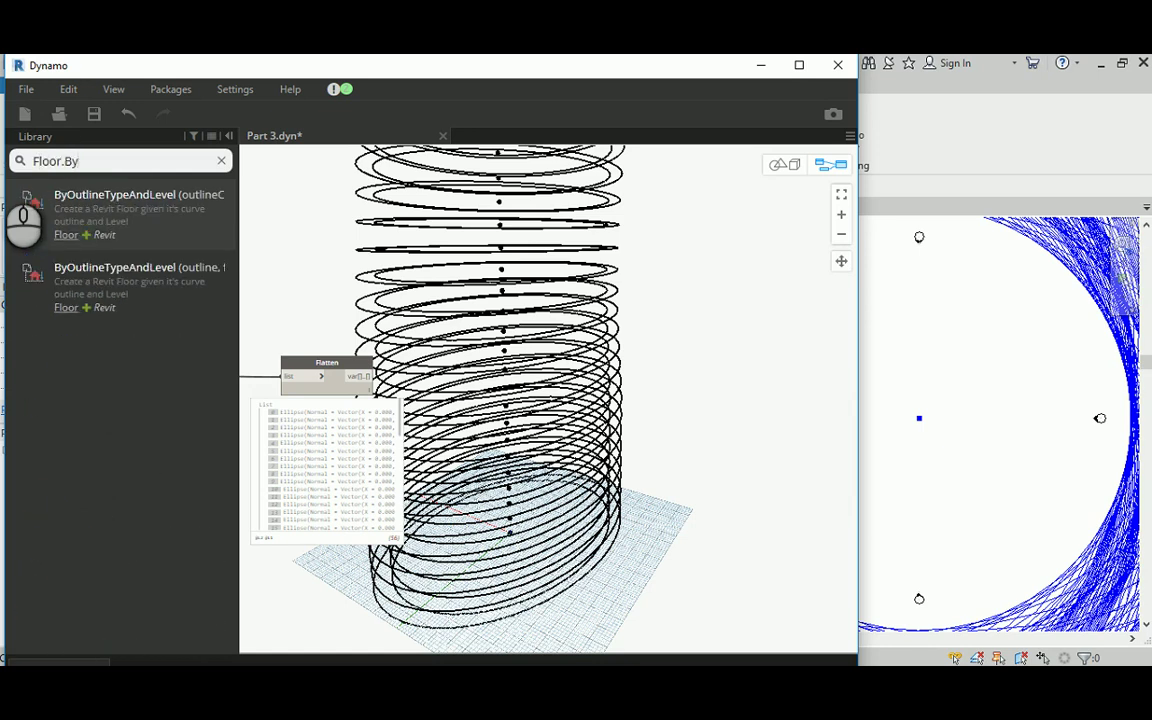
click(116, 210)
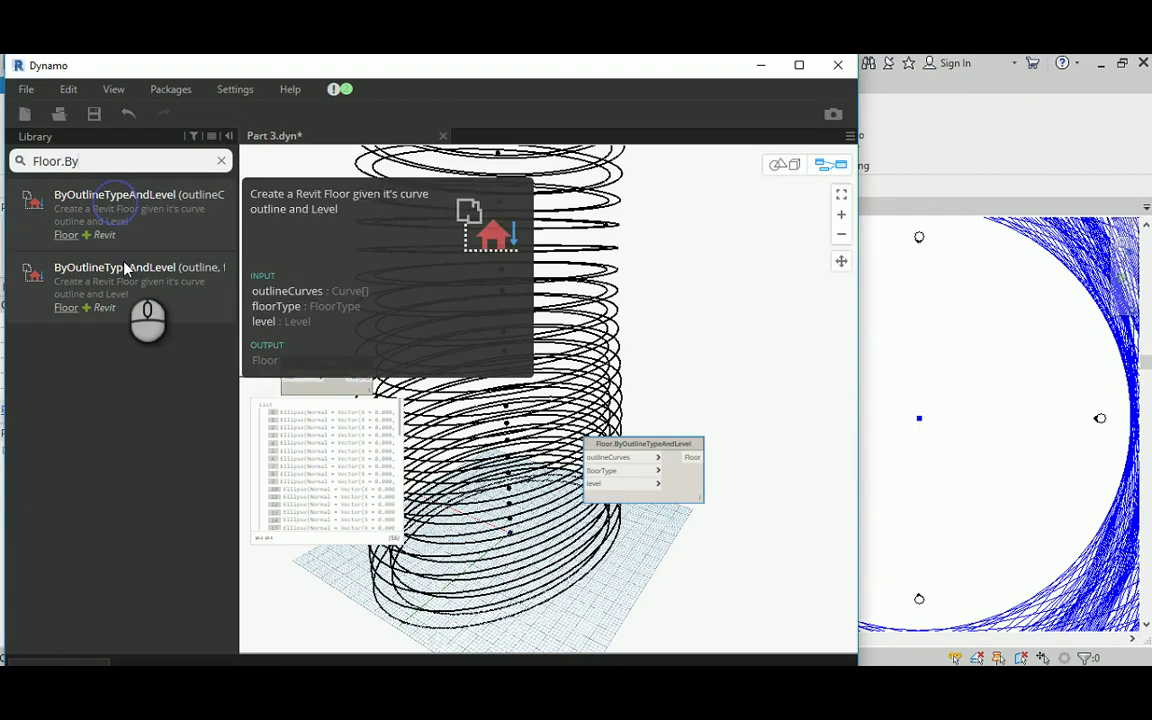
click(123, 269)
Separate the two Floor.ByOutlineTypeAndLevel nodes beyond the Flatten node, and check the type expected by the outline input.
scroll(654, 446, up, 3)
drag(645, 442, 755, 274)
middle_drag(725, 386, 555, 361)
drag(521, 457, 721, 481)
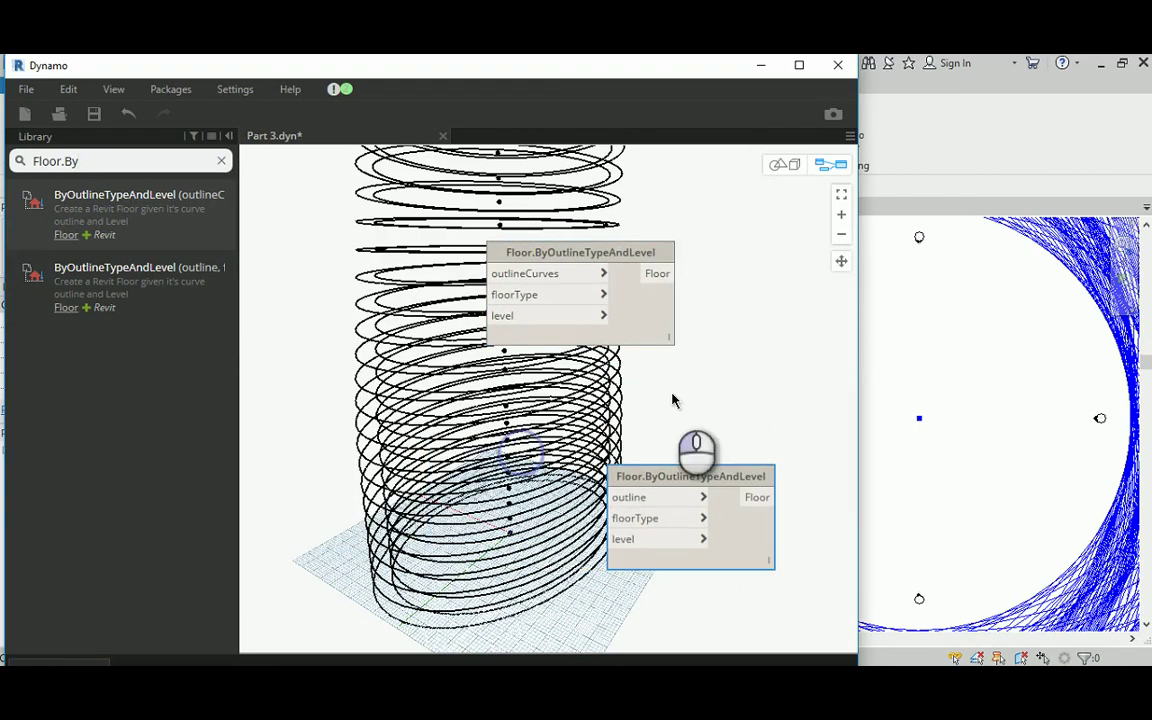
drag(589, 252, 759, 272)
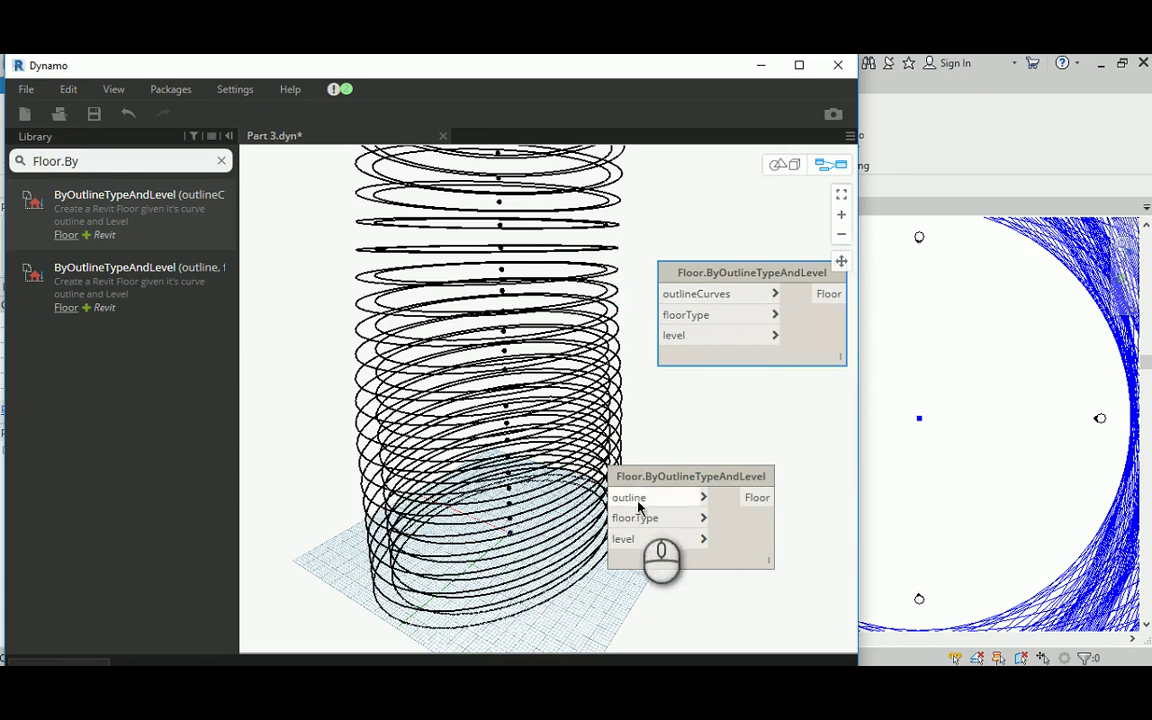
scroll(585, 412, down, 3)
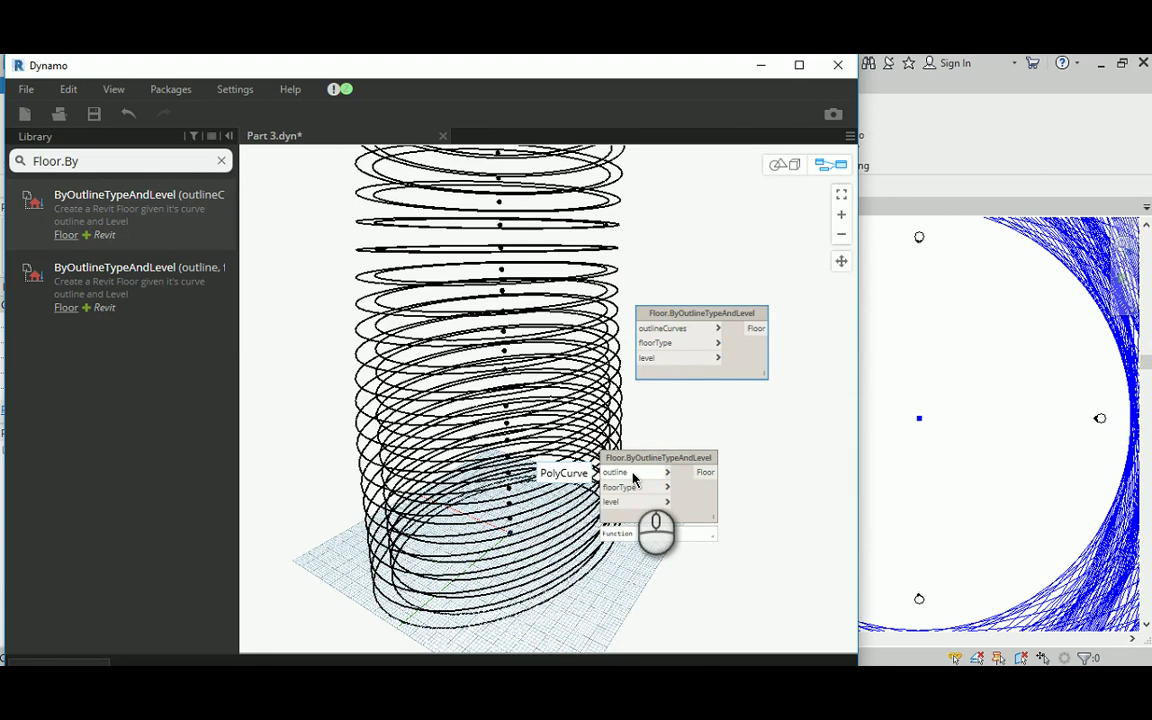
scroll(638, 442, down, 4)
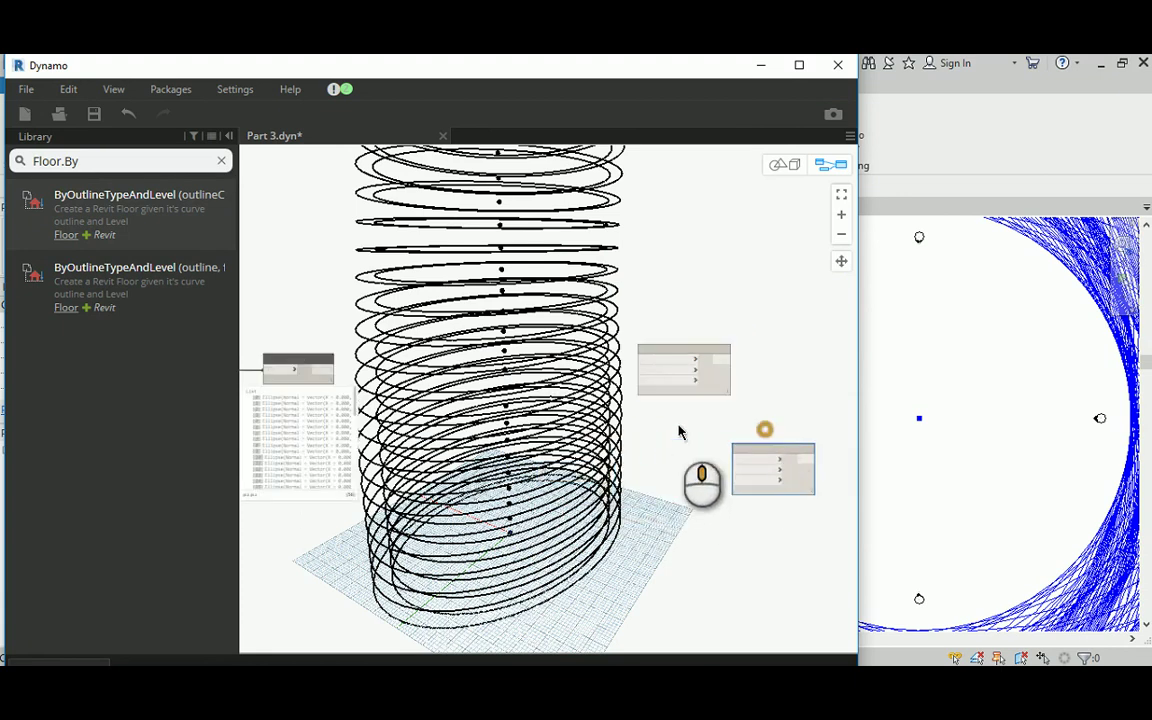
Move both Floor.ByOutlineTypeAndLevel nodes farther from the Flatten node and align them one above the other, clear of the preview.
middle_drag(678, 432, 533, 388)
drag(519, 364, 699, 359)
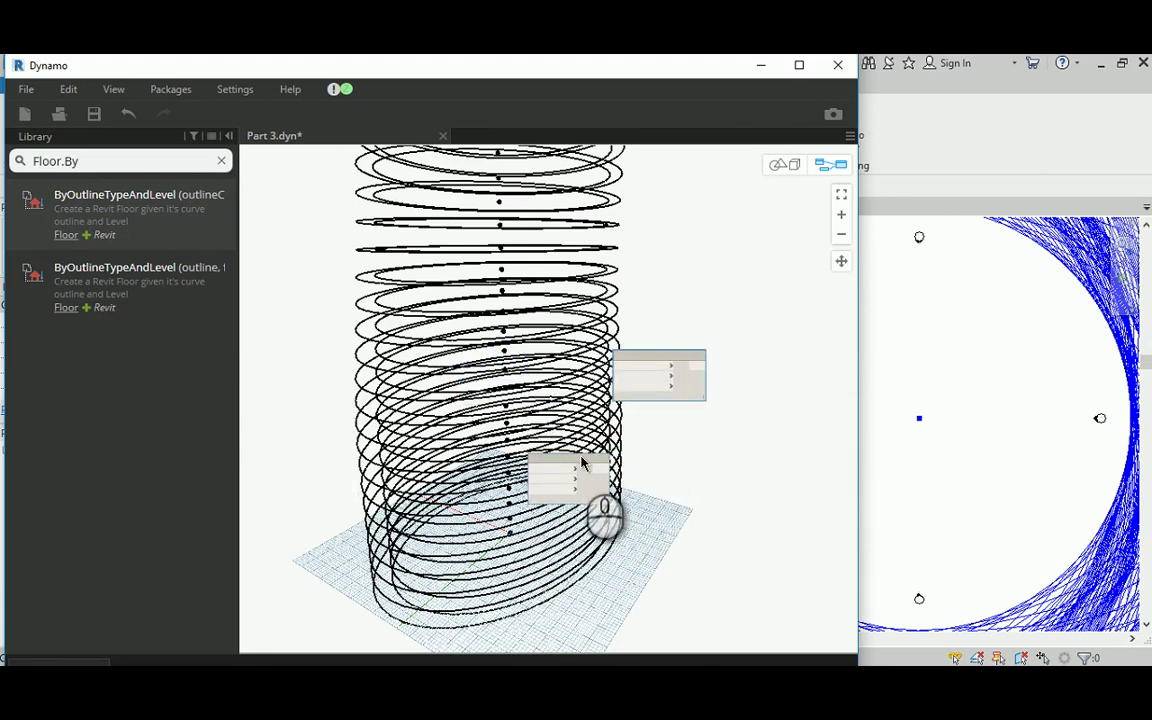
drag(581, 462, 693, 462)
drag(671, 360, 763, 322)
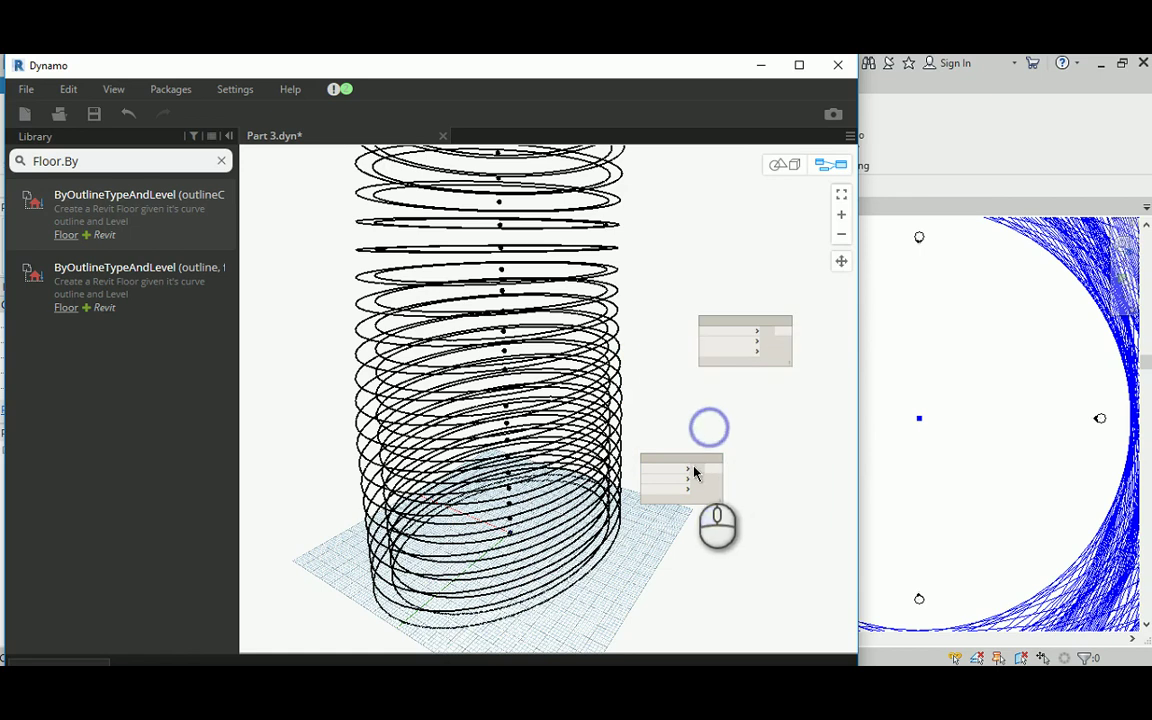
drag(695, 473, 757, 470)
middle_drag(531, 362, 621, 401)
scroll(640, 398, down, 3)
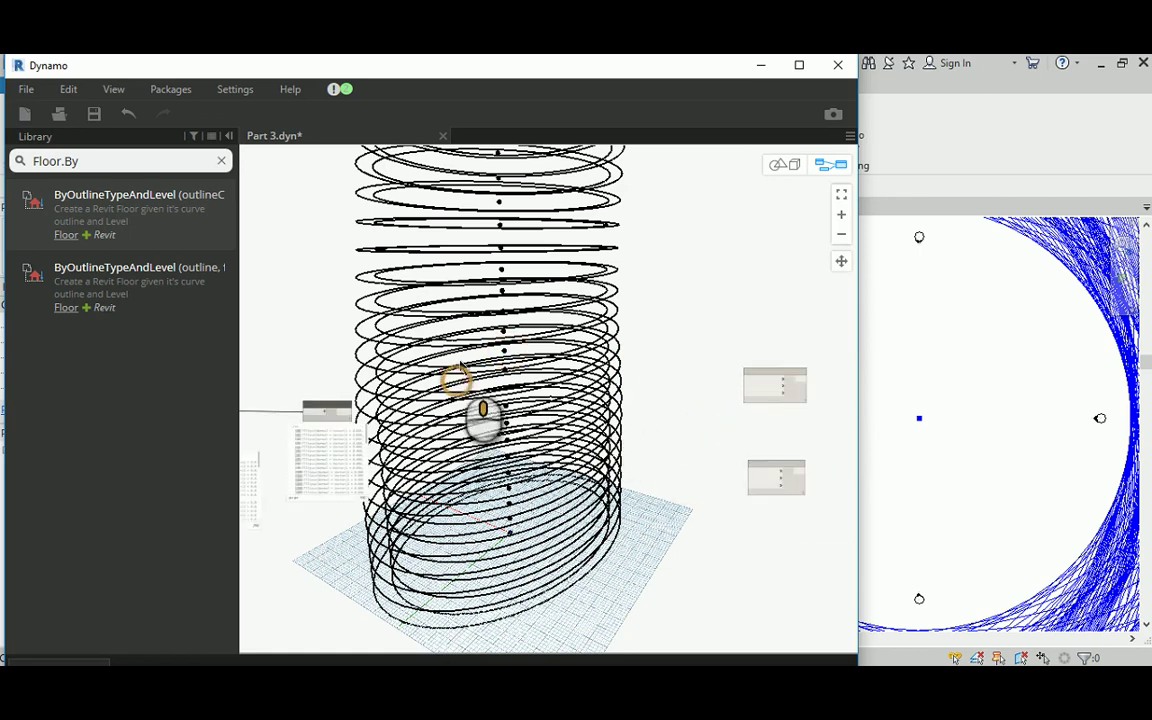
scroll(735, 445, up, 5)
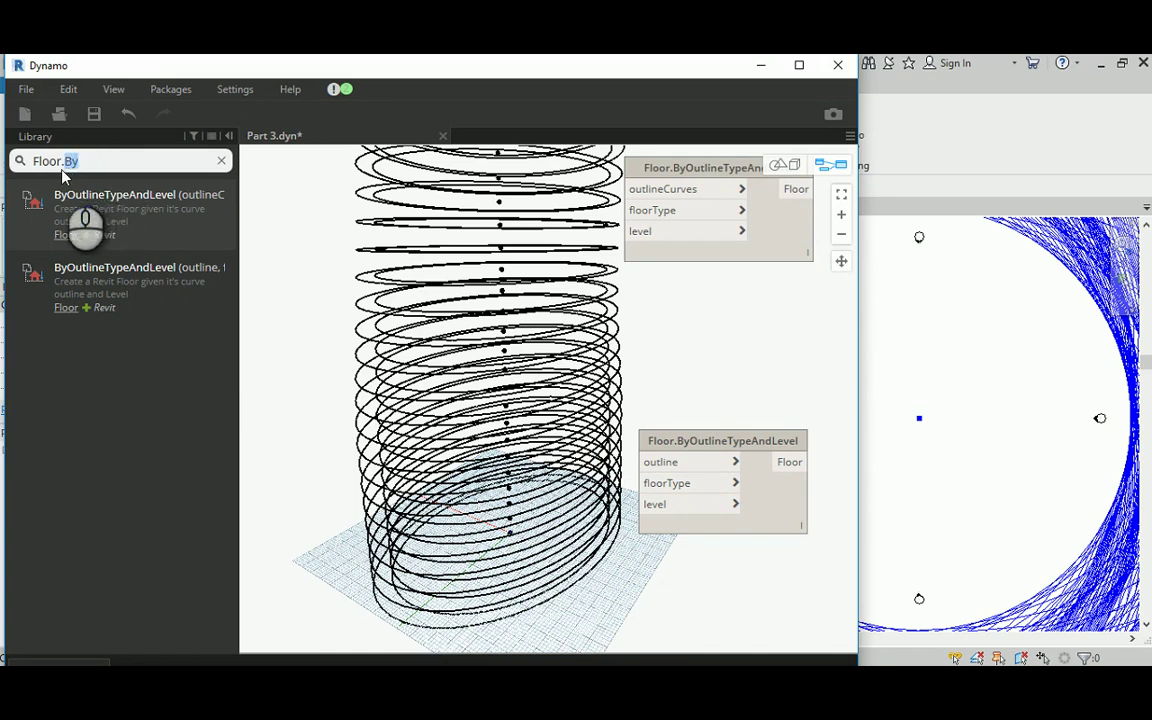
Search the library for Floor, add a Floor Types node before the floor nodes, and set it to Generic 150mm - Filled.
key(BackSpace)
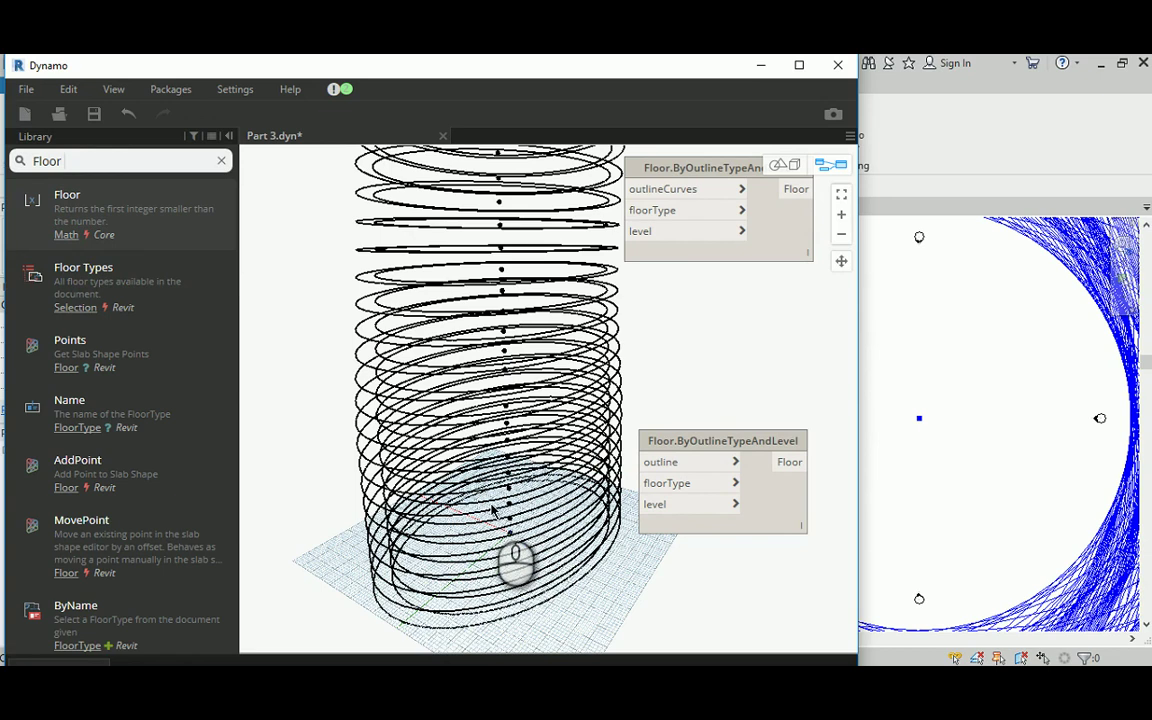
click(130, 290)
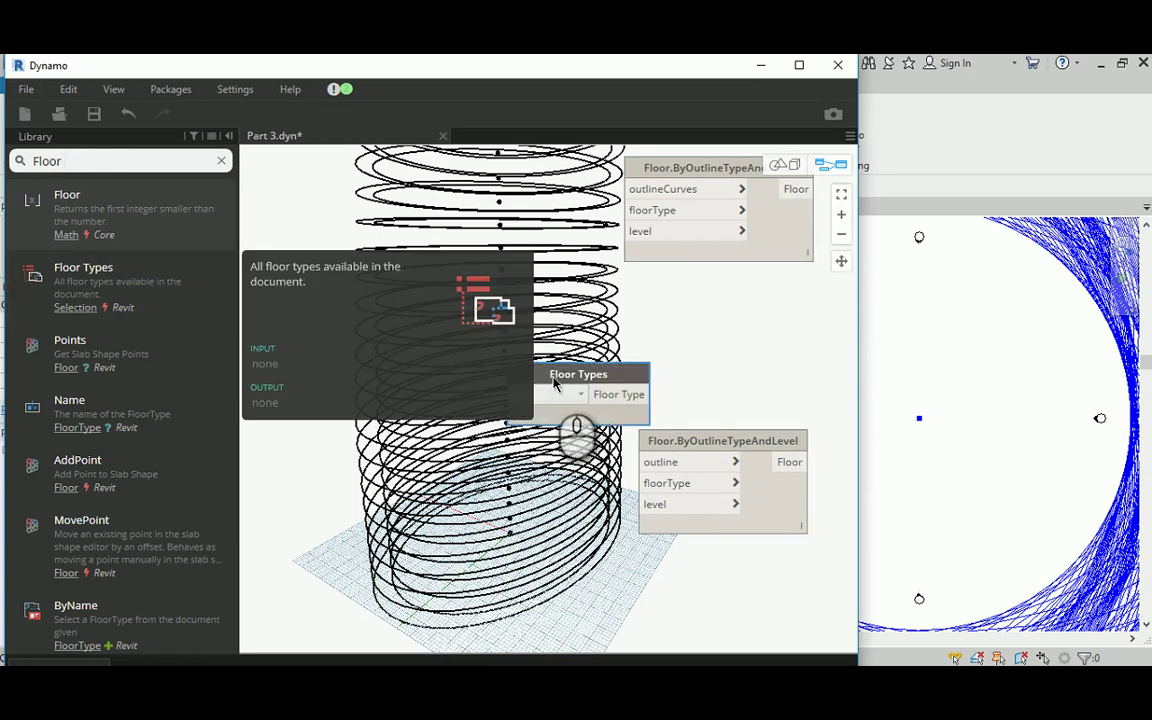
drag(553, 383, 451, 416)
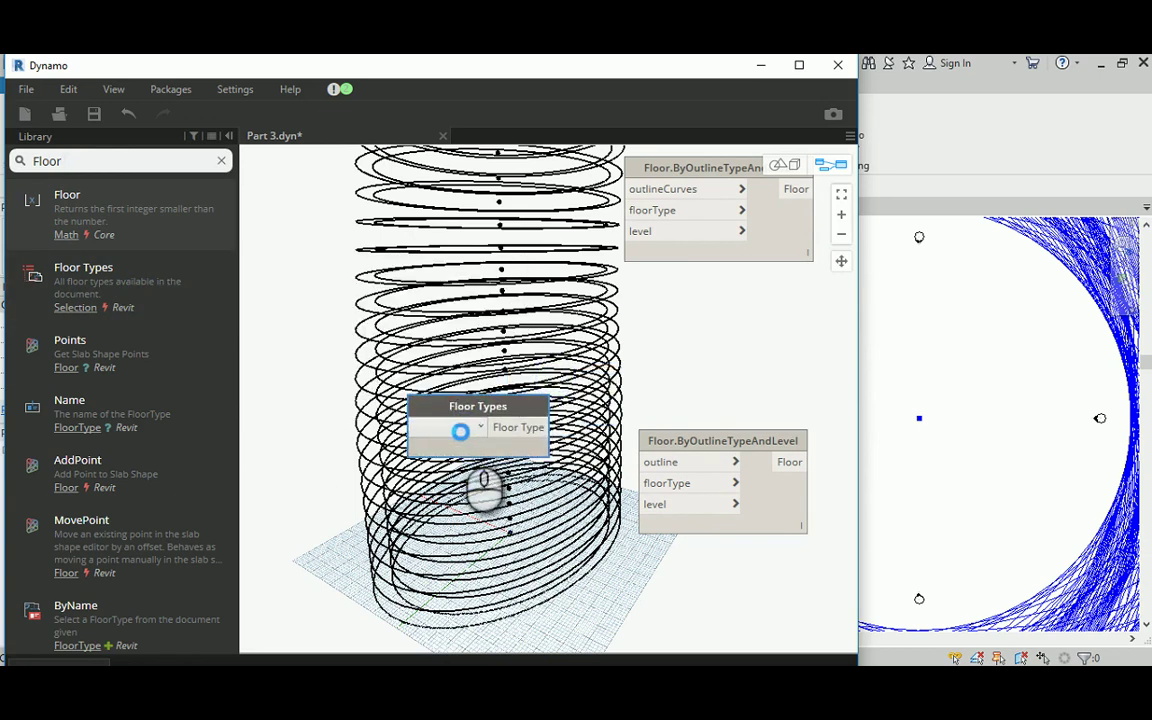
click(460, 430)
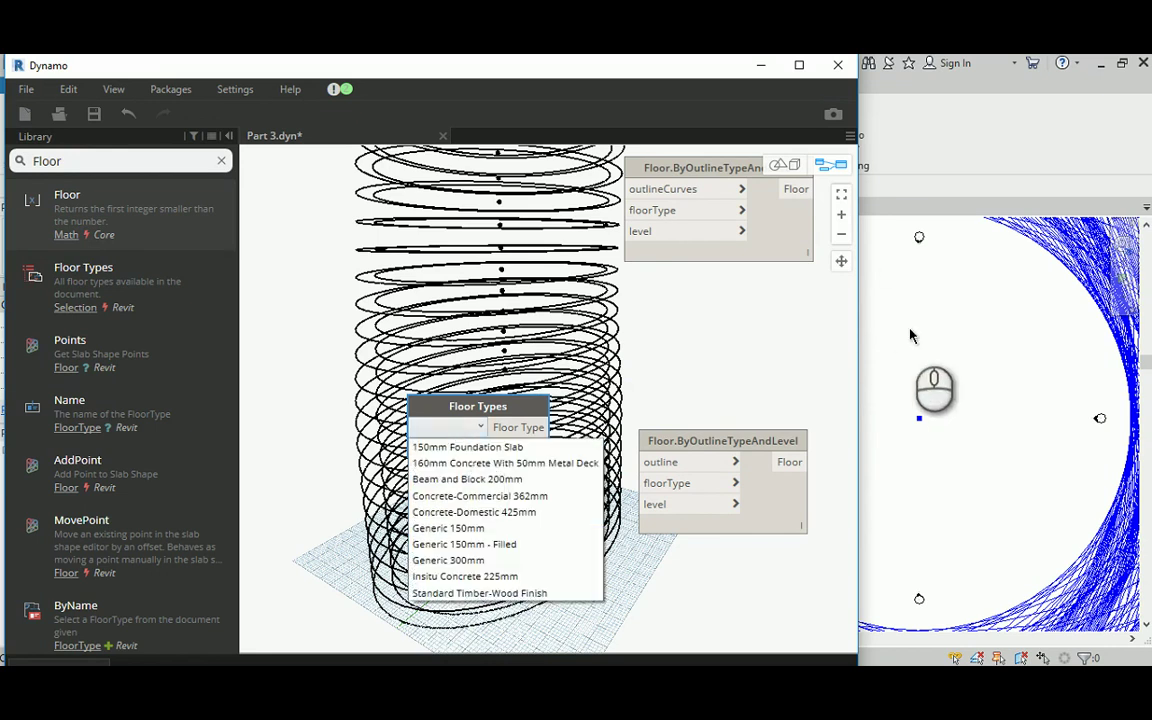
click(466, 544)
drag(550, 428, 480, 490)
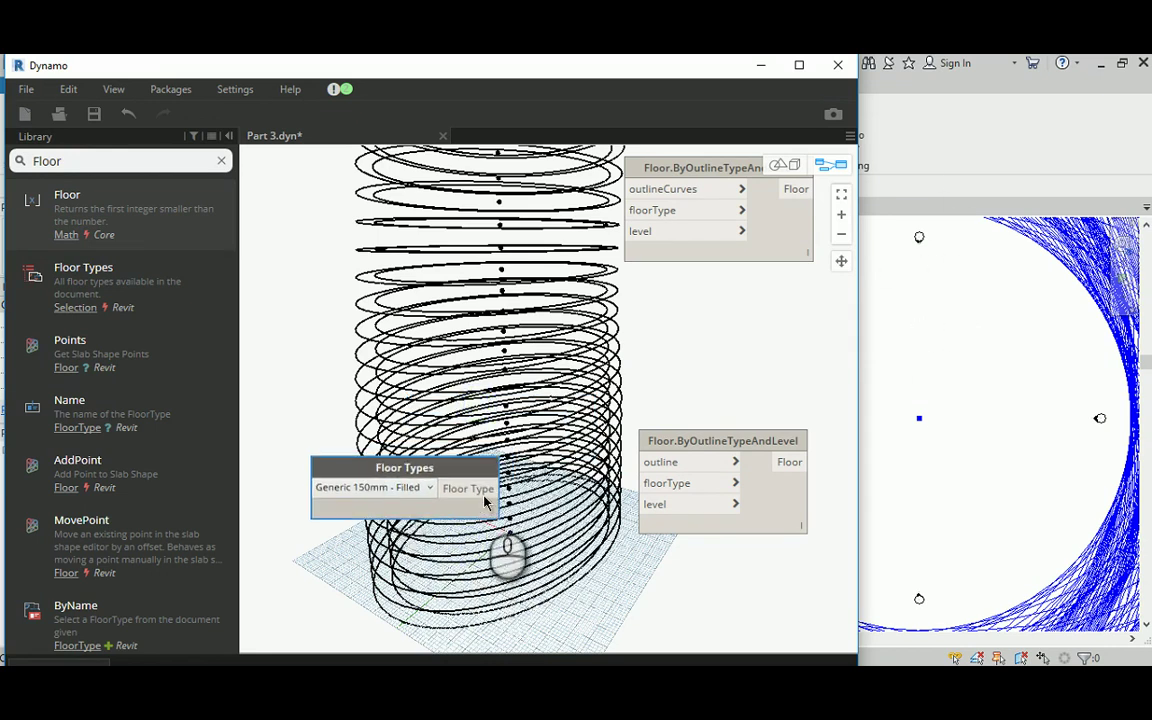
Connect the Floor Types output to the floorType input of both Floor.ByOutlineTypeAndLevel nodes.
click(641, 483)
click(471, 488)
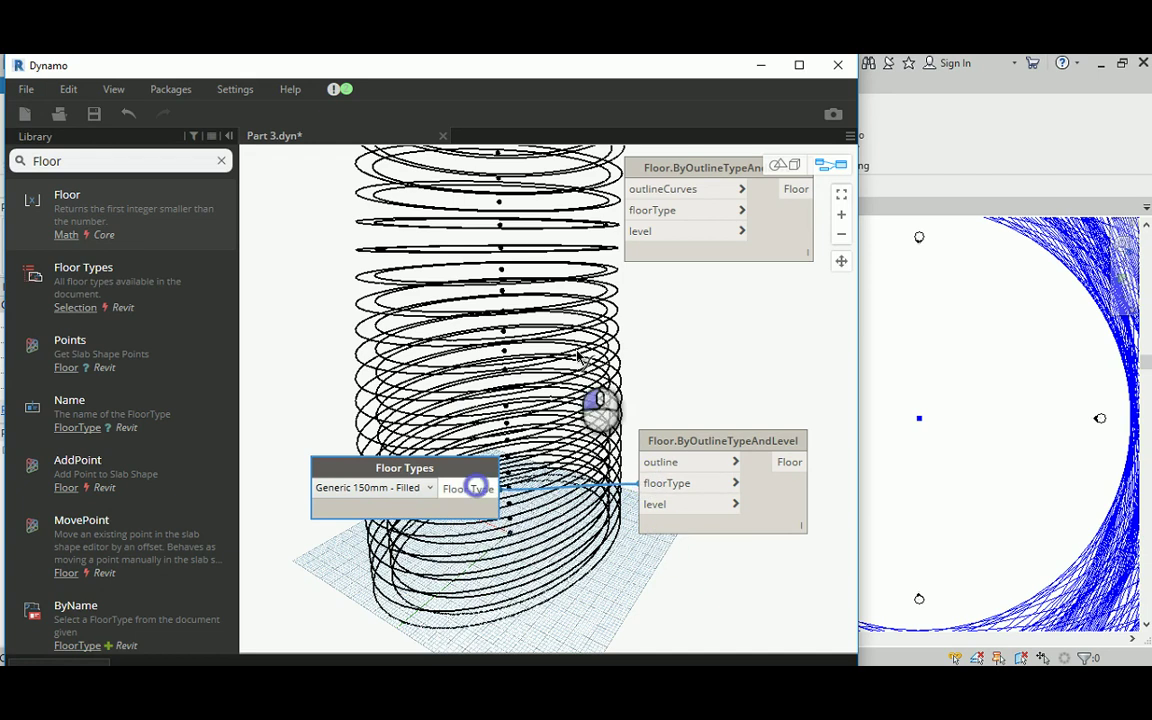
click(641, 216)
drag(463, 505, 463, 497)
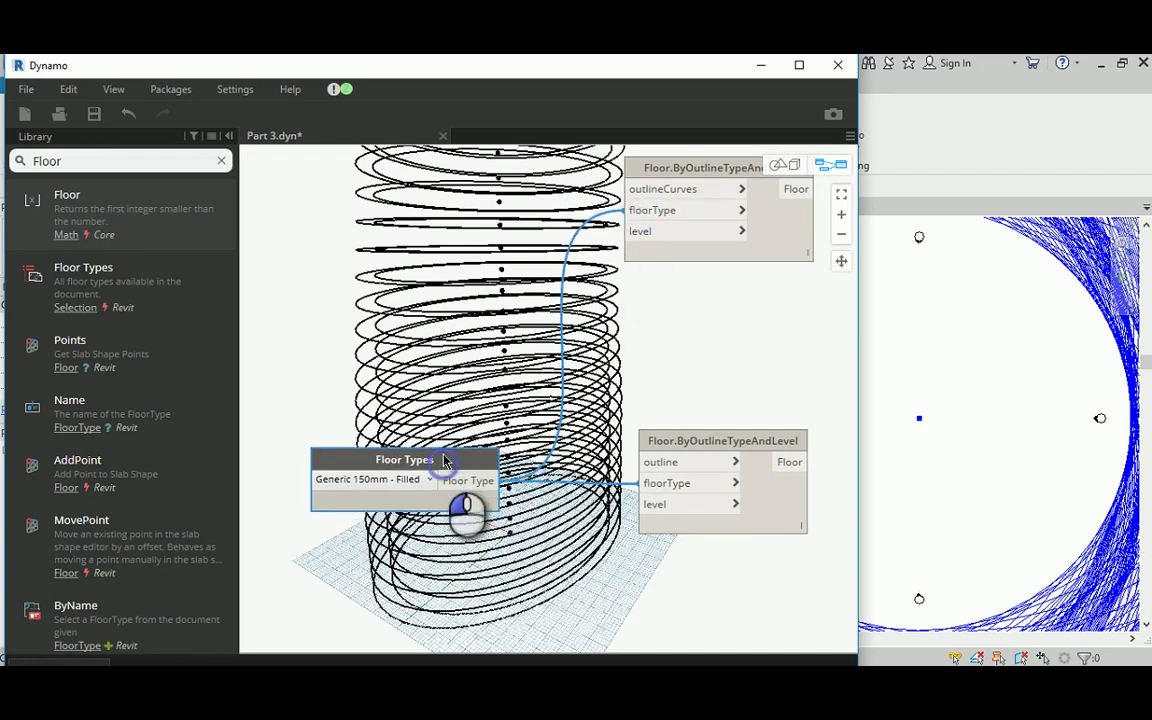
middle_drag(412, 374, 467, 370)
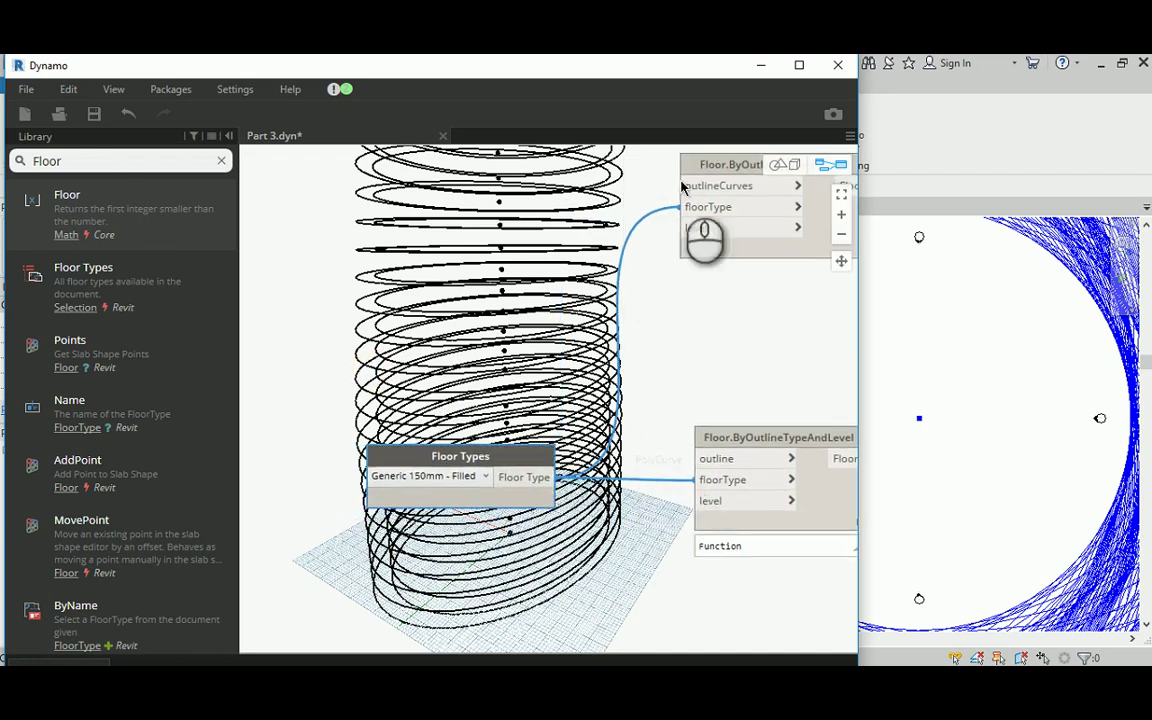
Switch to Revit, open the East elevation and examine the existing levels at the tower's base.
click(759, 65)
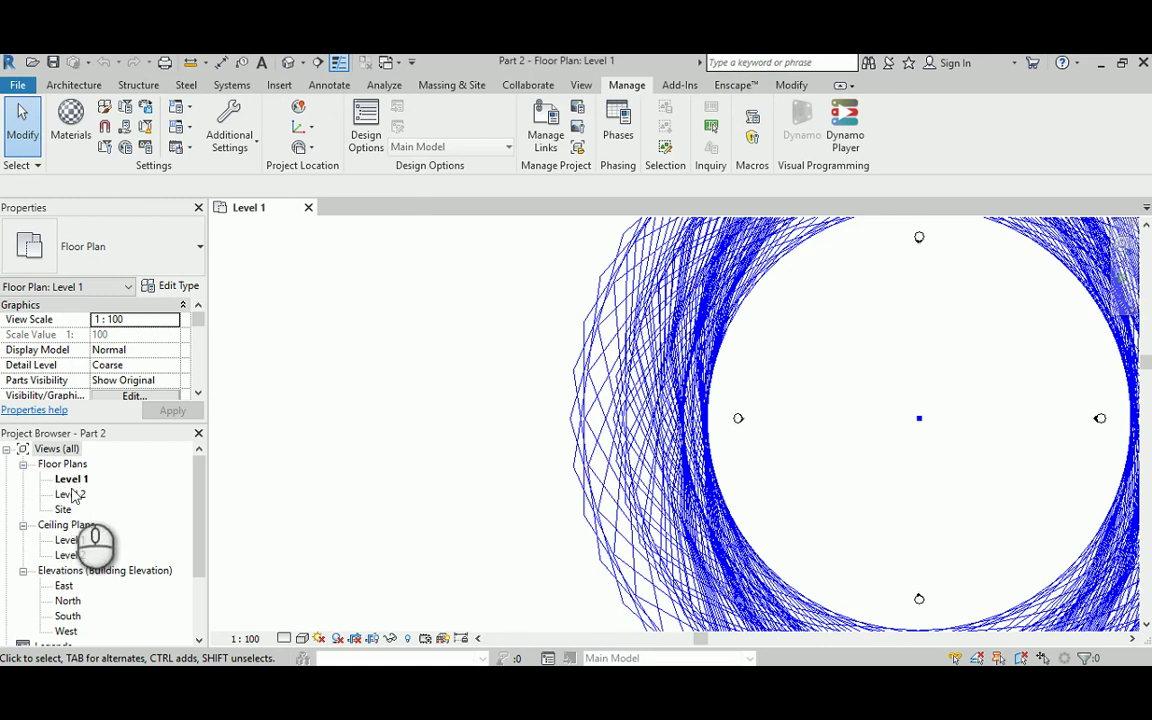
click(64, 587)
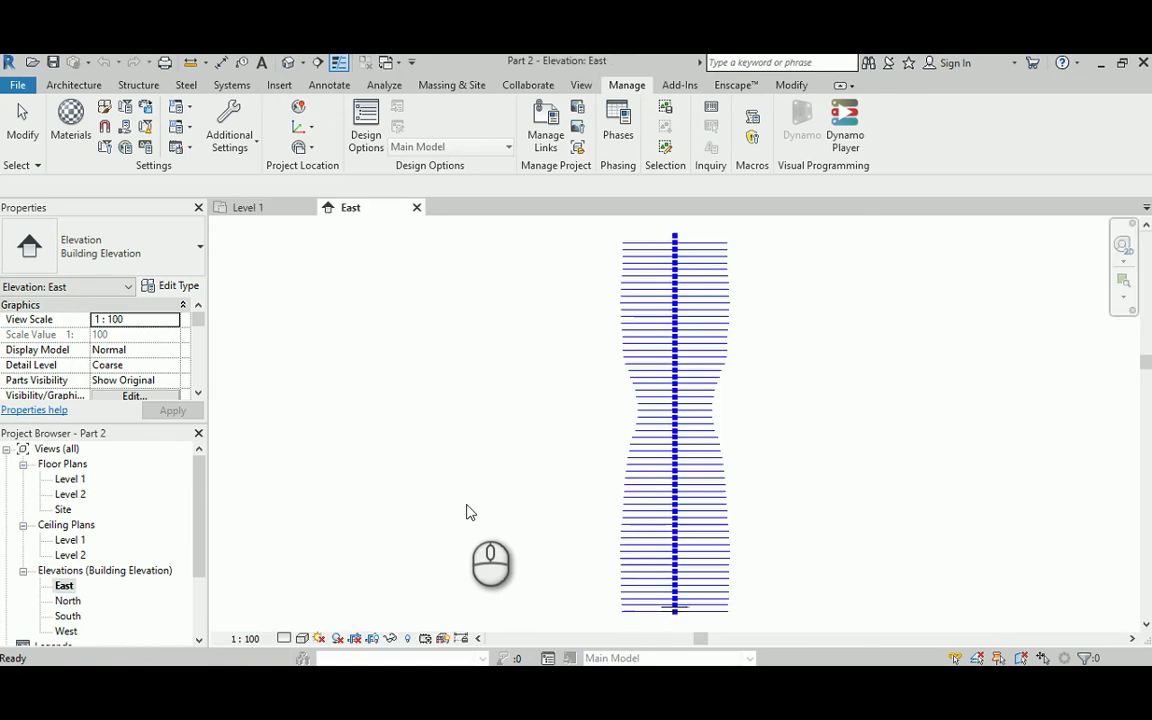
middle_drag(586, 551, 515, 412)
scroll(531, 453, up, 5)
scroll(613, 466, up, 8)
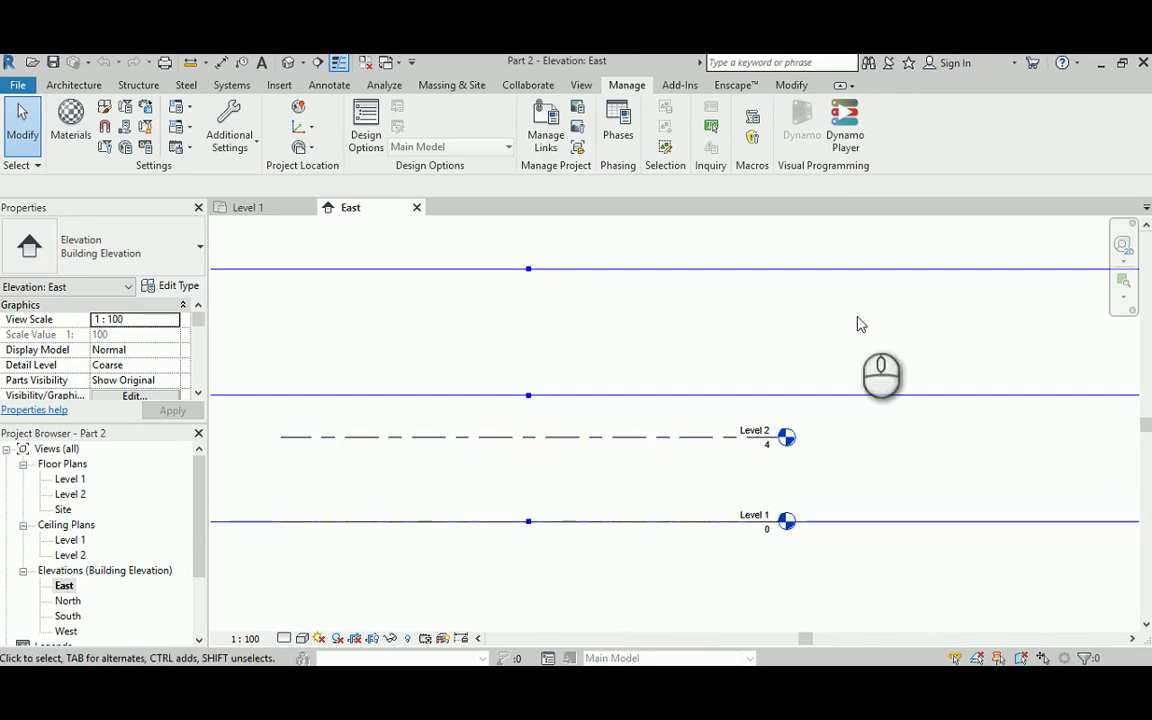
Return to Dynamo, search the library for Level.By, and add a Level.ByElevation node above the Floor Types node.
mouse_move(656, 689)
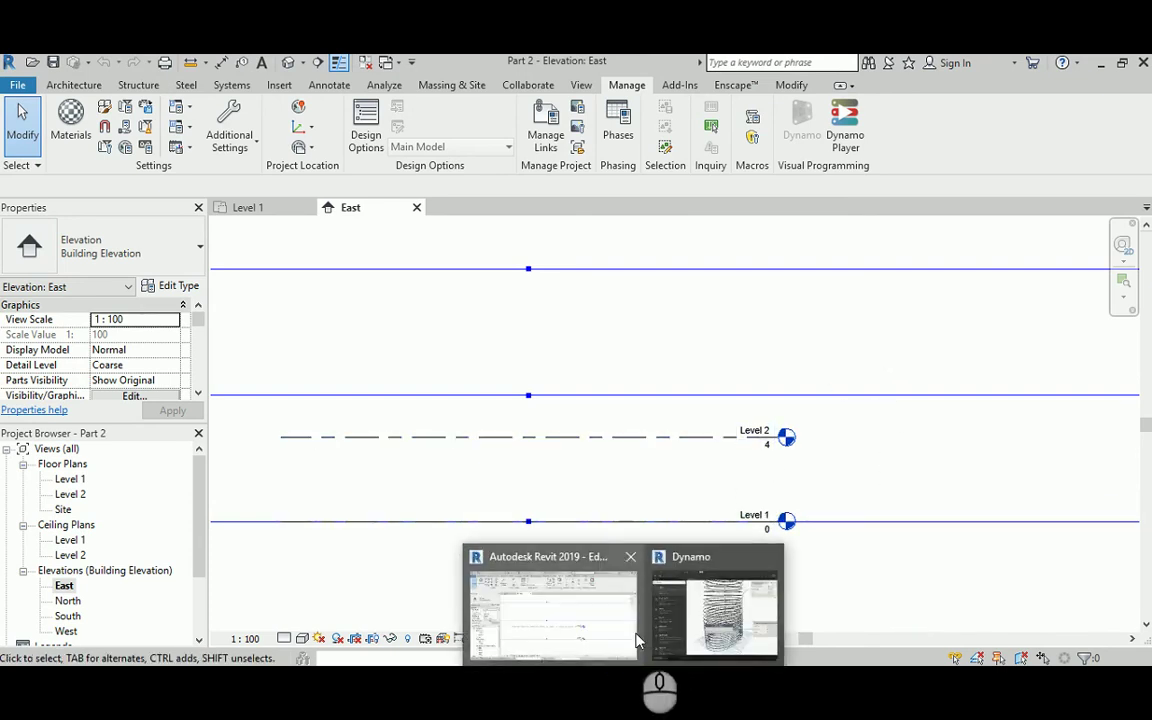
click(681, 600)
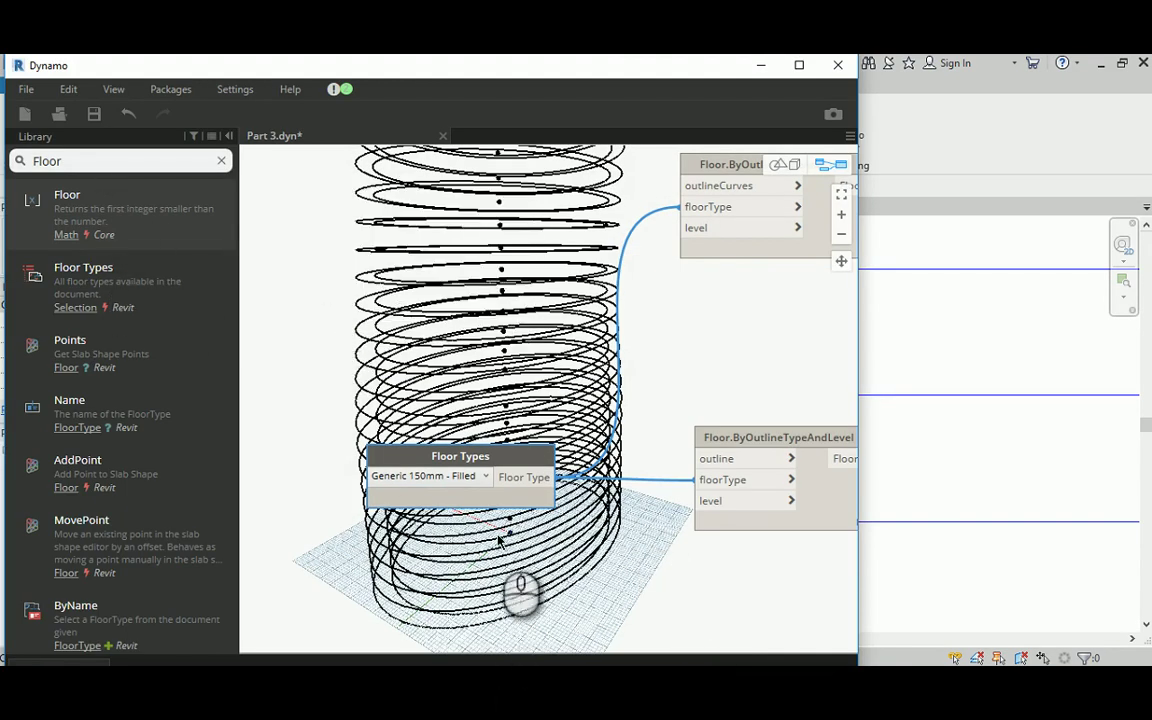
double_click(76, 162)
text(Le)
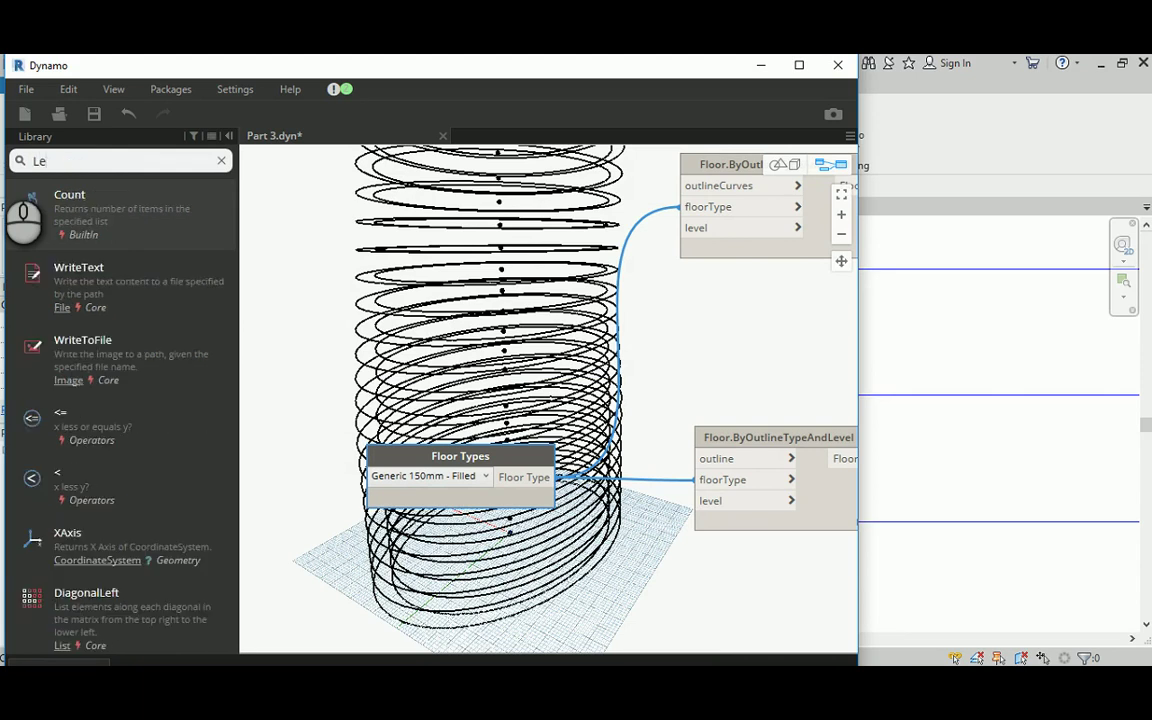
text(vel.By)
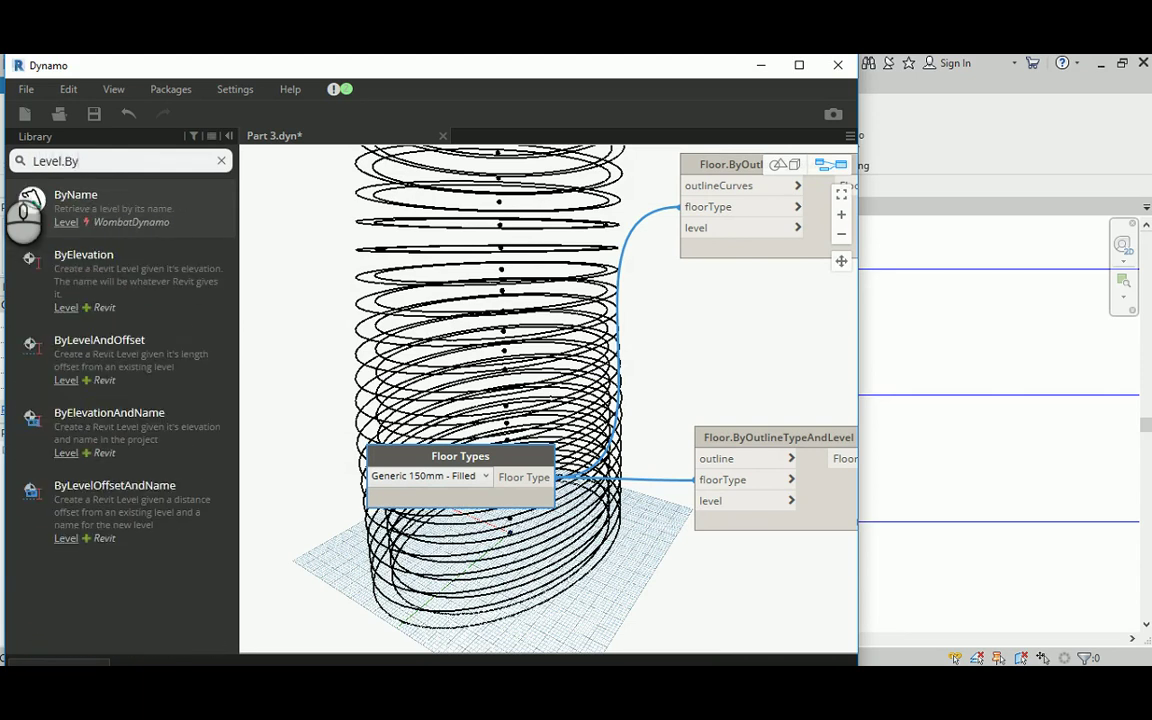
drag(75, 262, 376, 572)
middle_drag(376, 572, 538, 558)
click(473, 362)
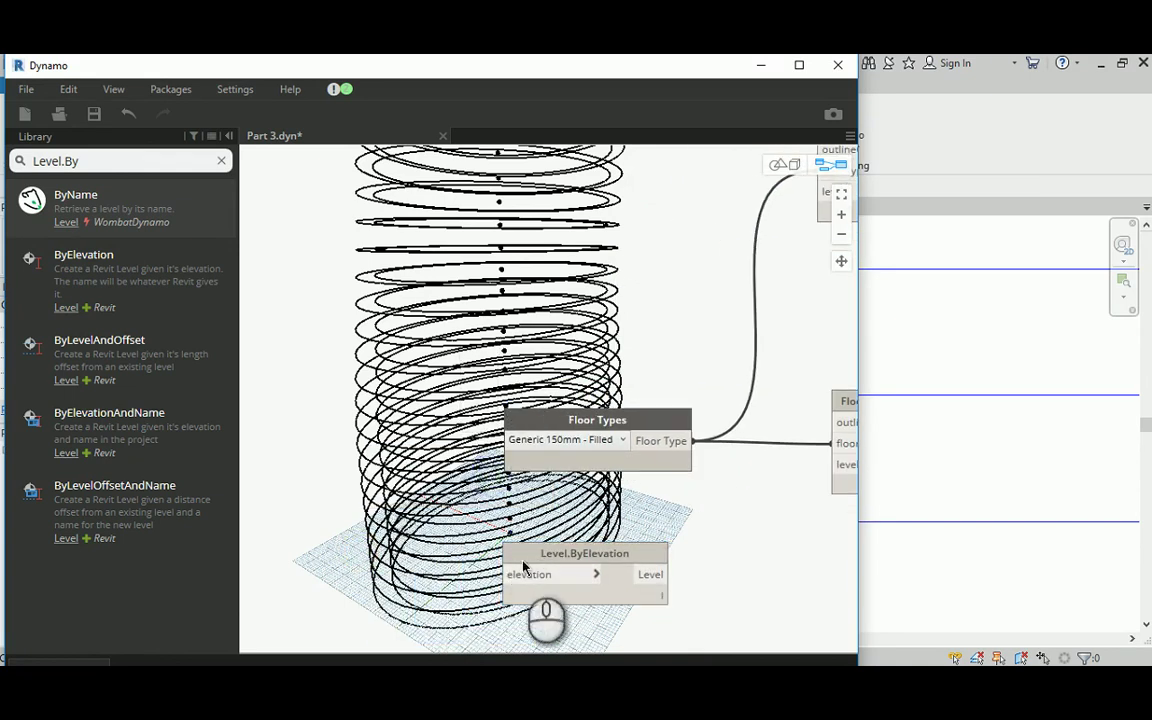
drag(523, 567, 529, 304)
Connect the Level.ByElevation output to the level input of both Floor.ByOutlineTypeAndLevel nodes.
middle_drag(610, 424, 431, 502)
click(488, 395)
click(645, 268)
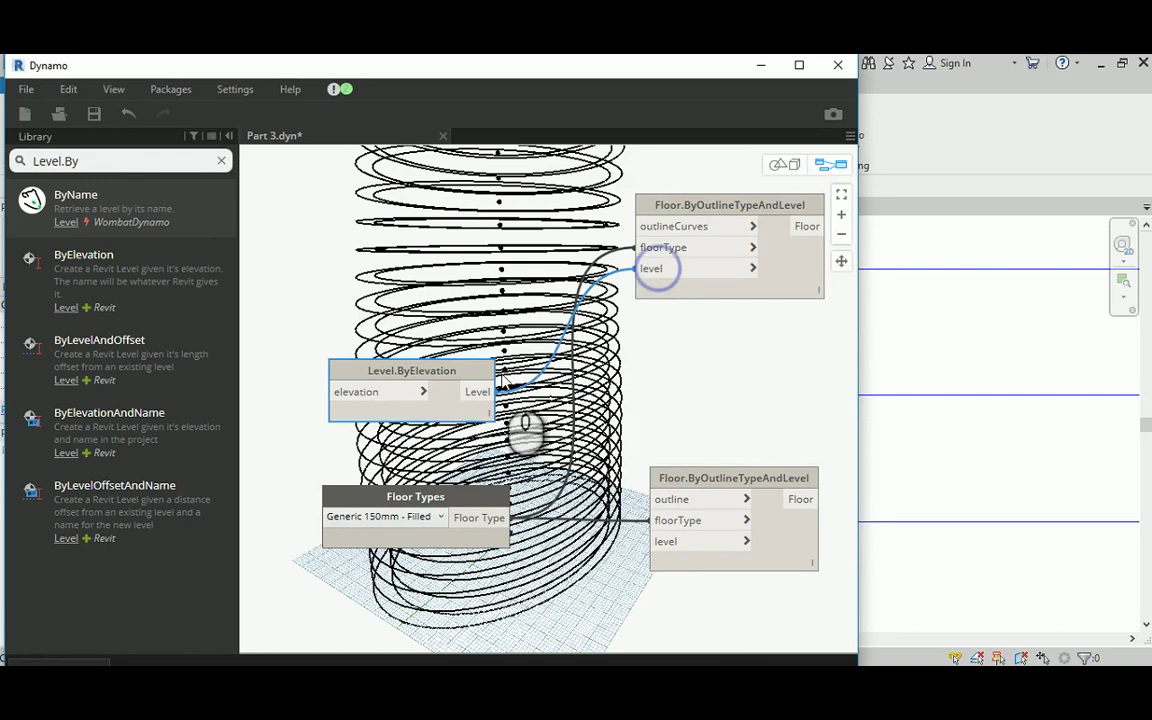
click(480, 392)
click(657, 541)
Feed the elevation input of Level.ByElevation from the 0..#57..6 Code Block that drives the z input of Point.ByCoordinates.
middle_drag(309, 311, 448, 349)
click(487, 431)
middle_drag(338, 334, 597, 414)
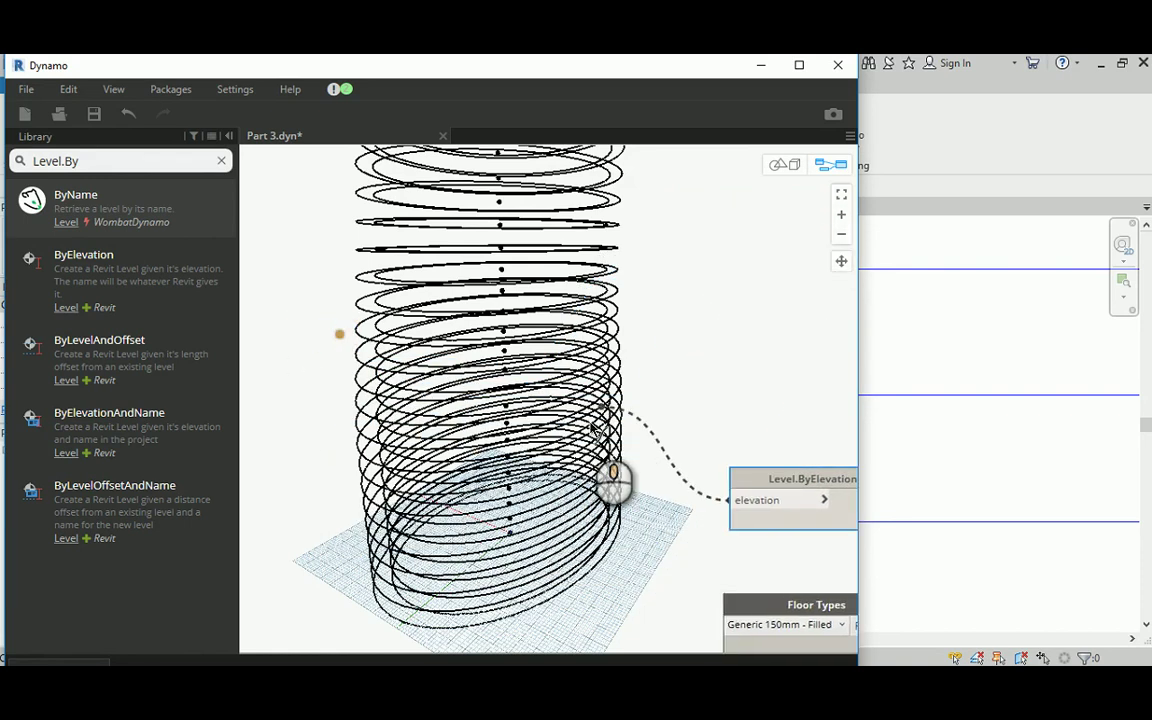
scroll(573, 450, down, 5)
middle_drag(350, 342, 540, 384)
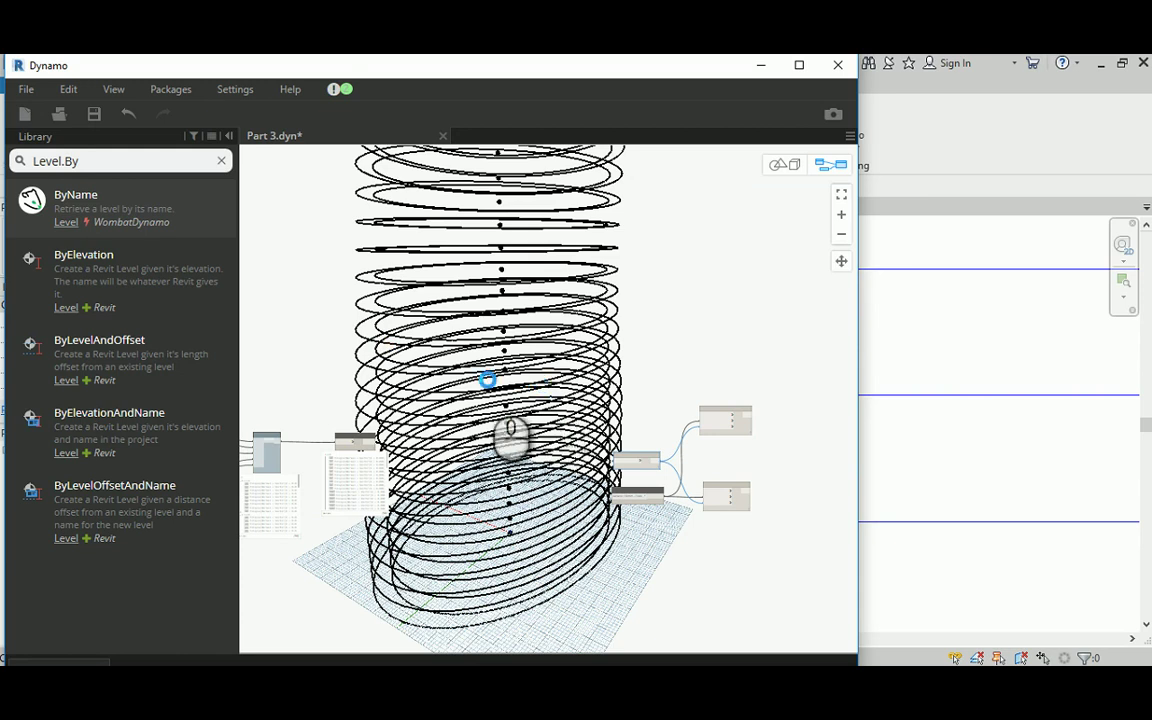
middle_drag(375, 384, 755, 408)
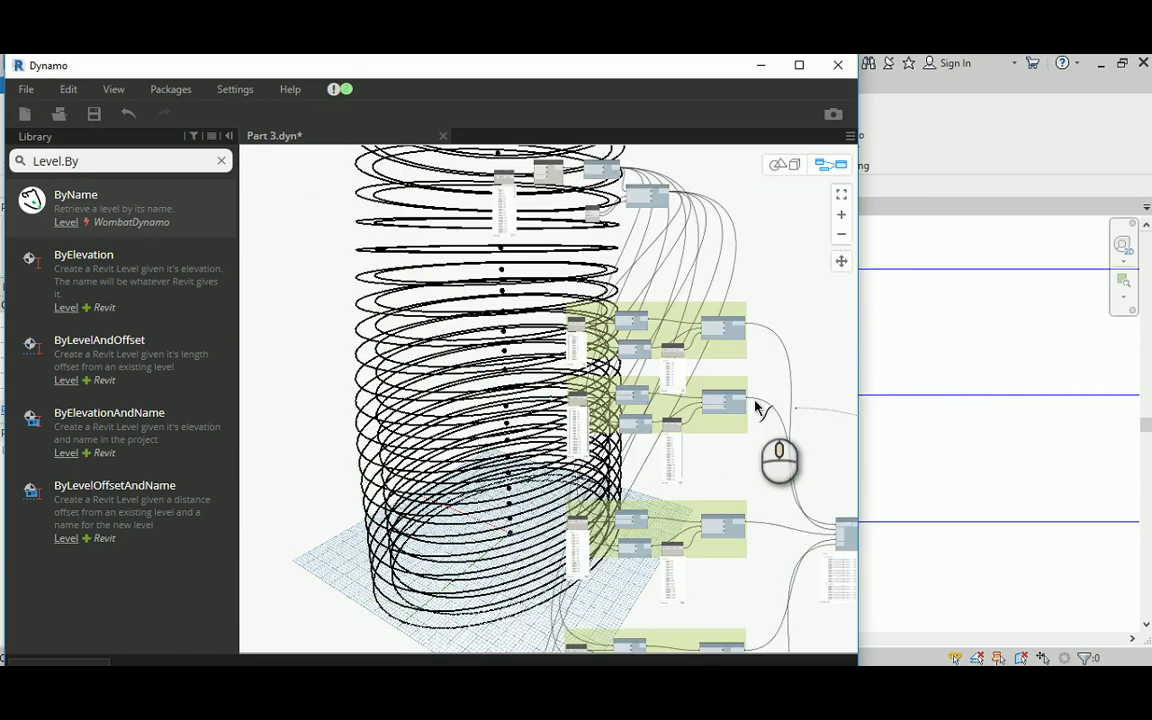
scroll(430, 340, up, 5)
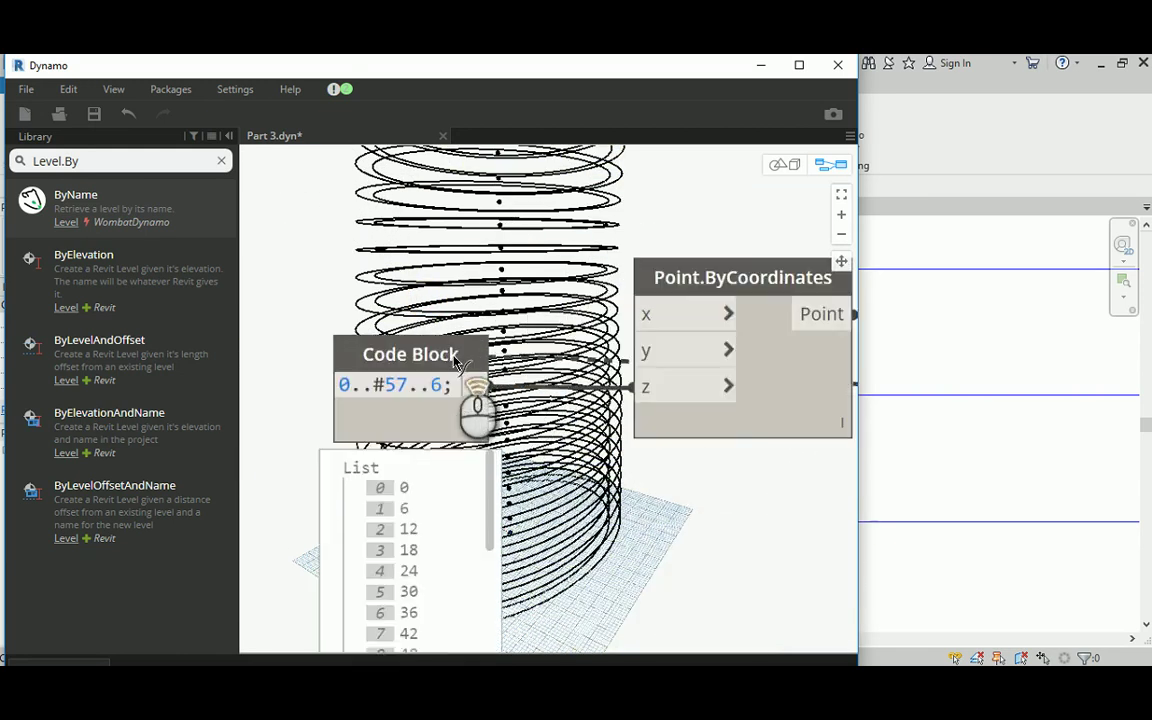
scroll(455, 362, up, 1)
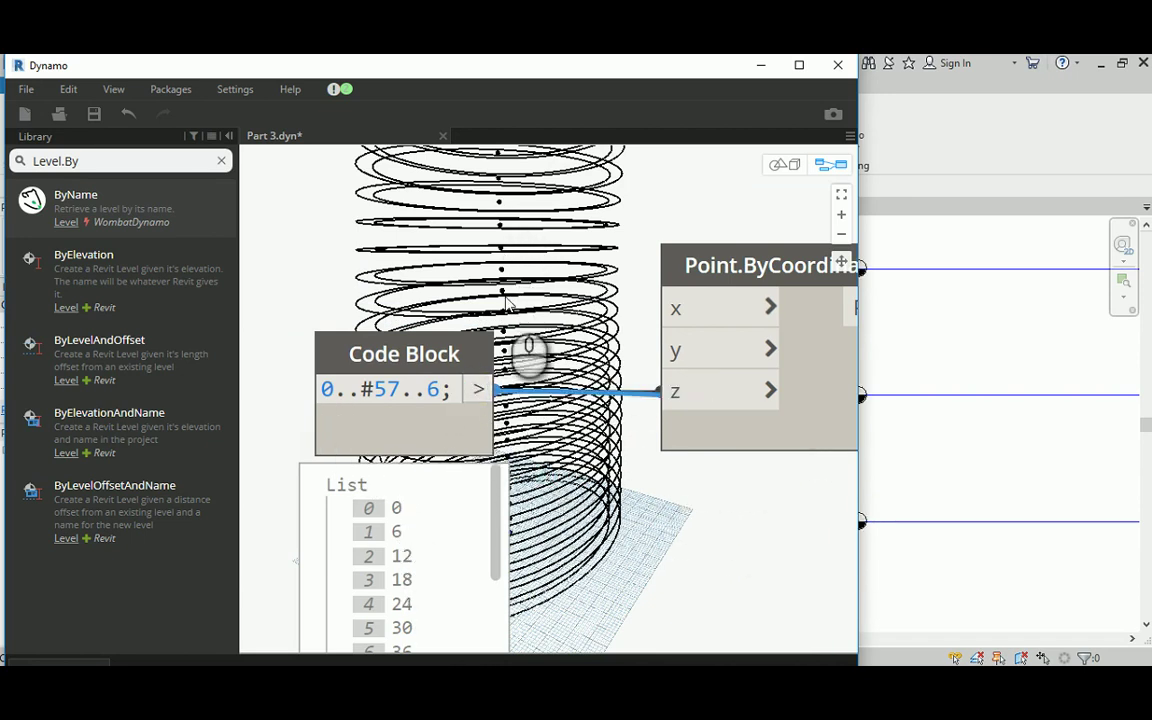
Switch to Revit and examine the generated levels in the East elevation, from the tower's base upward.
click(901, 438)
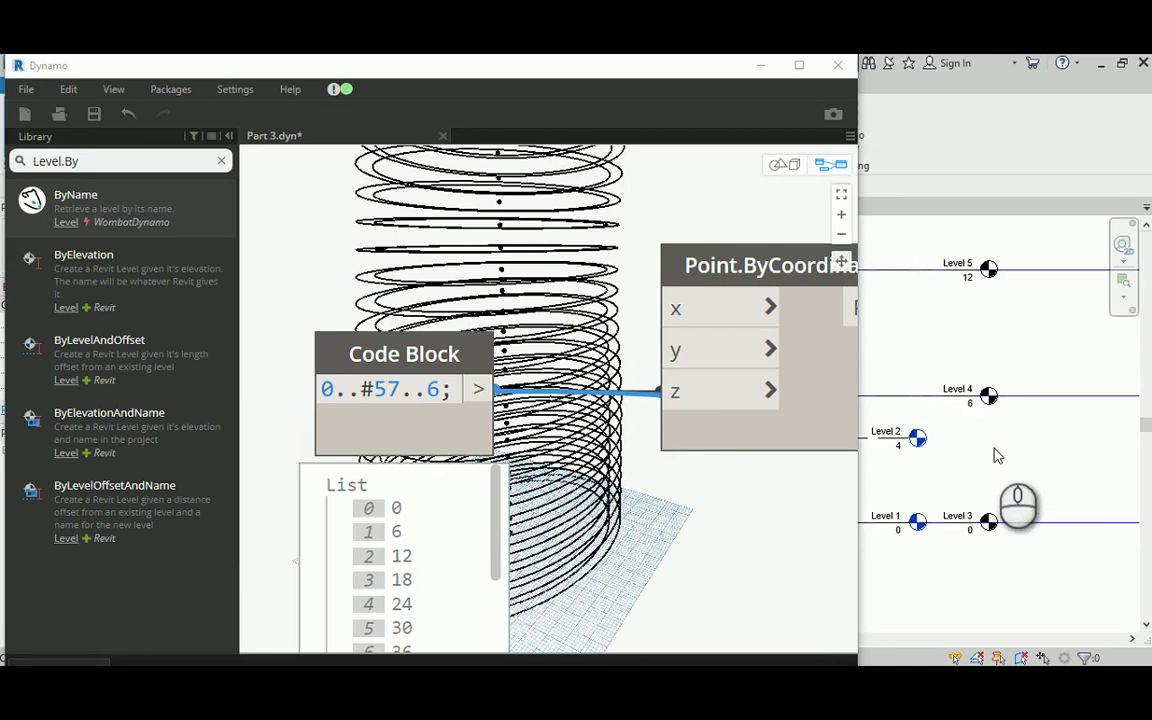
middle_drag(995, 455, 1052, 450)
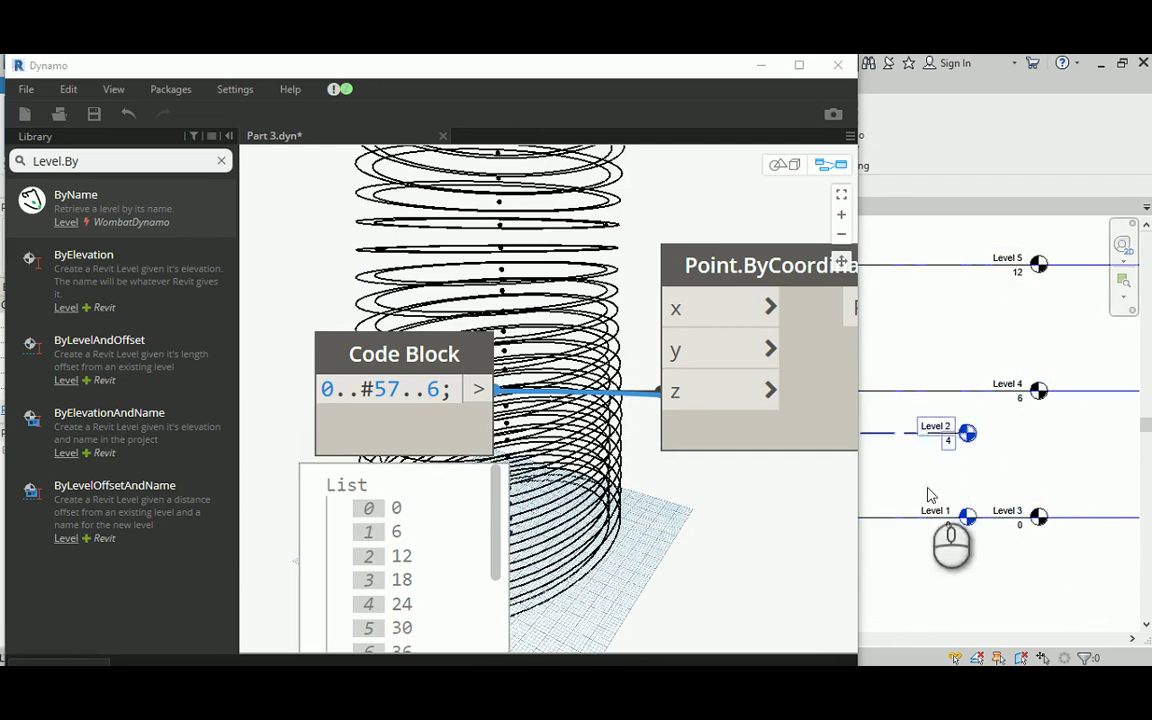
click(760, 65)
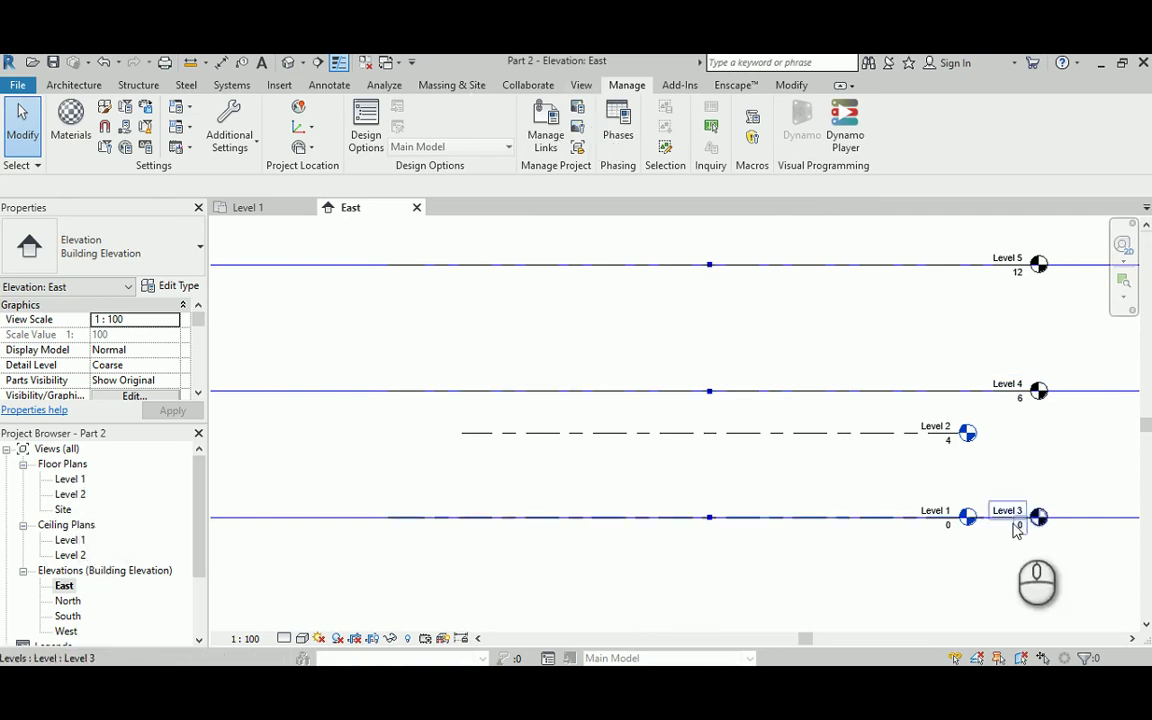
middle_drag(998, 368, 796, 456)
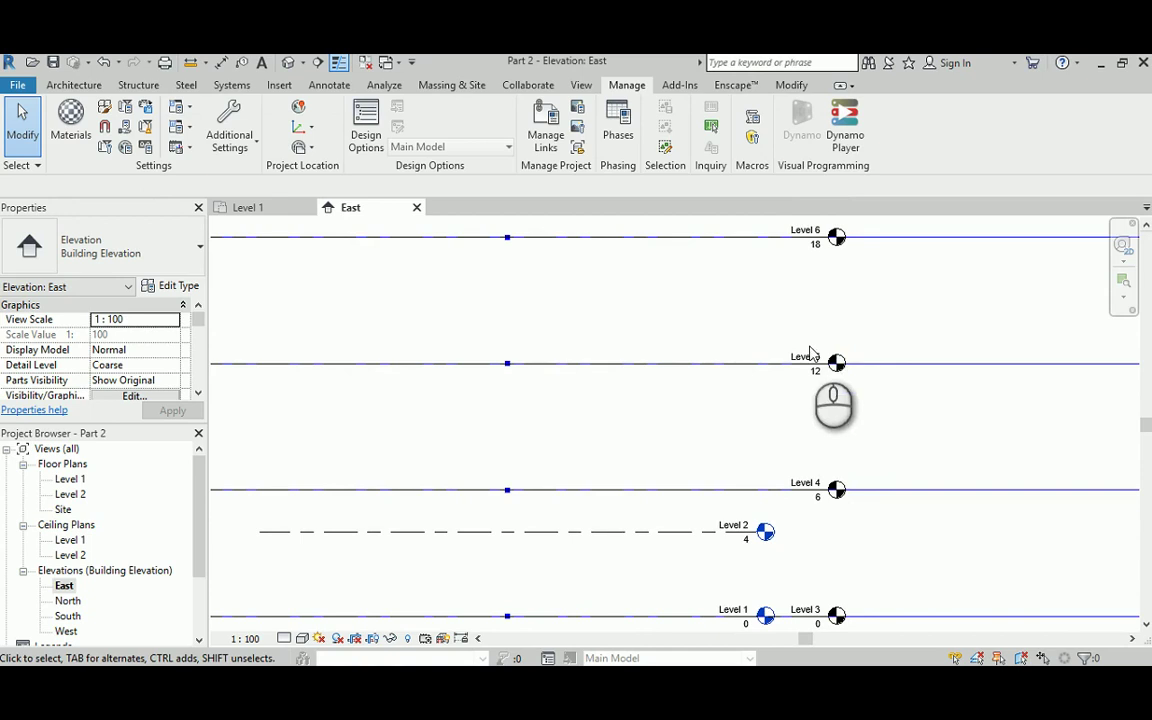
scroll(810, 355, down, 5)
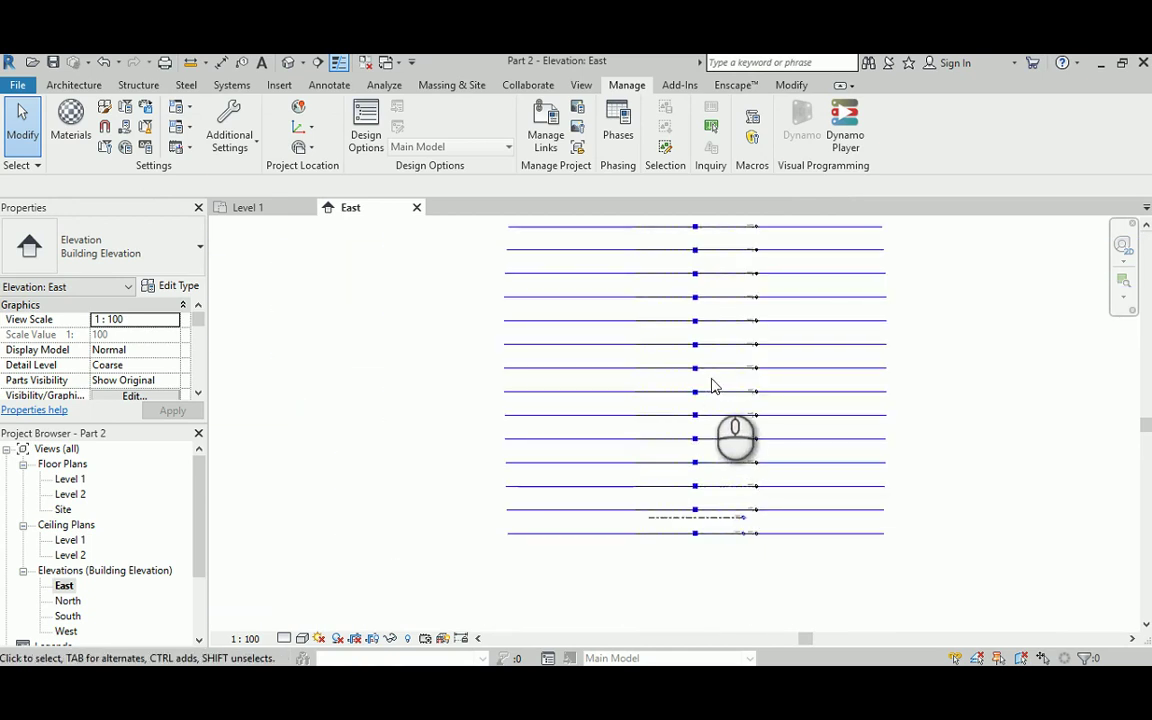
middle_drag(661, 334, 646, 376)
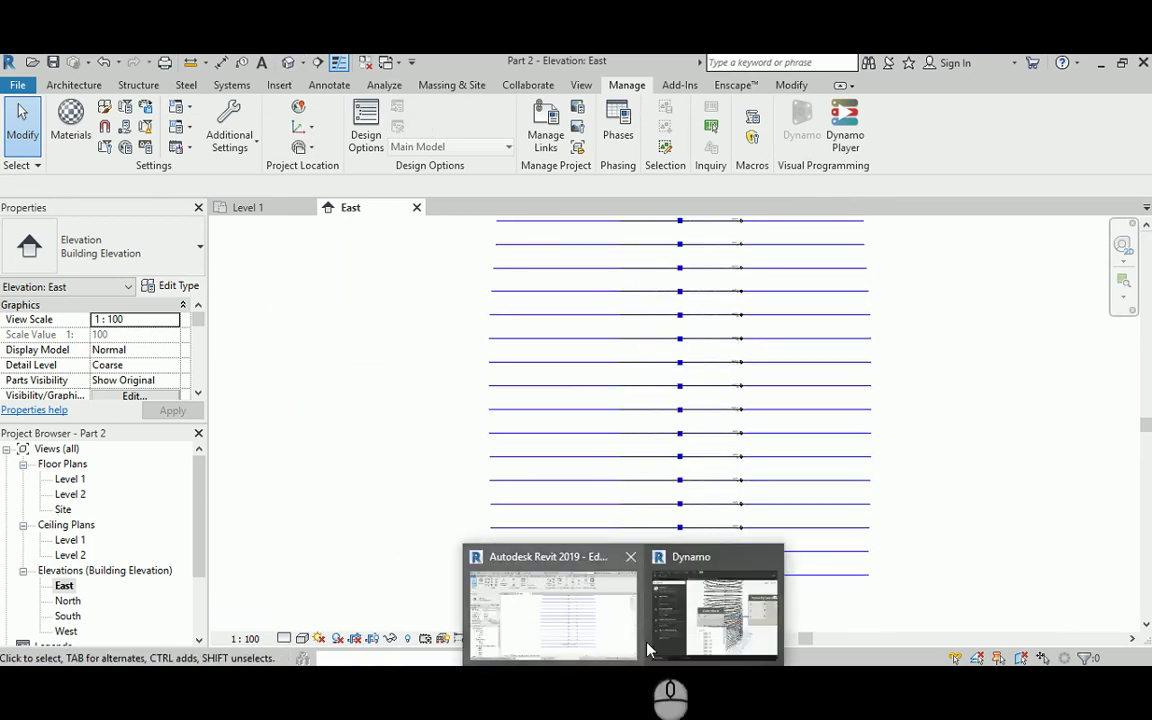
Return to Dynamo and check the type expected by the outlineCurves input of the upper Floor.ByOutlineTypeAndLevel node.
click(662, 608)
scroll(408, 498, down, 8)
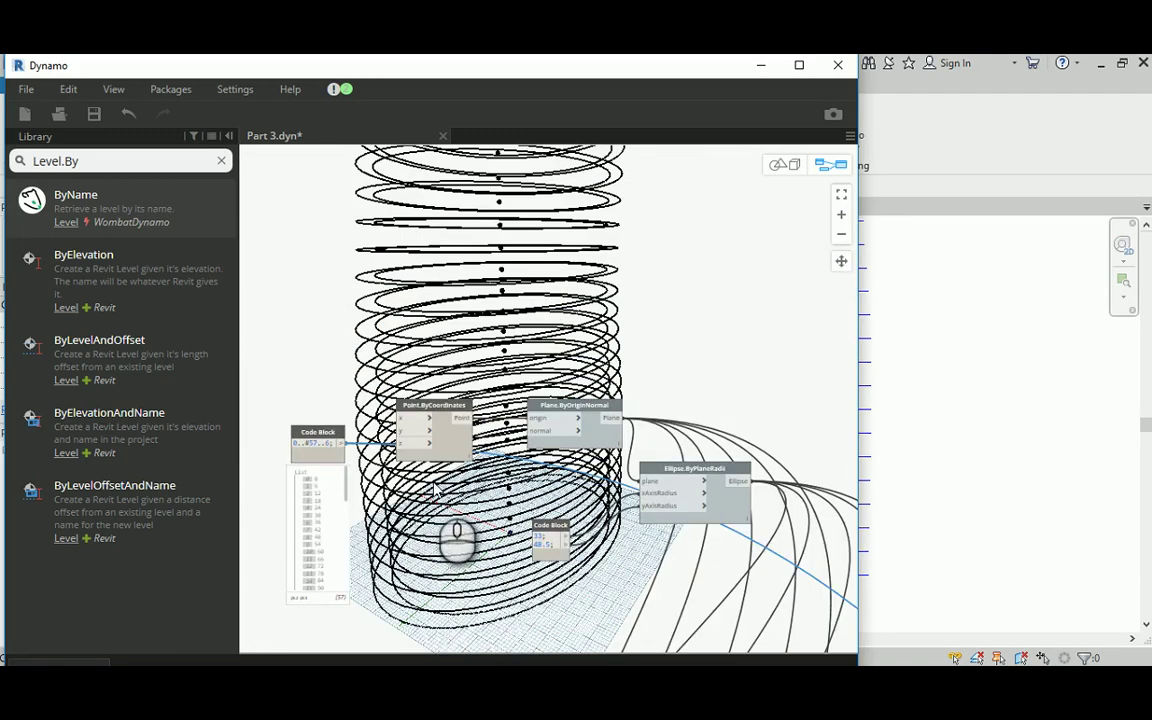
middle_drag(743, 563, 450, 278)
scroll(468, 360, down, 1)
scroll(658, 483, up, 8)
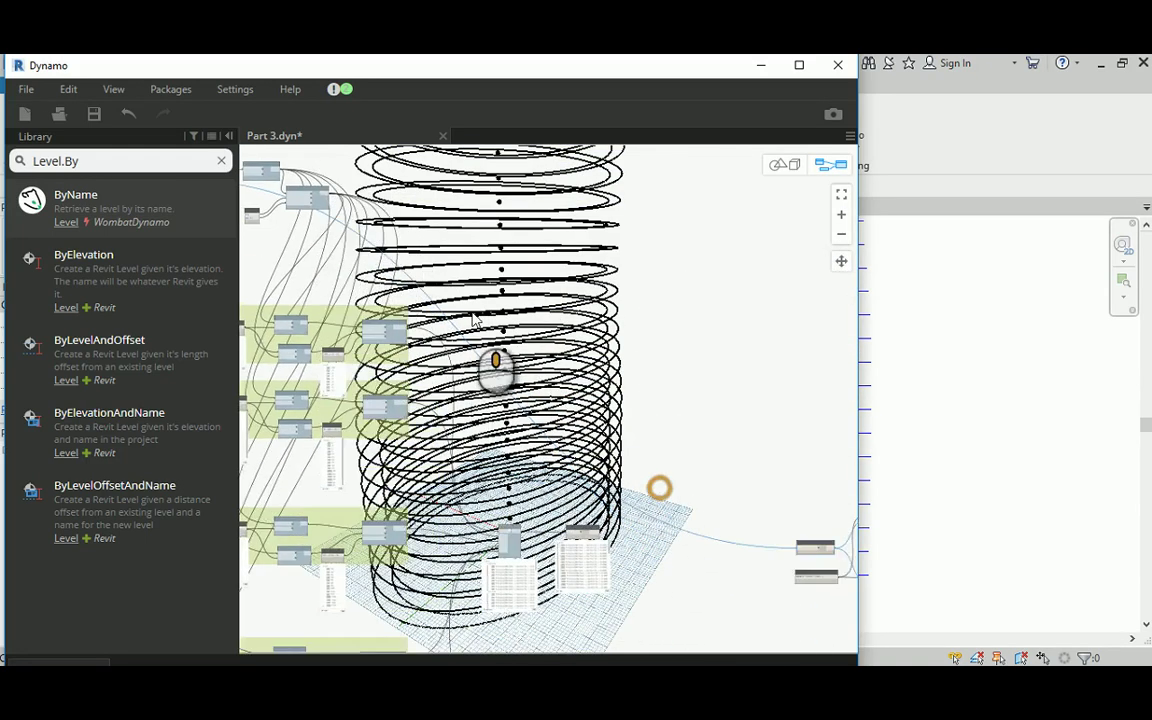
middle_drag(731, 364, 596, 445)
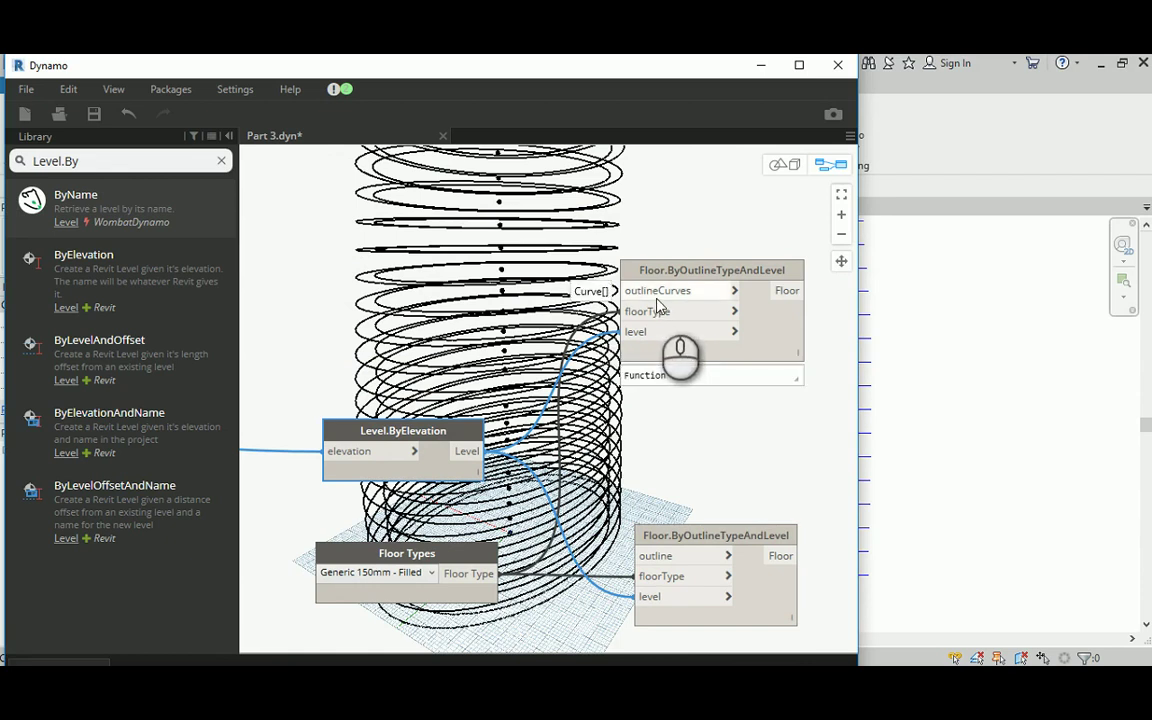
Save the graph, and connect the Flatten output to the outlineCurves input of the upper Floor.ByOutlineTypeAndLevel node.
scroll(657, 302, down, 6)
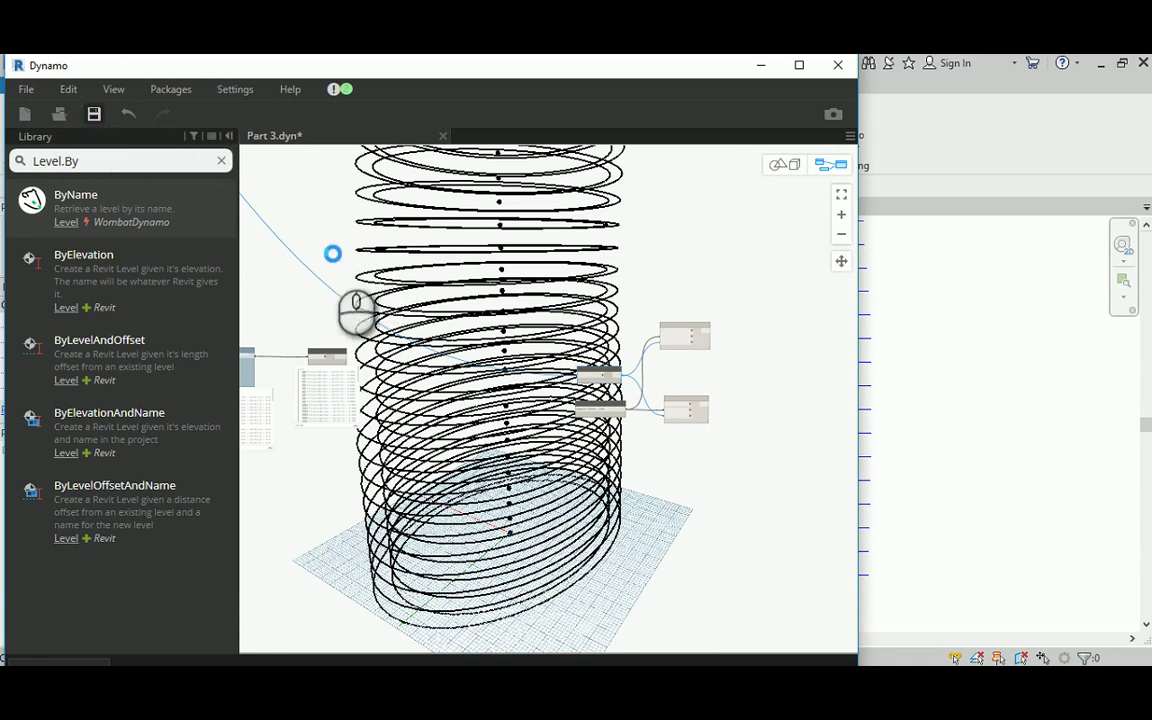
scroll(375, 365, up, 3)
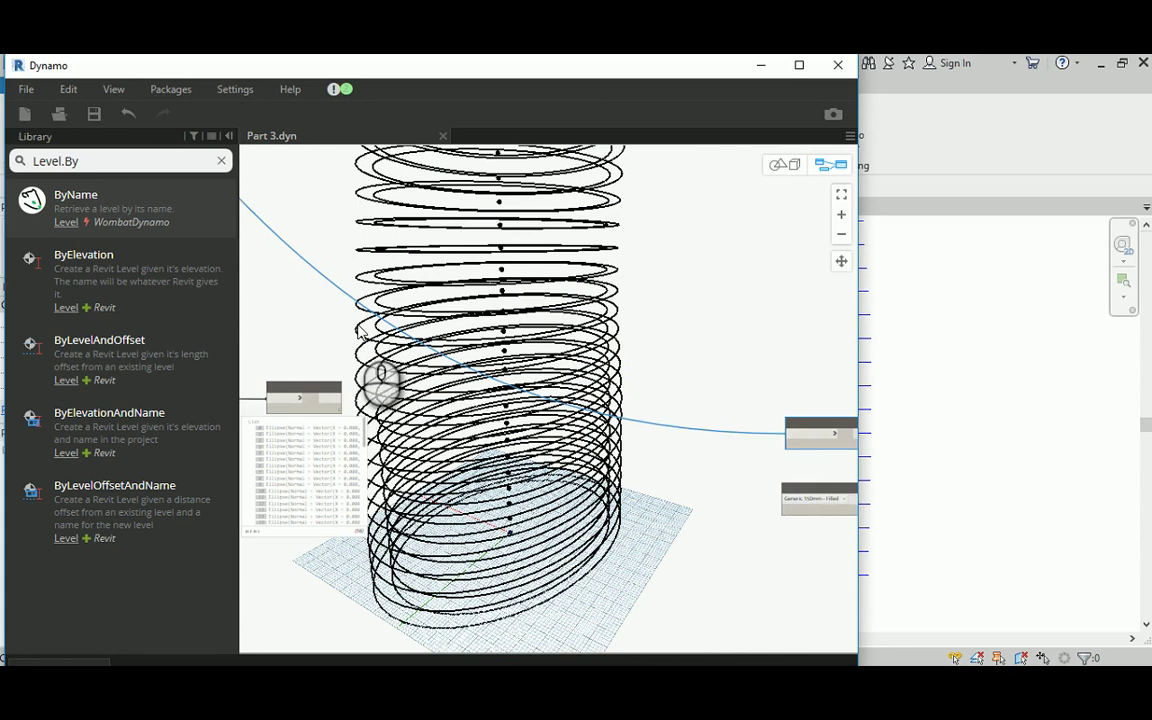
click(428, 372)
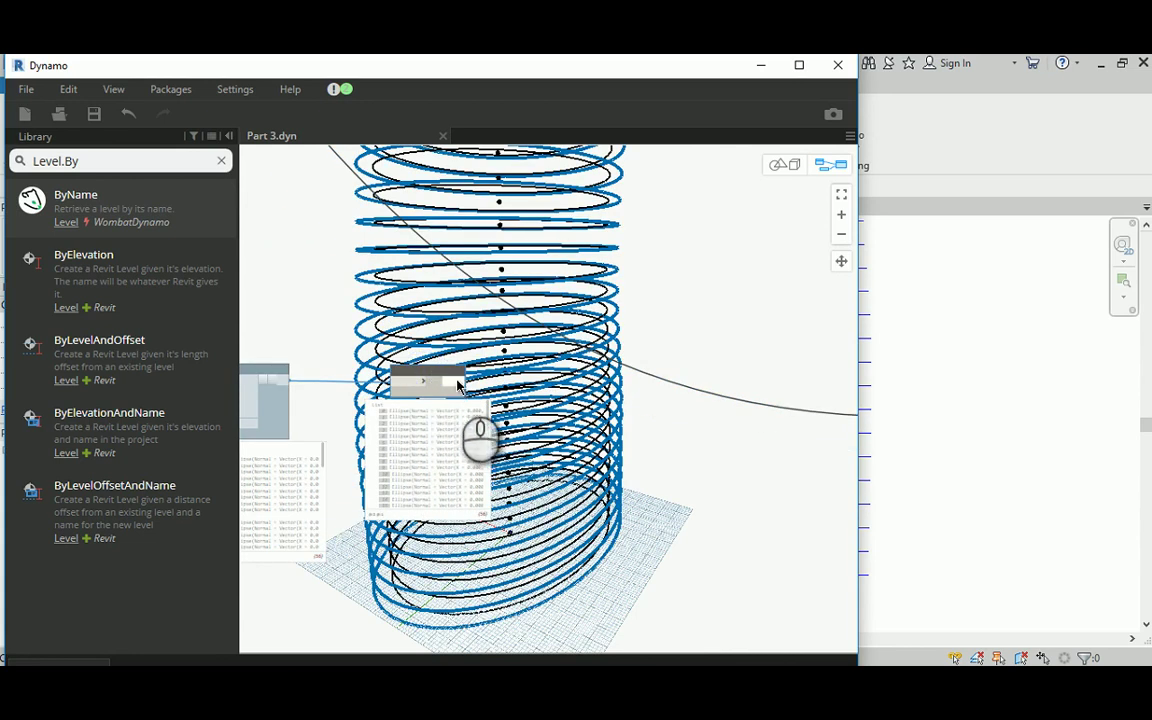
scroll(455, 385, up, 5)
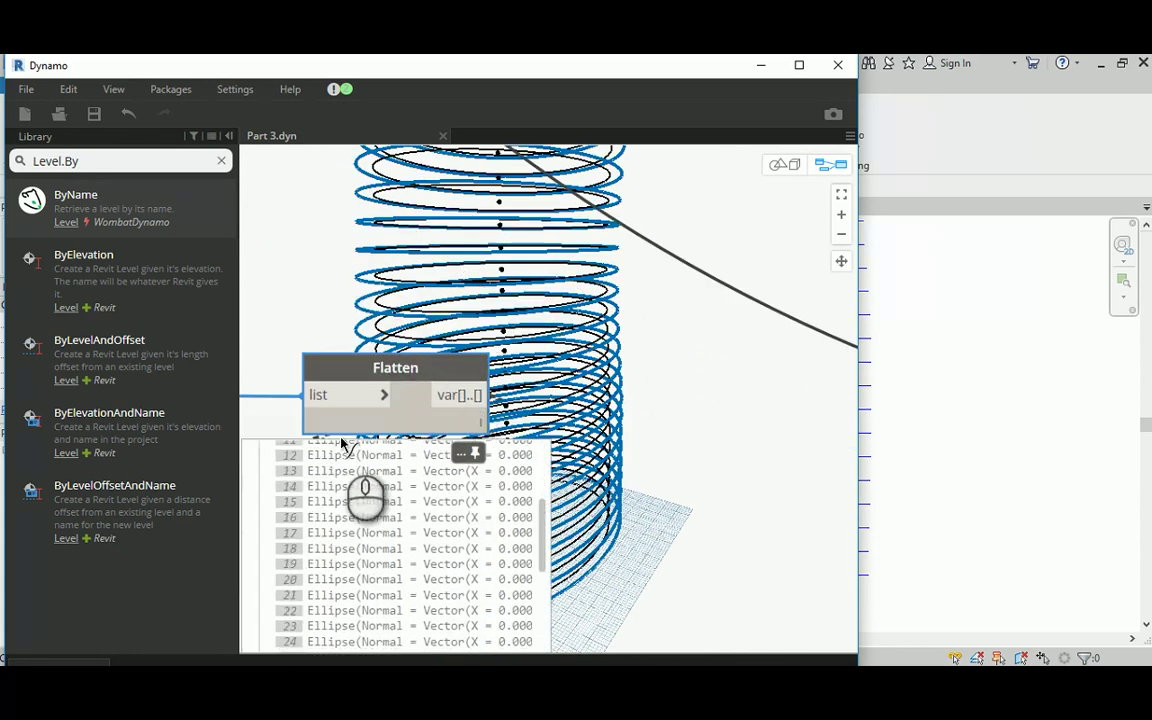
scroll(400, 420, down, 5)
scroll(601, 415, up, 4)
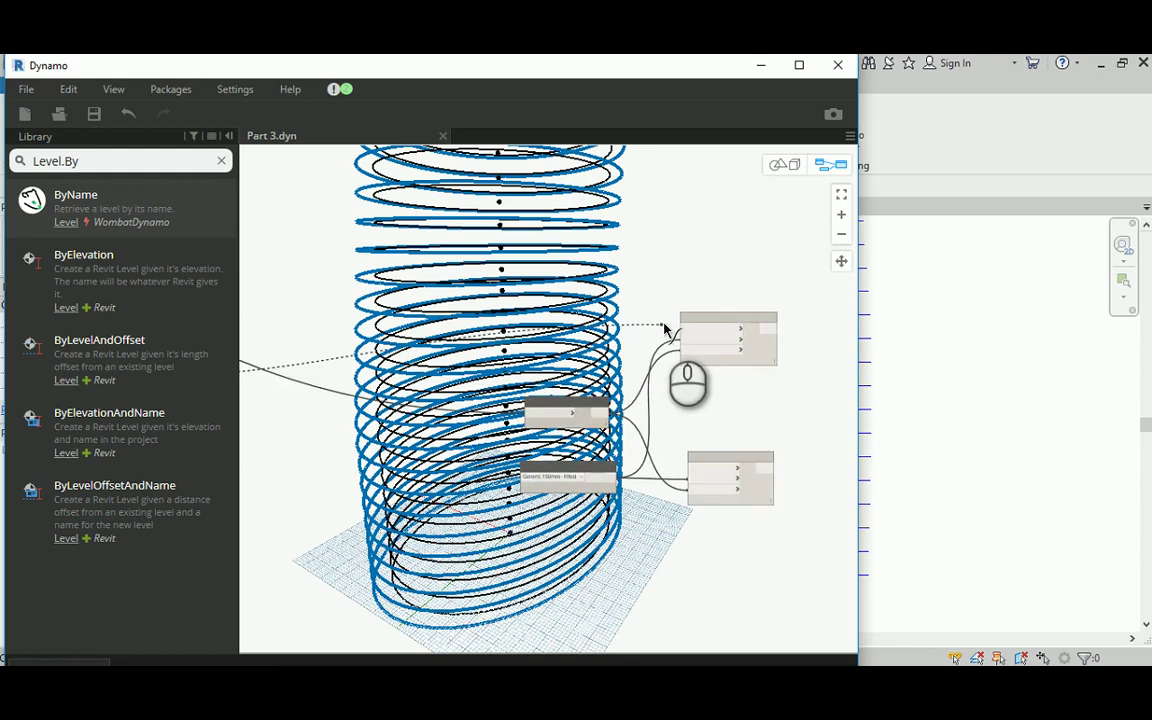
scroll(664, 328, up, 3)
click(709, 334)
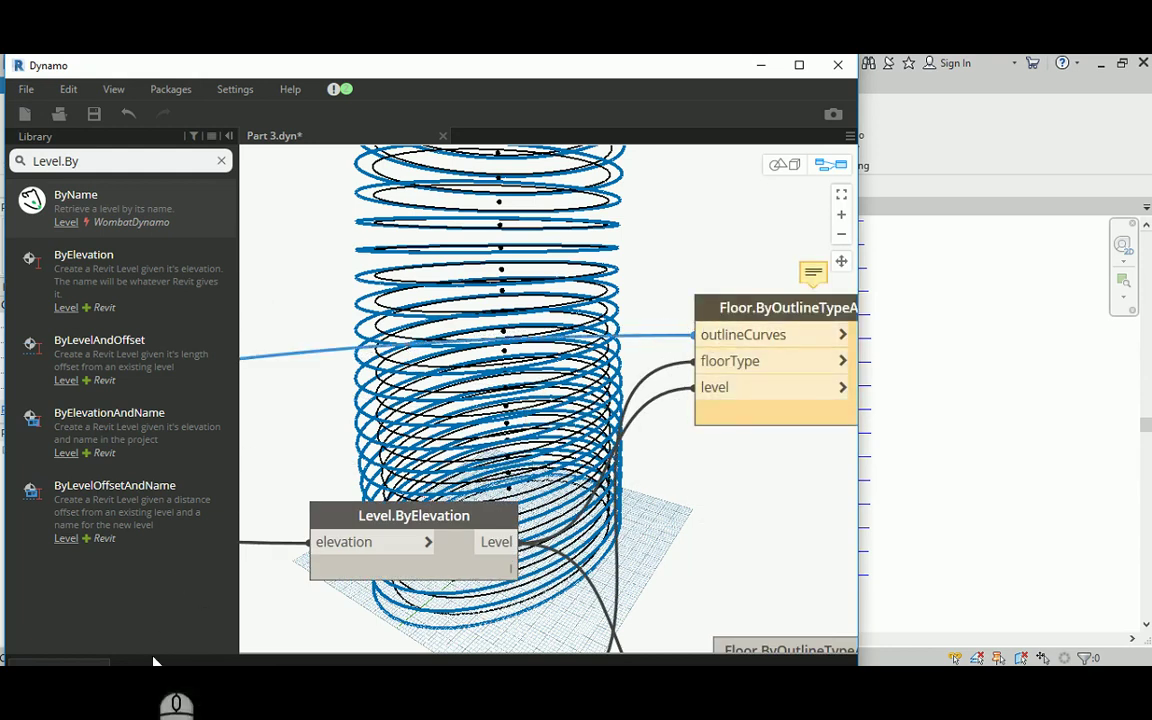
middle_drag(746, 463, 609, 432)
middle_drag(657, 198, 550, 335)
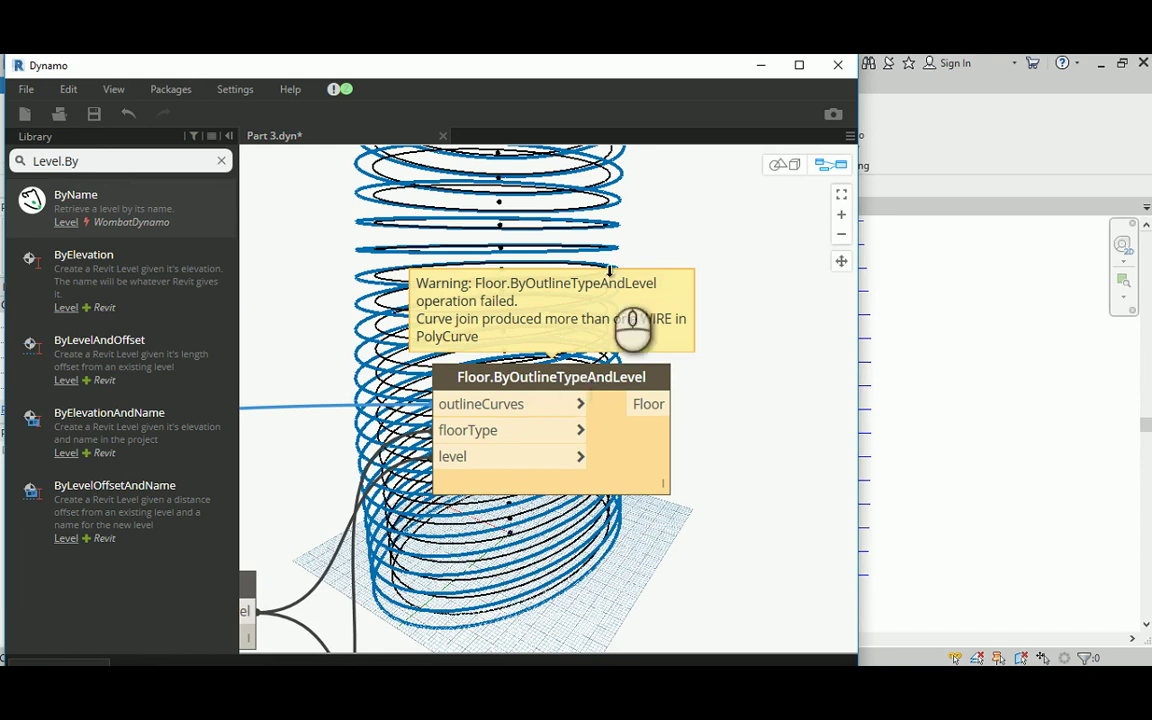
Connect the Flatten output to the outline input of the lower Floor.ByOutlineTypeAndLevel node as well.
middle_drag(337, 353, 589, 296)
scroll(580, 300, down, 1)
middle_drag(435, 301, 690, 312)
scroll(690, 312, down, 1)
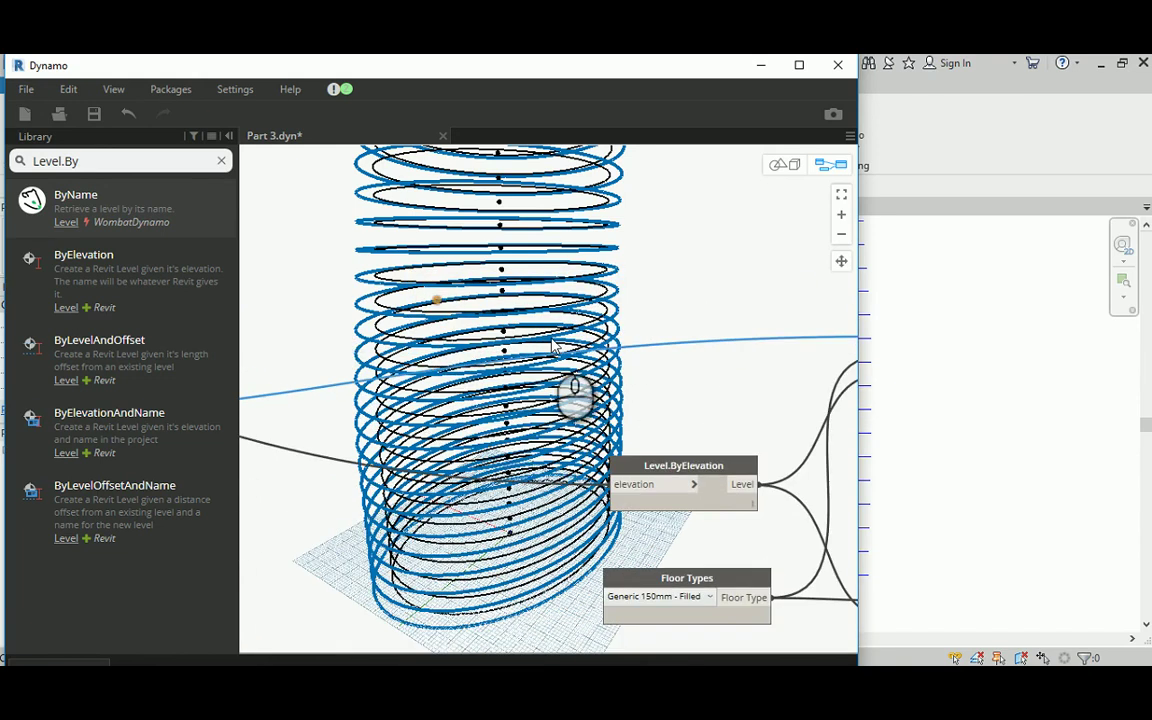
middle_drag(411, 350, 708, 314)
scroll(706, 314, down, 2)
middle_drag(348, 358, 559, 354)
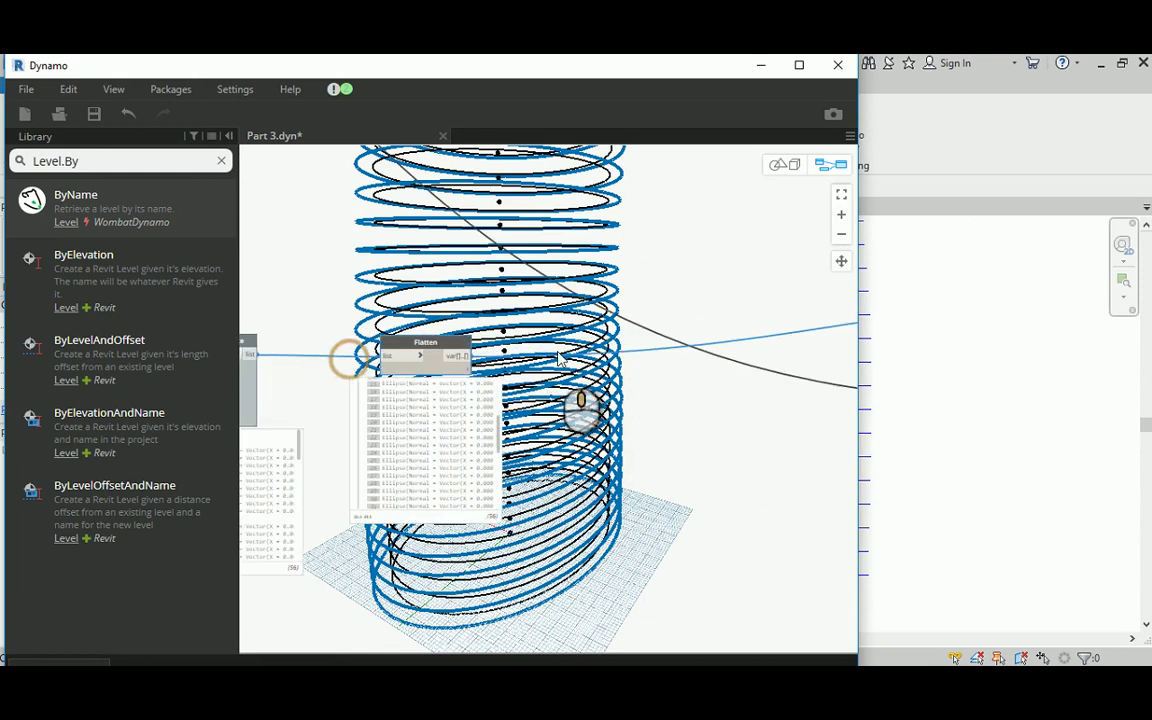
click(452, 357)
middle_drag(661, 393, 499, 316)
scroll(685, 353, up, 1)
scroll(685, 353, up, 2)
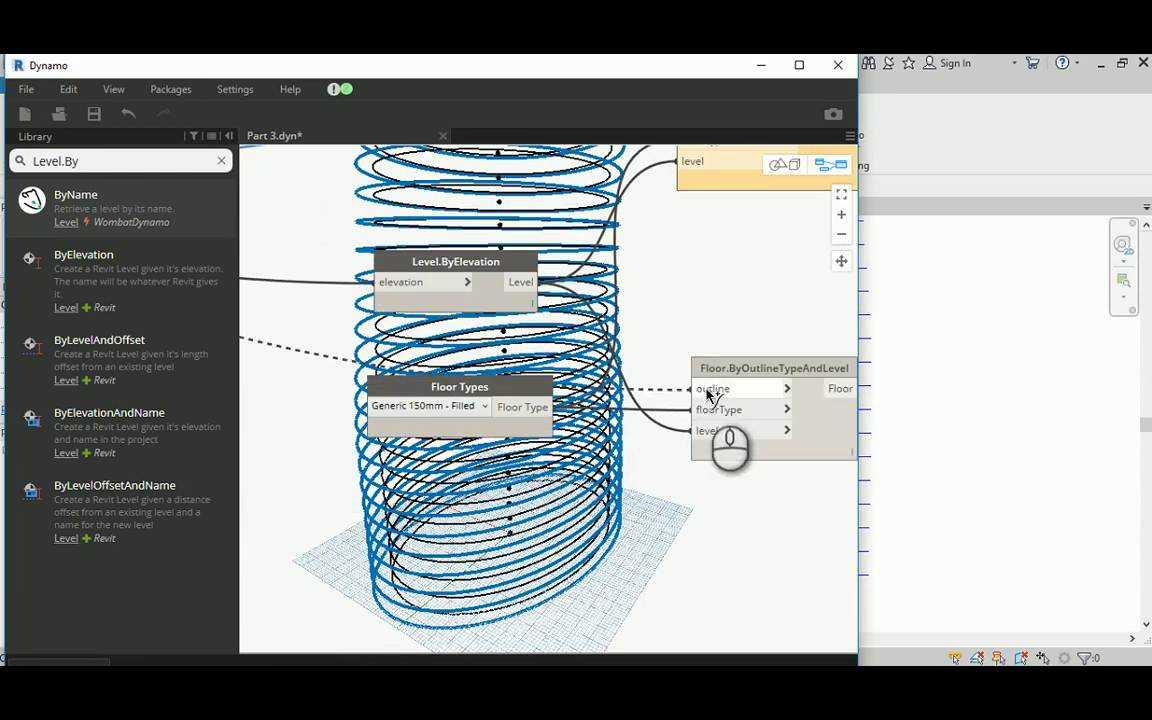
click(700, 389)
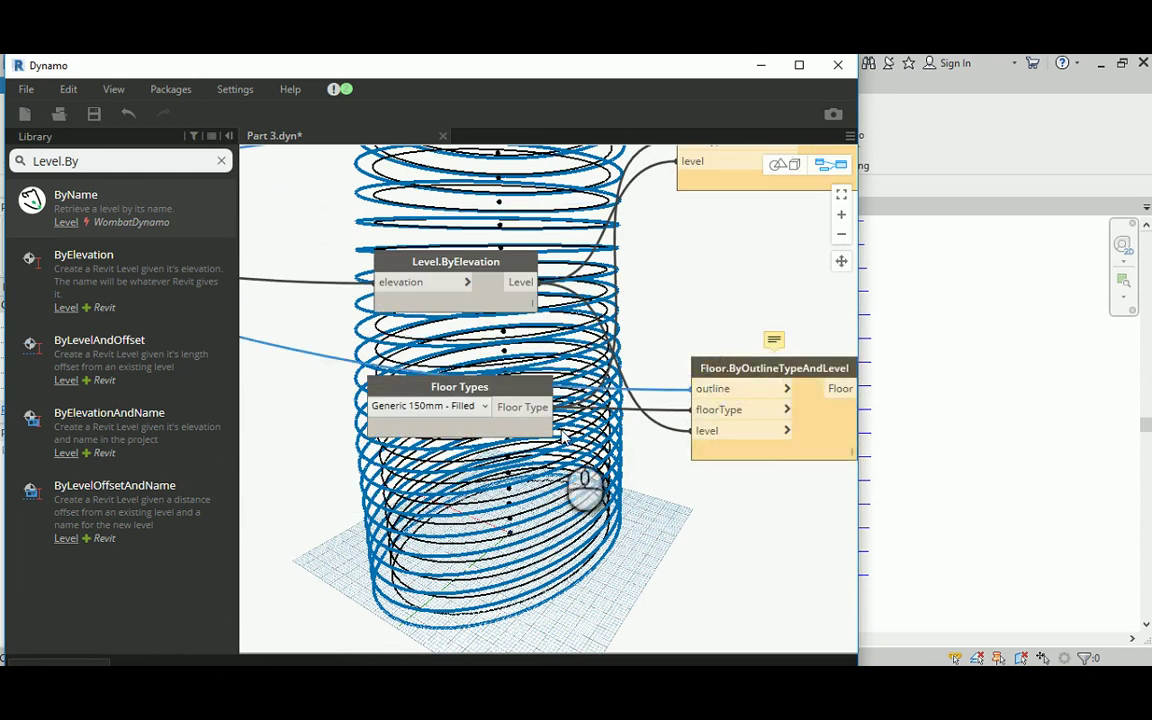
Check the type expected by the lower floor node's outline input and preview the upper floor node's output list.
middle_drag(705, 290, 672, 459)
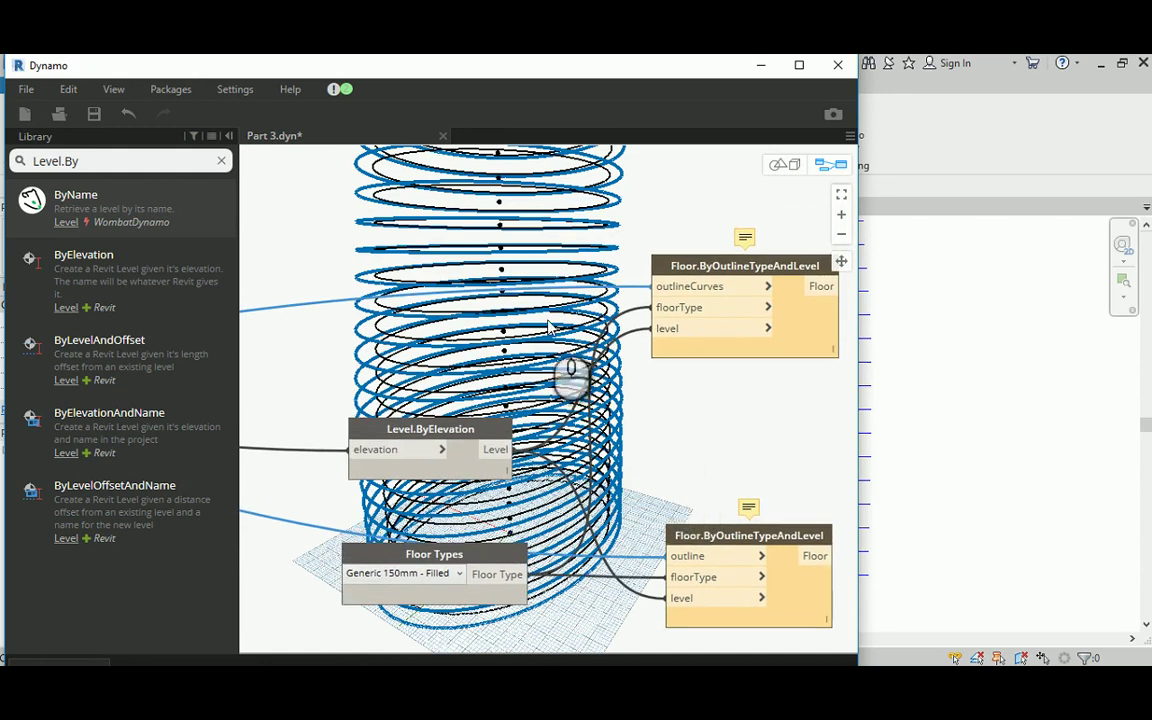
middle_drag(544, 322, 610, 381)
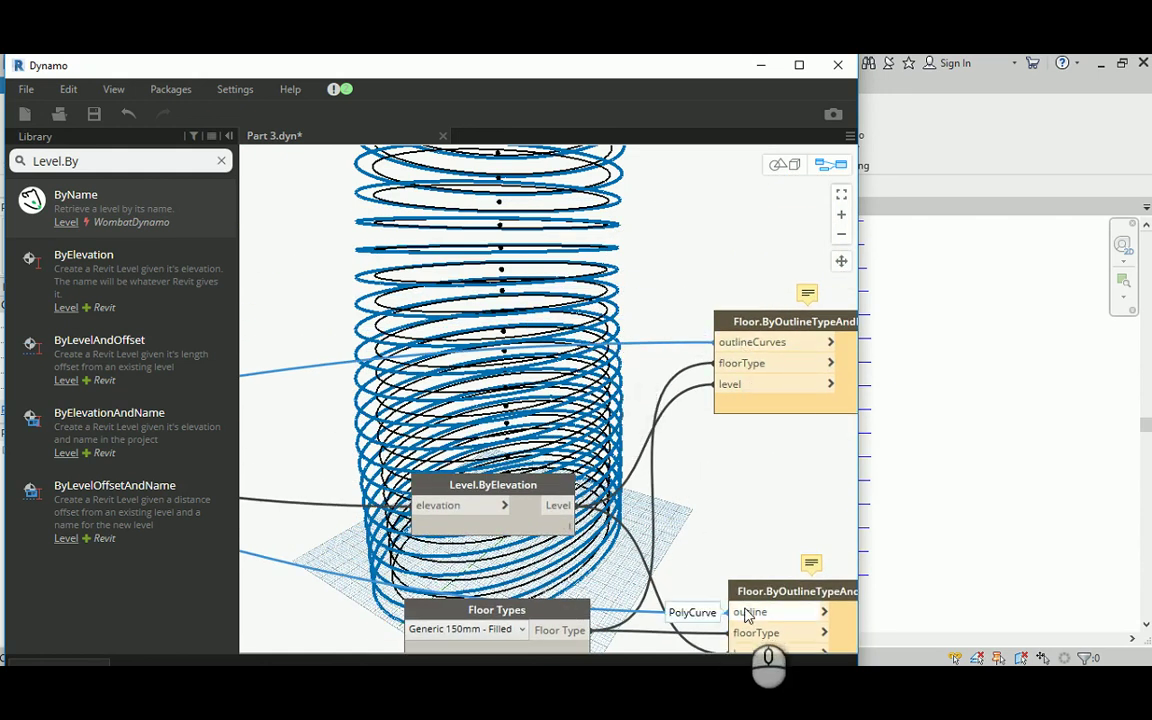
middle_drag(720, 252, 500, 239)
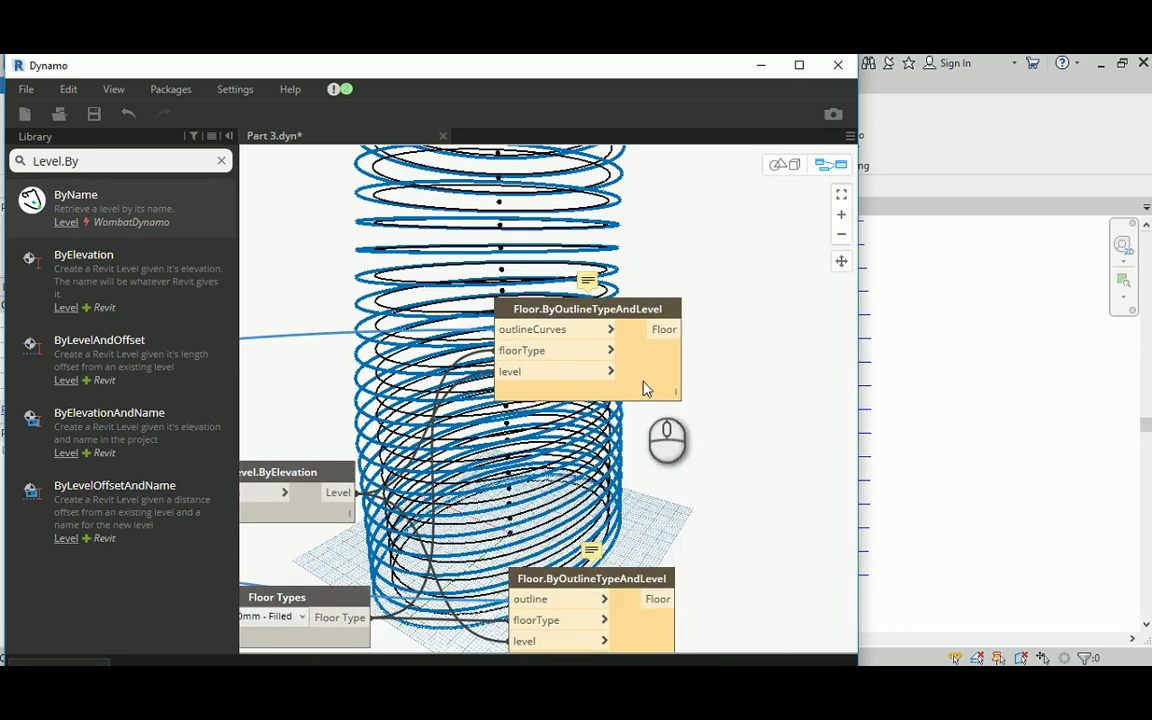
mouse_move(657, 420)
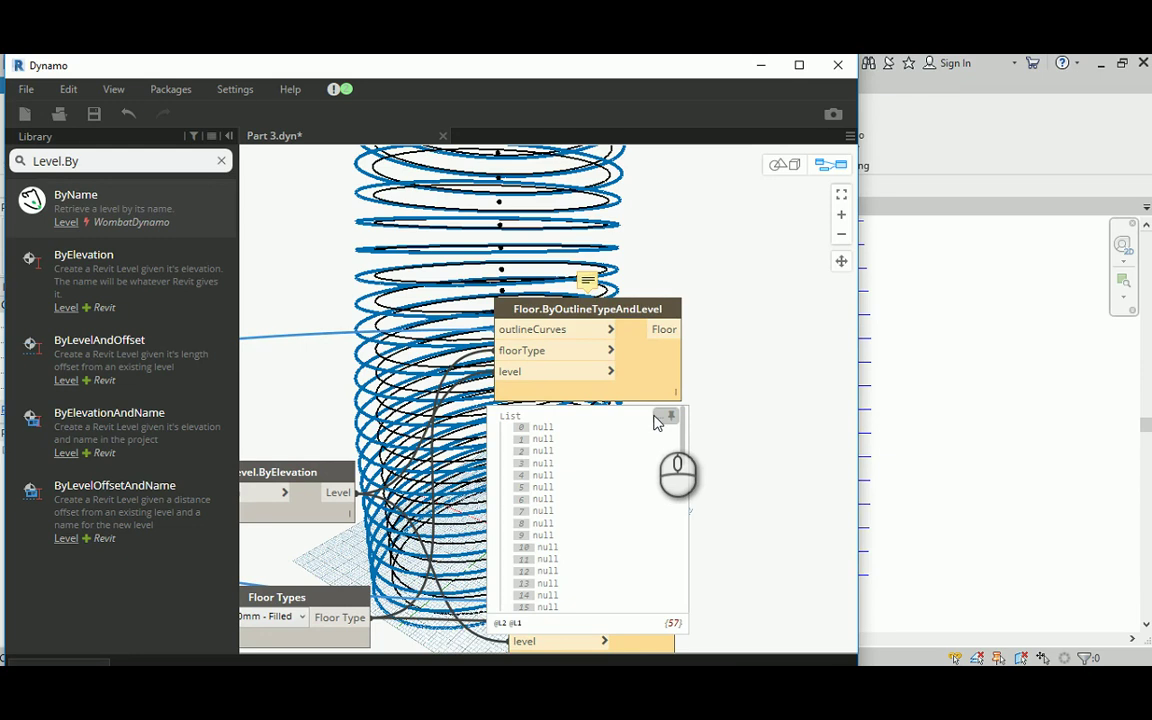
middle_drag(347, 203, 470, 301)
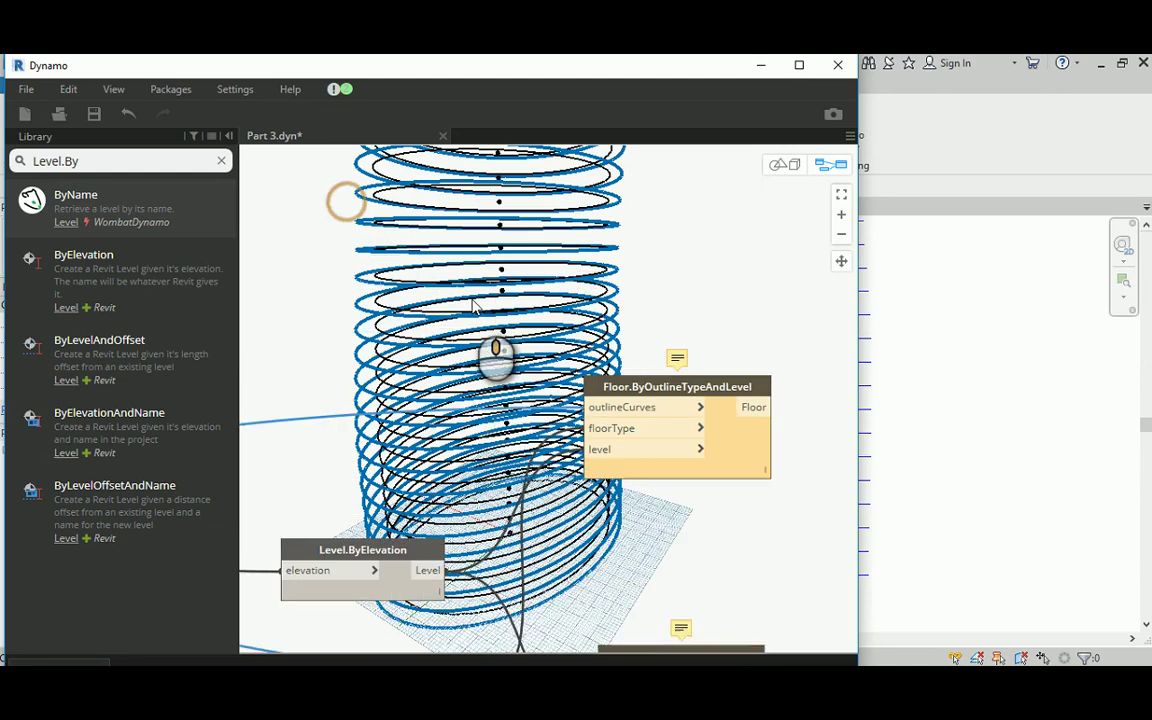
Search the library for list.getitem and place a List.GetItemAtIndex node above the upper Floor.ByOutlineTypeAndLevel node.
drag(100, 161, 12, 168)
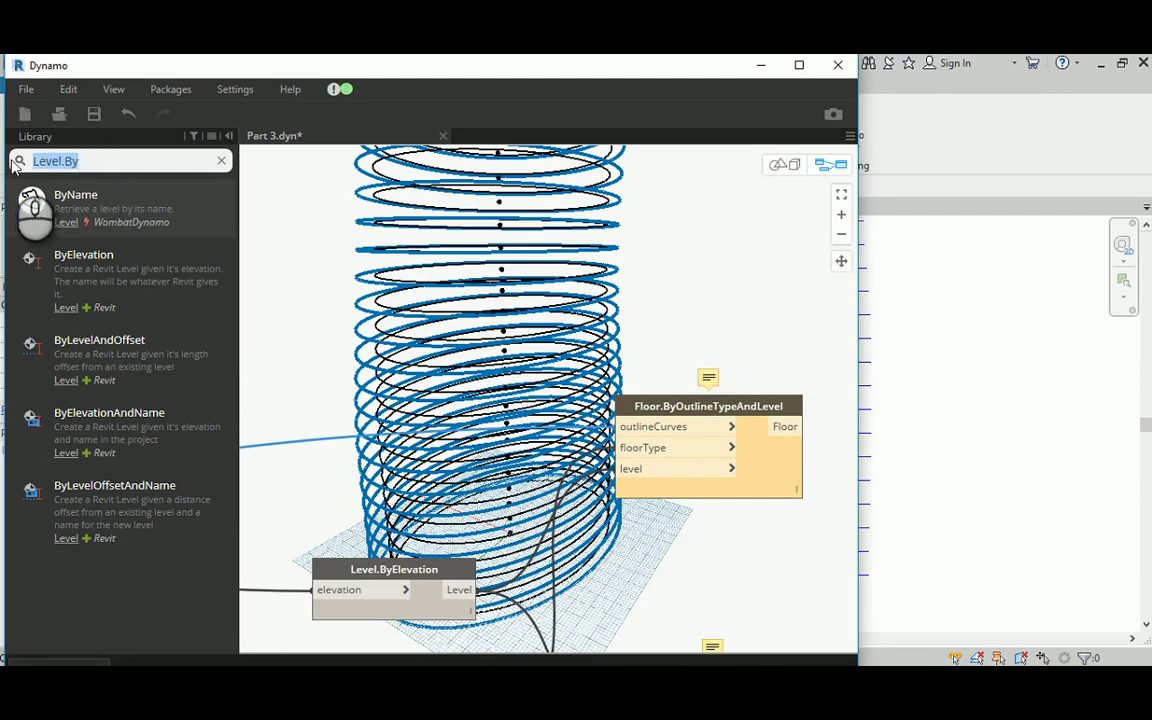
text(list.)
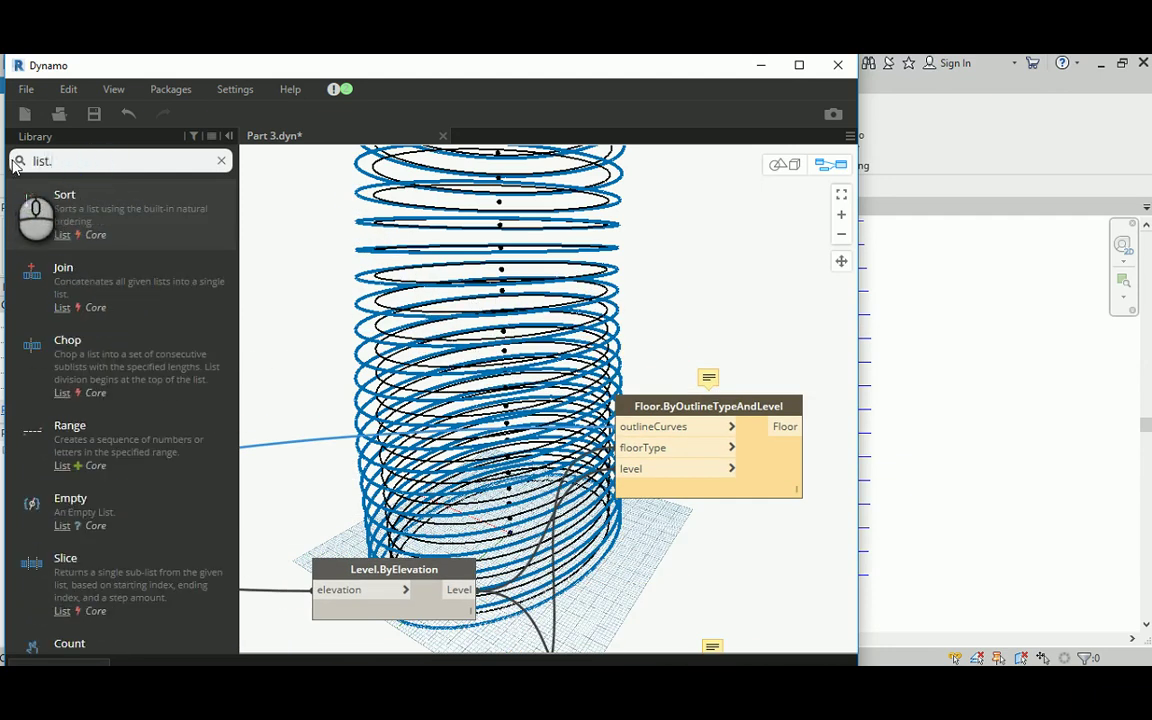
text(getitem)
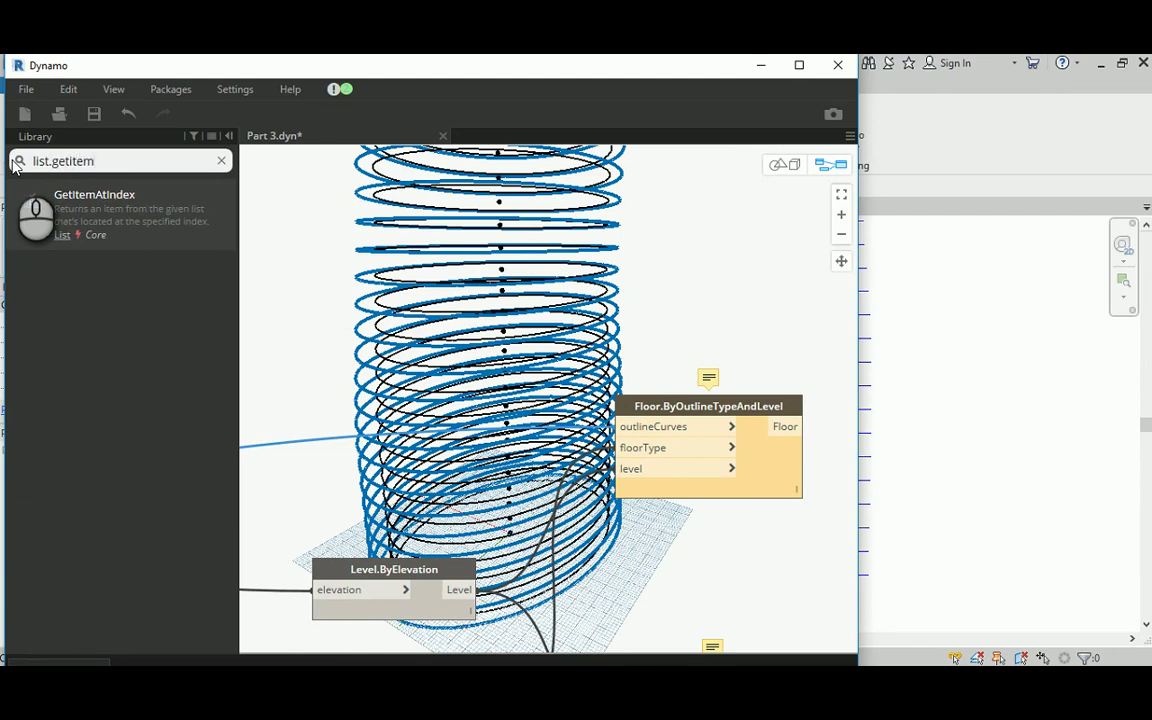
click(80, 205)
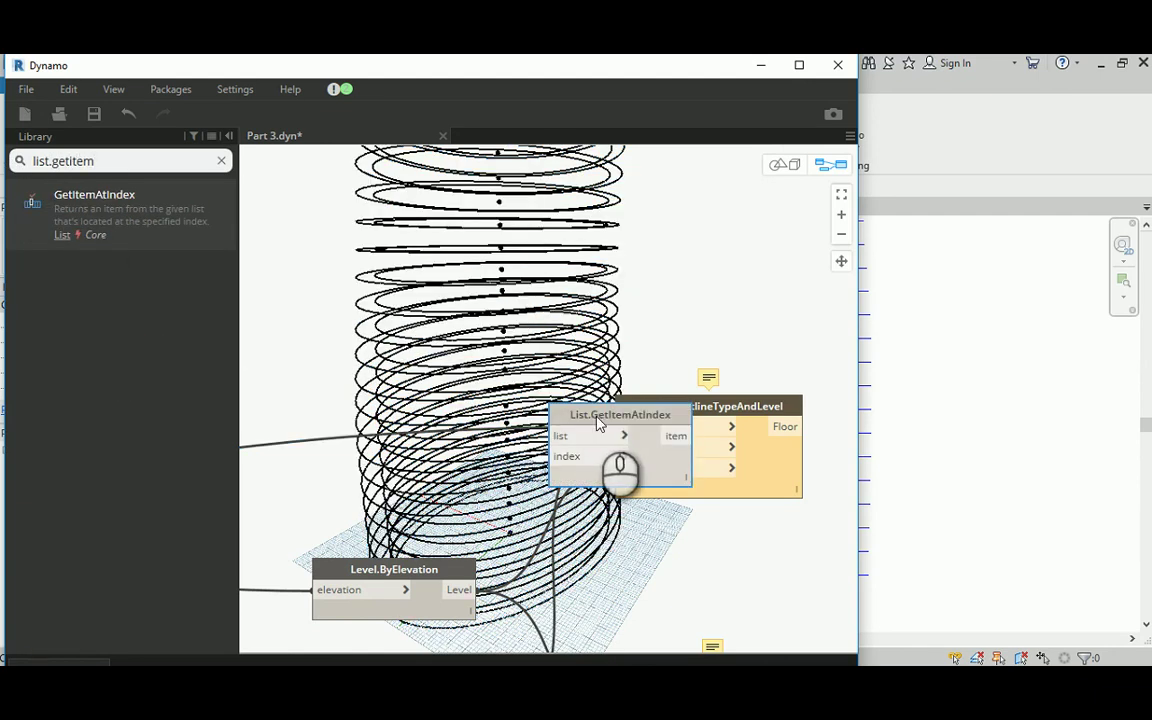
drag(596, 414, 567, 247)
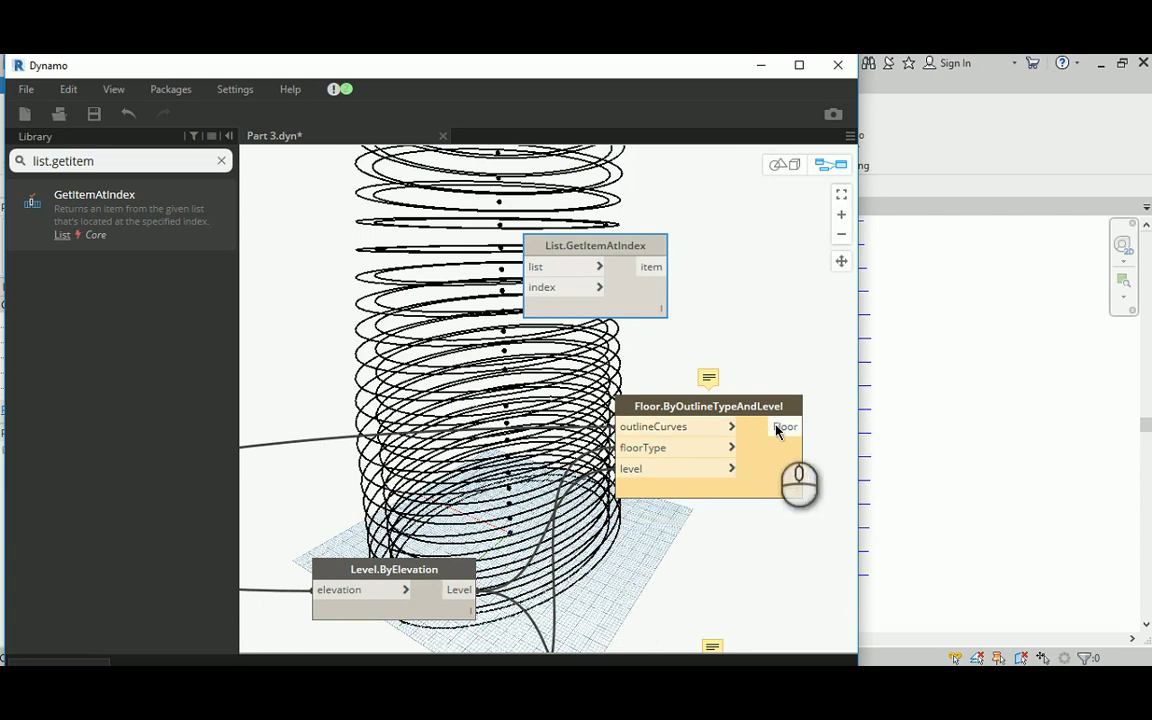
Create a Code Block containing 0..1; and connect it to the index input of List.GetItemAtIndex.
mouse_move(782, 516)
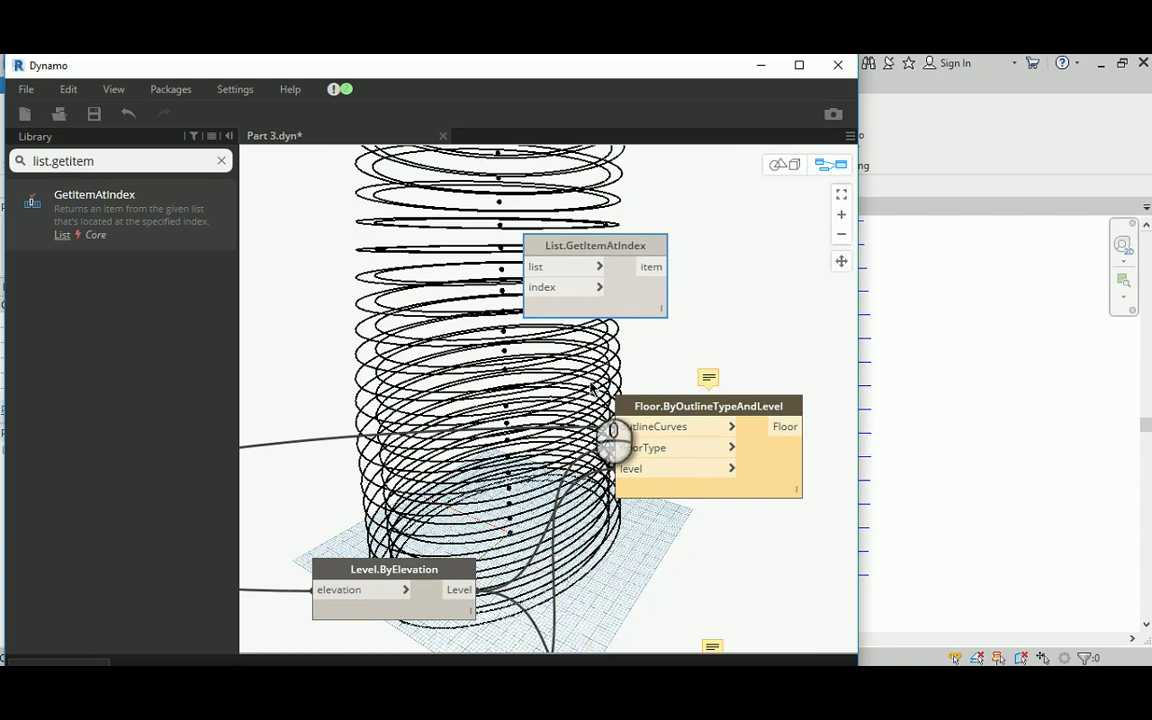
double_click(445, 340)
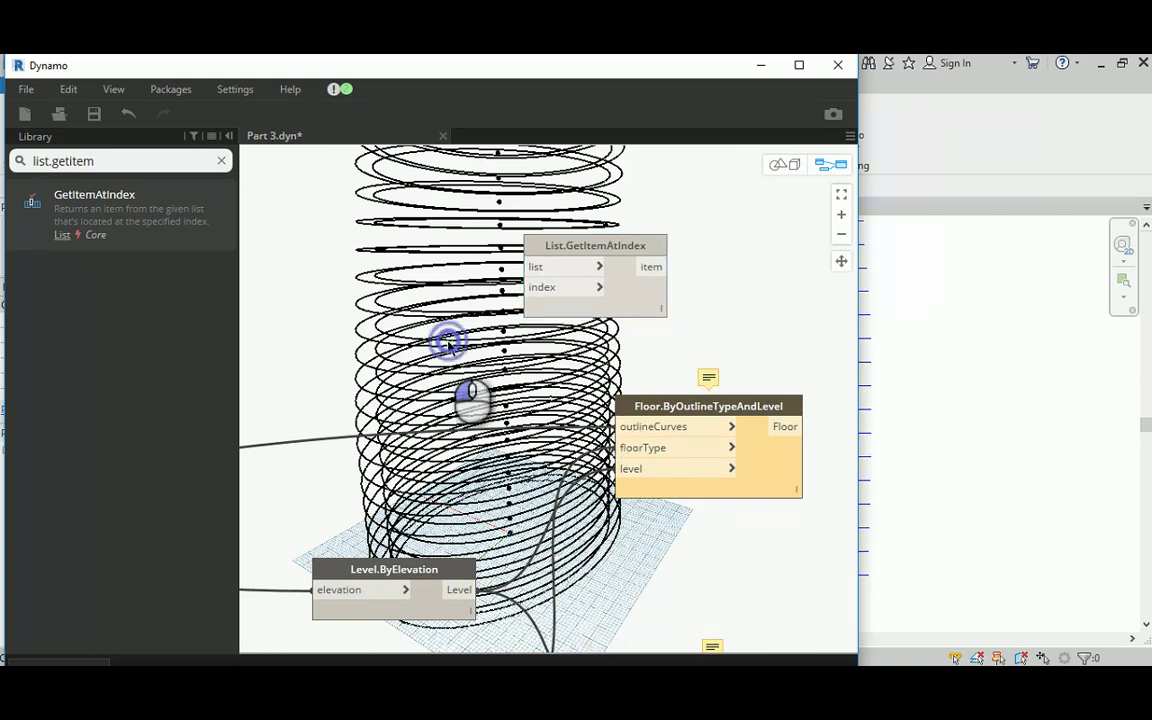
text(0..1)
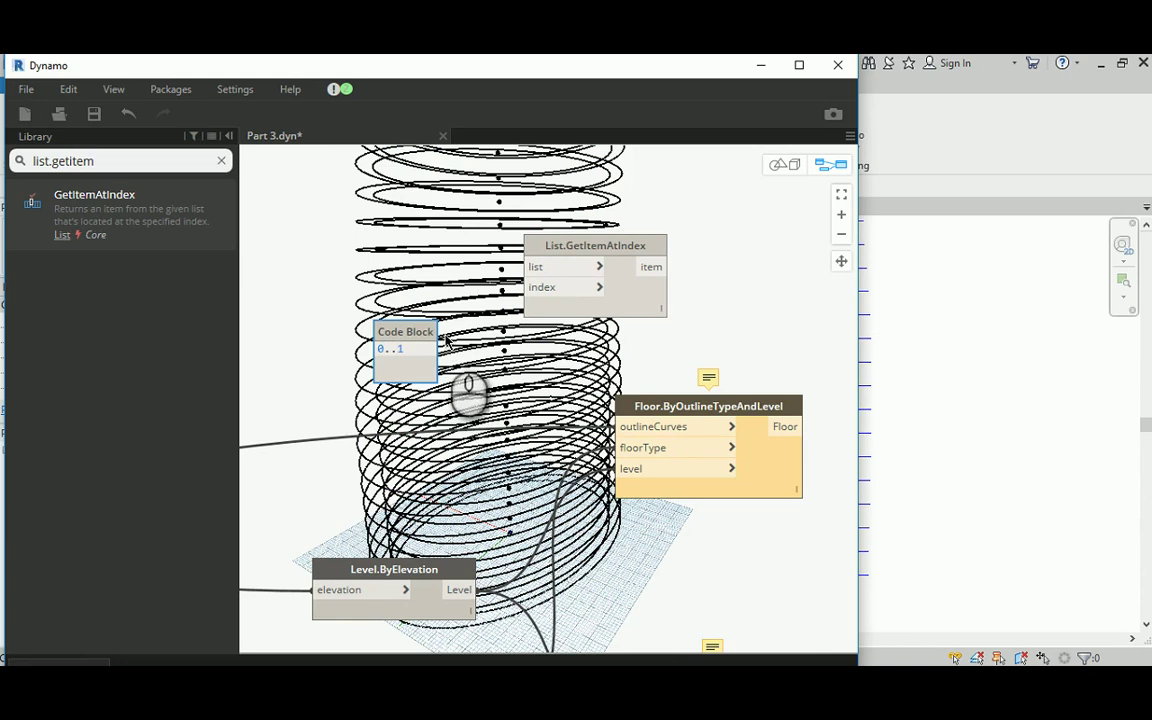
text(;)
click(456, 360)
drag(431, 348, 545, 290)
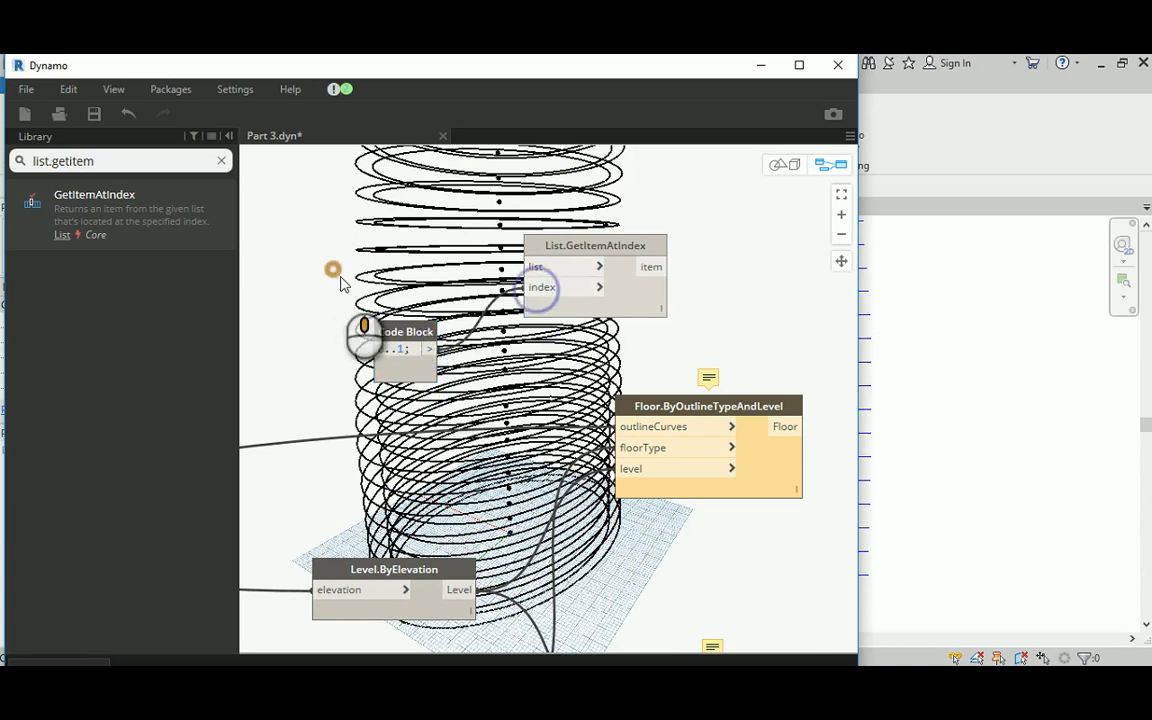
Connect the Flatten output to the list input of List.GetItemAtIndex.
middle_drag(342, 276, 671, 350)
click(407, 420)
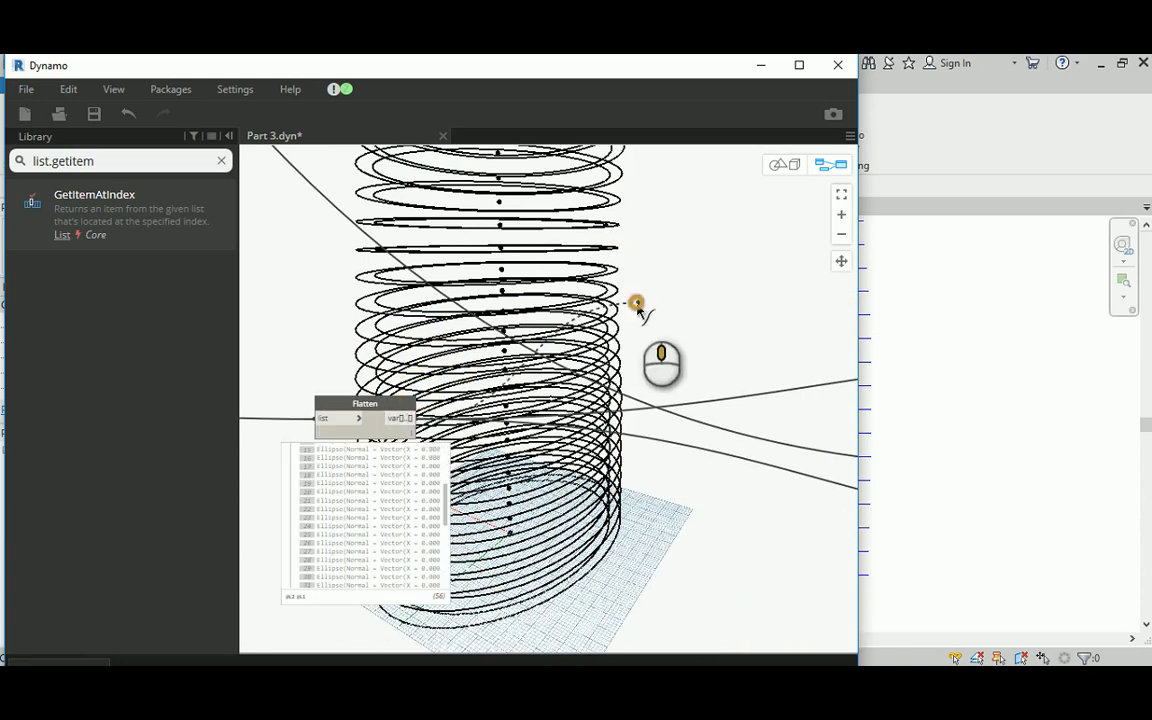
scroll(653, 334, down, 2)
scroll(700, 345, up, 4)
middle_drag(700, 345, 405, 314)
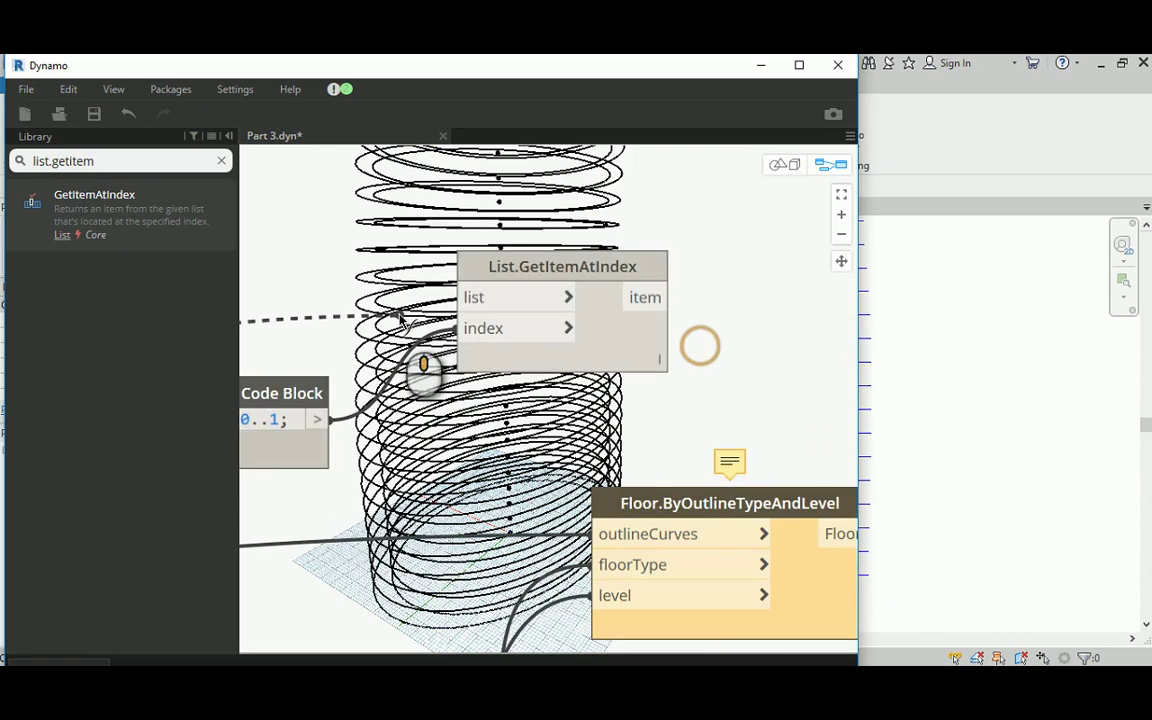
click(466, 297)
scroll(425, 273, down, 1)
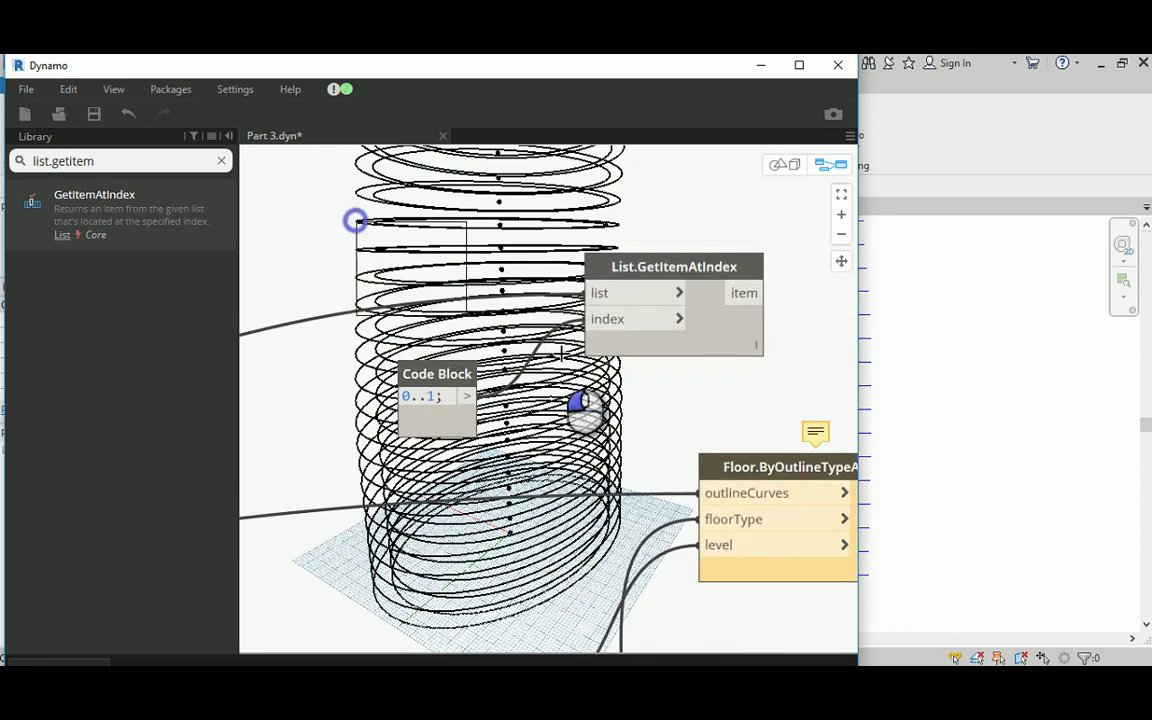
Connect the item output of List.GetItemAtIndex to the outlineCurves input of the upper Floor.ByOutlineTypeAndLevel node.
click(776, 462)
scroll(633, 406, down, 2)
middle_drag(633, 406, 670, 335)
click(663, 334)
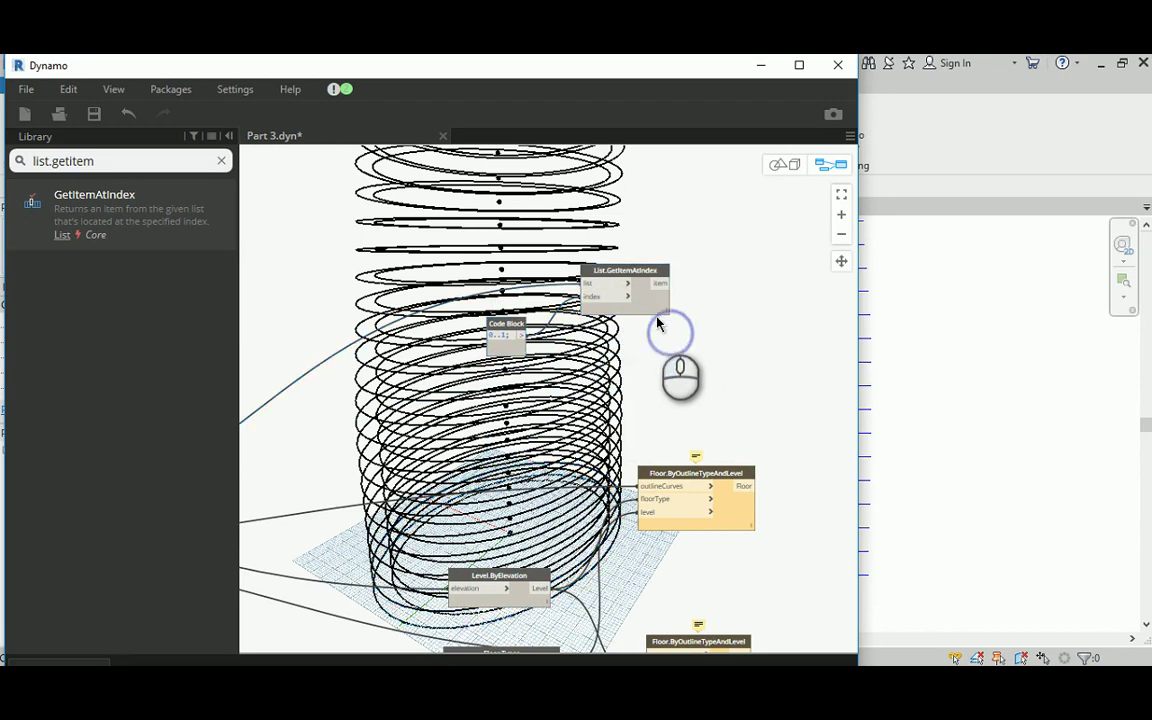
scroll(663, 296, up, 1)
click(663, 272)
click(640, 547)
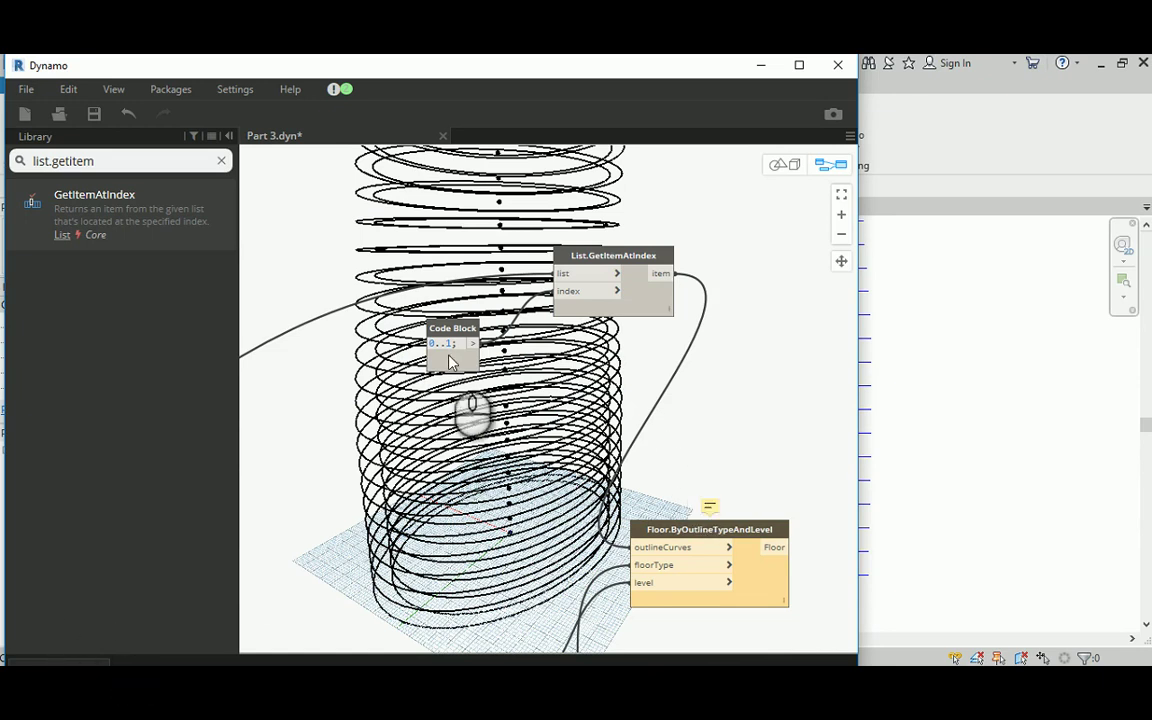
Switch to Revit to inspect the lower levels in the elevation view, and return to the Dynamo graph.
click(990, 484)
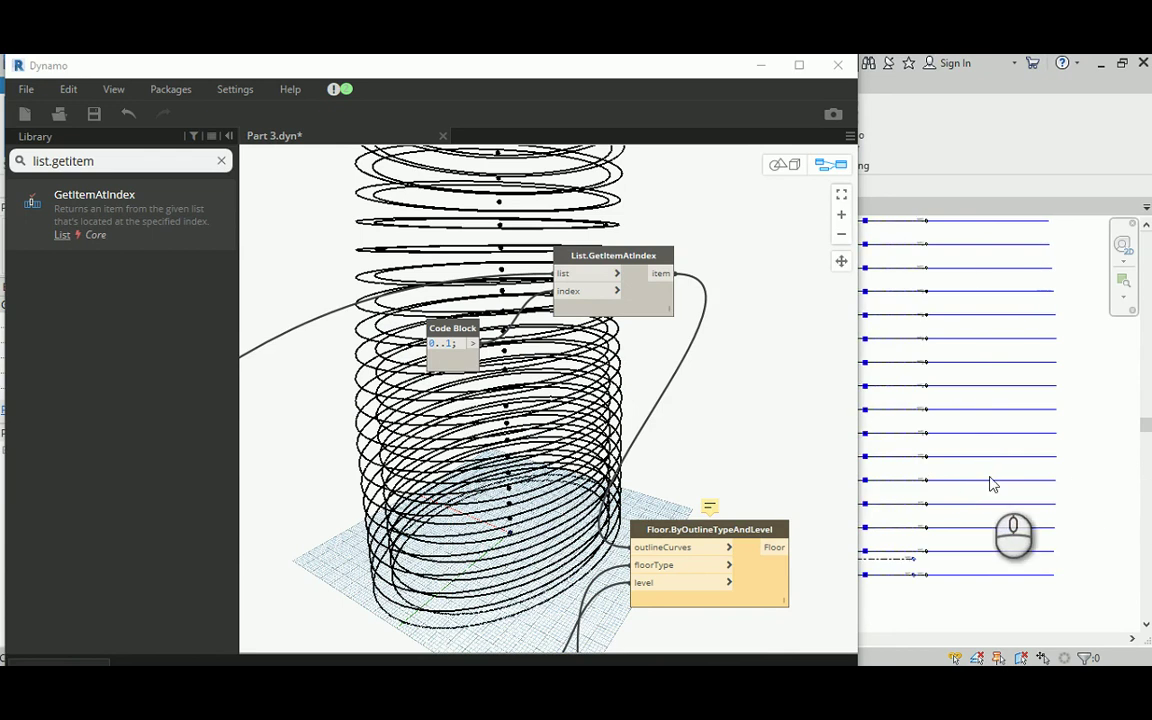
scroll(980, 480, up, 3)
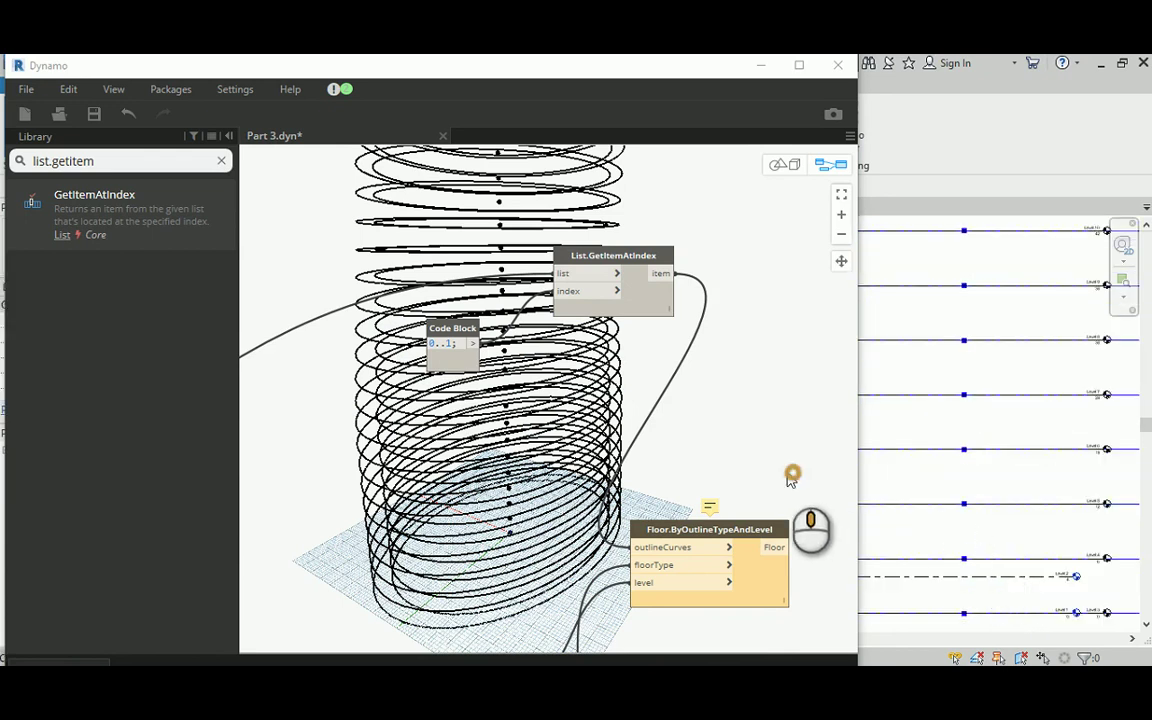
scroll(790, 478, down, 6)
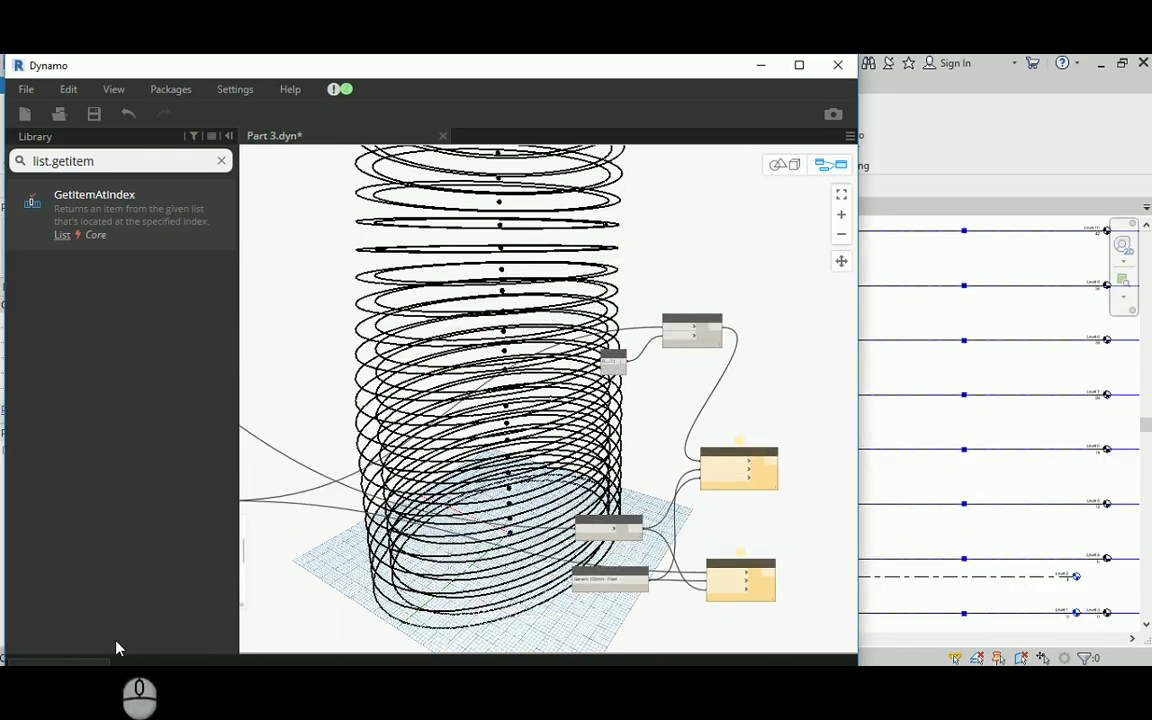
Set the graph's execution mode to Manual and run it.
click(96, 662)
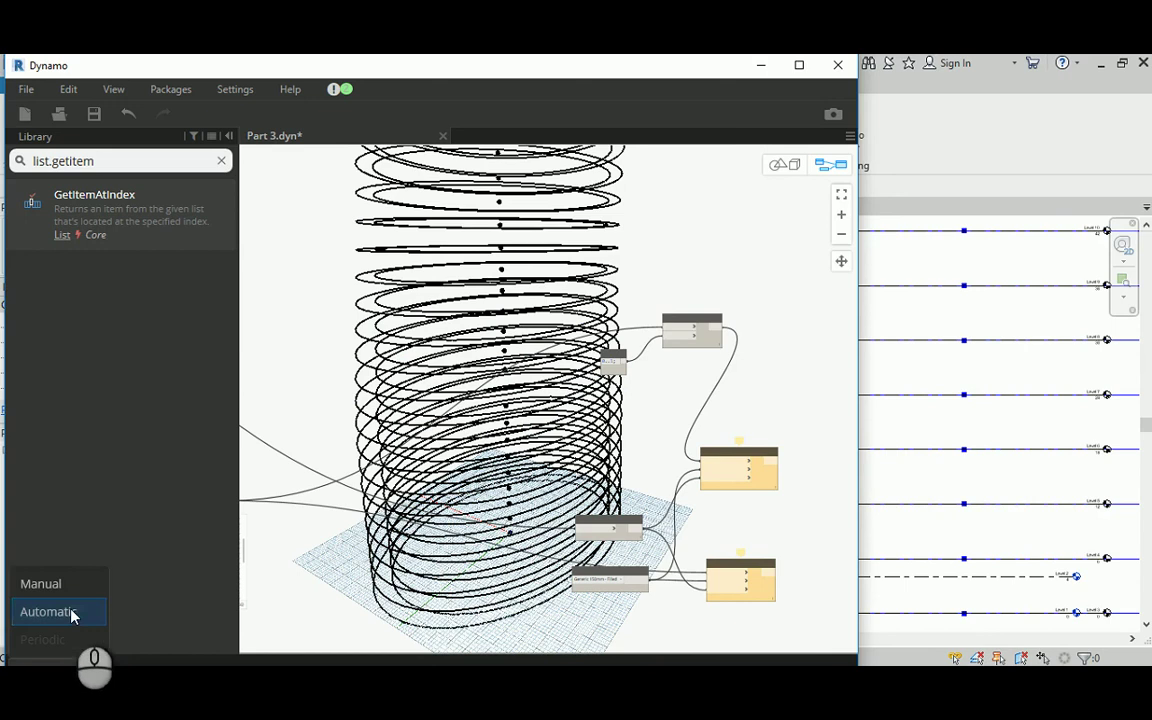
click(62, 586)
mouse_move(687, 66)
mouse_down()
mouse_move(679, 108)
mouse_move(696, 55)
mouse_up()
click(180, 644)
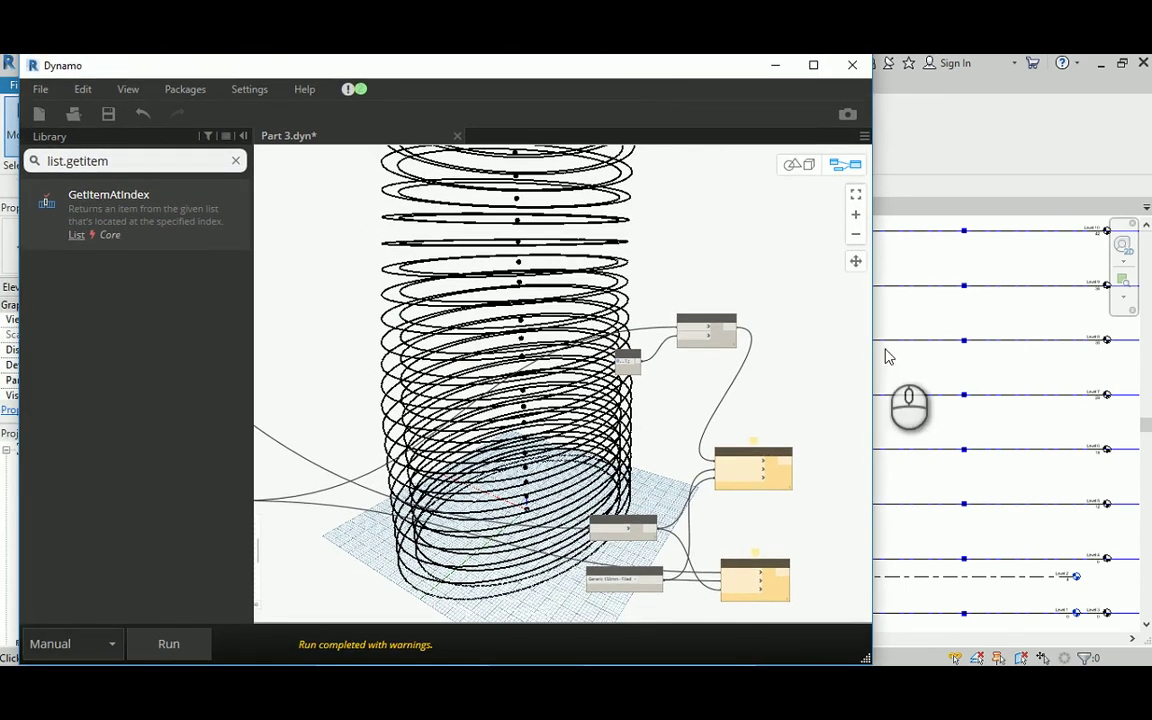
Examine the output previews and warnings of both Floor.ByOutlineTypeAndLevel nodes and run the graph again.
scroll(757, 469, up, 5)
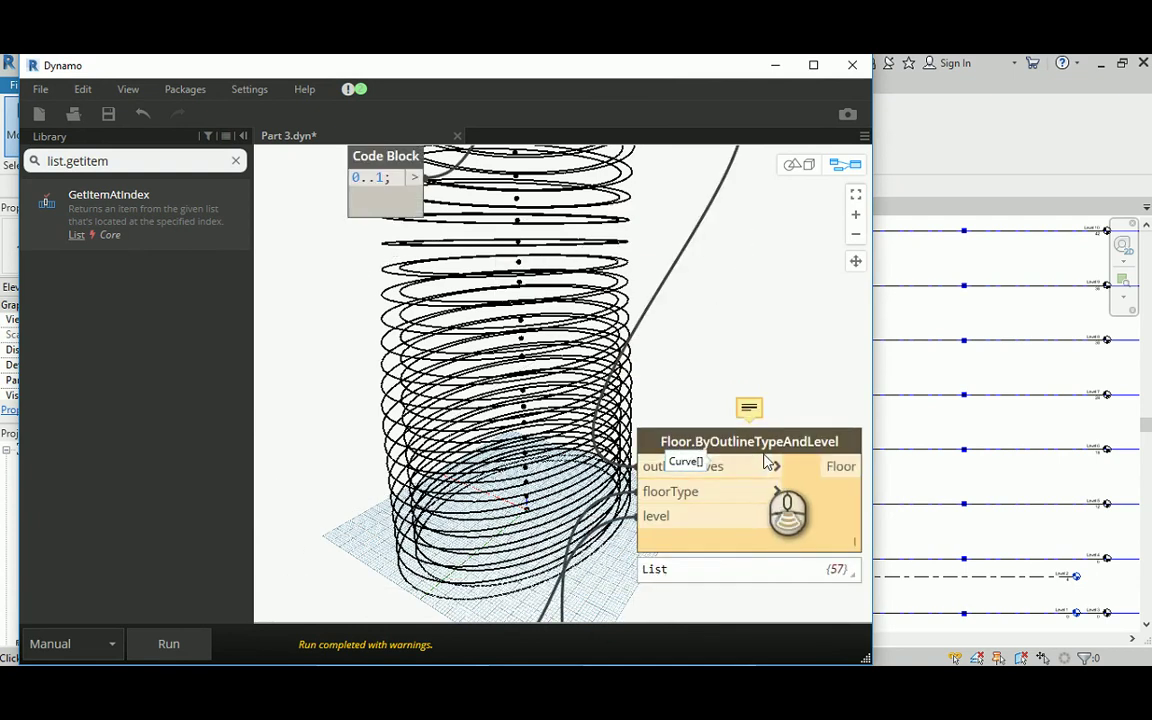
scroll(760, 472, down, 4)
drag(727, 298, 733, 600)
scroll(728, 553, up, 3)
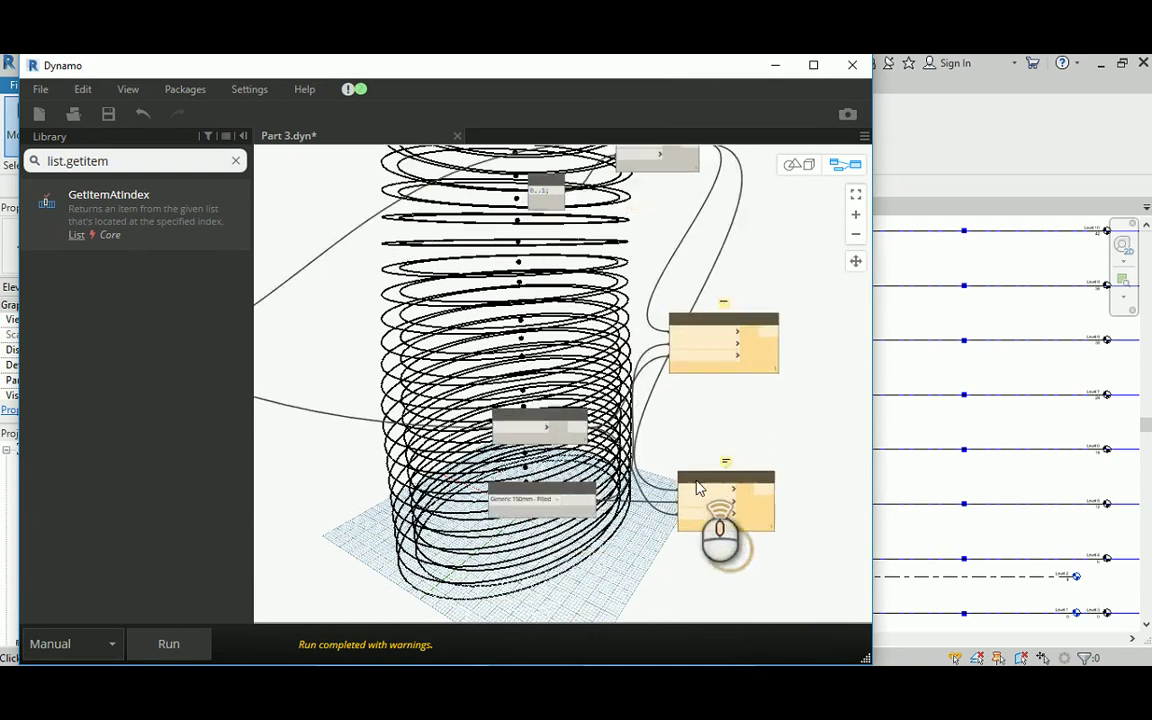
click(197, 648)
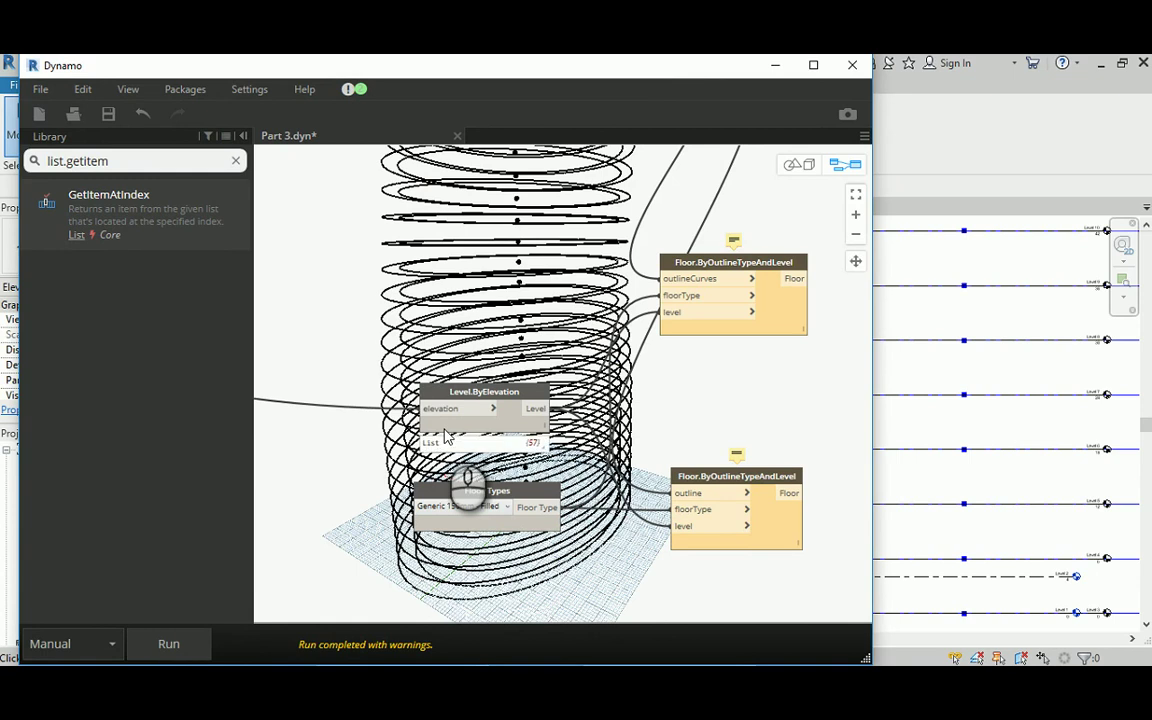
mouse_move(737, 455)
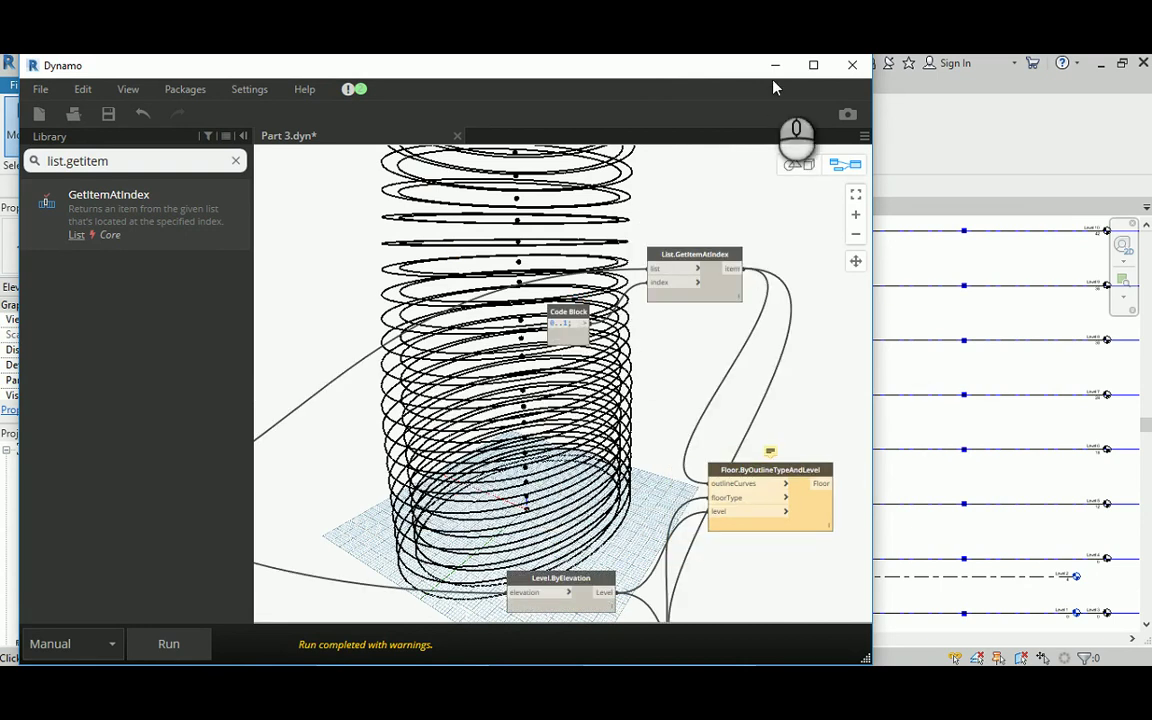
Switch to Revit, inspect the base of the tower in the 3D view, and return to the Dynamo graph.
click(775, 66)
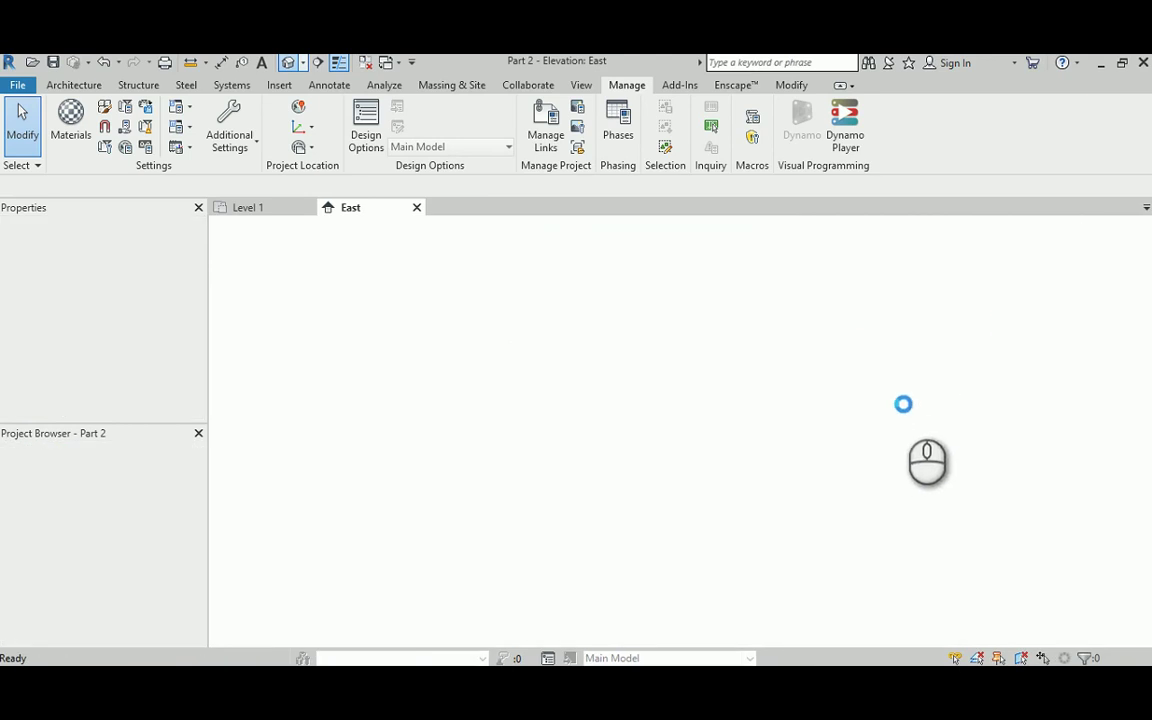
middle_drag(828, 527, 996, 502)
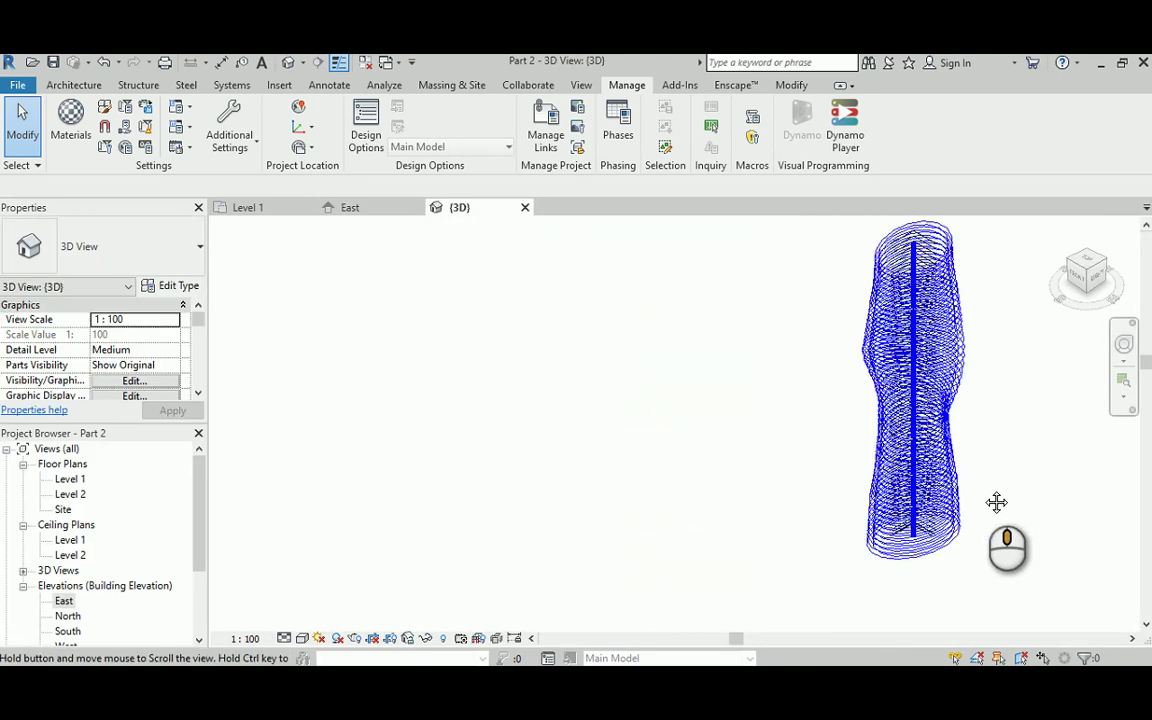
scroll(955, 540, up, 5)
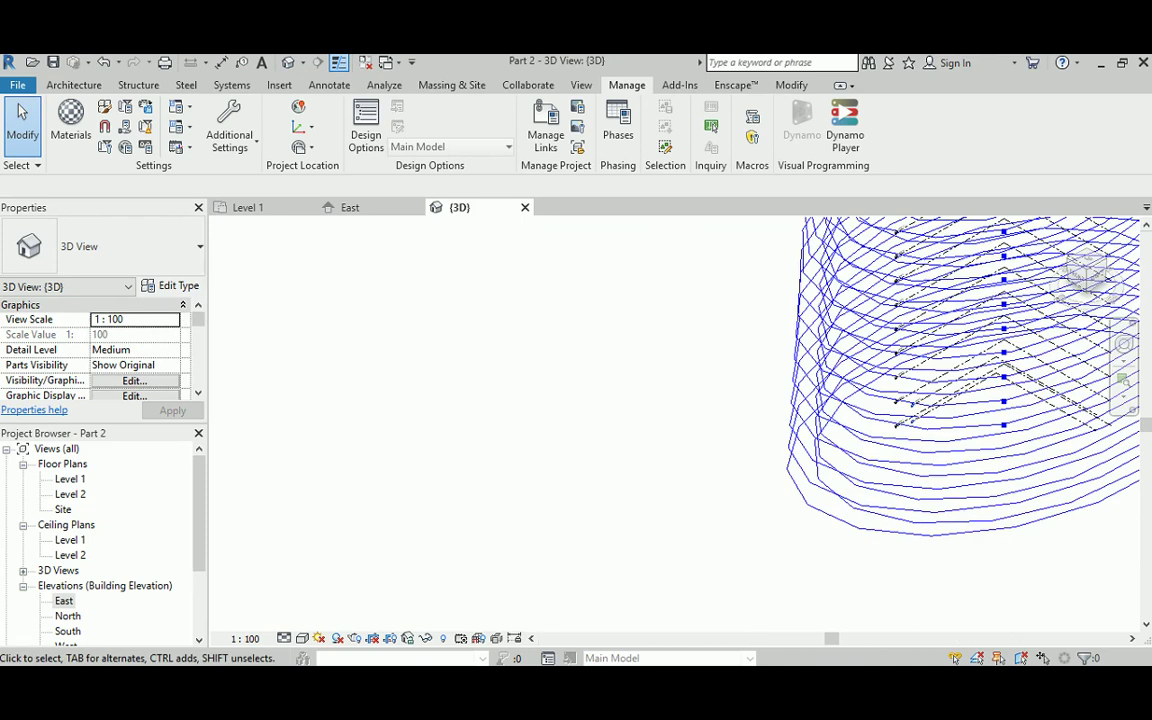
click(700, 652)
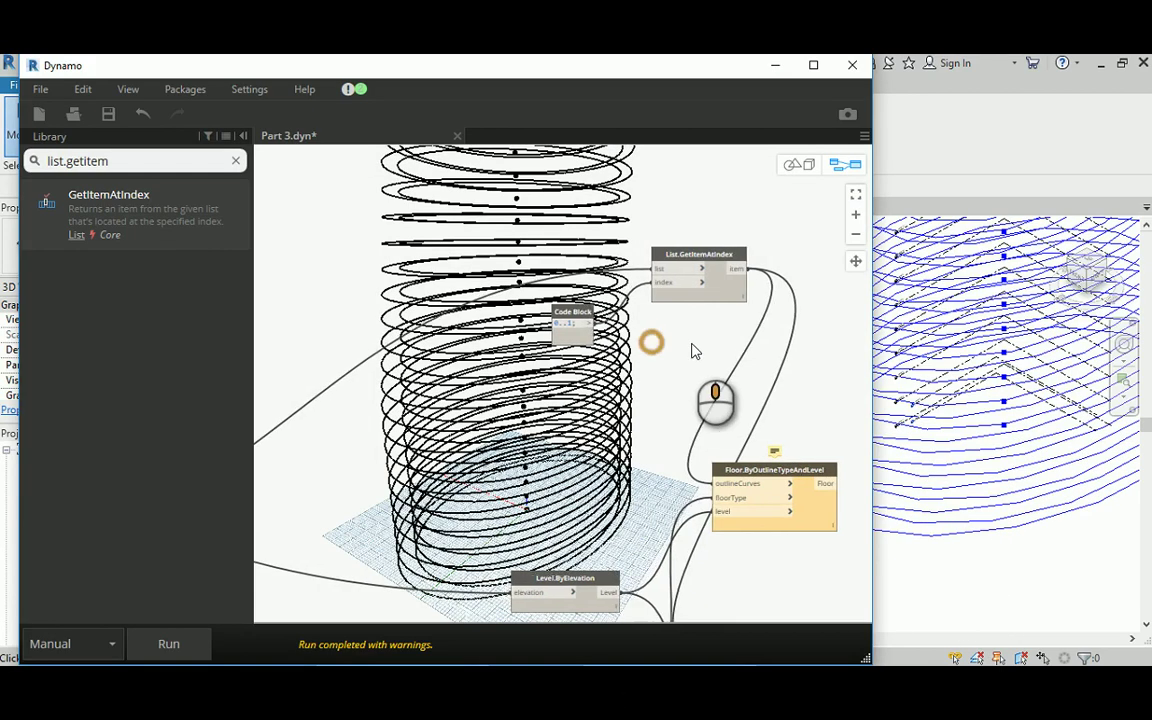
Examine the Flatten output list, the connections into the floor nodes, and the ellipses output by List.GetItemAtIndex.
middle_drag(692, 350, 770, 356)
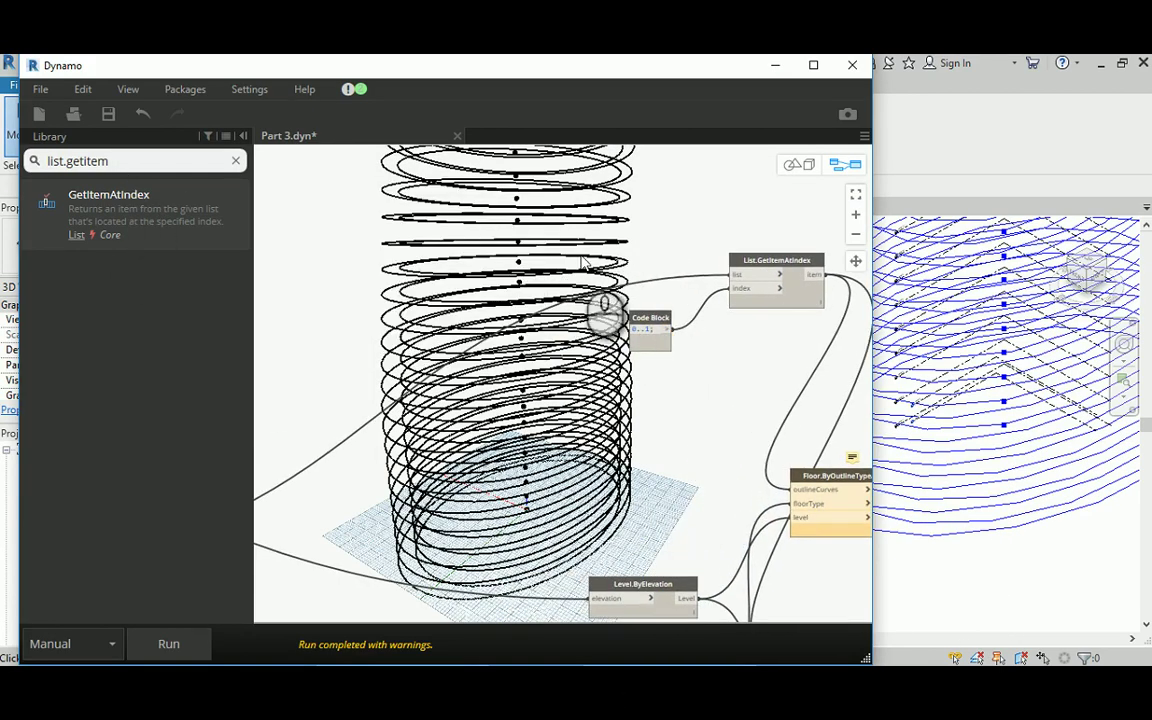
scroll(757, 411, down, 4)
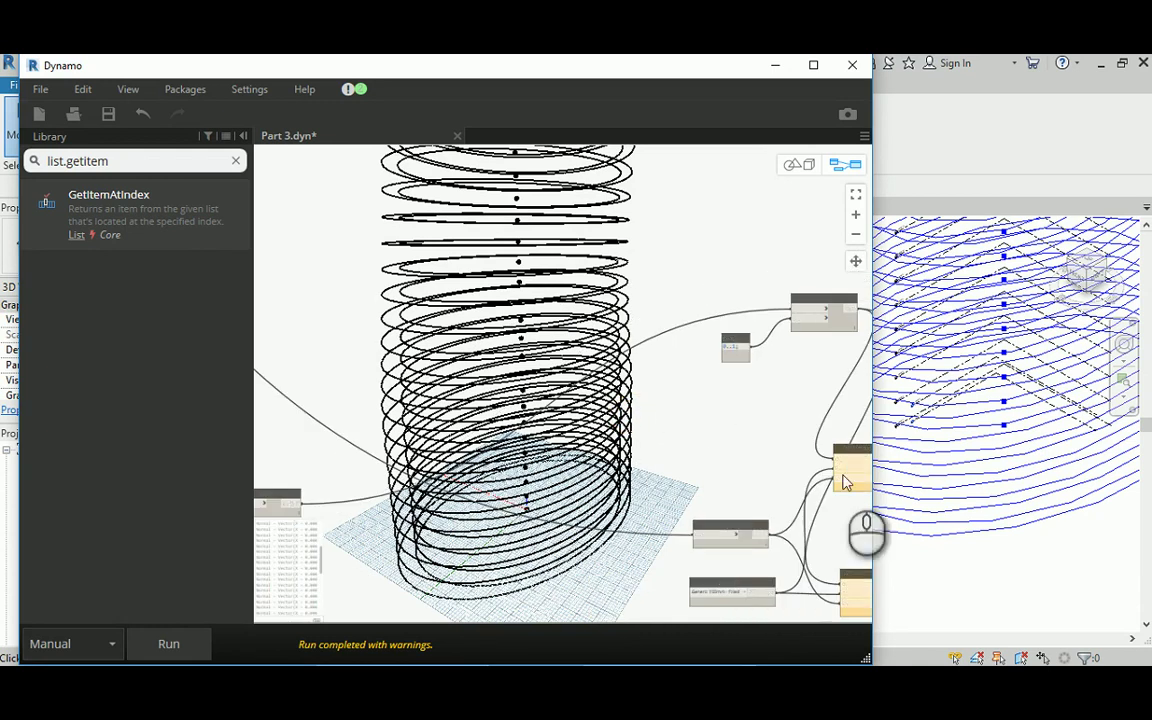
scroll(450, 519, up, 5)
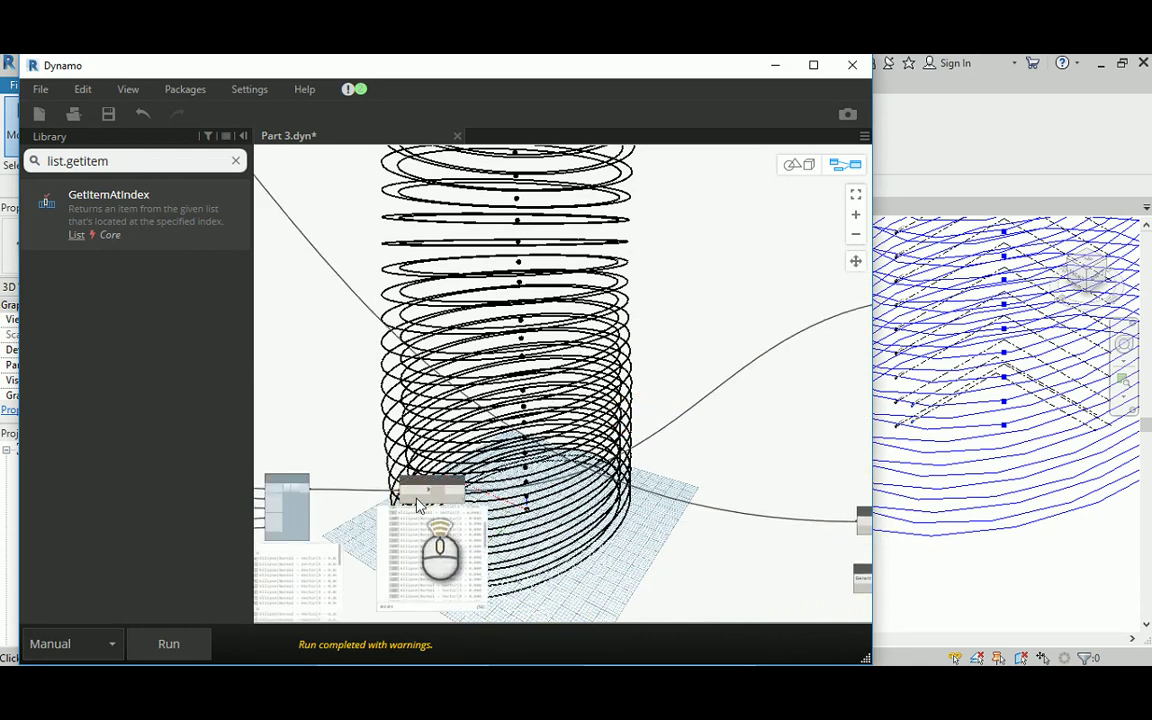
scroll(418, 505, up, 3)
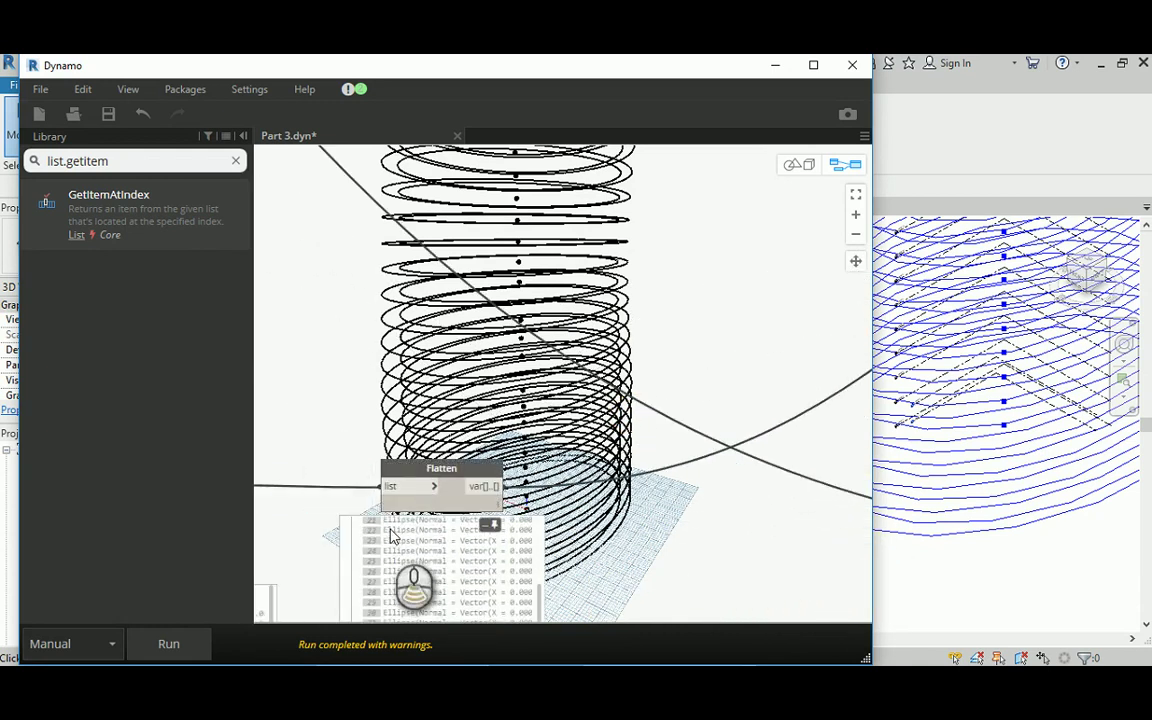
scroll(440, 510, down, 5)
middle_drag(502, 502, 501, 503)
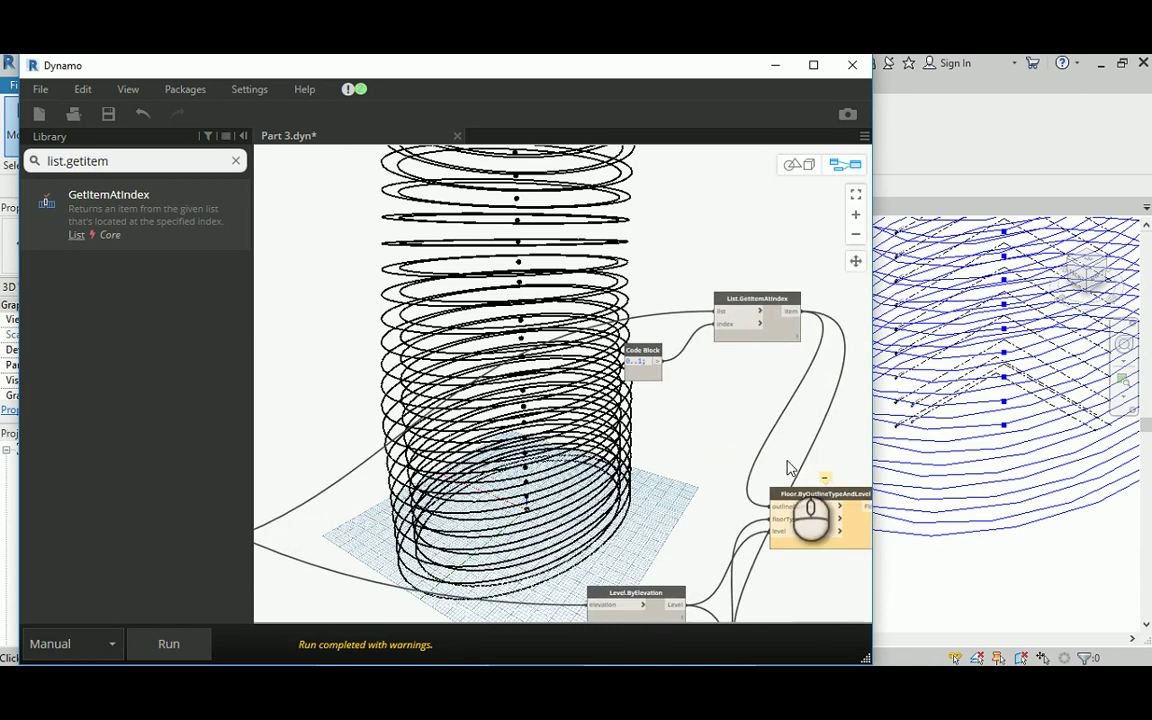
middle_drag(790, 466, 721, 348)
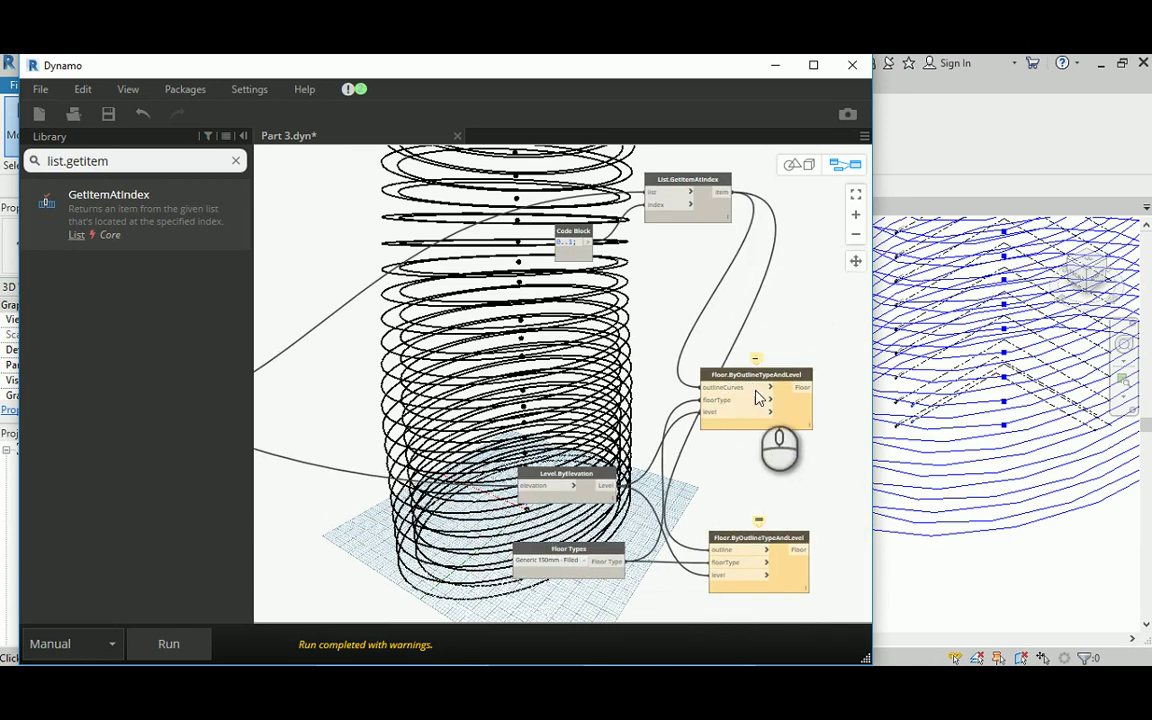
middle_drag(586, 366, 641, 433)
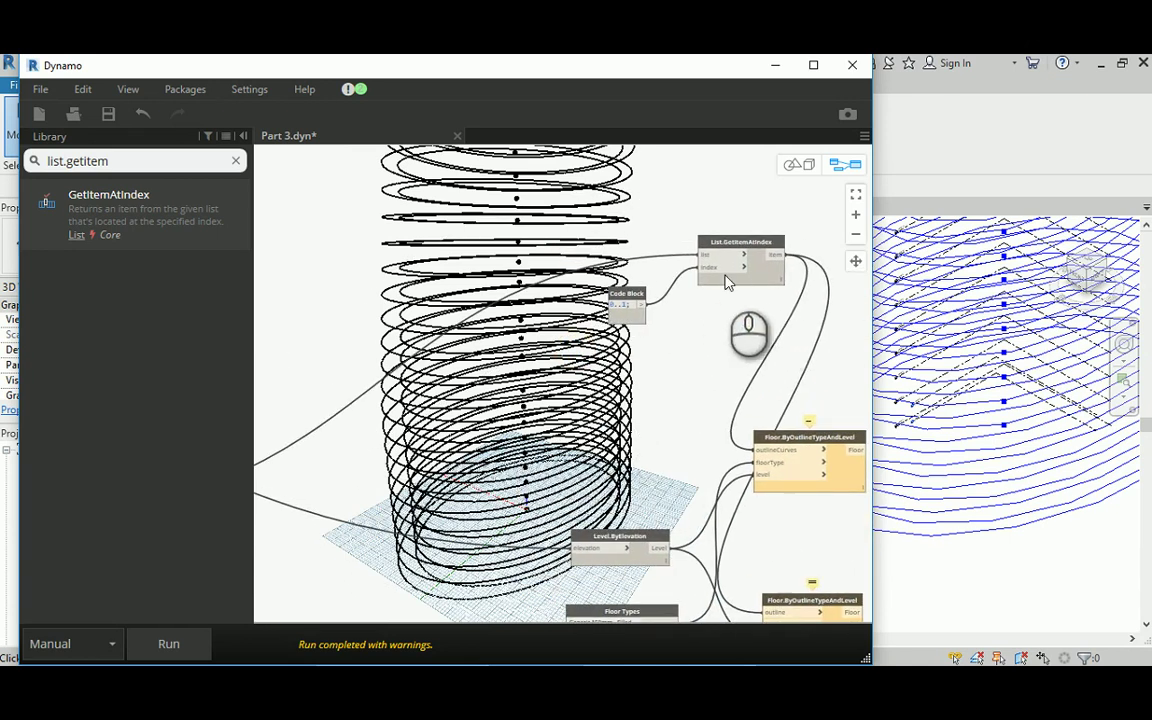
mouse_move(731, 279)
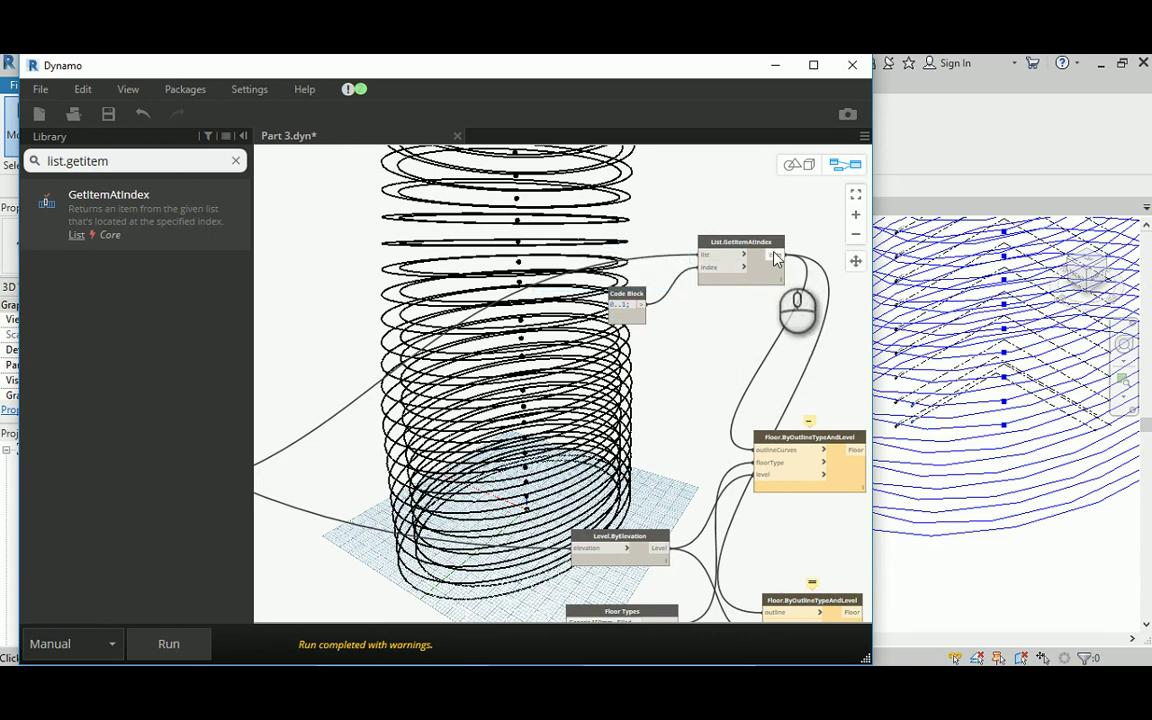
click(779, 300)
scroll(635, 270, up, 5)
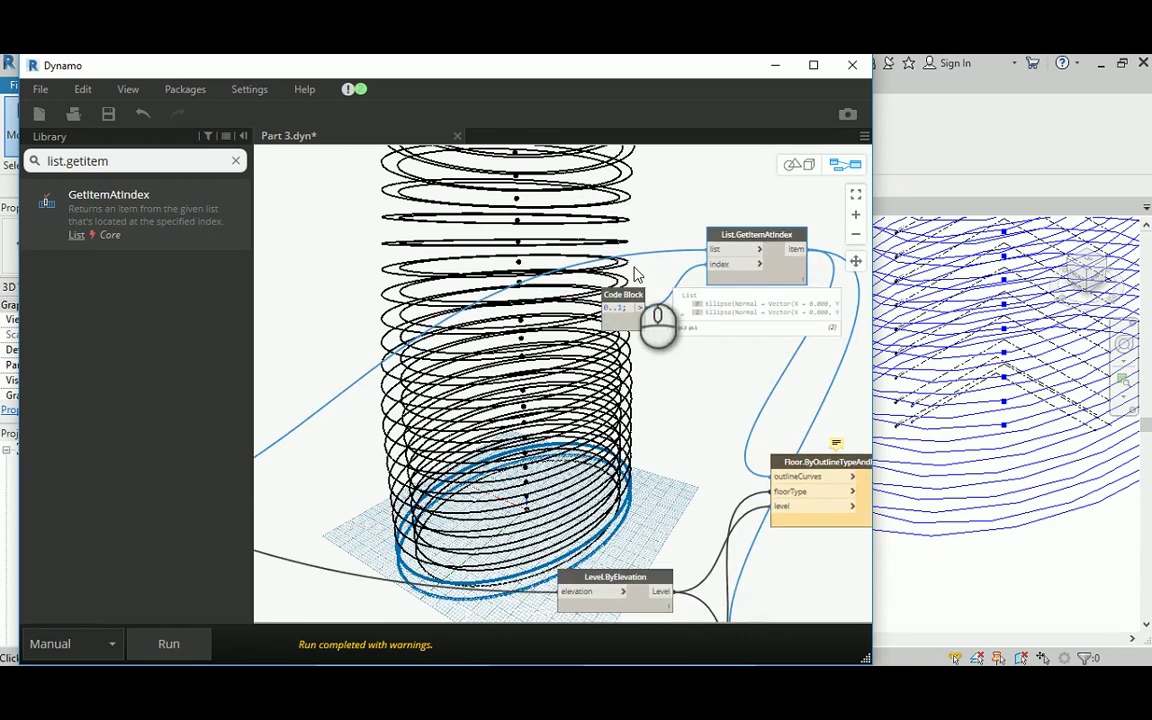
scroll(621, 291, down, 3)
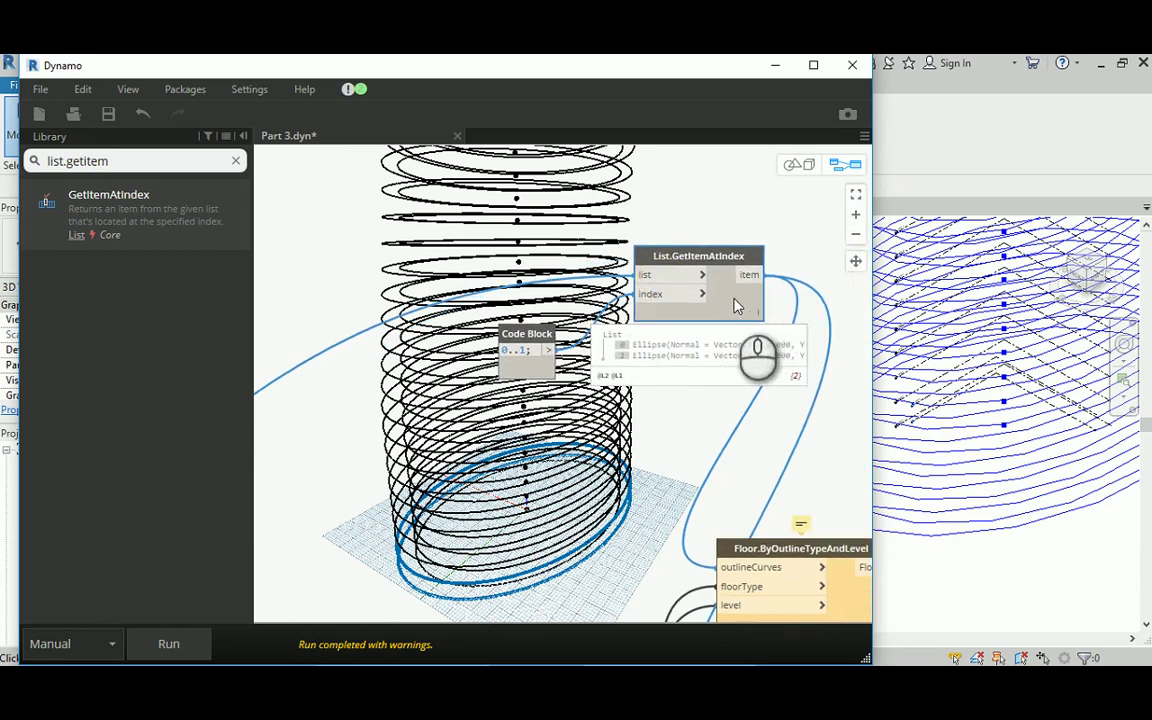
right_click(735, 305)
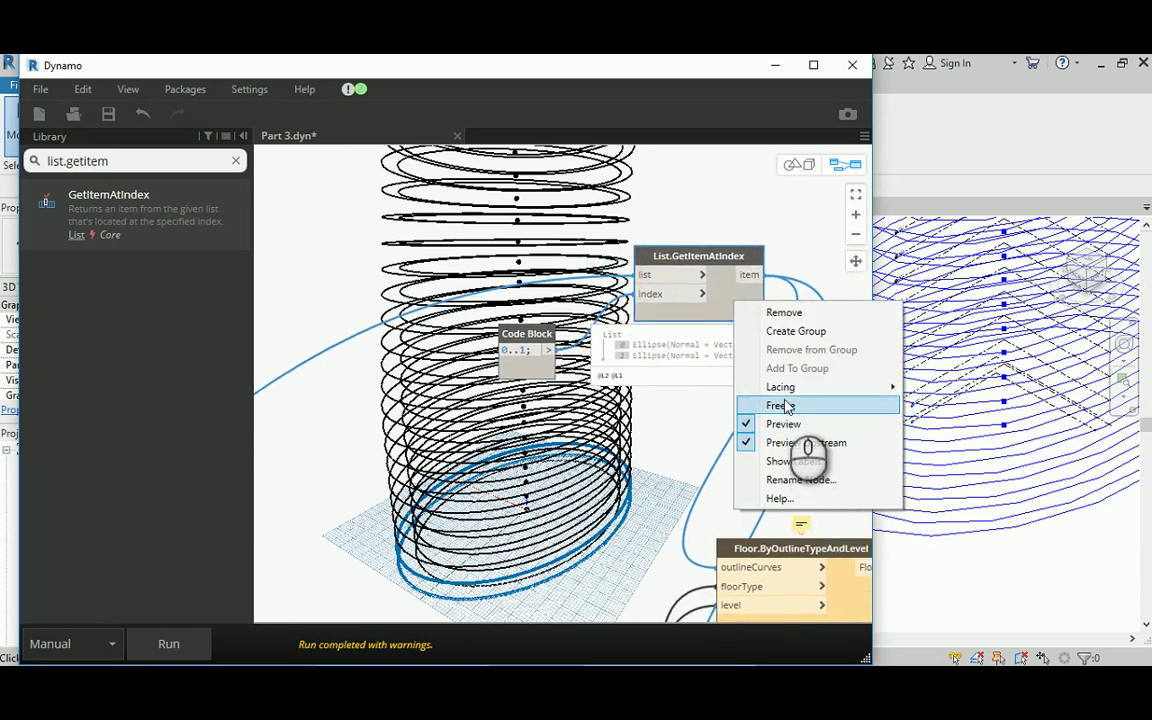
mouse_move(785, 390)
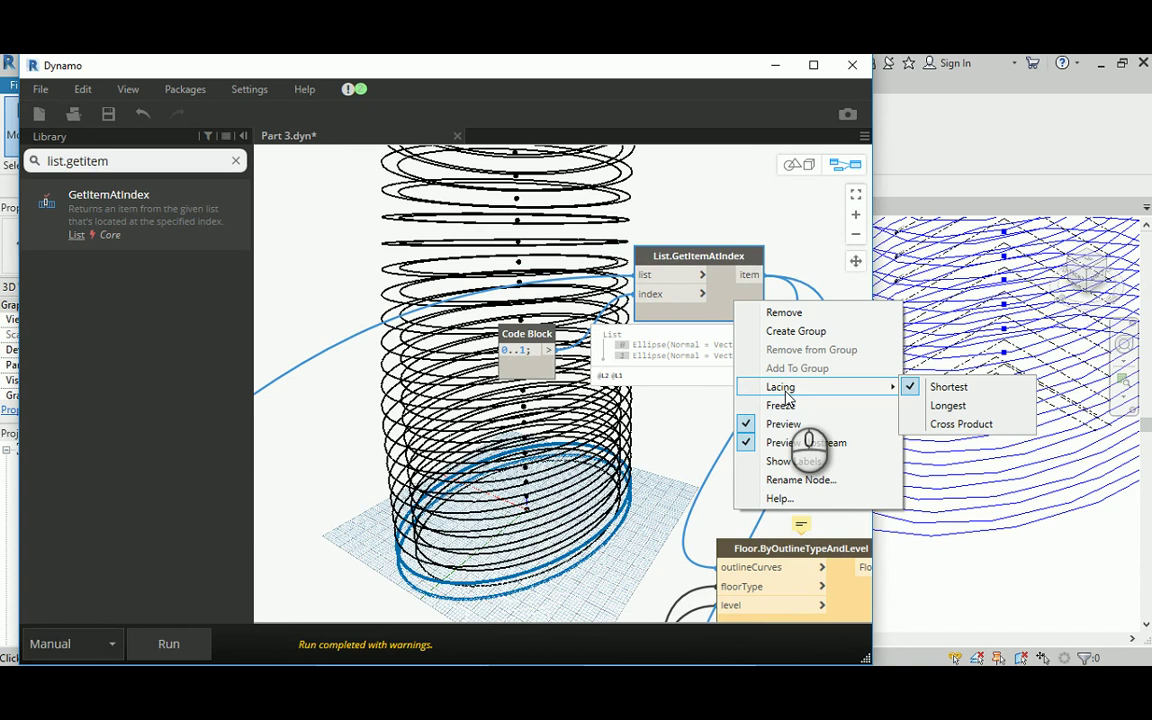
click(702, 275)
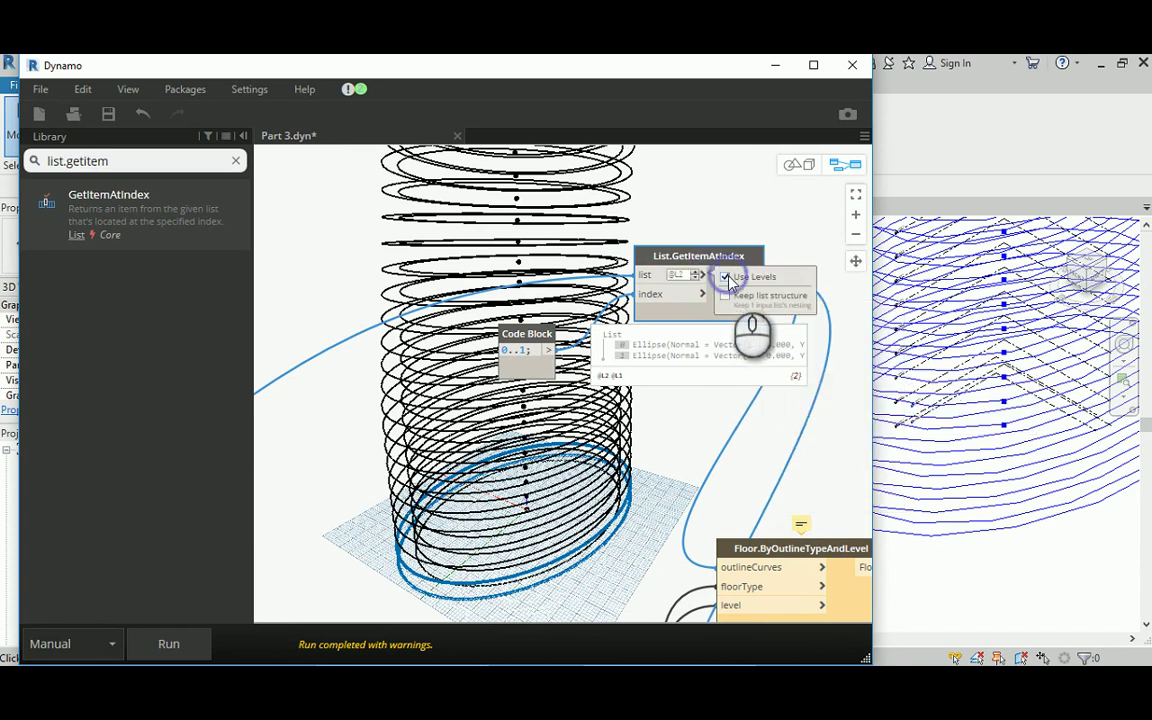
click(185, 644)
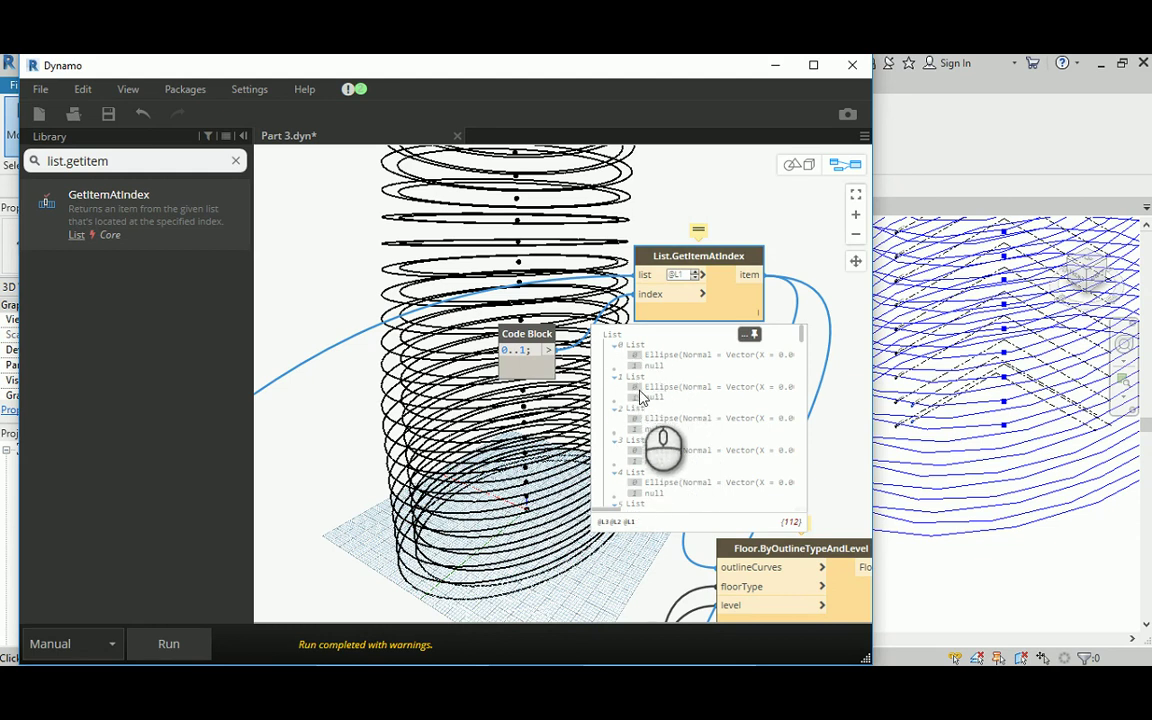
Examine the output lists of List.GetItemAtIndex and the lower Floor.ByOutlineTypeAndLevel node.
middle_drag(508, 459, 446, 355)
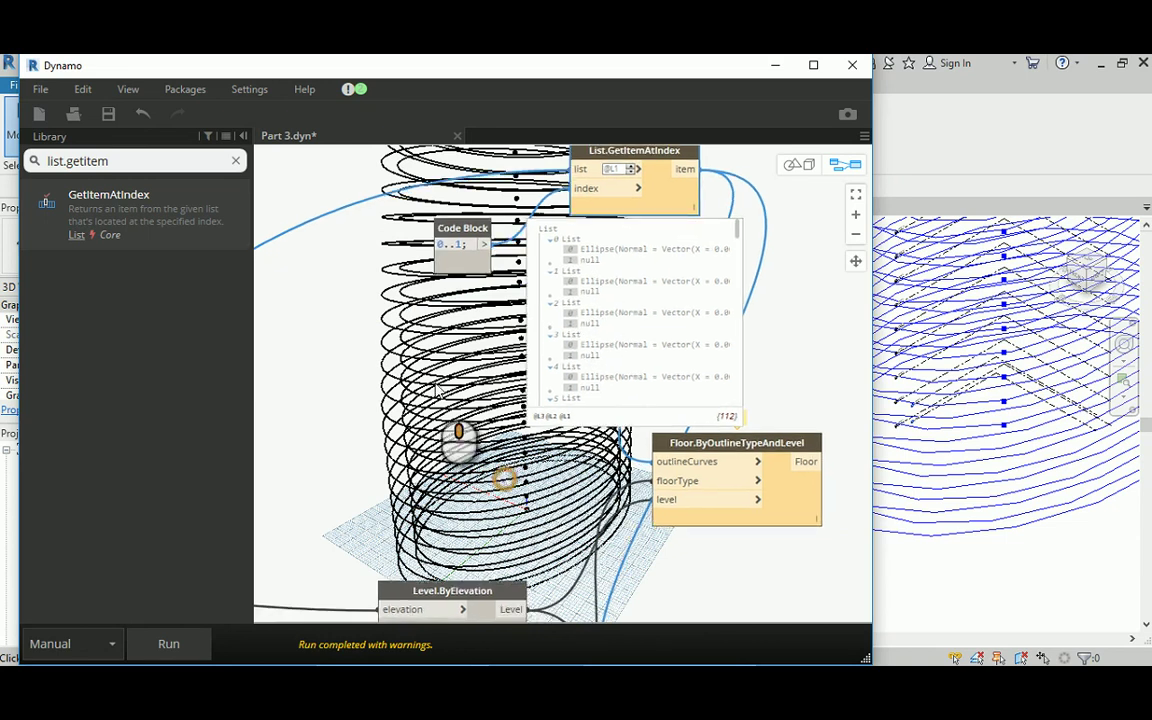
middle_drag(458, 442, 431, 323)
mouse_move(628, 478)
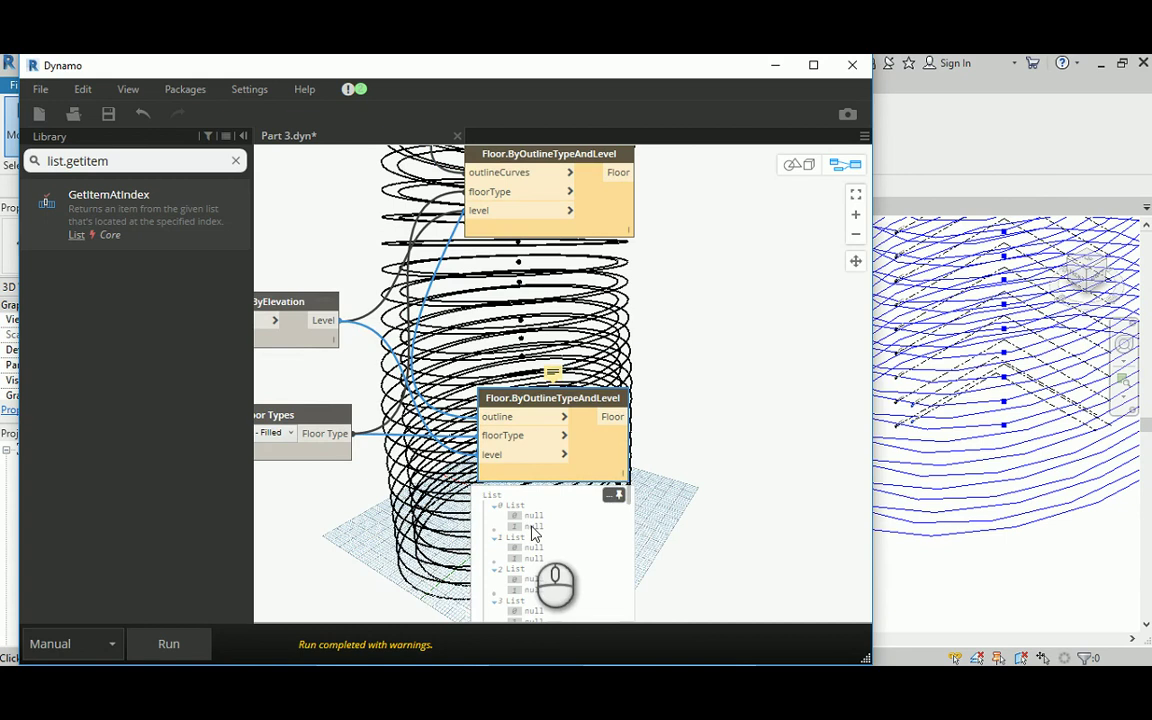
middle_drag(510, 360, 597, 634)
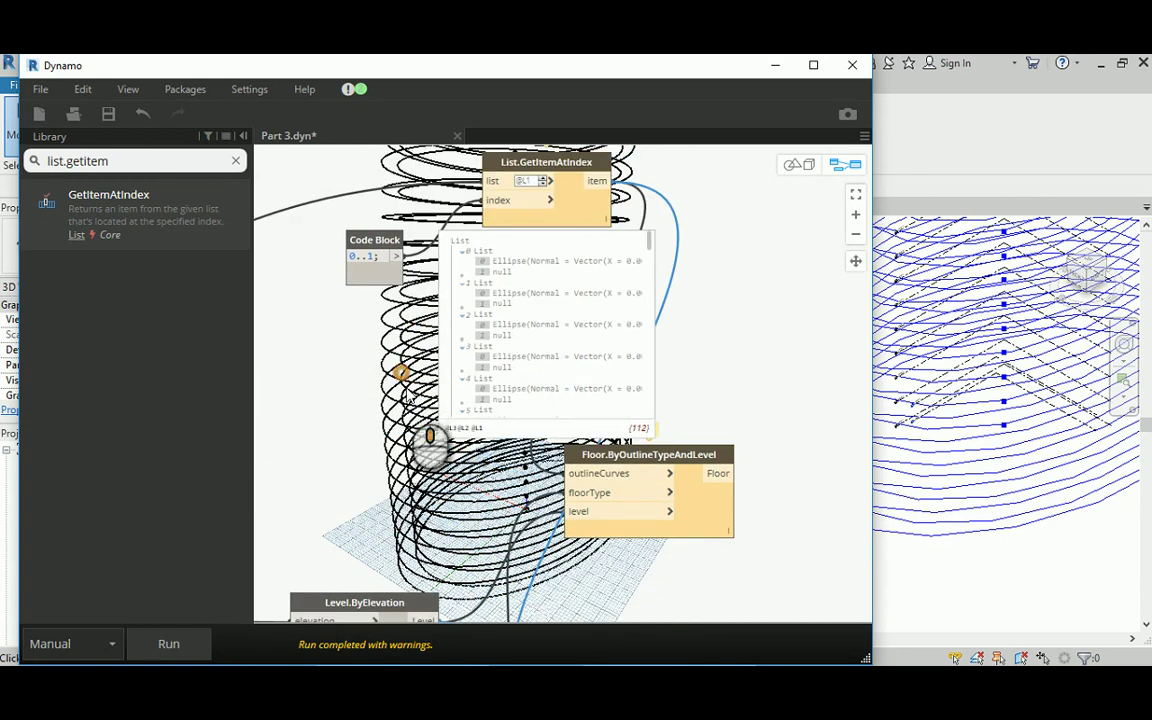
middle_drag(410, 395, 493, 516)
Move the List.GetItemAtIndex node upward, farther from its Code Block.
drag(612, 280, 602, 219)
middle_drag(367, 323, 579, 329)
scroll(559, 351, down, 5)
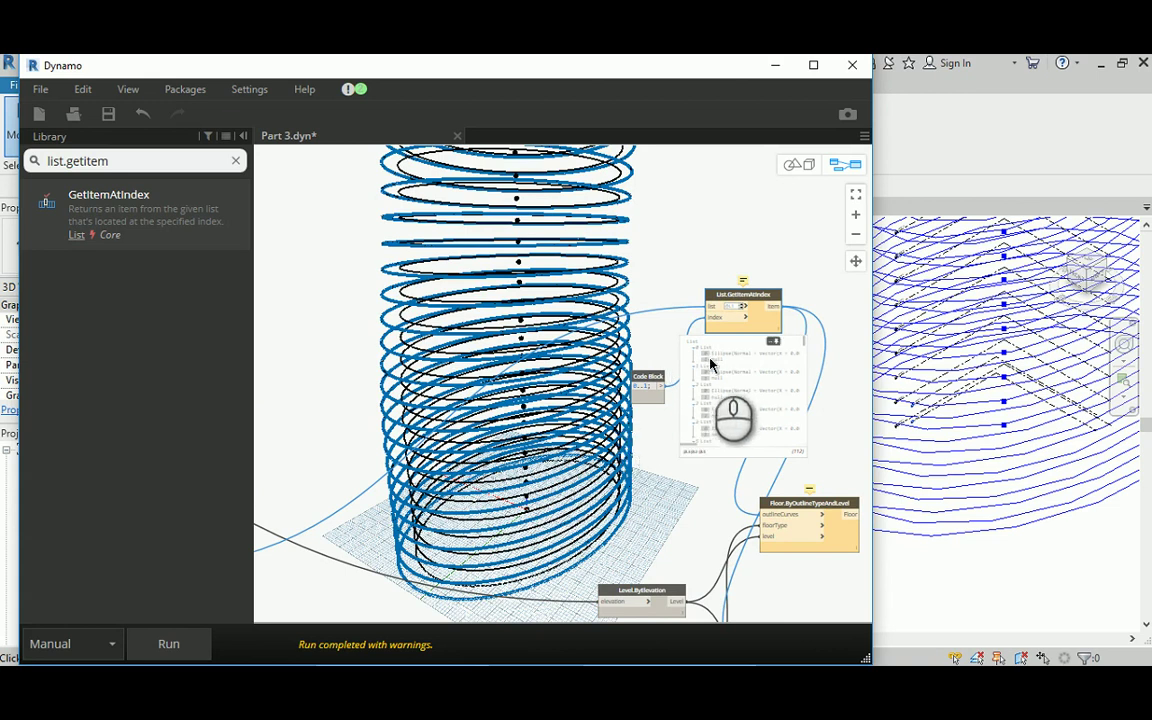
middle_drag(417, 279, 485, 280)
Search the library for "Curve.point" and place a Curve.PointAtParameter node in the free space near the Flatten node.
click(142, 161)
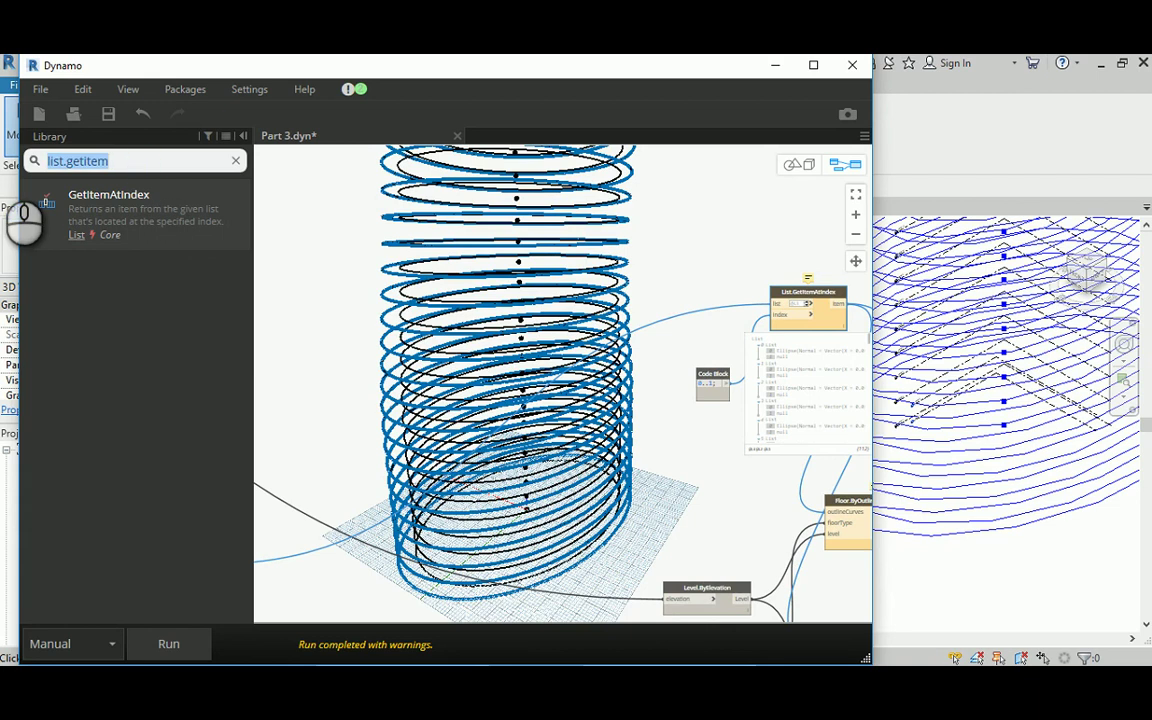
text(Curve.)
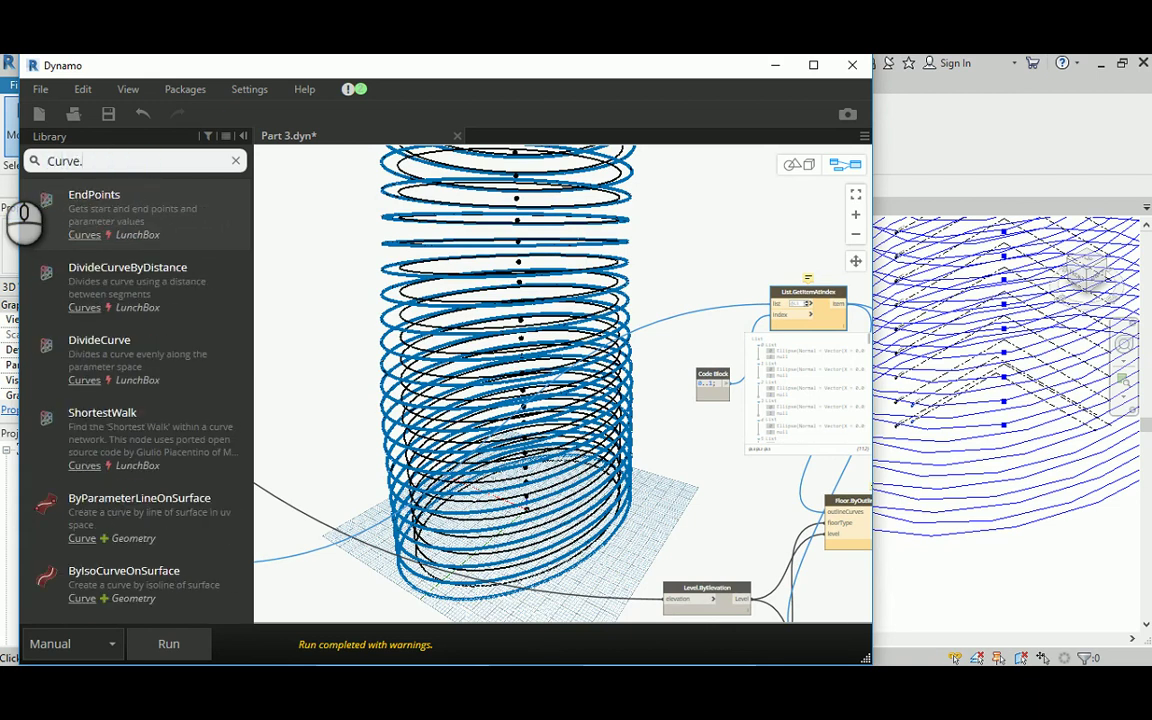
text(po)
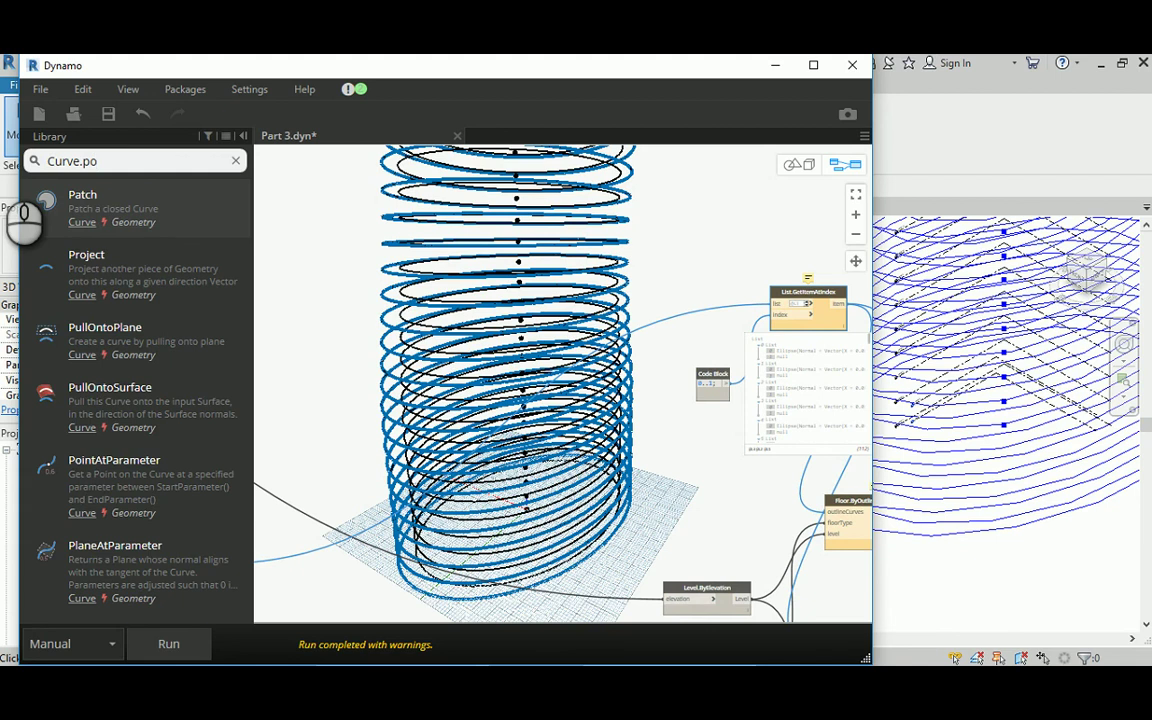
text(int)
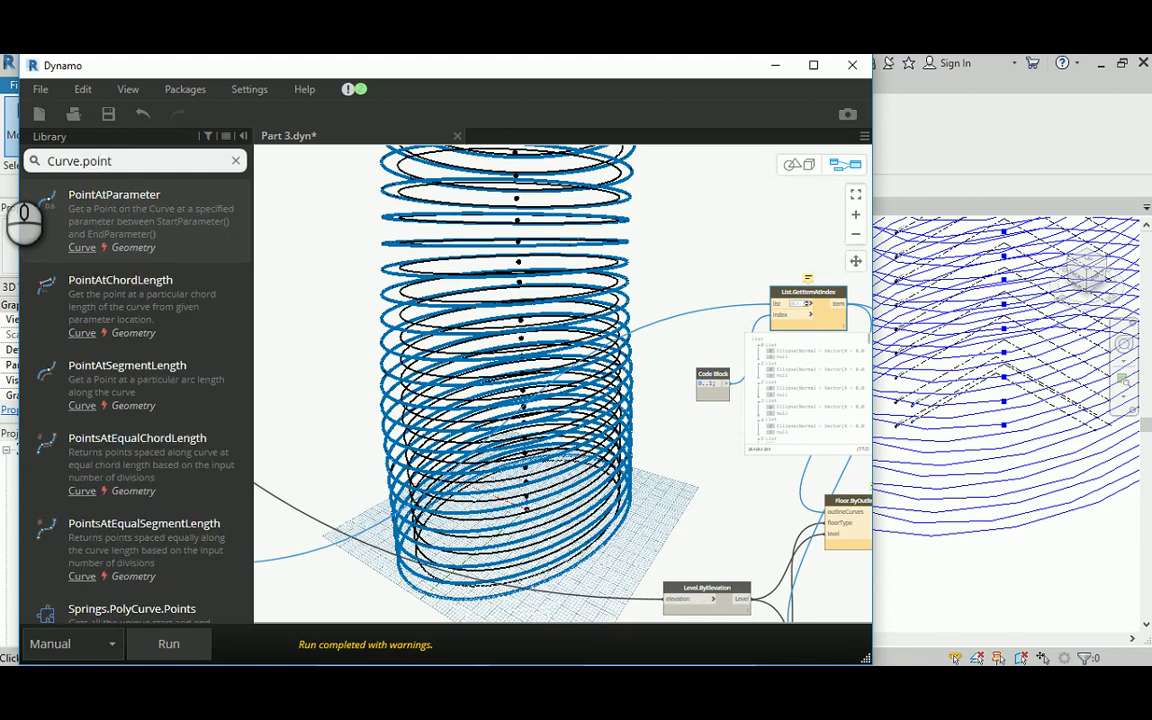
click(100, 215)
drag(636, 437, 395, 297)
middle_drag(347, 275, 539, 259)
middle_drag(456, 298, 423, 279)
scroll(423, 281, up, 2)
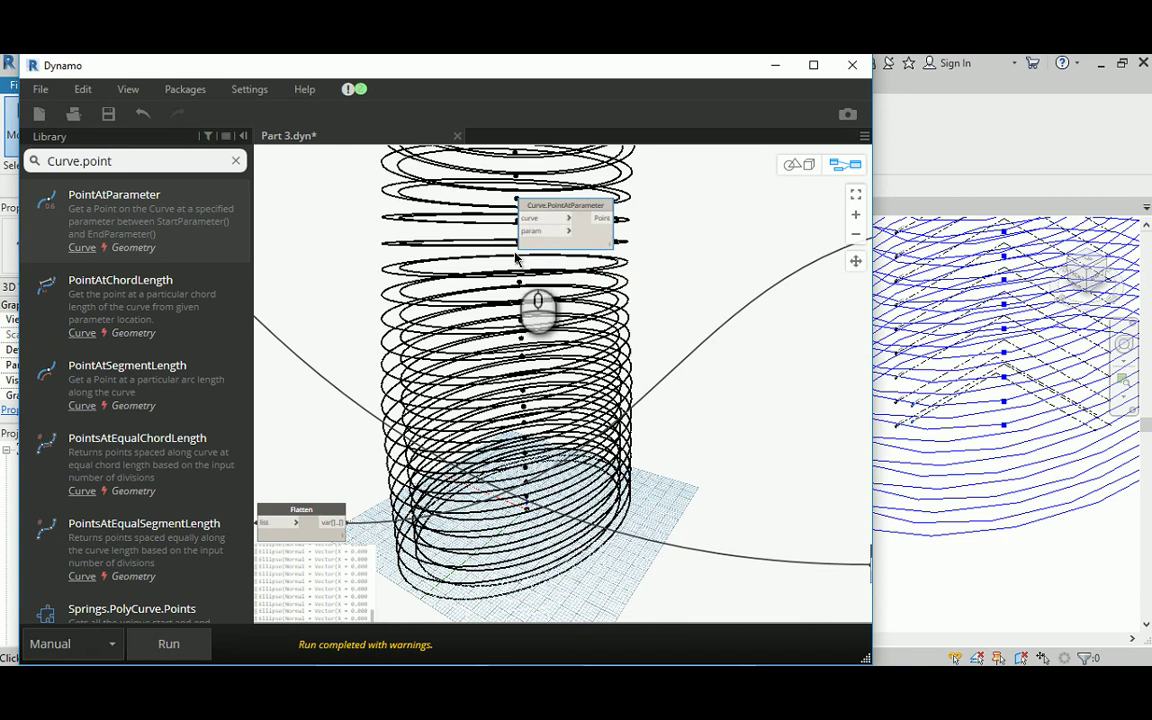
drag(565, 235, 587, 253)
Connect the Flatten output to the curve input of Curve.PointAtParameter.
click(345, 522)
click(507, 345)
scroll(502, 250, up, 1)
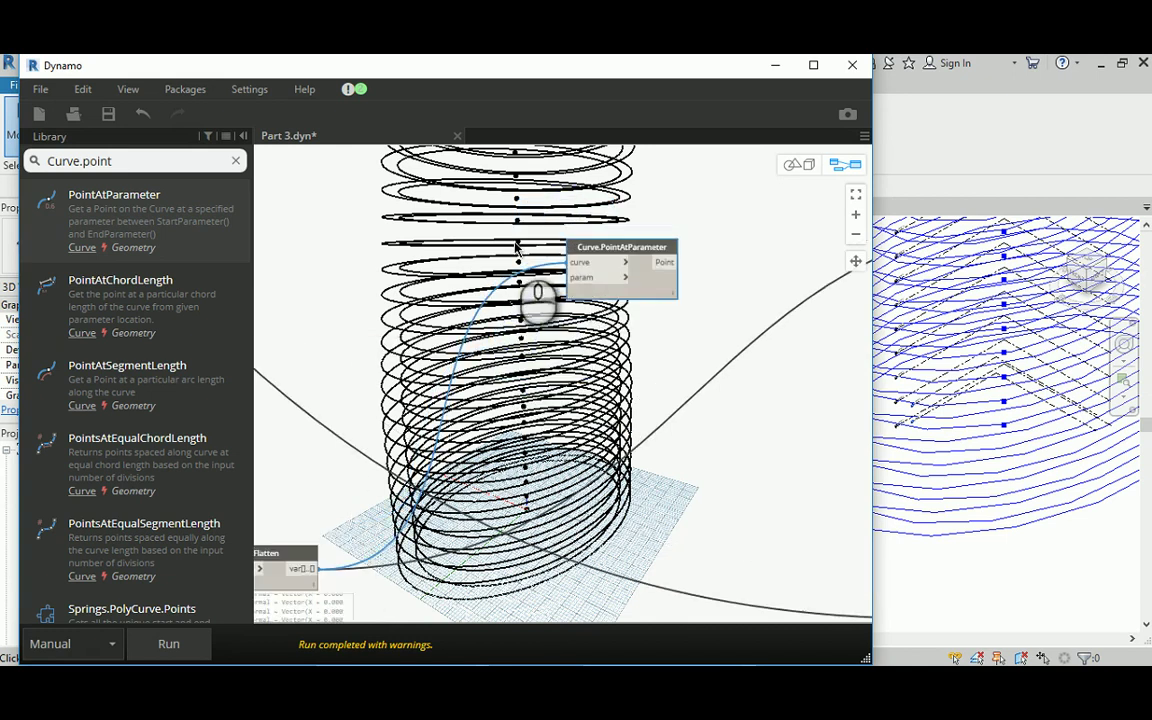
Add a Code Block containing 0..1..0.0125; and connect it to the param input of Curve.PointAtParameter.
double_click(388, 270)
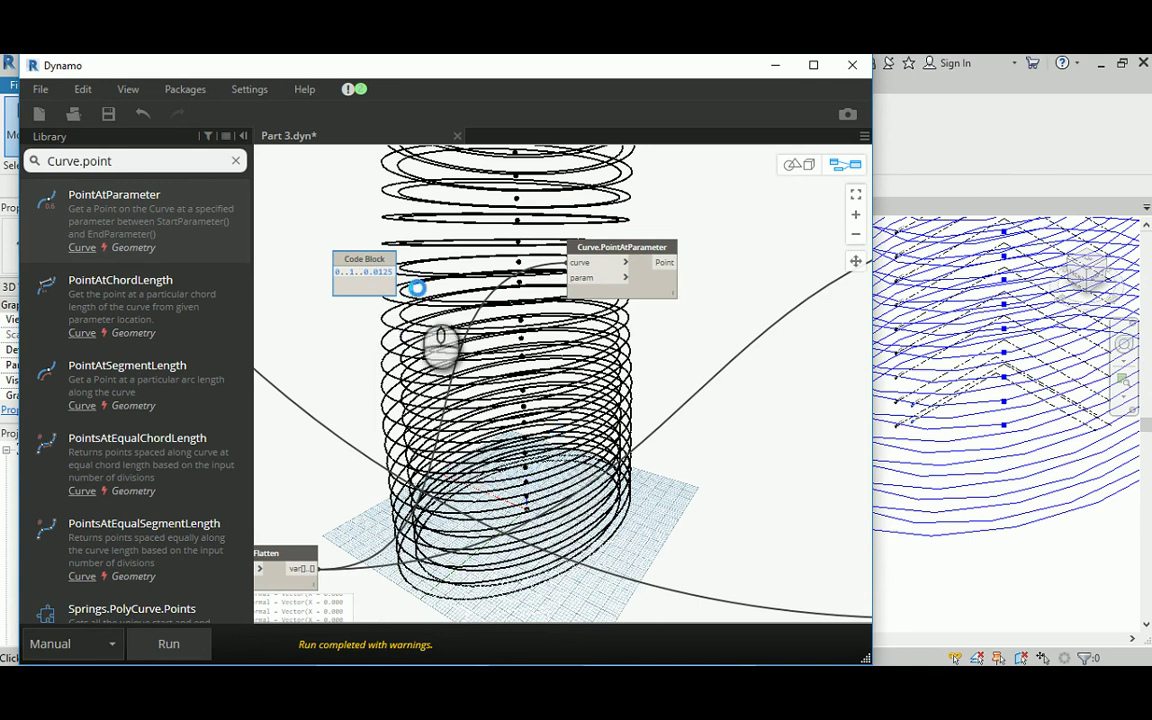
scroll(420, 290, up, 3)
scroll(418, 290, up, 1)
click(397, 267)
click(677, 278)
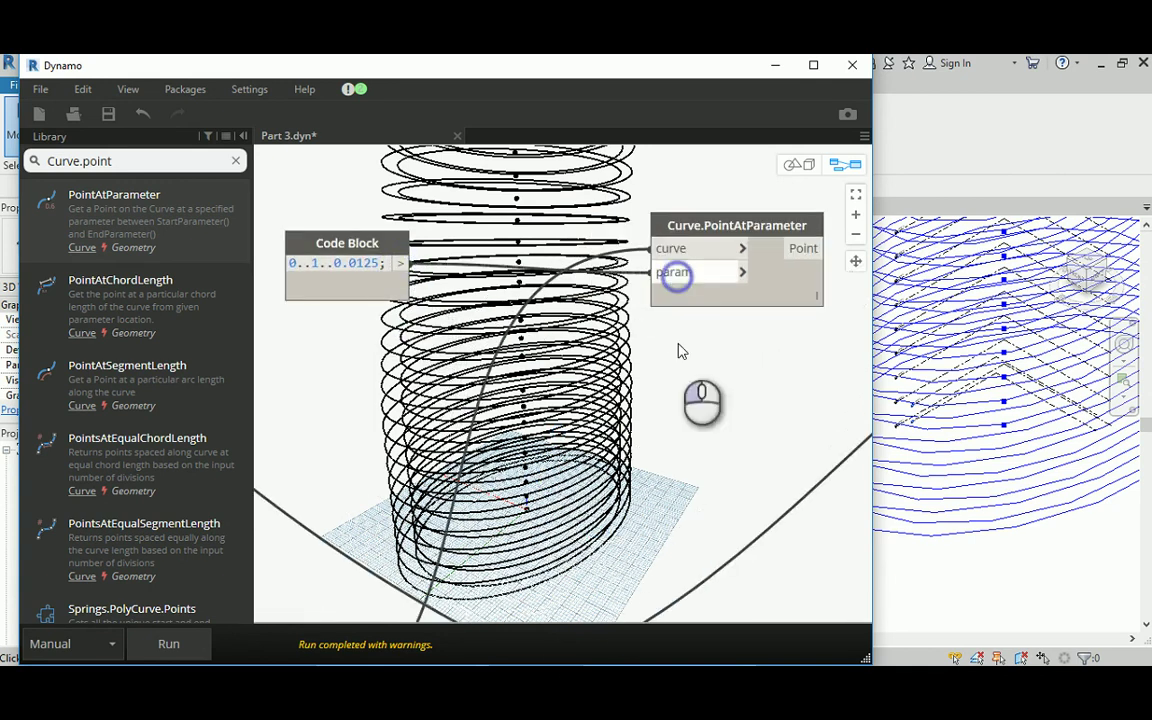
Move the 0..1..0.0125 Code Block closer to Curve.PointAtParameter and run the graph.
middle_drag(706, 370, 530, 410)
scroll(530, 408, down, 3)
drag(332, 324, 391, 290)
click(168, 644)
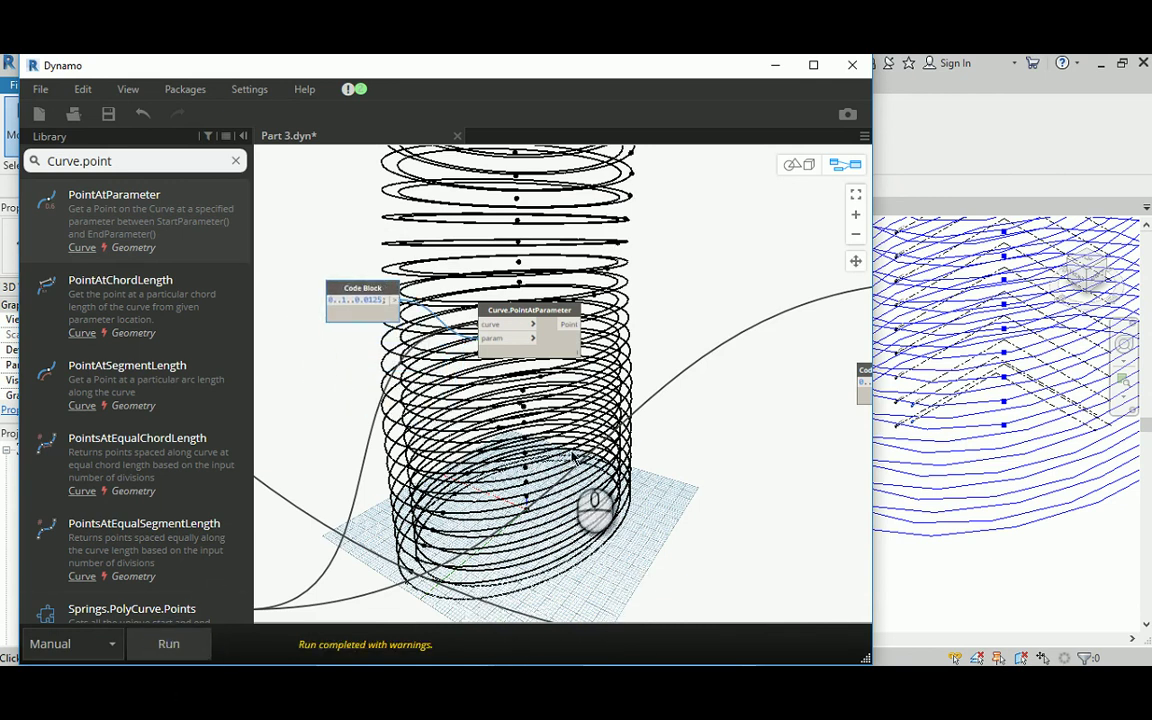
Set the lacing of Curve.PointAtParameter to Cross Product and run the graph.
click(797, 163)
drag(502, 385, 562, 390)
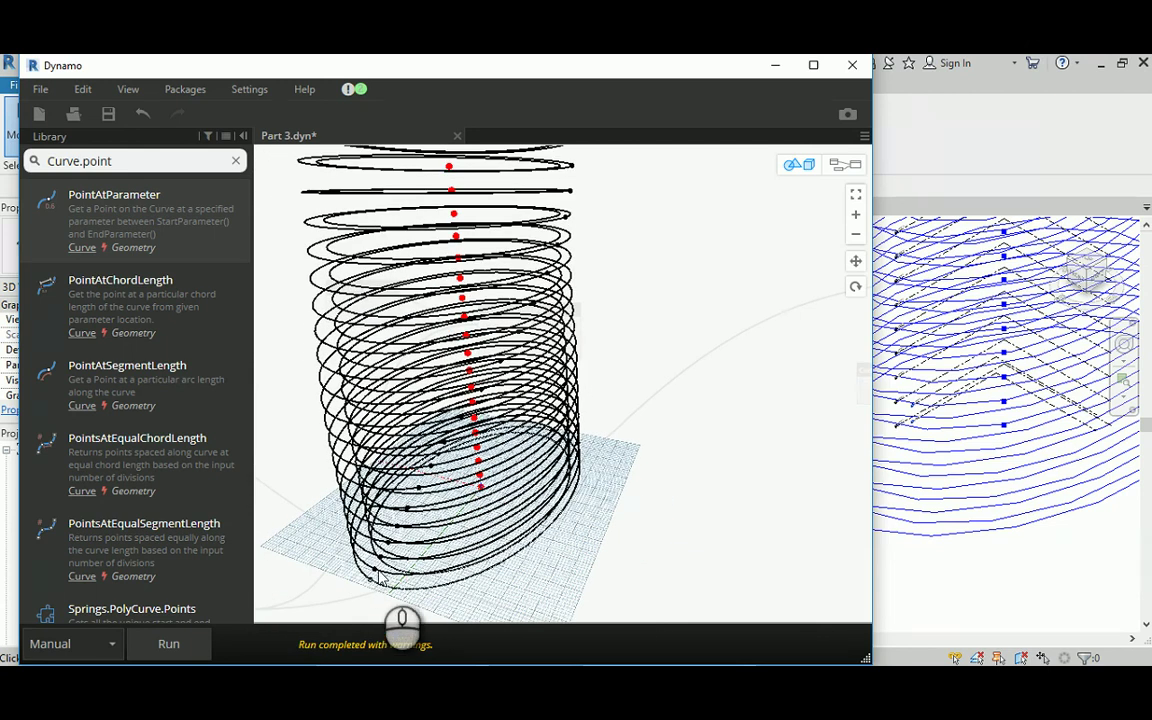
click(843, 165)
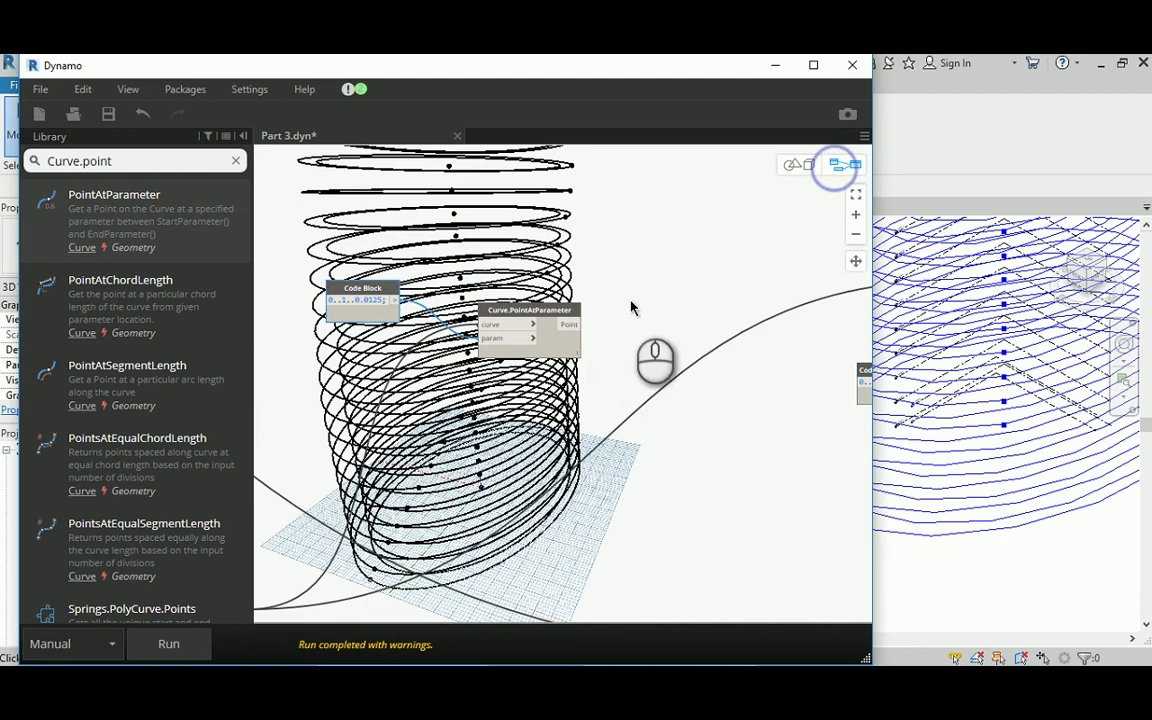
right_click(556, 344)
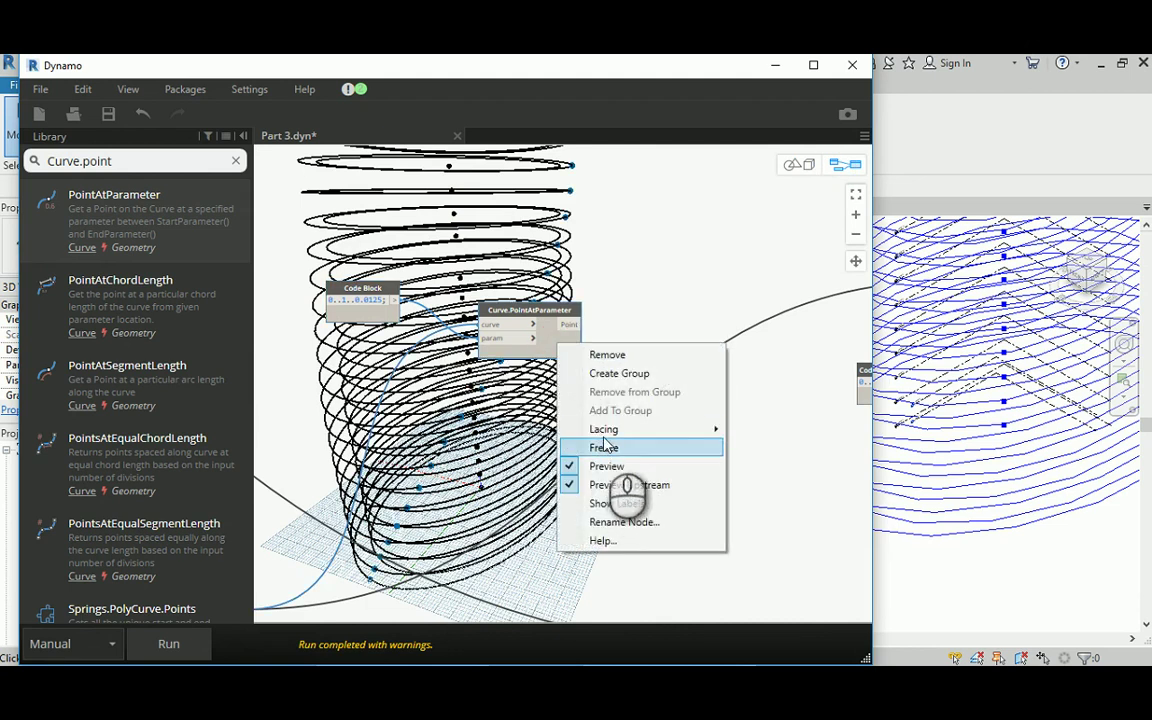
mouse_move(625, 437)
click(765, 466)
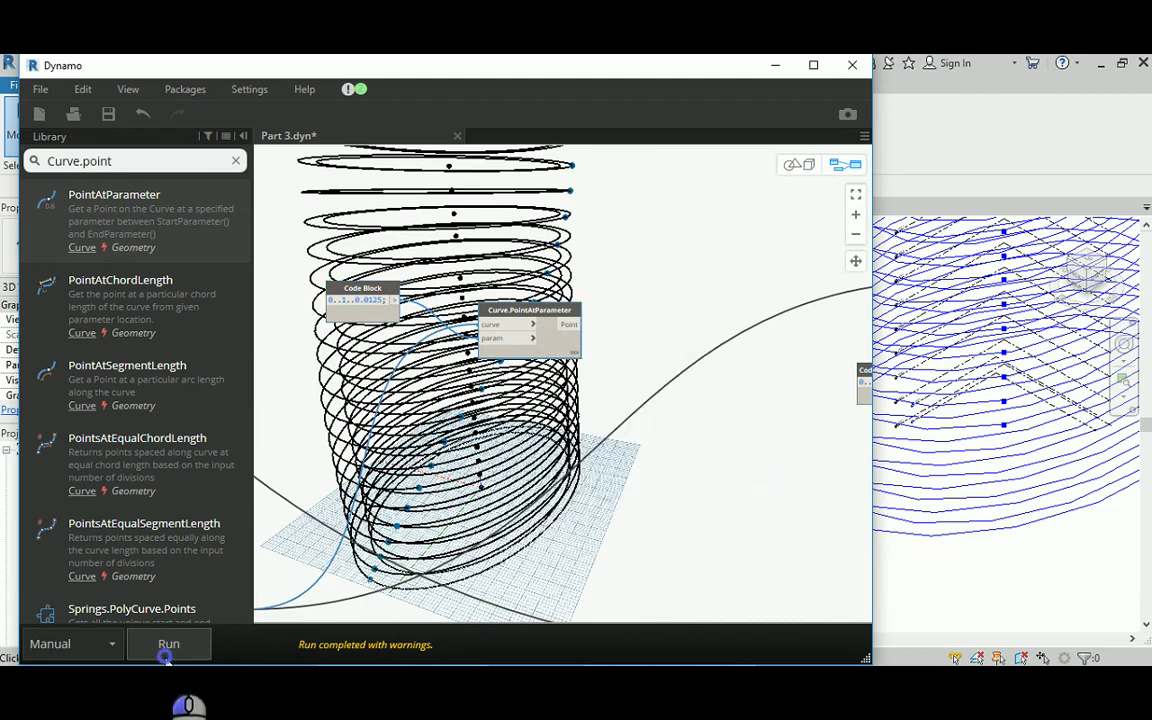
click(165, 646)
Examine the points distributed along the ellipses in the 3D preview and review the Flatten node feeding them.
middle_drag(442, 492, 433, 432)
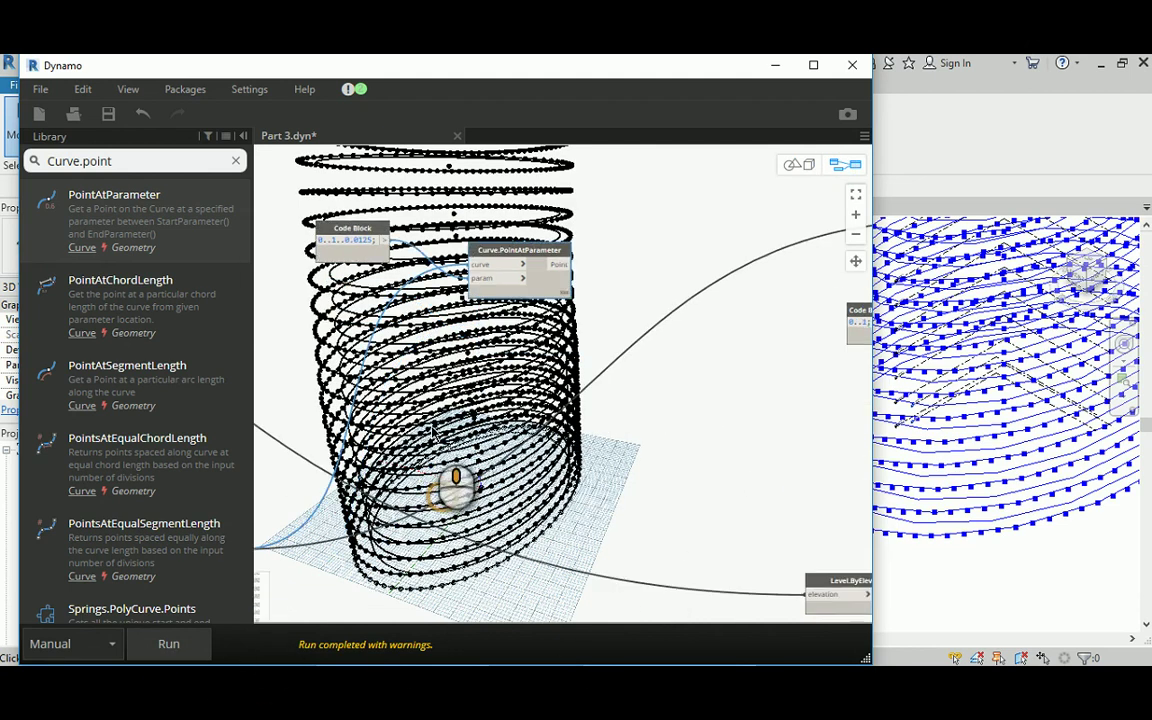
click(798, 165)
right_drag(400, 615, 413, 525)
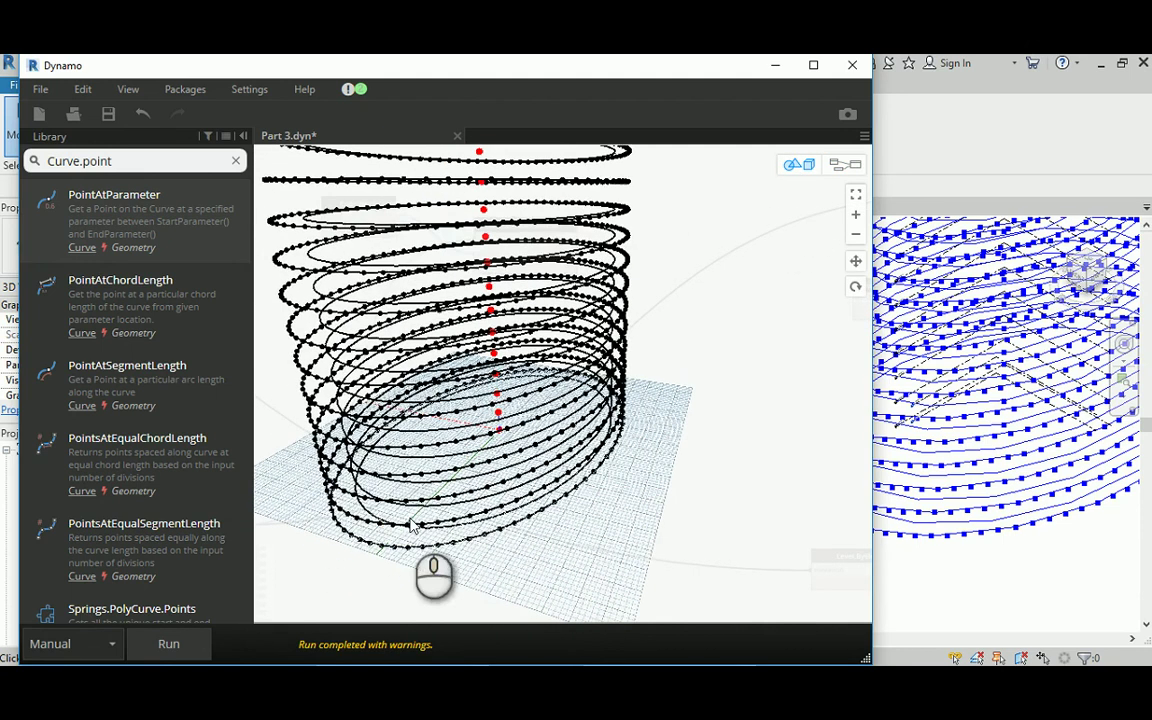
click(845, 164)
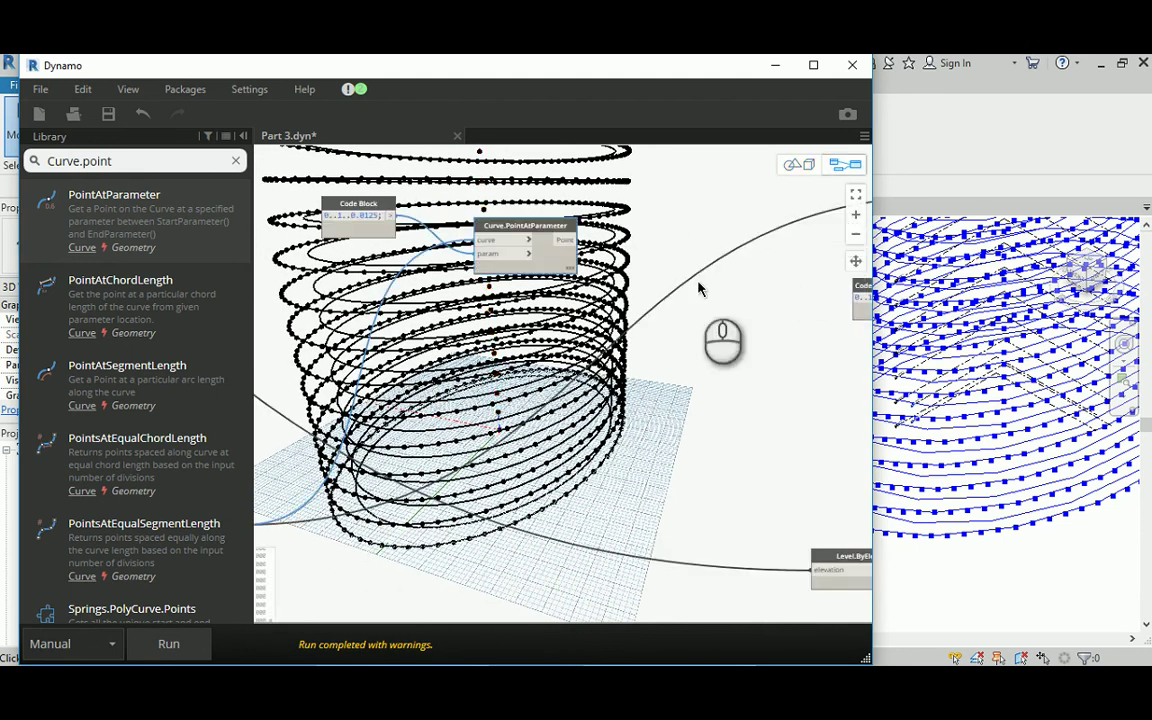
scroll(537, 423, down, 3)
scroll(389, 470, up, 5)
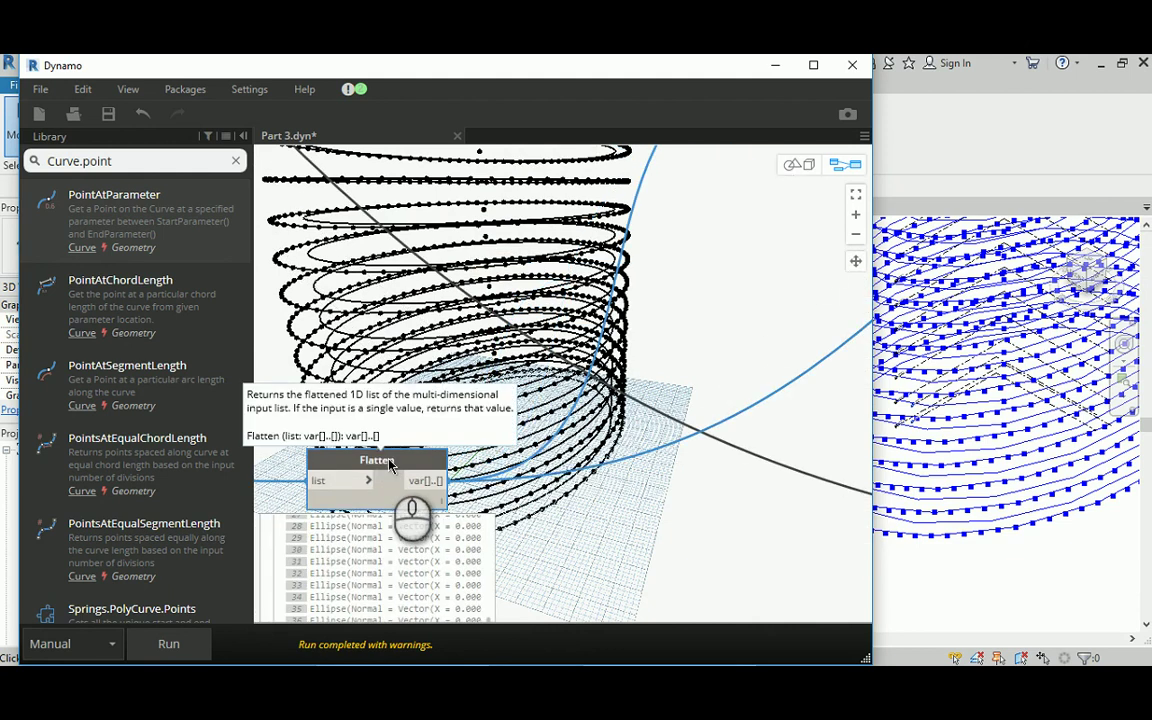
right_click(389, 462)
click(707, 316)
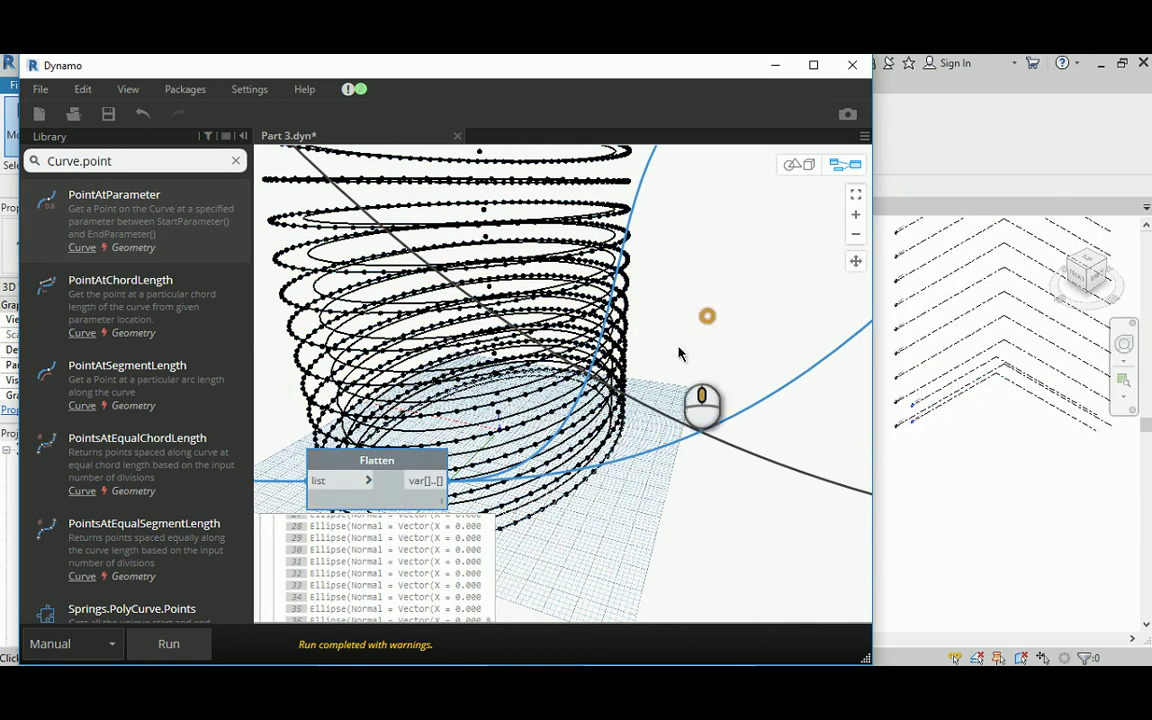
scroll(678, 352, down, 5)
scroll(505, 490, up, 3)
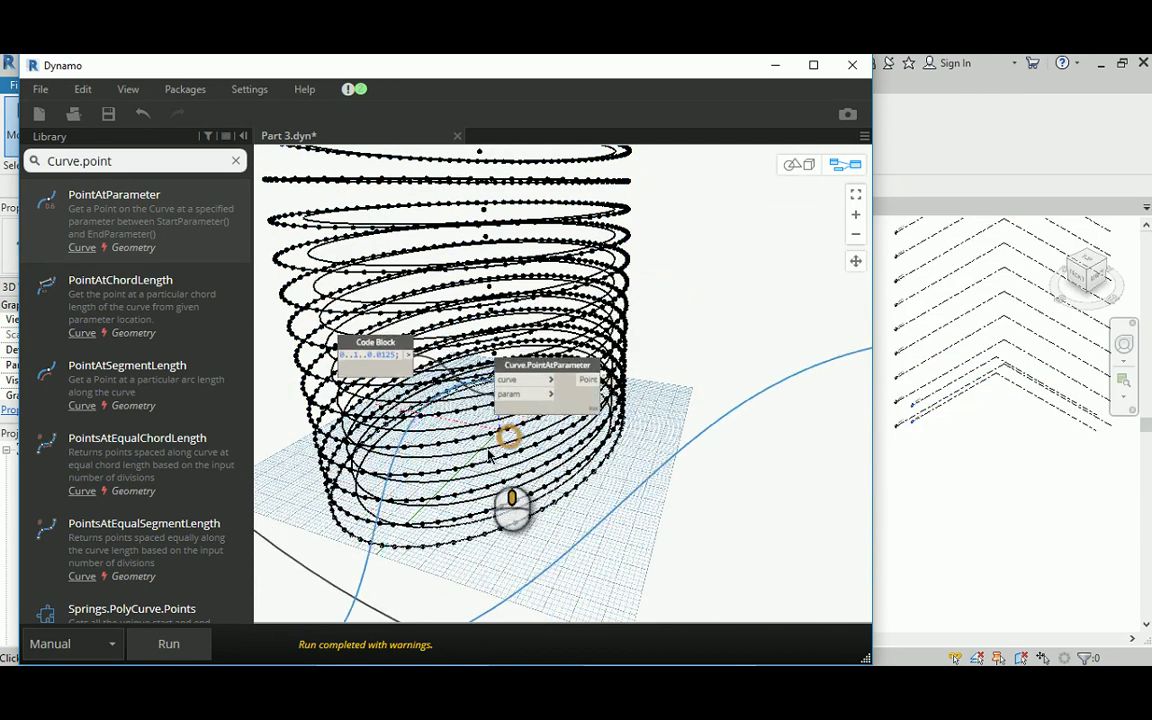
Search the library for "Polygon.by" and place a Polygon.ByPoints node.
click(533, 378)
double_click(131, 160)
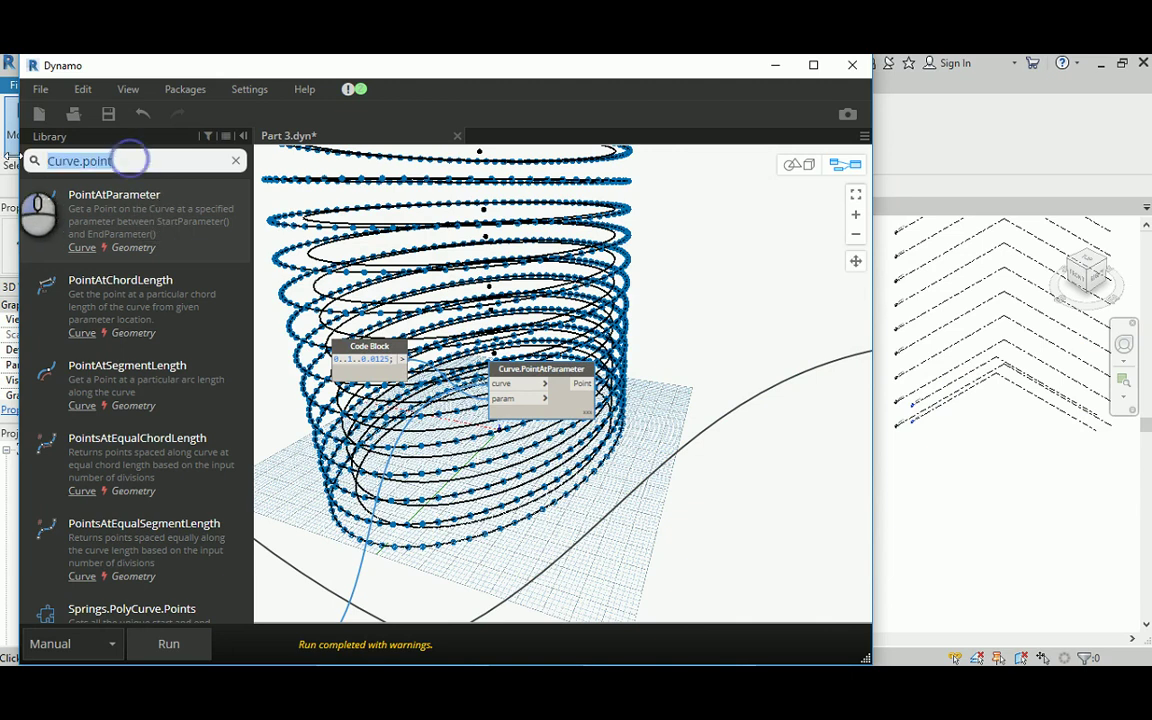
text(Polyg)
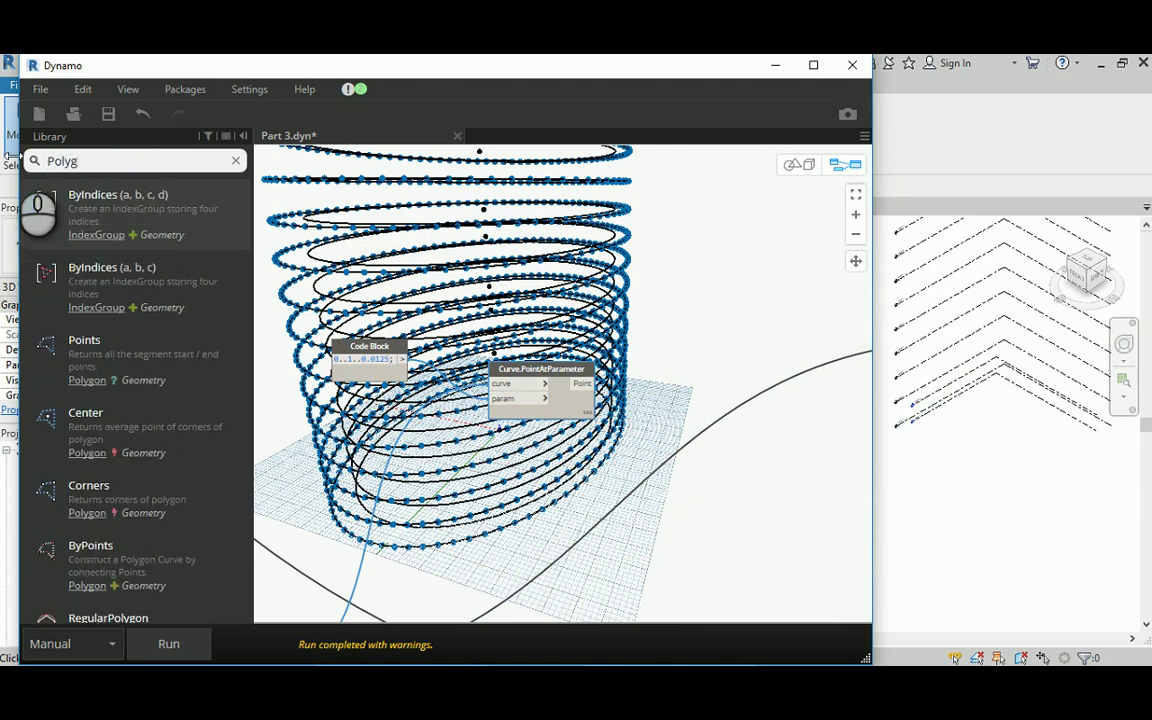
text(one)
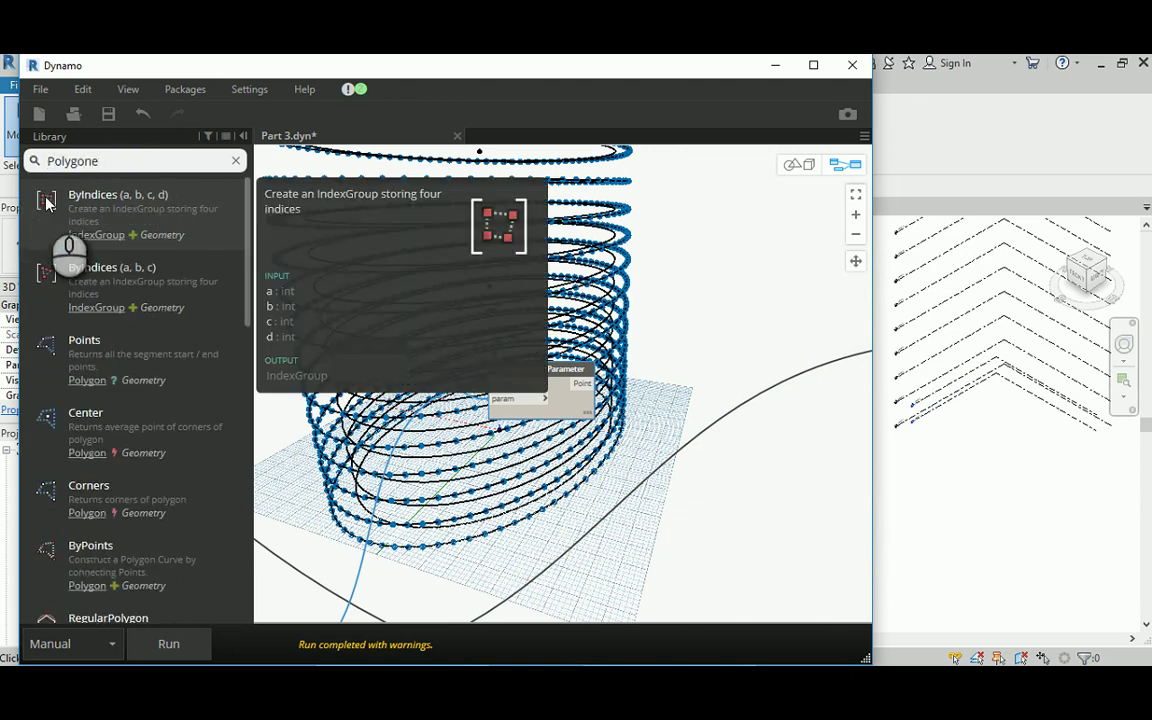
text(.by)
key(BackSpace)
key(BackSpace)
key(BackSpace)
key(BackSpace)
text(.by)
click(97, 196)
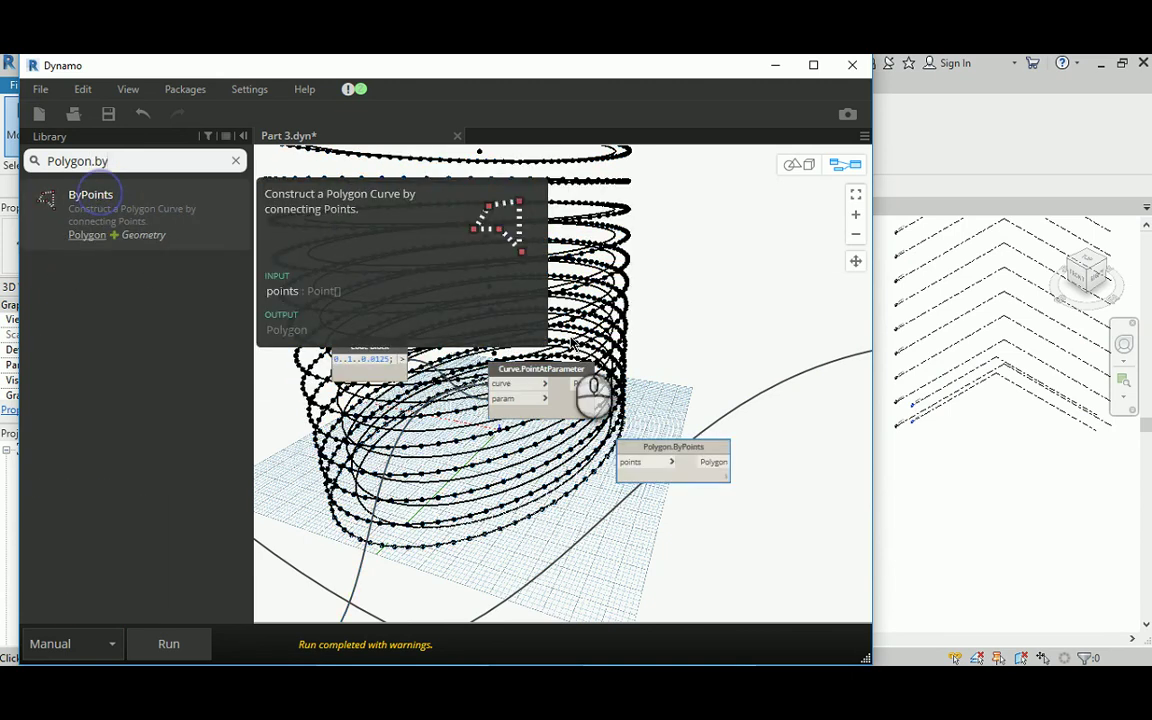
Place Polygon.ByPoints between Curve.PointAtParameter and List.GetItemAtIndex, and connect the Point output to its points input.
middle_drag(713, 395, 468, 381)
drag(420, 430, 466, 284)
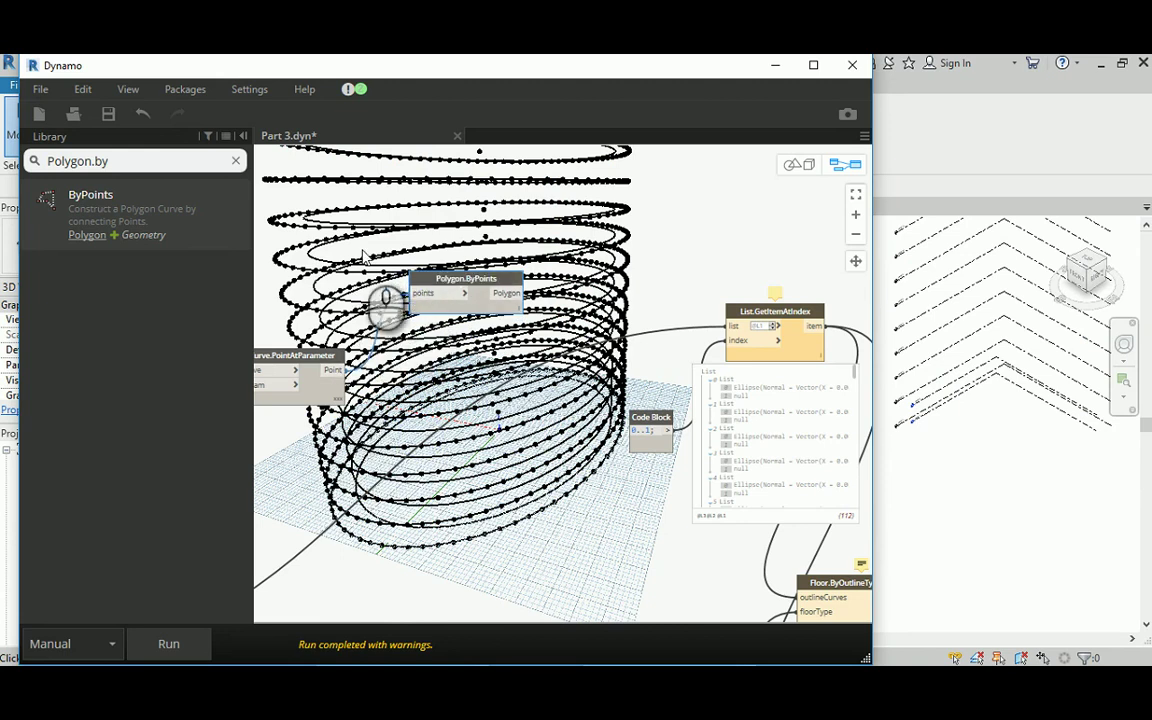
middle_drag(374, 252, 416, 236)
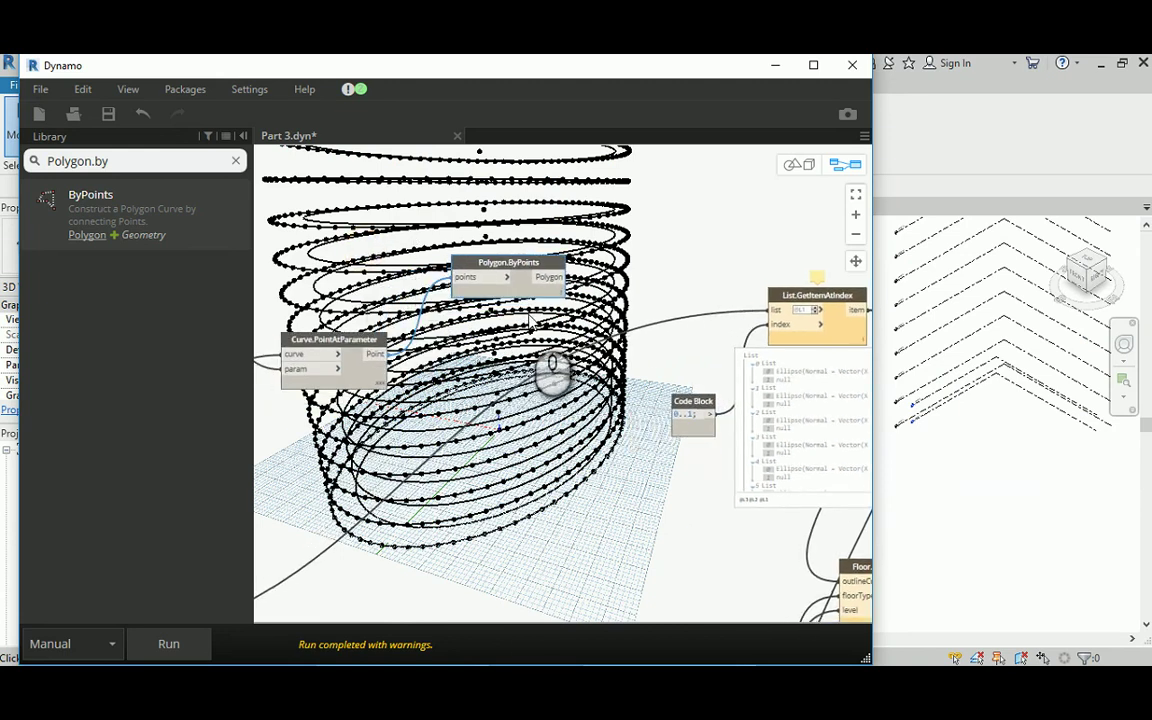
Connect the Polygon output of Polygon.ByPoints to the list input of List.GetItemAtIndex, replacing the existing connection.
middle_drag(598, 266, 516, 262)
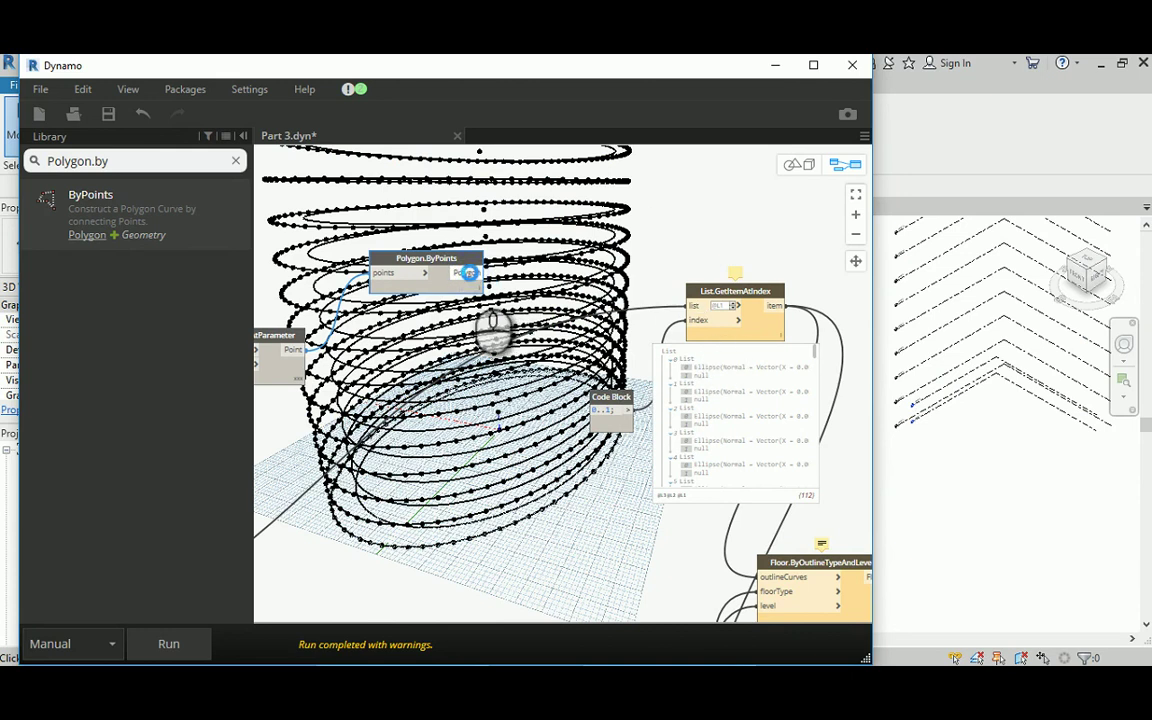
drag(469, 272, 686, 304)
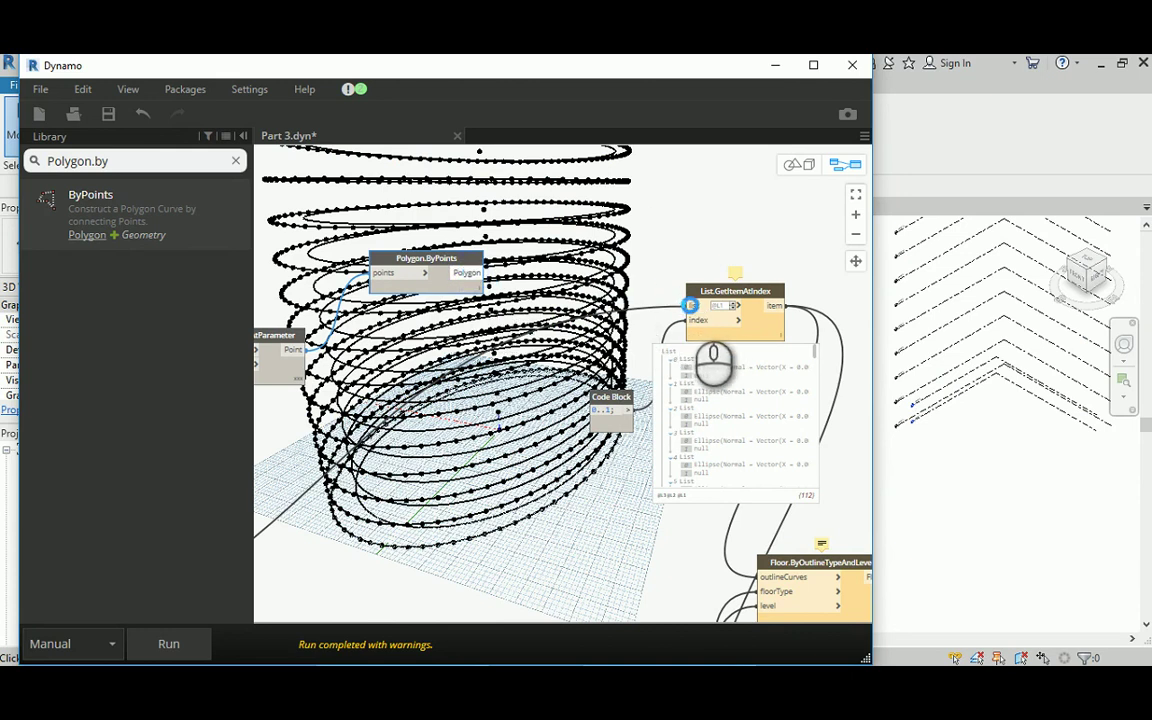
drag(692, 307, 690, 308)
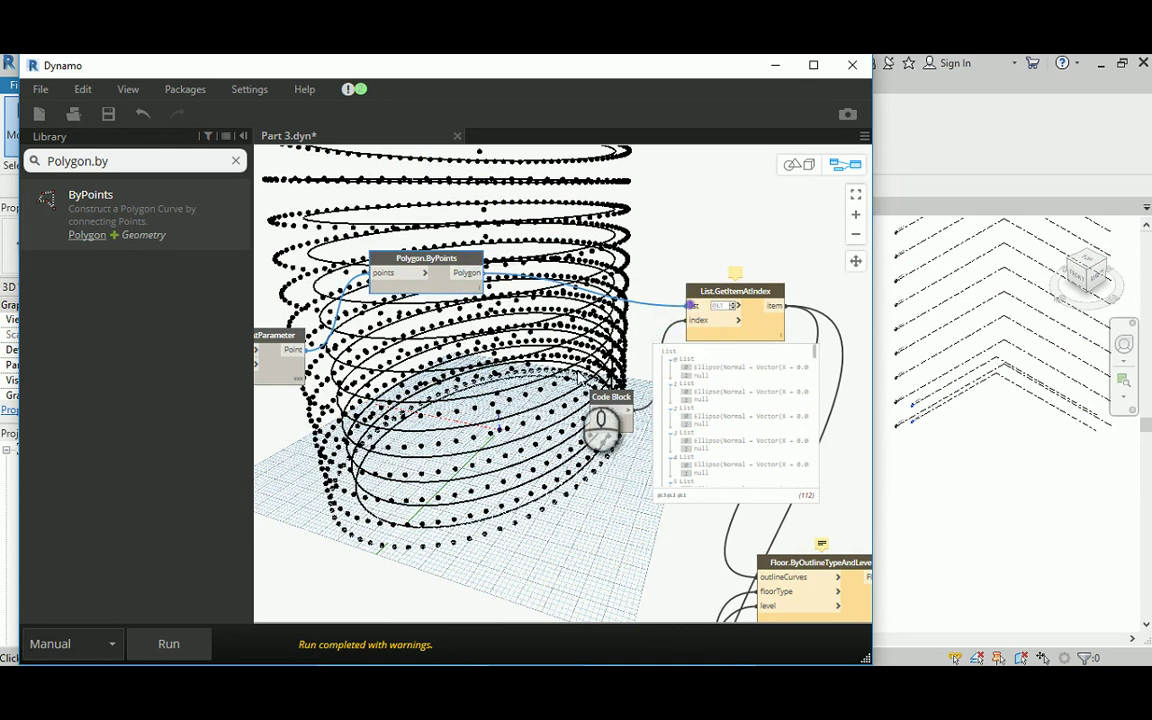
Keep the outlineCurves connection, disconnect the outline input of the other Floor.ByOutlineTypeAndLevel node, and run the graph.
middle_drag(577, 366, 281, 521)
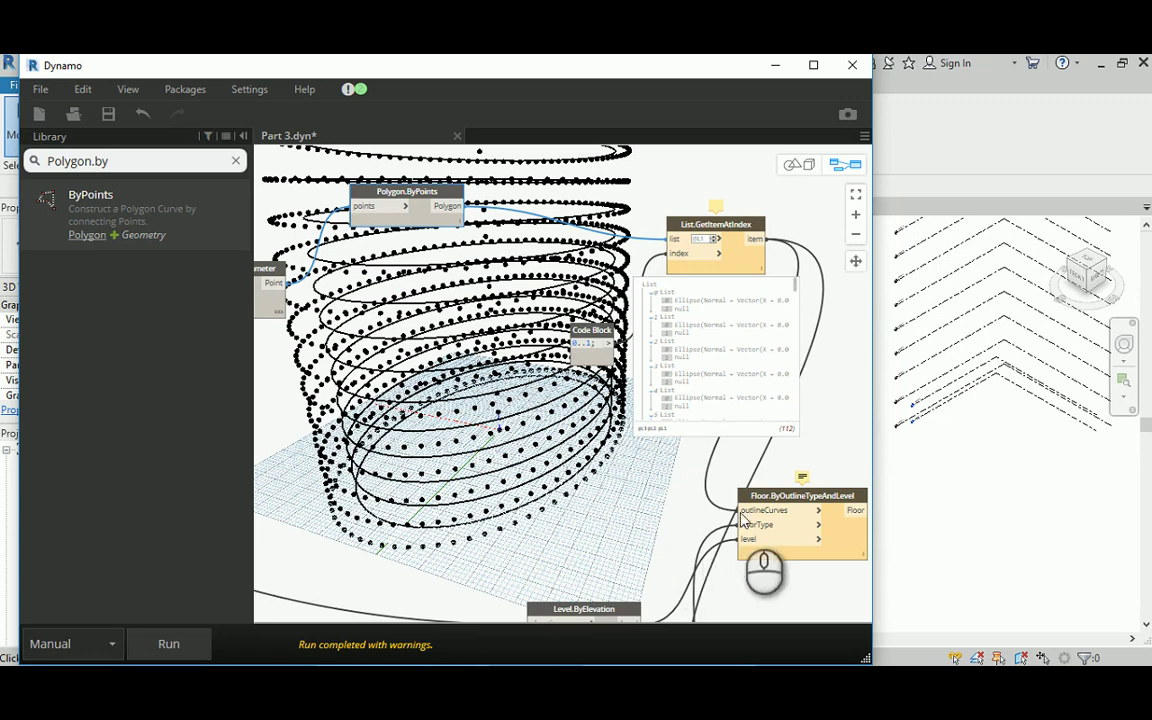
mouse_move(747, 512)
mouse_down()
mouse_move(671, 508)
mouse_move(575, 460)
mouse_move(830, 275)
mouse_move(710, 478)
mouse_move(735, 515)
mouse_up()
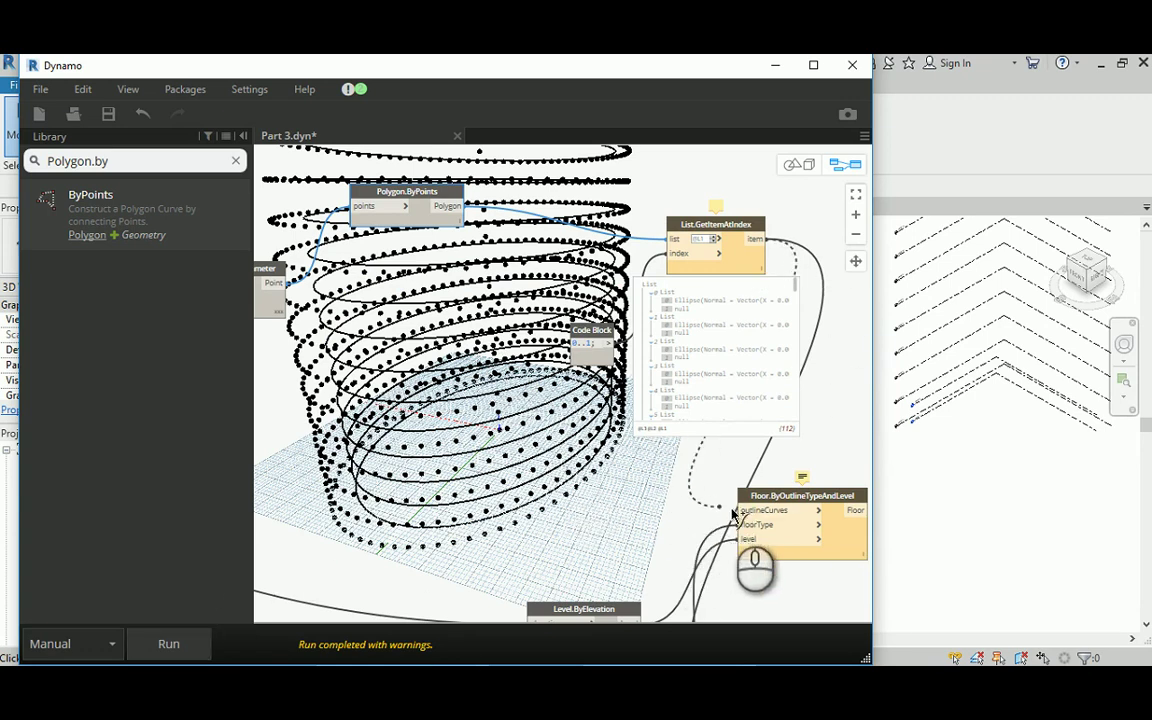
click(745, 512)
middle_drag(672, 509, 545, 310)
click(632, 503)
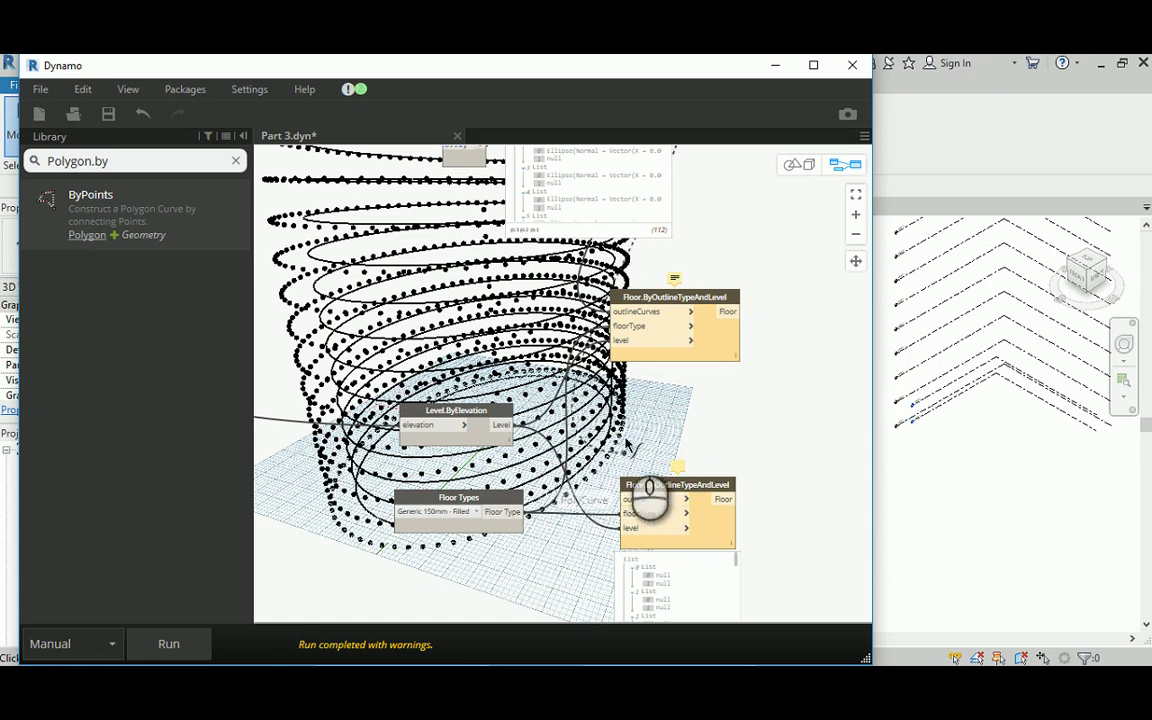
click(192, 643)
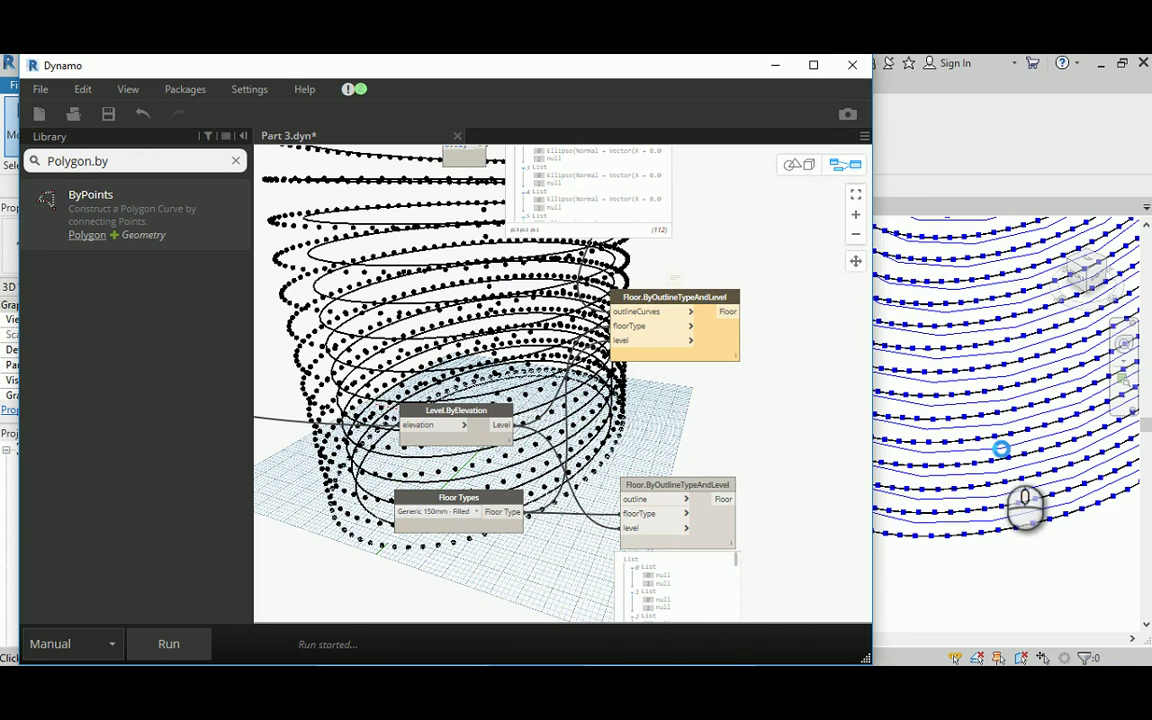
Minimise Dynamo and display Revit's 3D view in the Shaded visual style with shadows on.
scroll(1002, 460, up, 5)
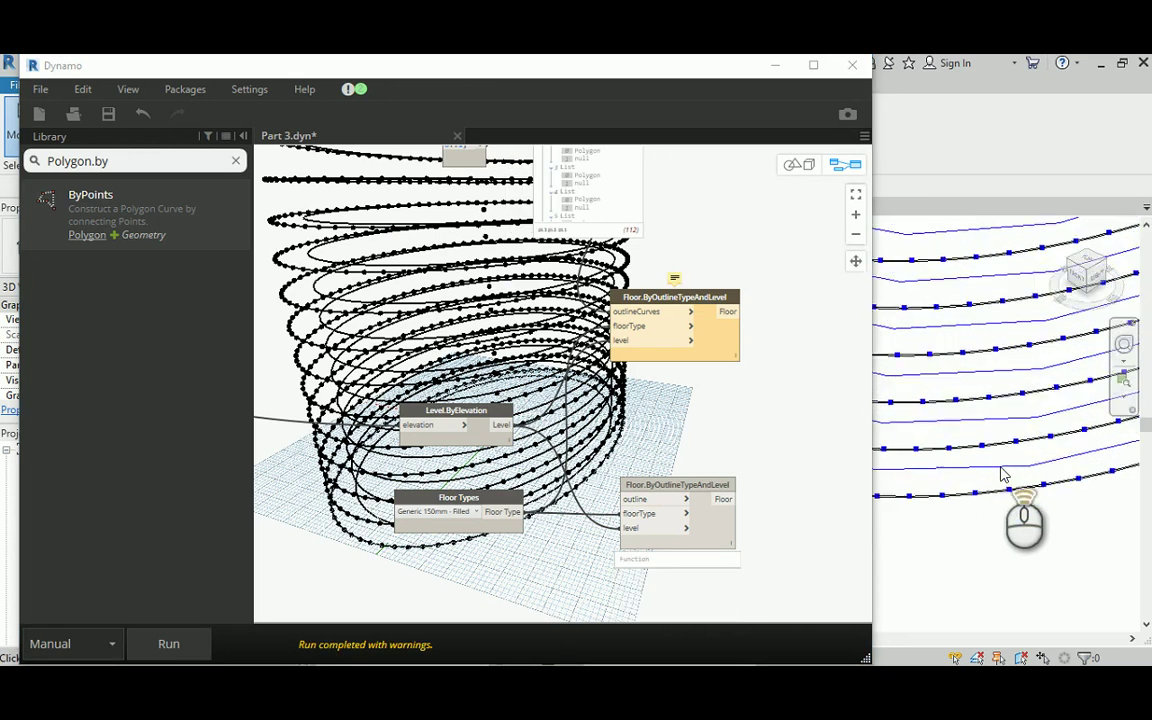
scroll(1002, 470, up, 5)
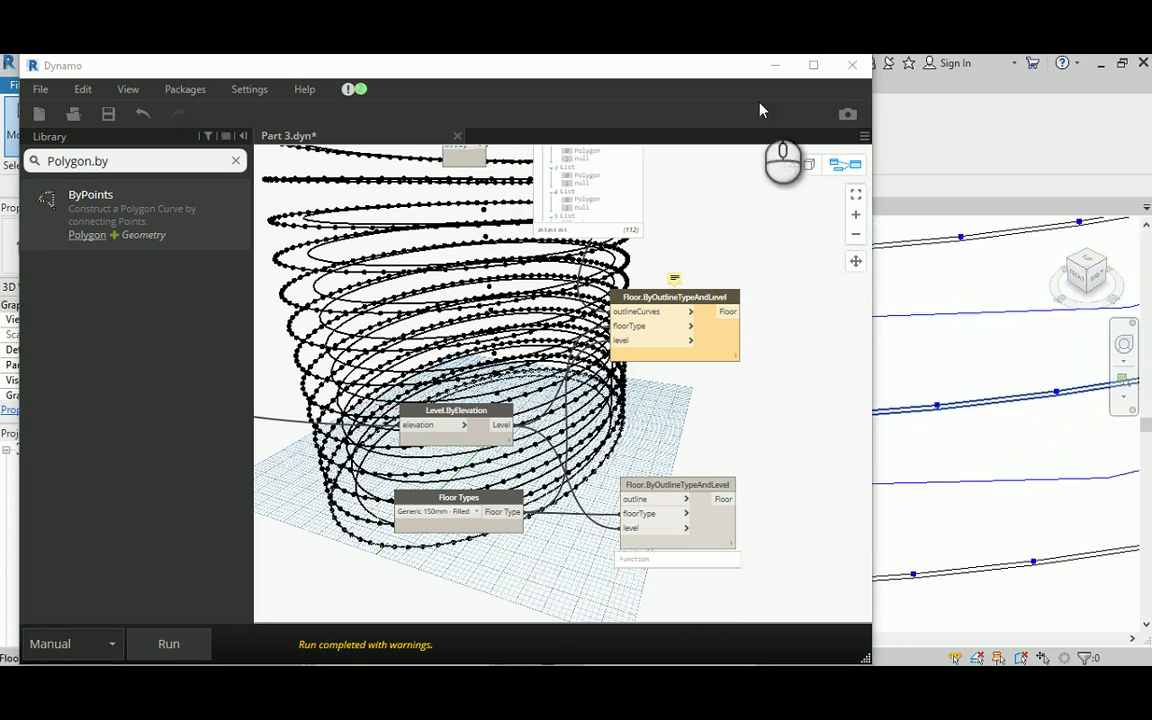
click(774, 72)
click(303, 638)
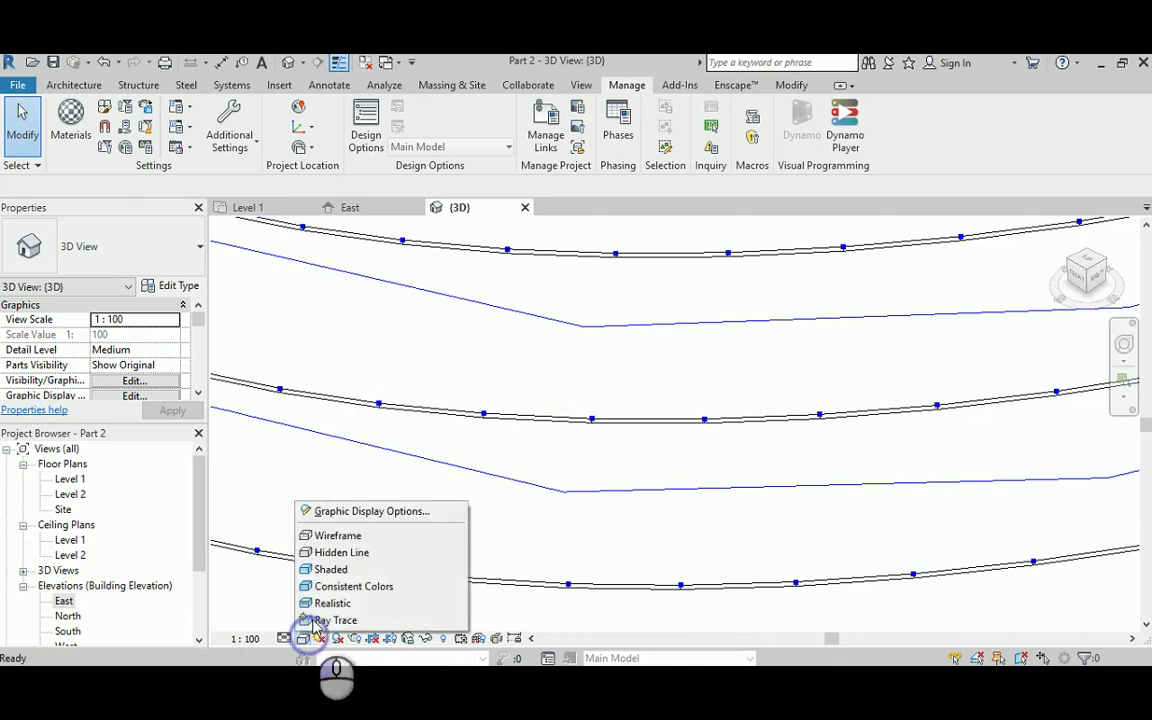
click(320, 570)
shift+middle_drag(609, 473, 452, 553)
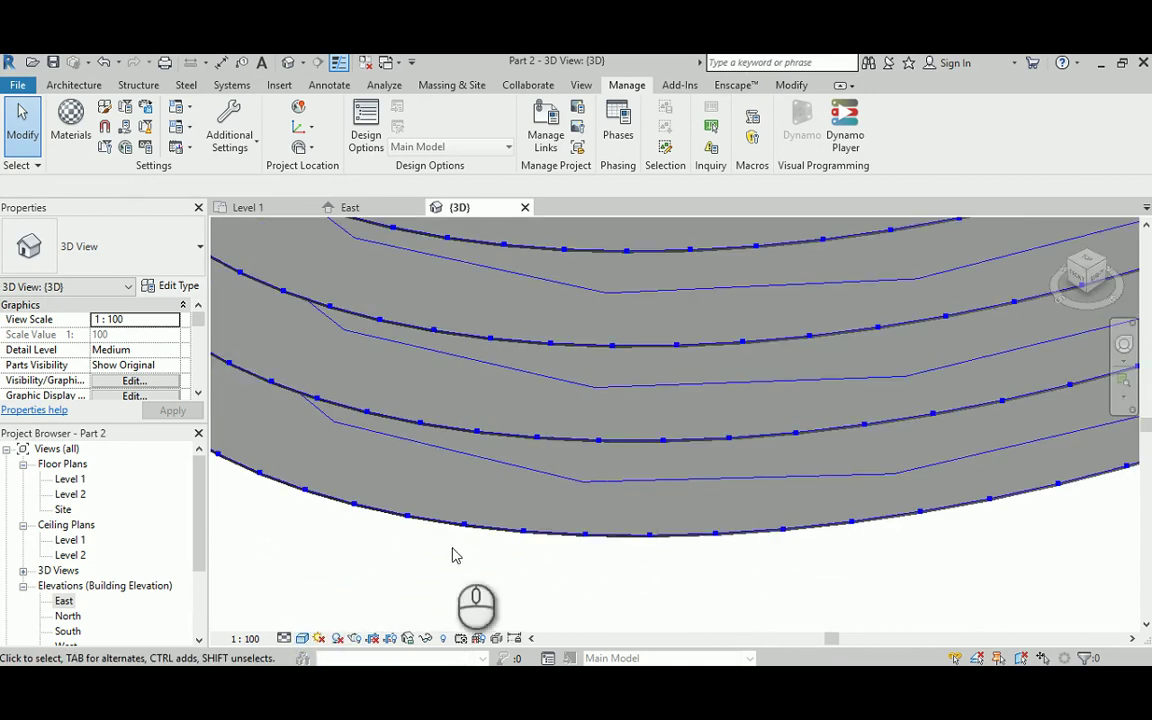
click(338, 640)
Examine the floor slabs around the tower's base in the shaded 3D view and switch back to Dynamo.
scroll(770, 416, down, 3)
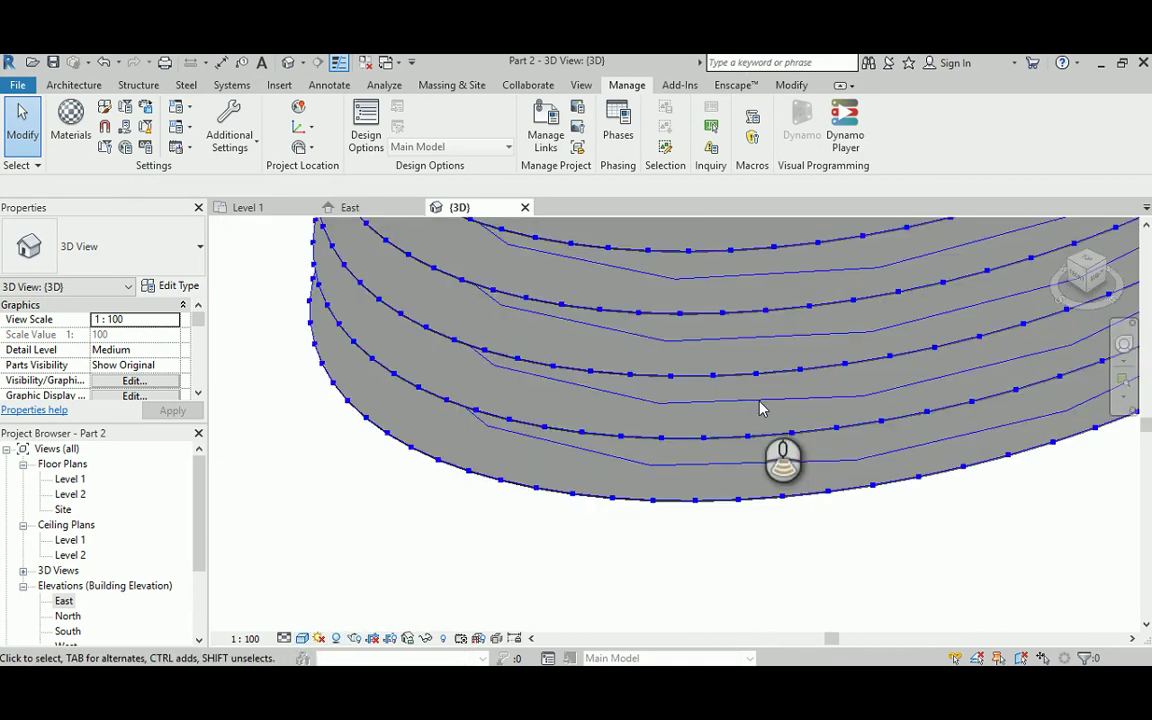
middle_drag(836, 303, 818, 445)
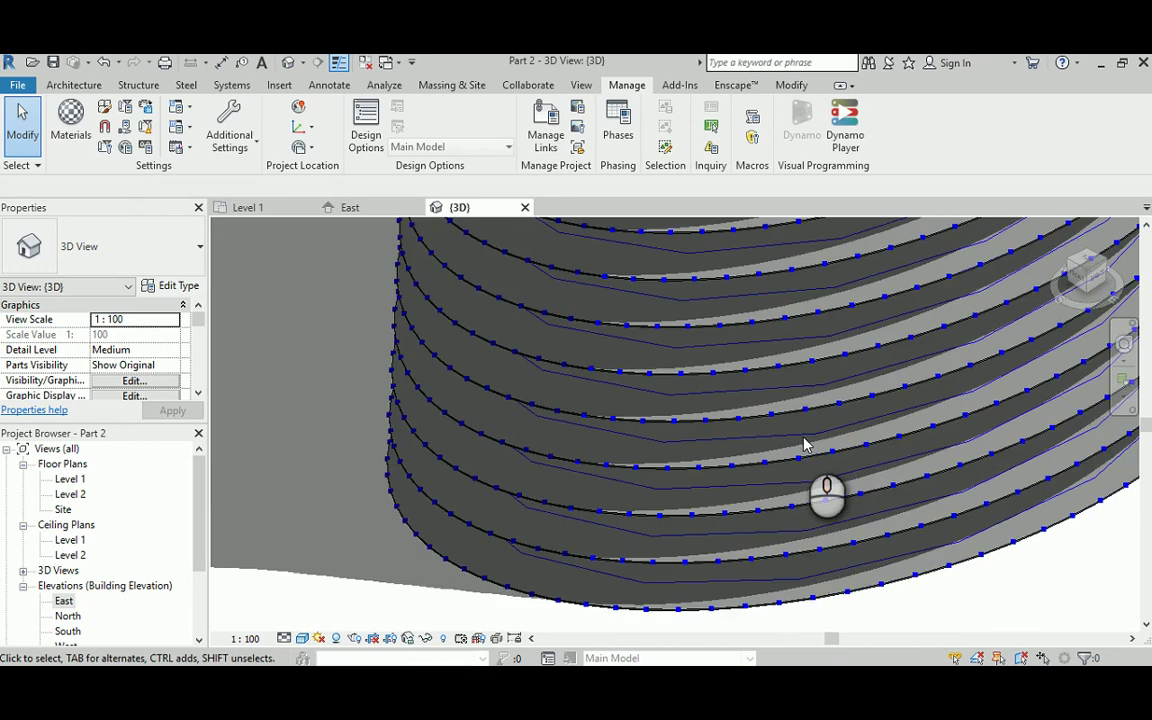
middle_drag(990, 450, 866, 452)
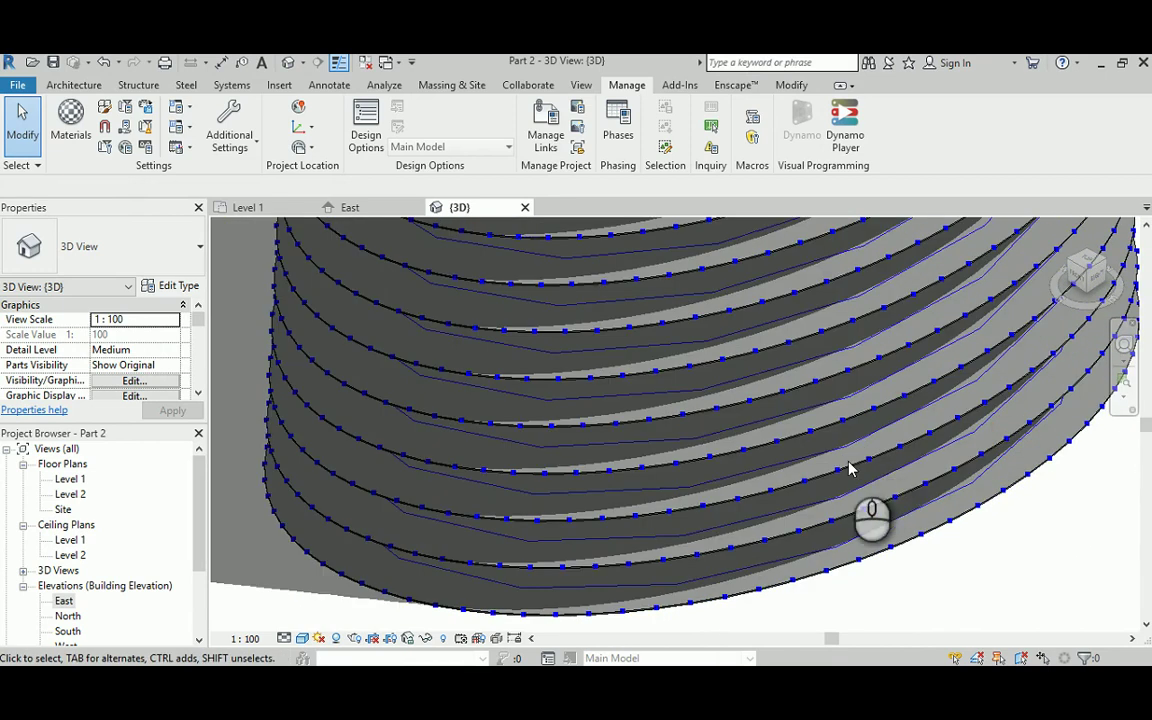
scroll(789, 448, down, 3)
middle_drag(879, 522, 966, 524)
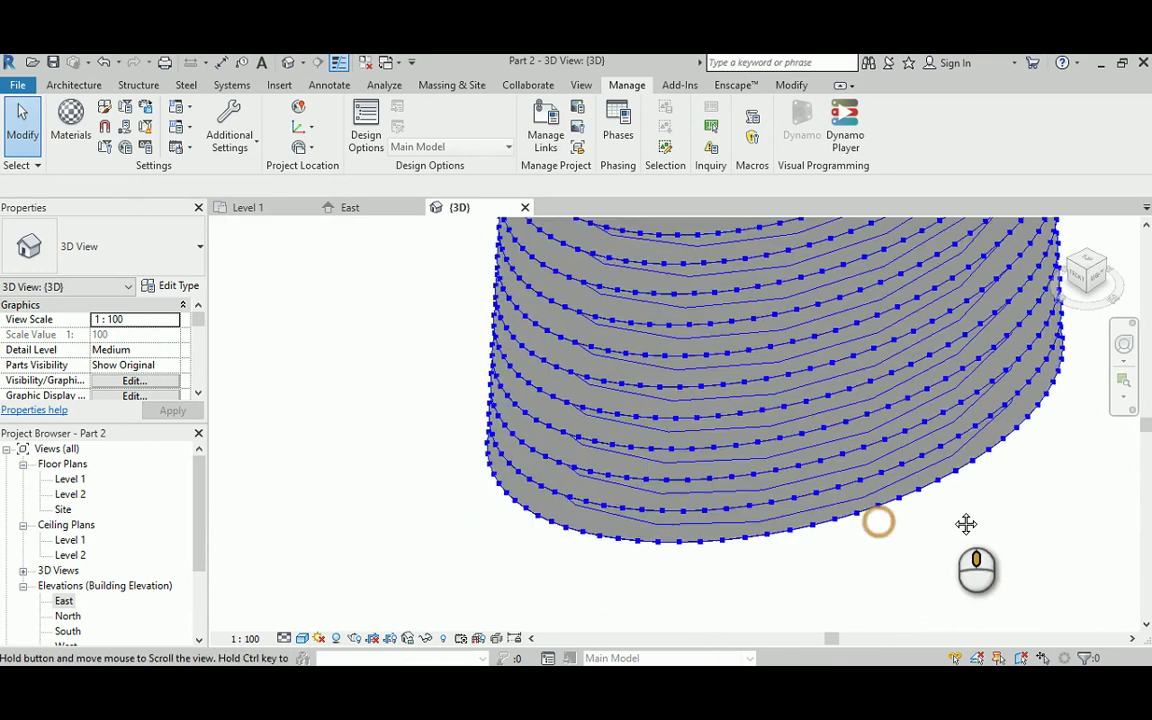
scroll(983, 542, up, 5)
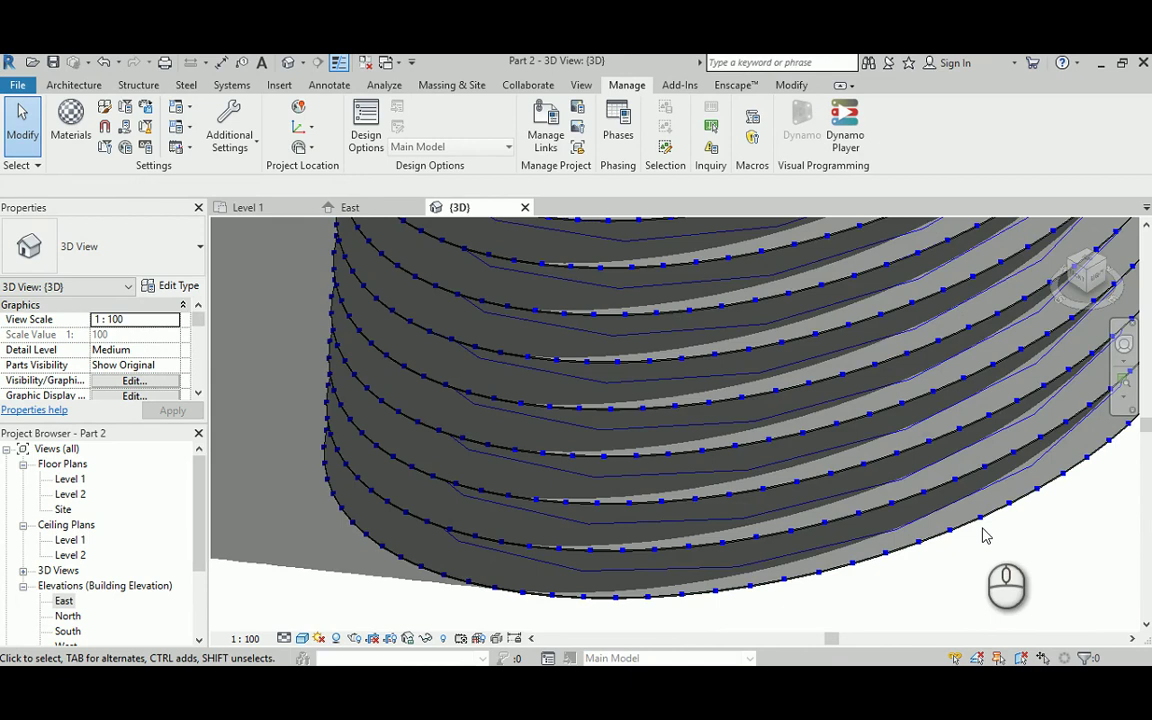
middle_drag(841, 540, 1018, 548)
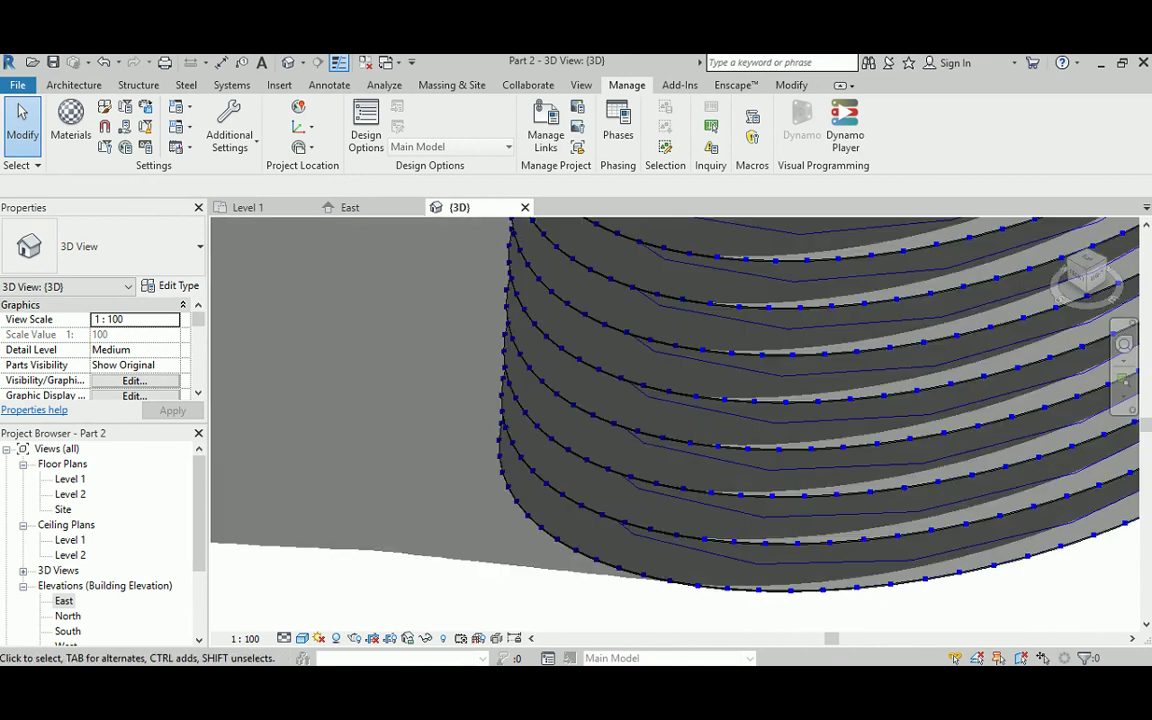
mouse_move(669, 700)
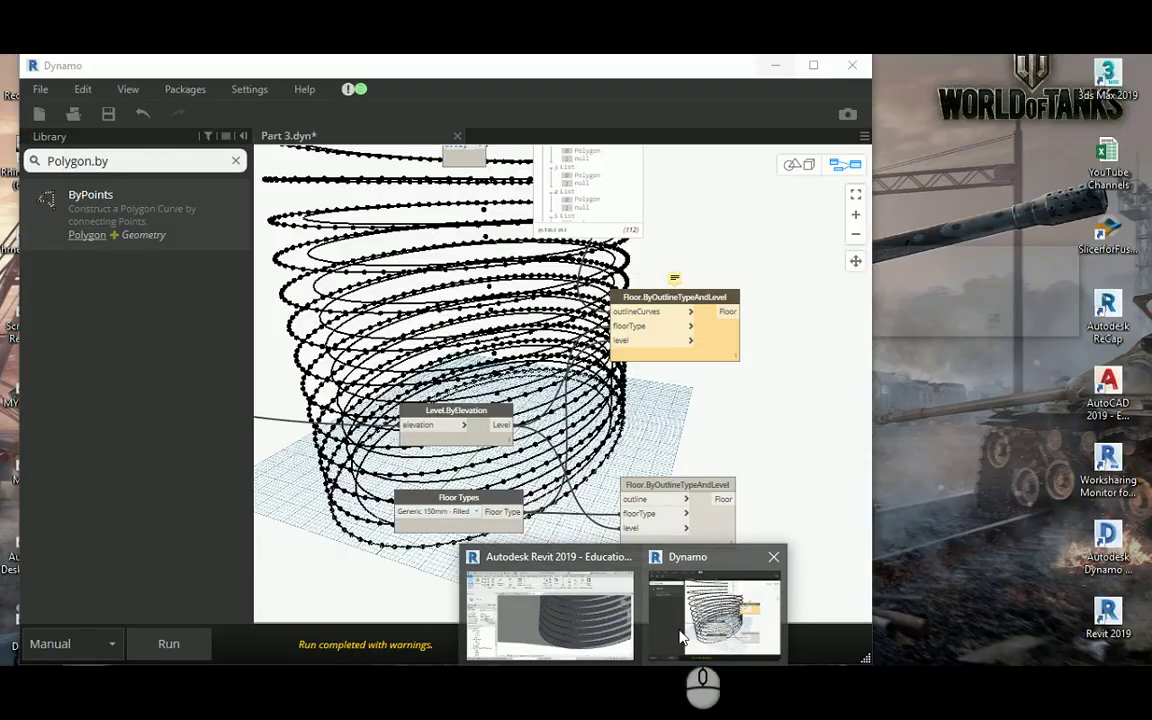
click(679, 632)
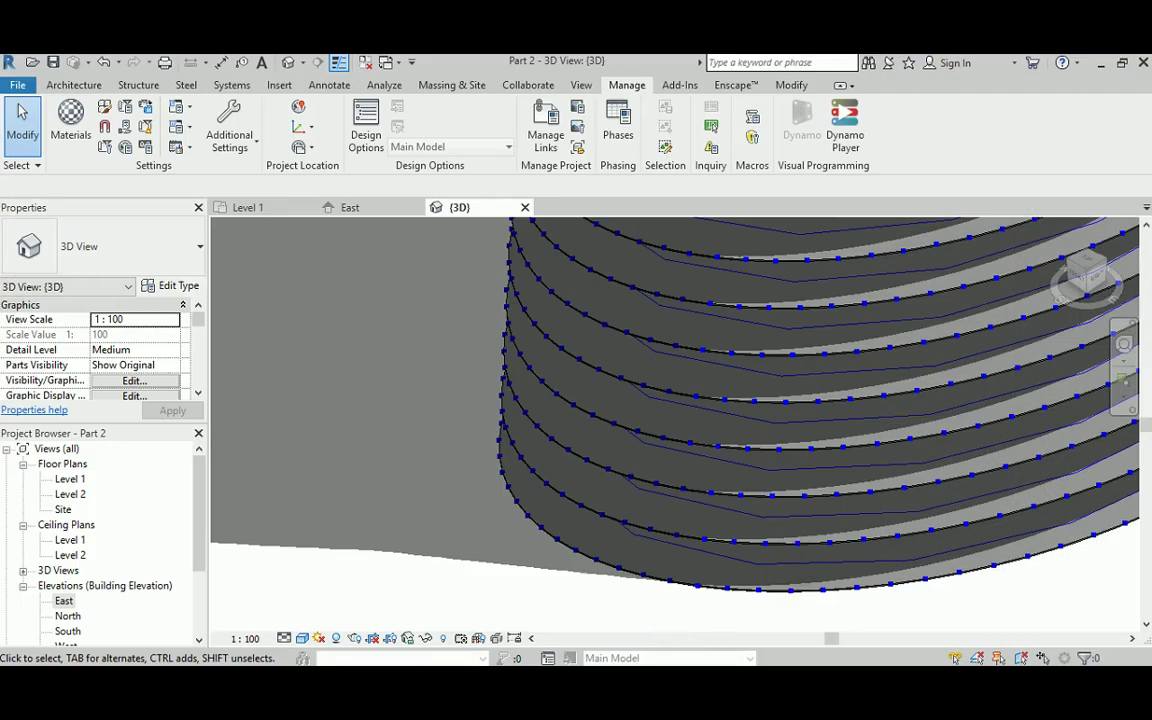
Bring Dynamo back to the front and delete the spare Floor.ByOutlineTypeAndLevel node whose outline input is unconnected.
mouse_move(640, 698)
click(679, 612)
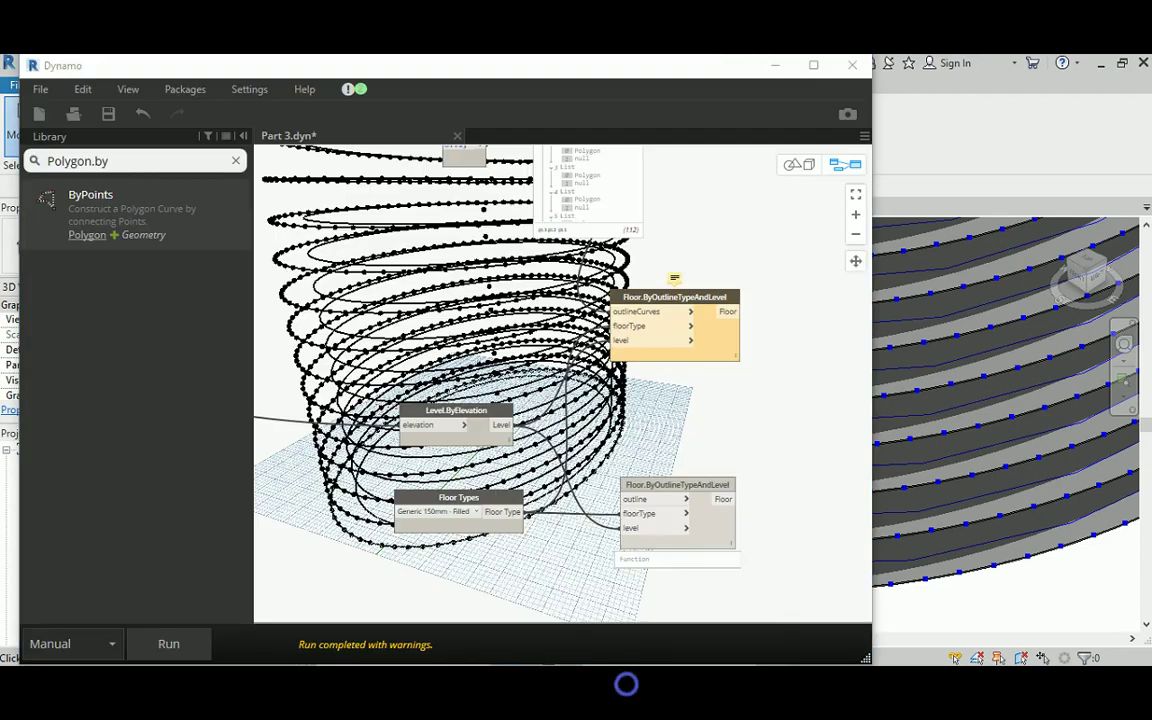
click(573, 637)
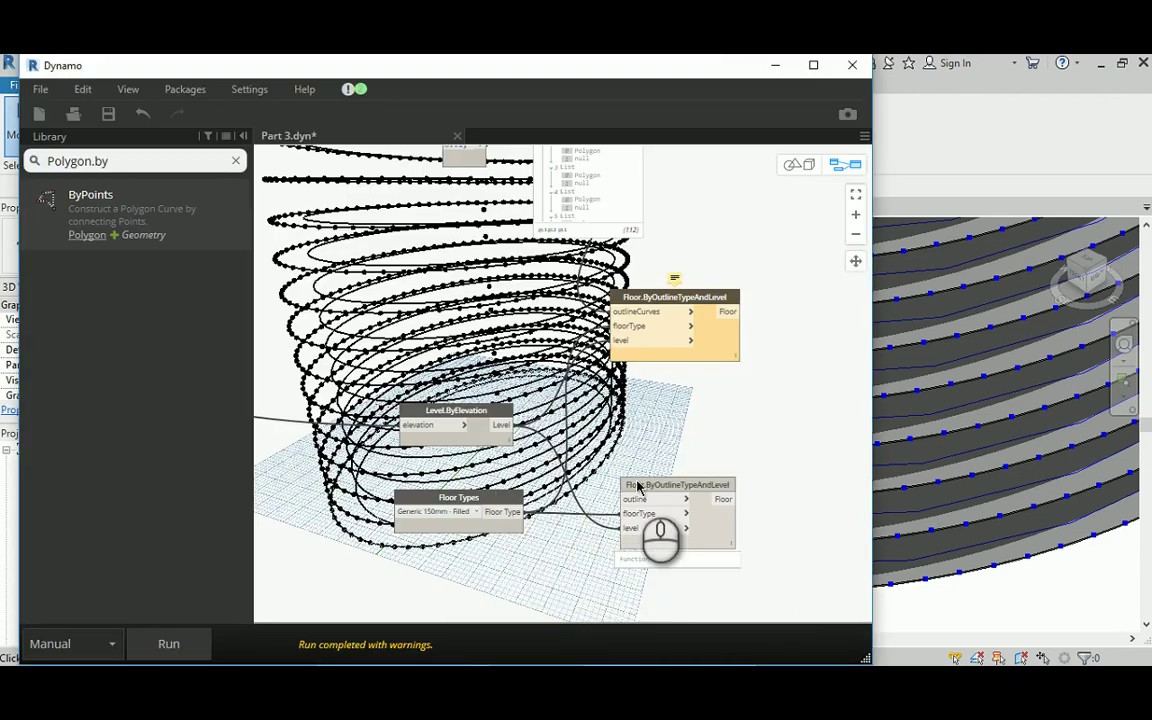
middle_drag(638, 486, 662, 459)
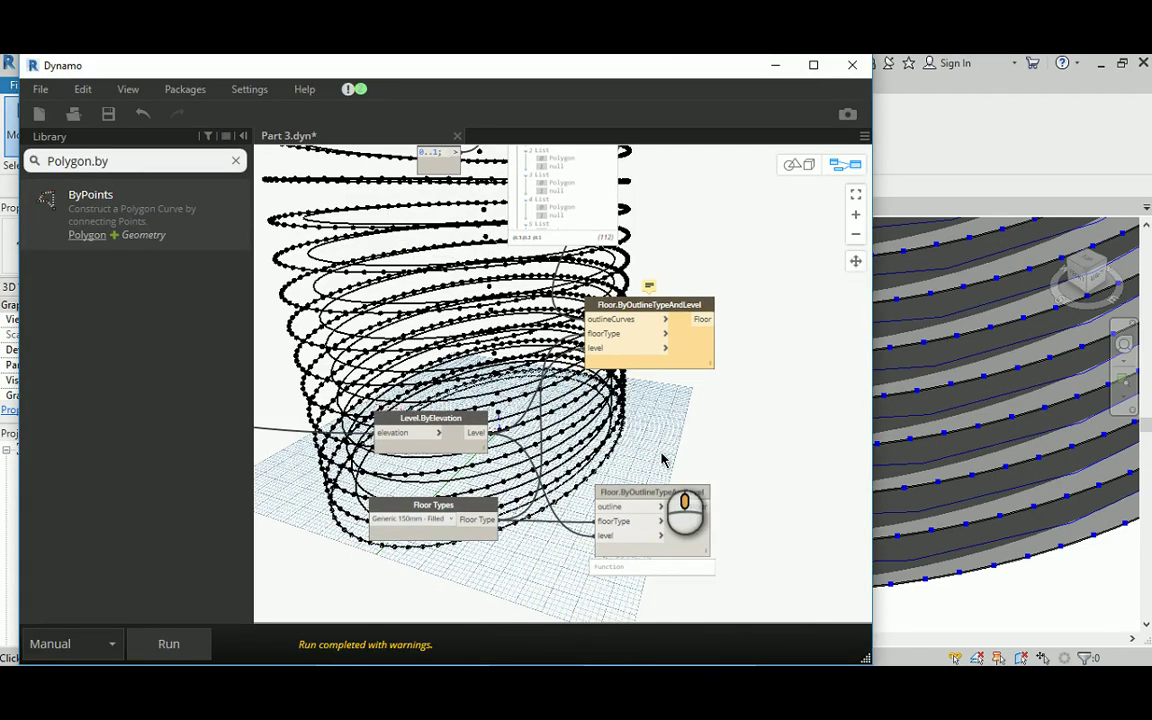
drag(650, 495, 727, 466)
right_click(727, 466)
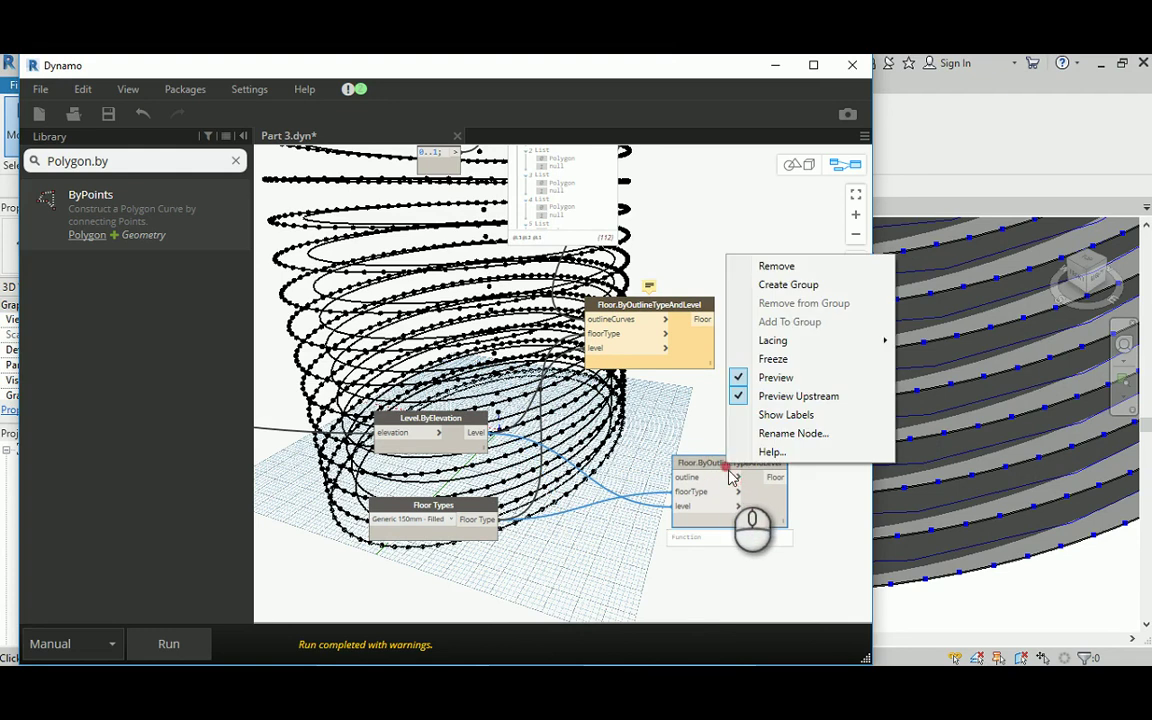
click(780, 267)
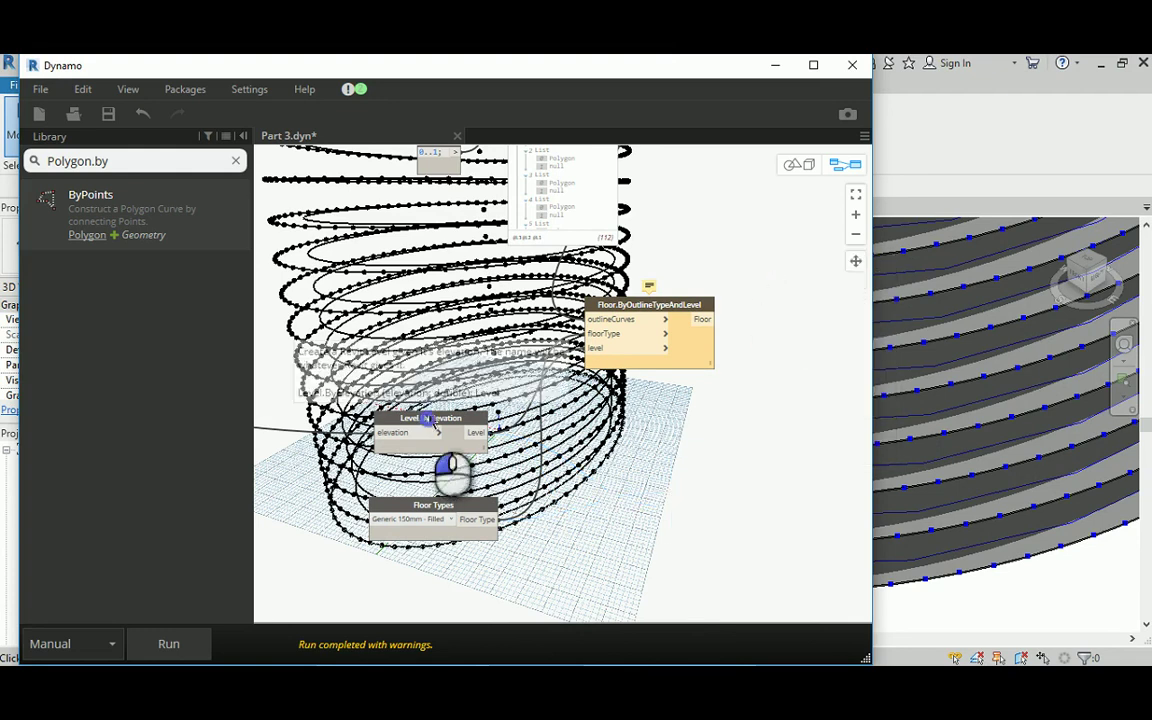
Move the Level.ByElevation and Floor Types nodes up beside the remaining Floor.ByOutlineTypeAndLevel node and inspect that node's output list.
drag(430, 417, 405, 306)
drag(430, 505, 392, 372)
middle_drag(549, 423, 560, 492)
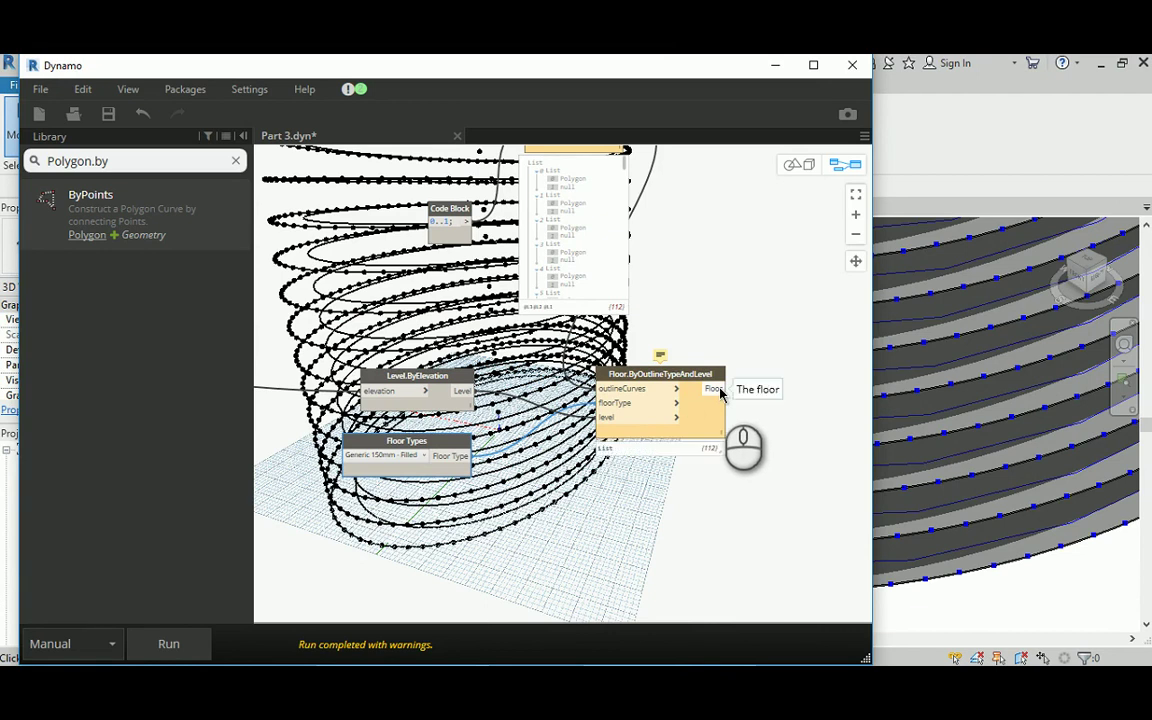
mouse_move(715, 448)
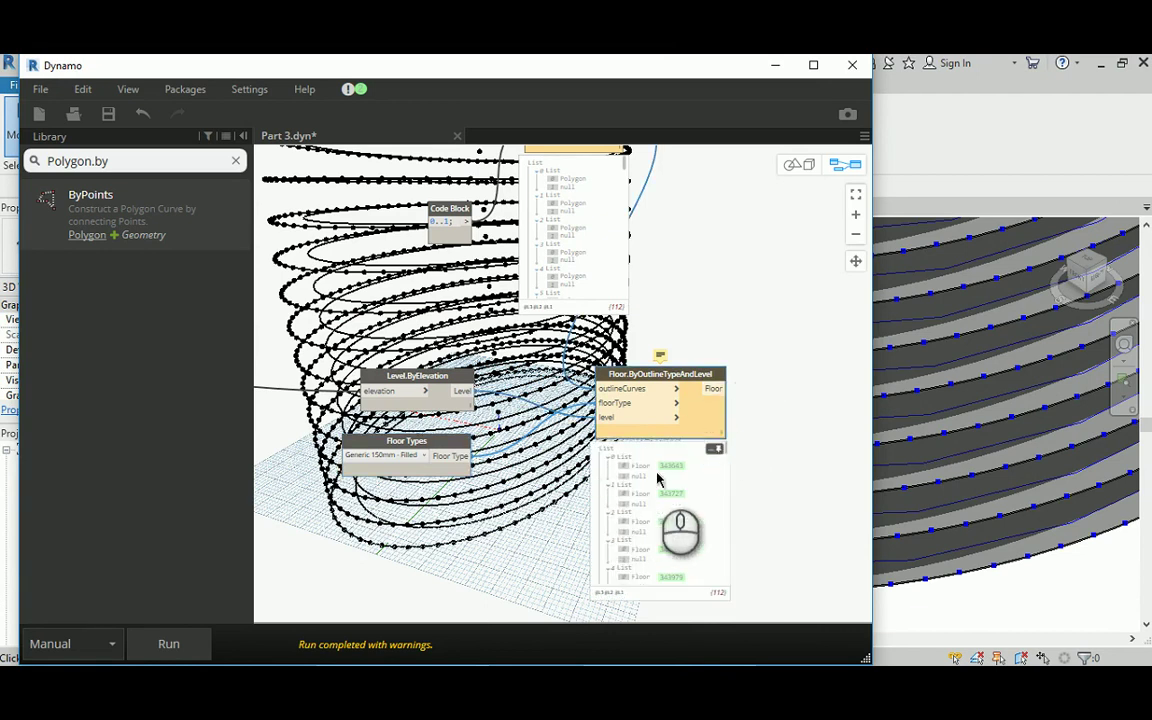
scroll(785, 481, up, 3)
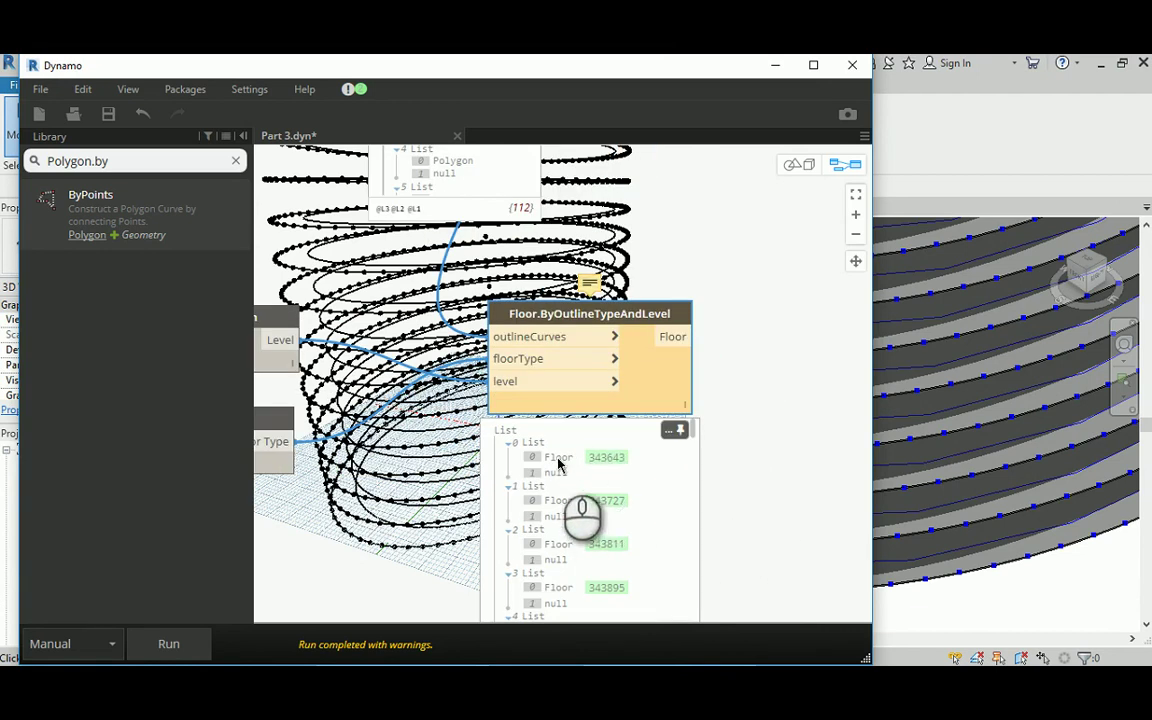
Line up the Polygon.ByPoints node with Curve.PointAtParameter and move the 0..1..0.0125 code block below them.
middle_drag(401, 322, 594, 577)
middle_drag(475, 416, 526, 561)
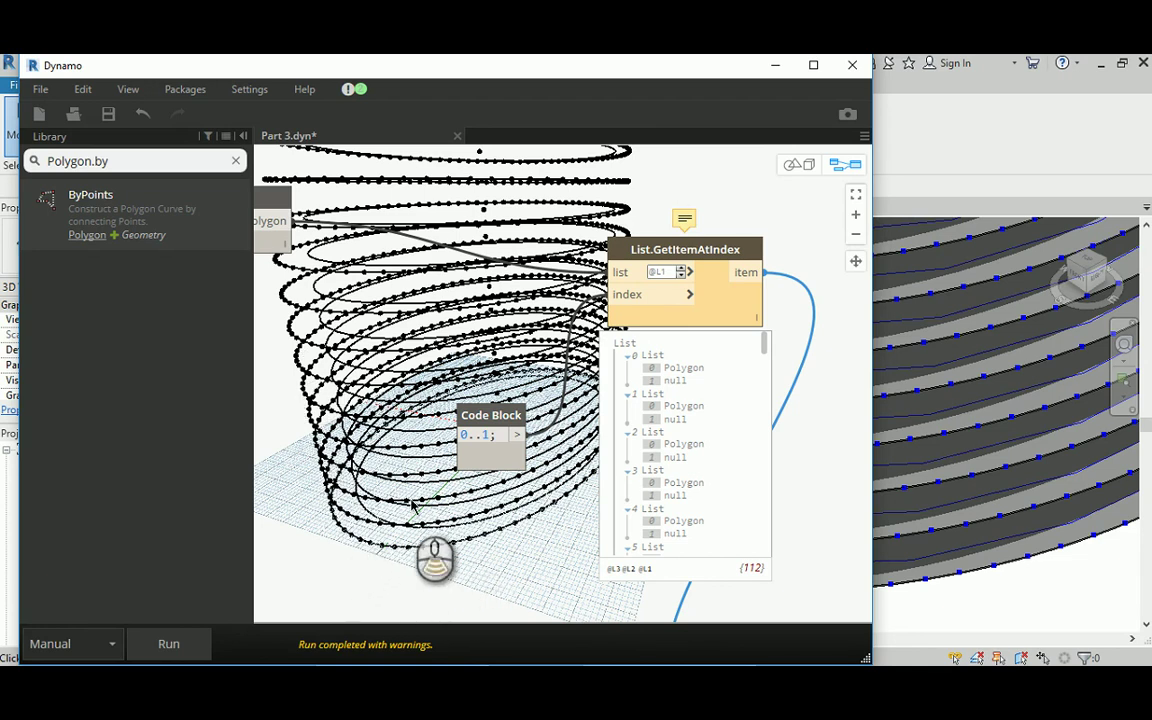
scroll(412, 505, down, 5)
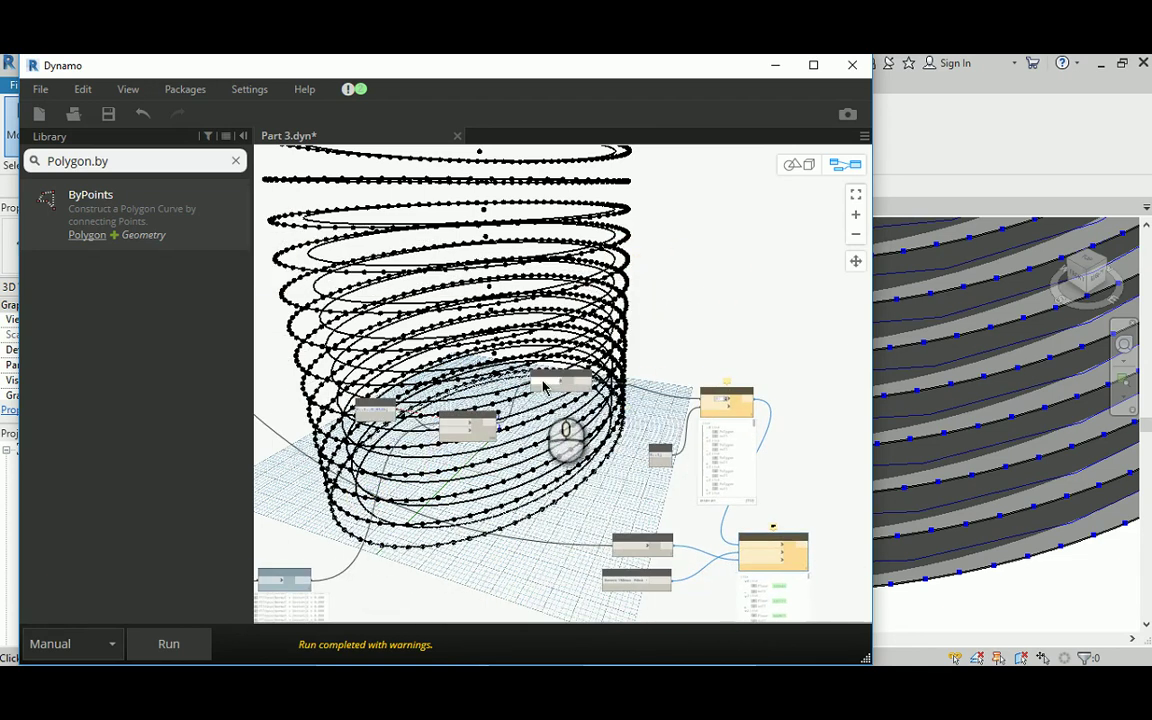
drag(555, 380, 553, 414)
scroll(376, 413, up, 3)
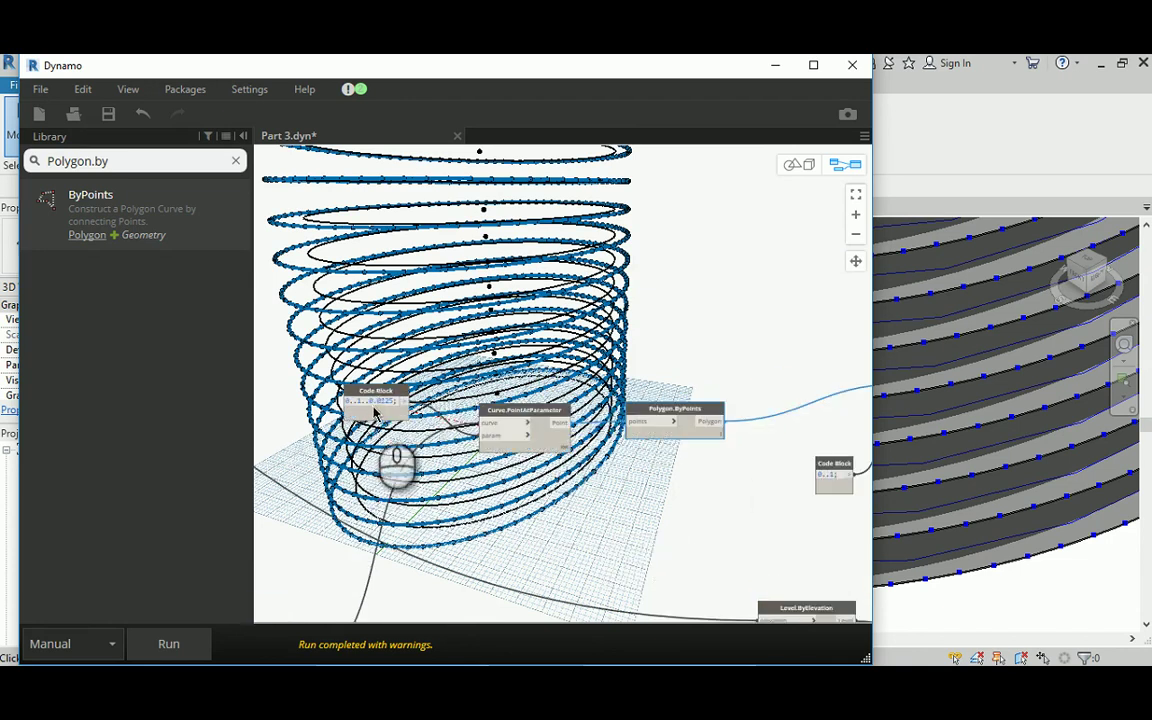
drag(377, 400, 447, 520)
scroll(550, 430, down, 4)
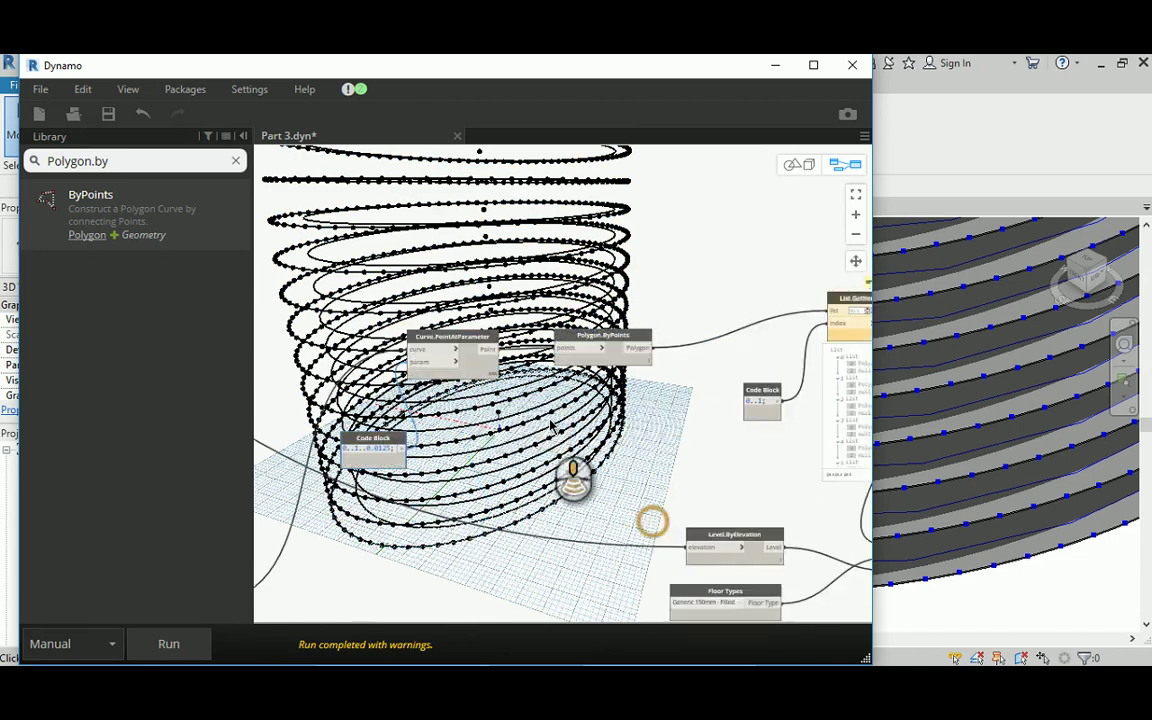
scroll(698, 450, up, 2)
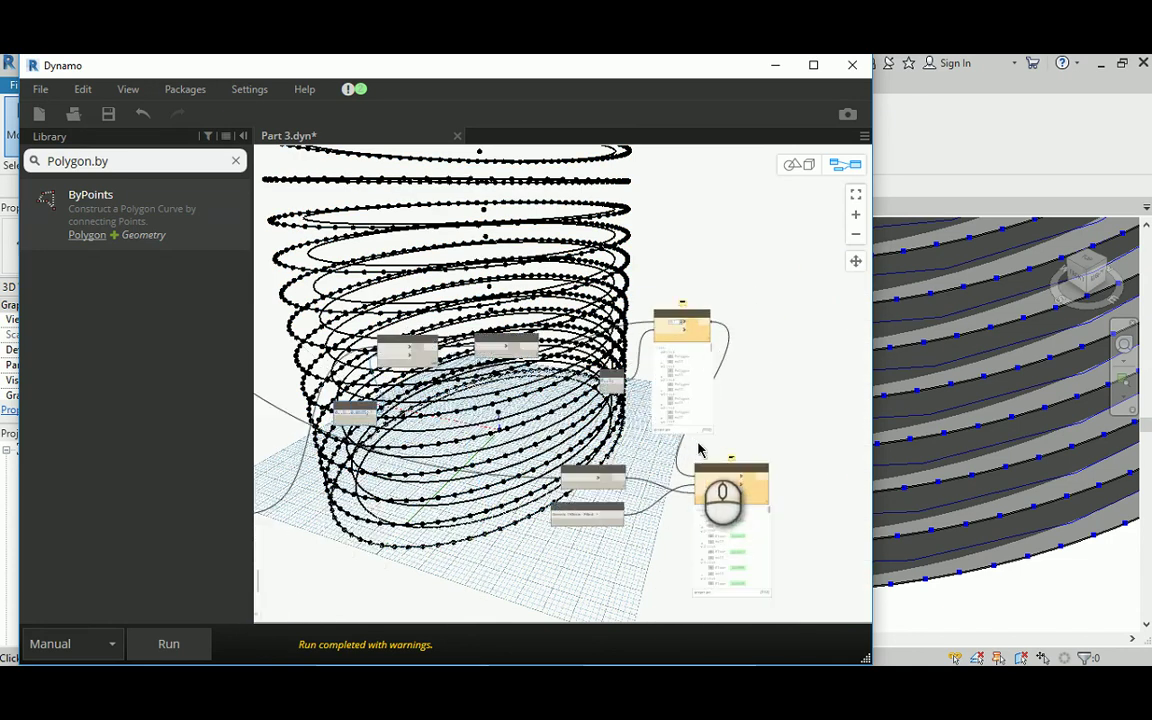
Move Floor.ByOutlineTypeAndLevel to the right of List.GetItemAtIndex and bring the Level.ByElevation and Floor Types nodes closer to it.
drag(722, 474, 791, 421)
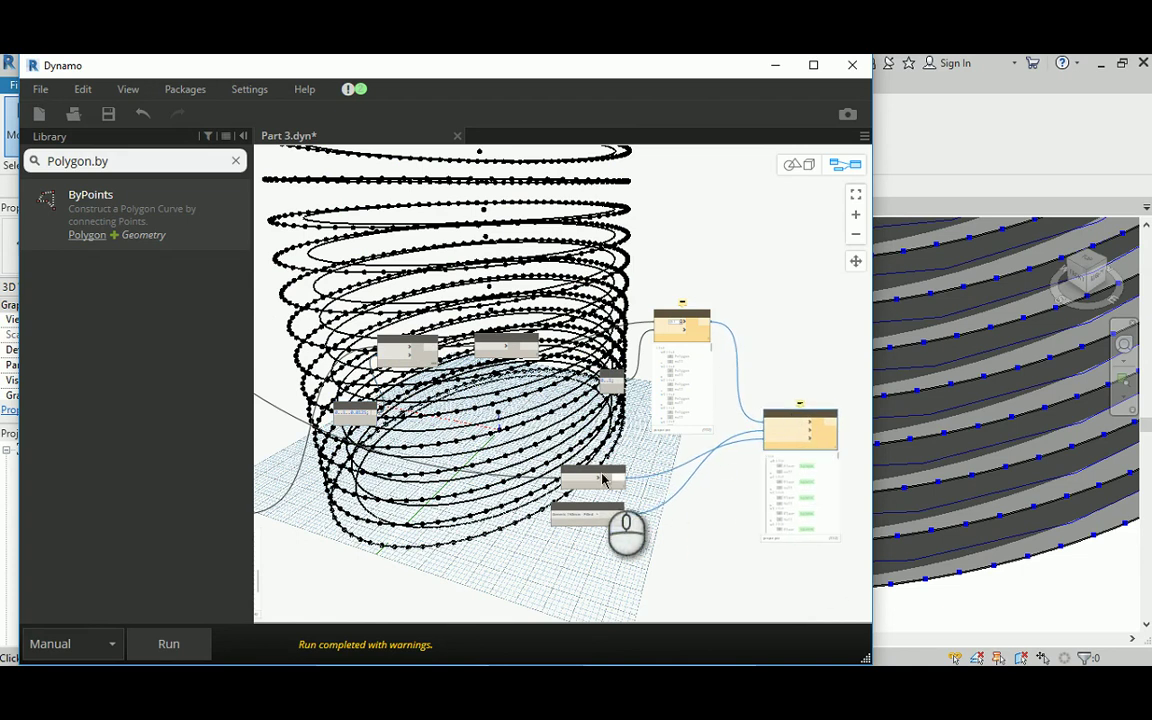
drag(595, 477, 603, 458)
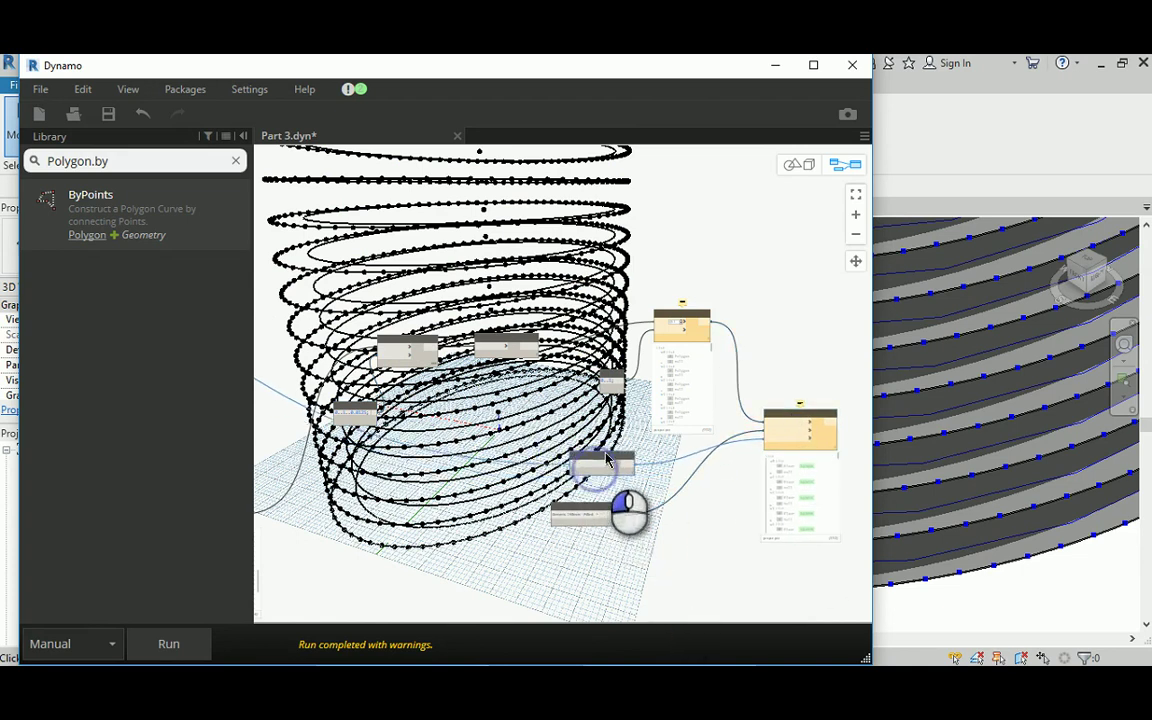
click(585, 509)
drag(598, 510, 608, 497)
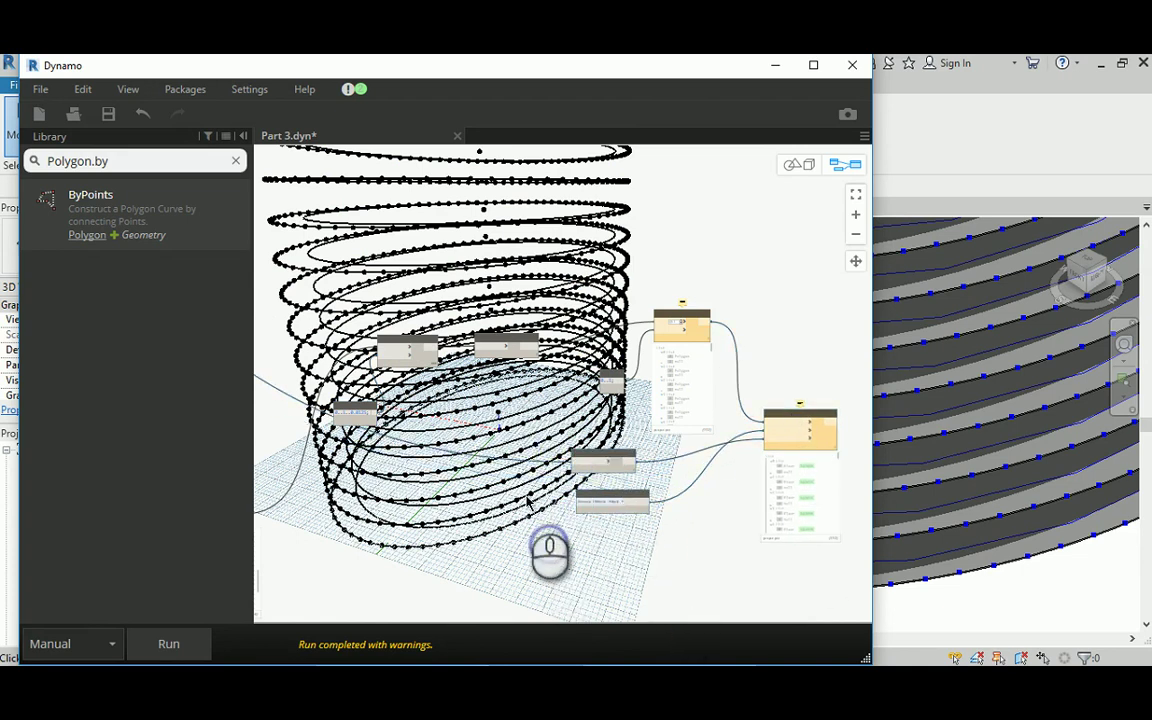
Group the floor-creating nodes, from the curve points to the floor node, and title the group "Slab Maker".
scroll(495, 448, down, 2)
drag(338, 318, 779, 553)
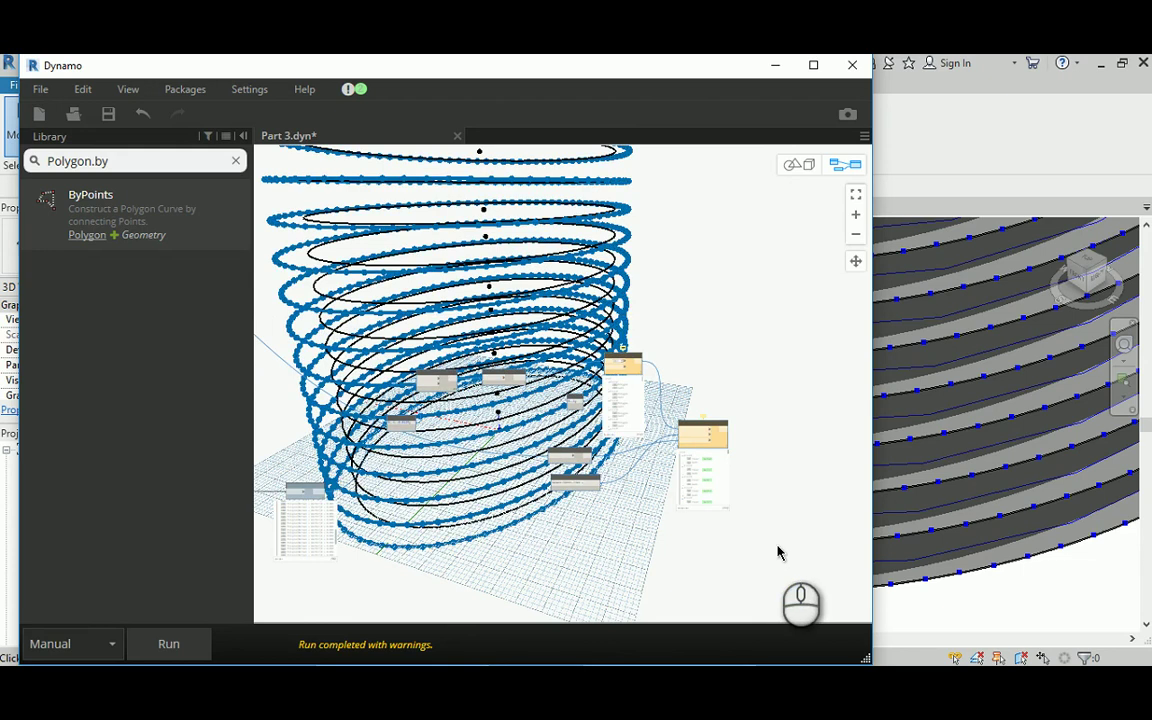
key(ctrl+g)
scroll(442, 419, up, 3)
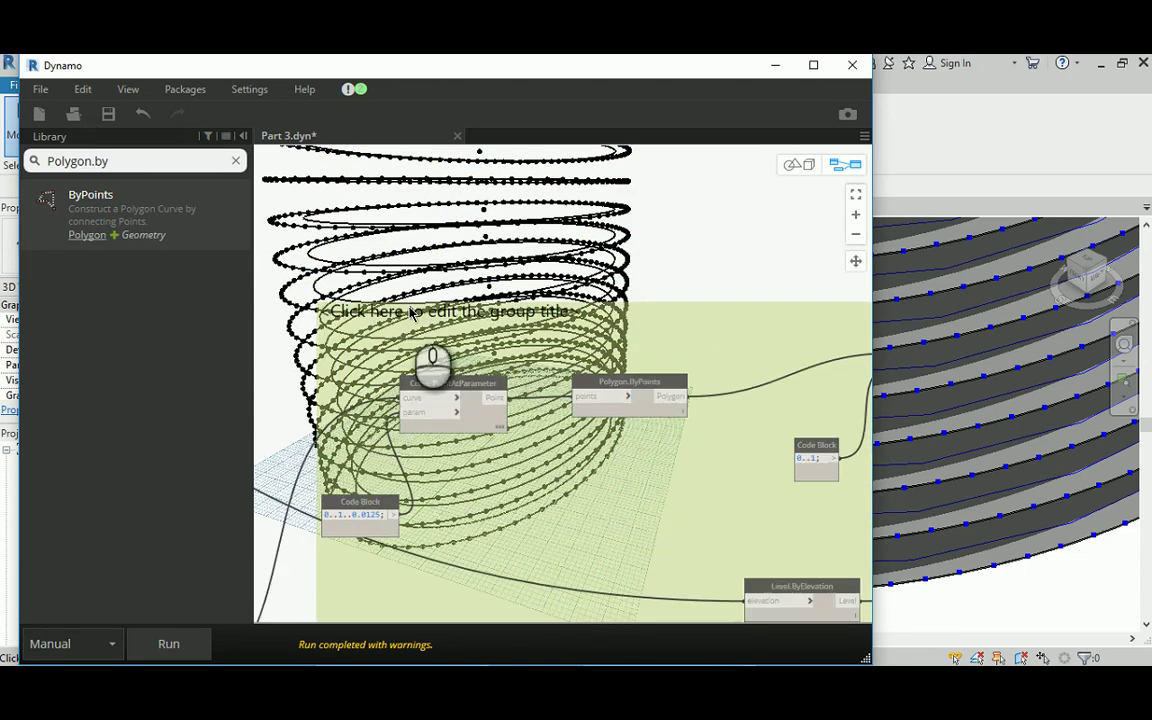
click(405, 313)
text(Slab Maker)
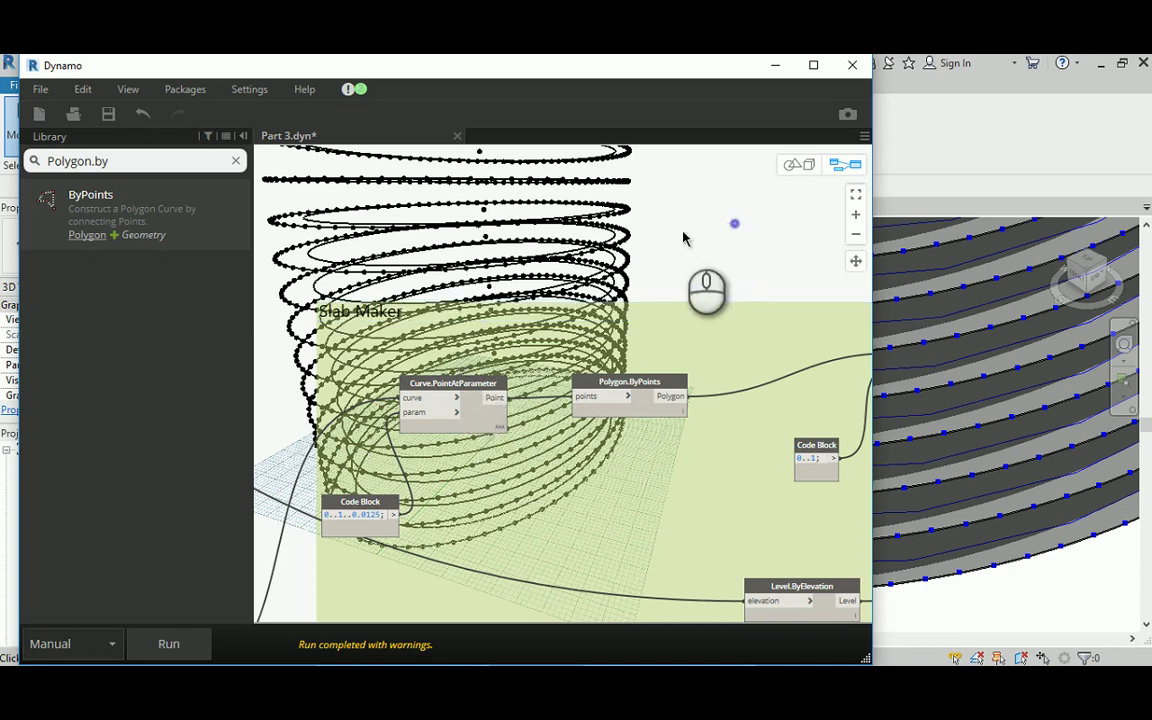
Move the Slab Maker group further away from the preceding nodes and save the graph.
scroll(684, 239, down, 5)
middle_drag(671, 419, 566, 396)
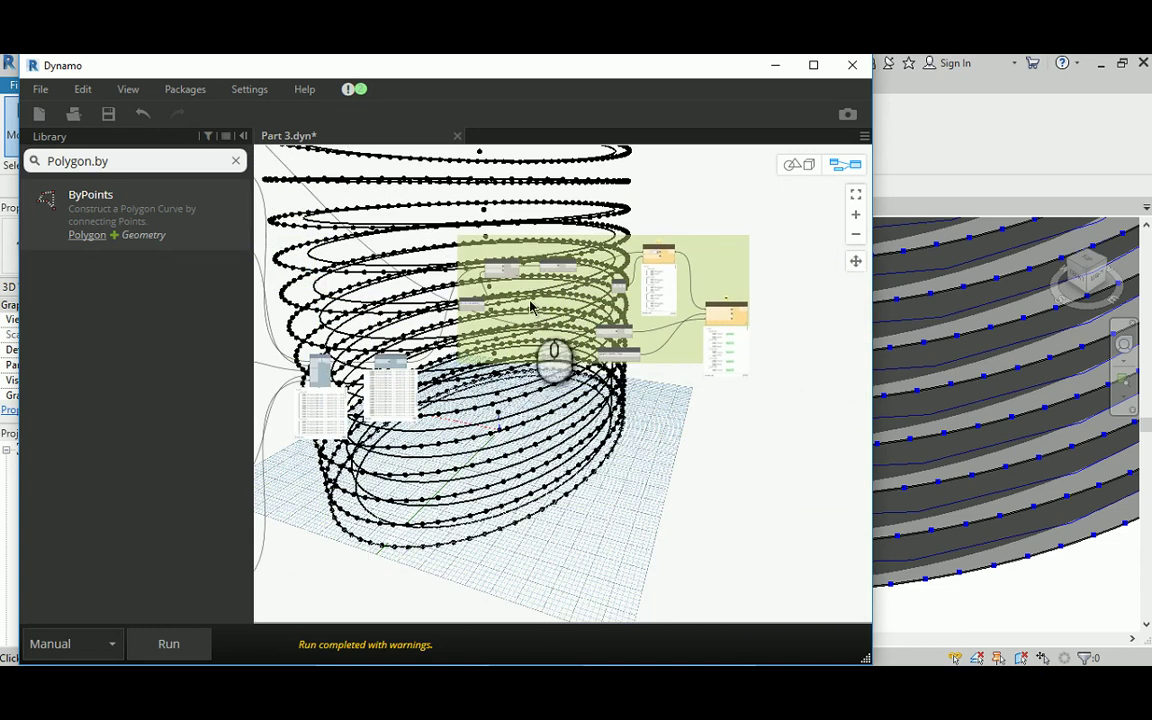
drag(535, 296, 595, 347)
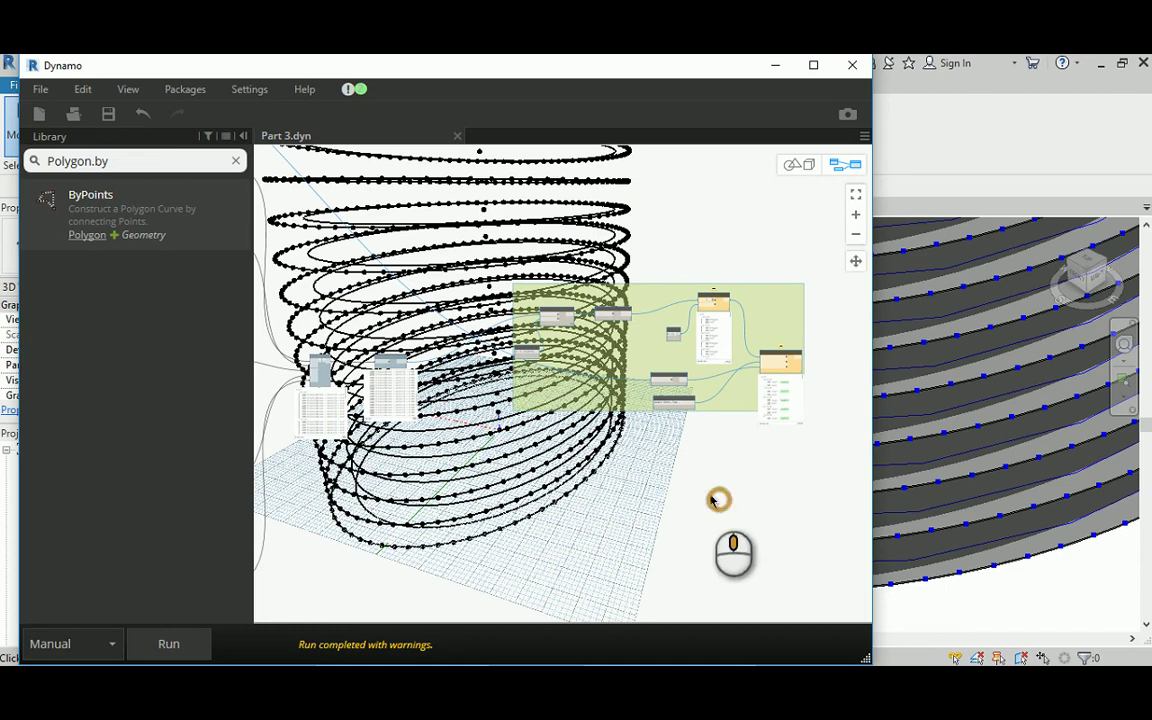
Search the library for "wall.bycurve" and place a Wall.ByCurveAndHeight node below the Slab Maker group.
middle_drag(715, 495, 665, 468)
double_click(122, 163)
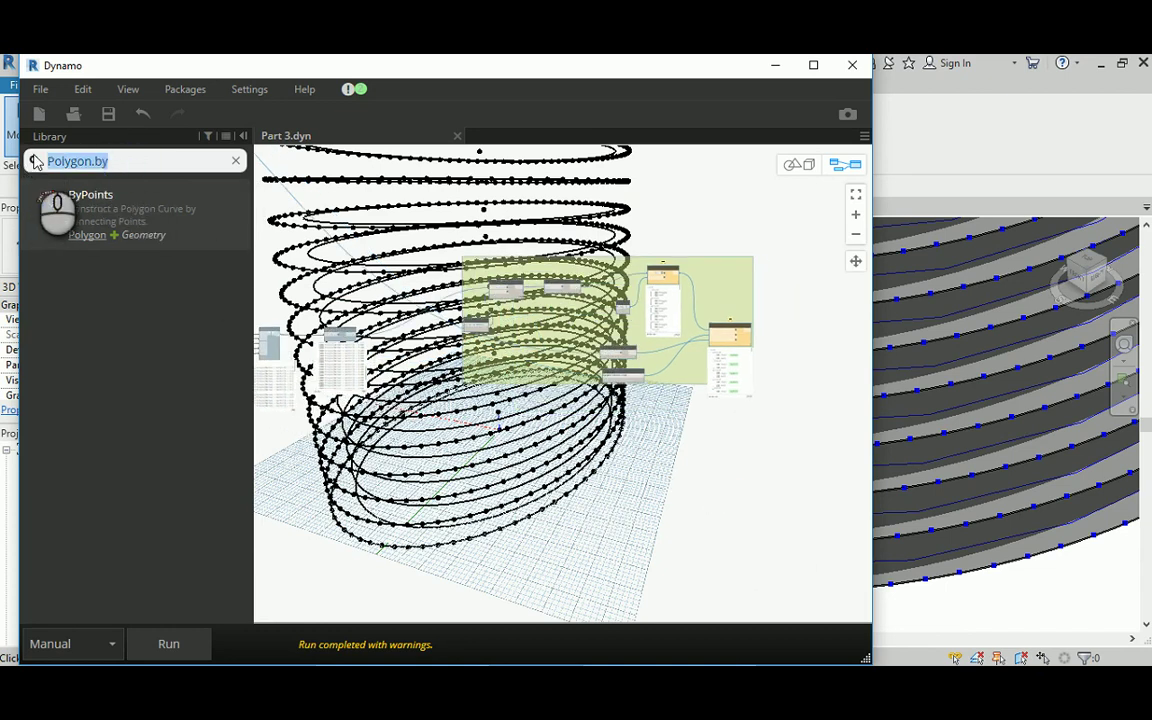
text(wall)
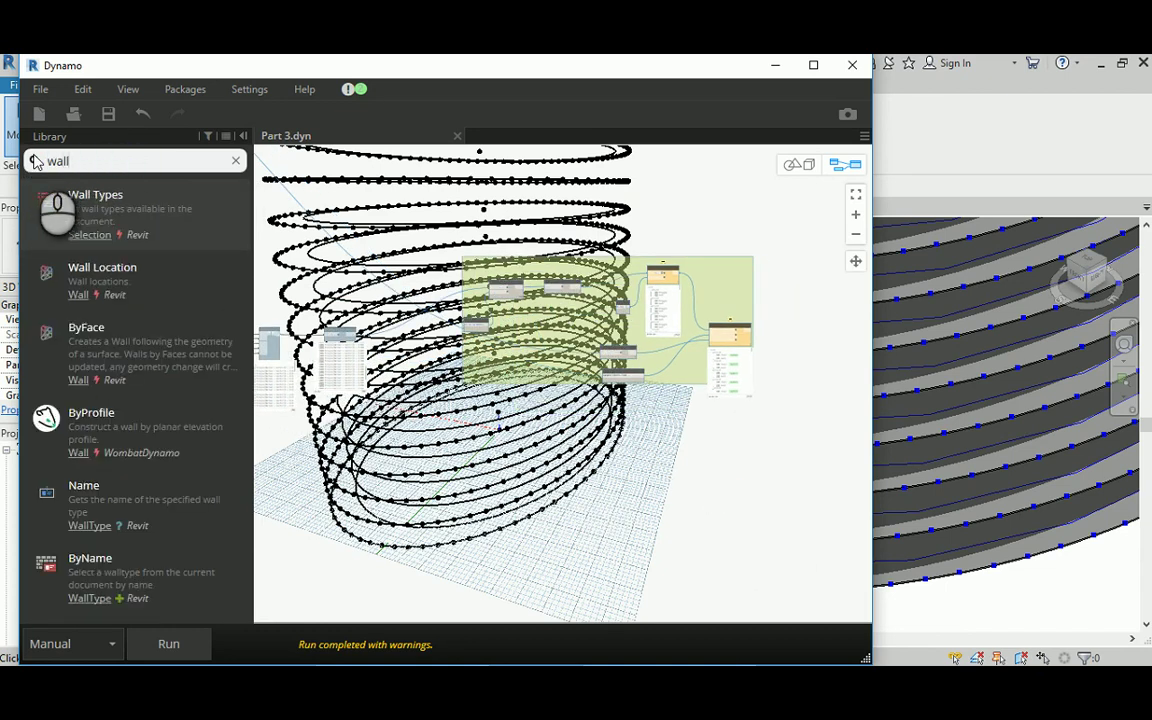
text(.by)
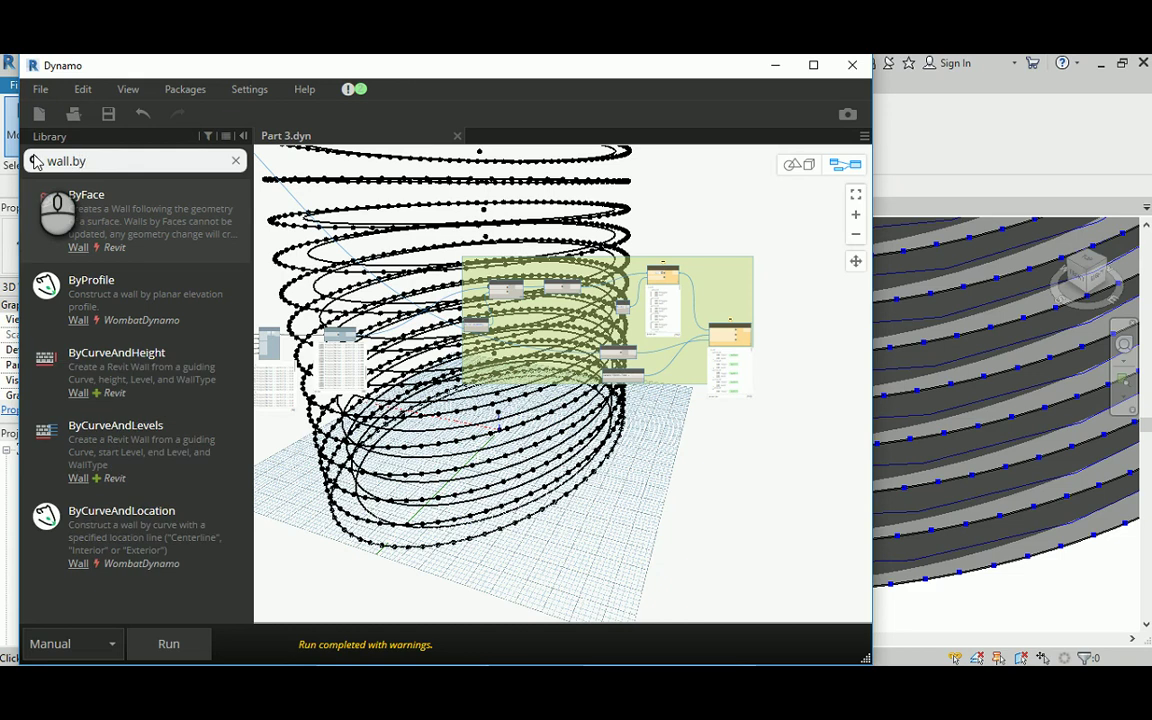
text(curve)
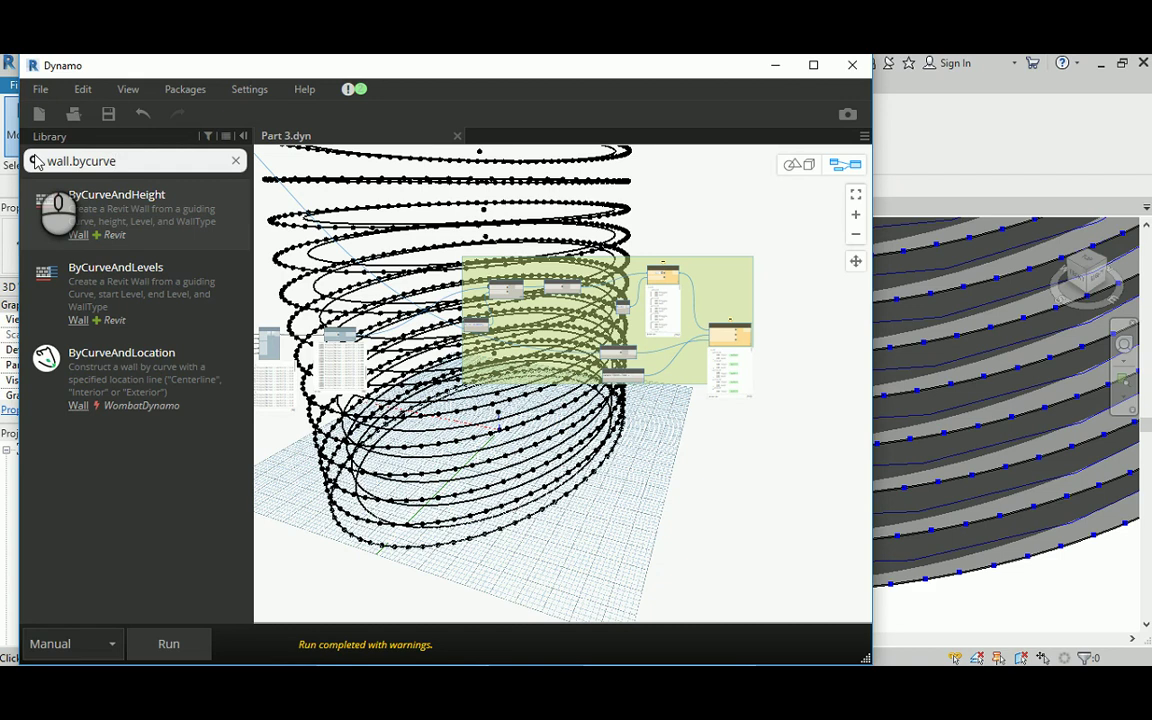
mouse_move(90, 210)
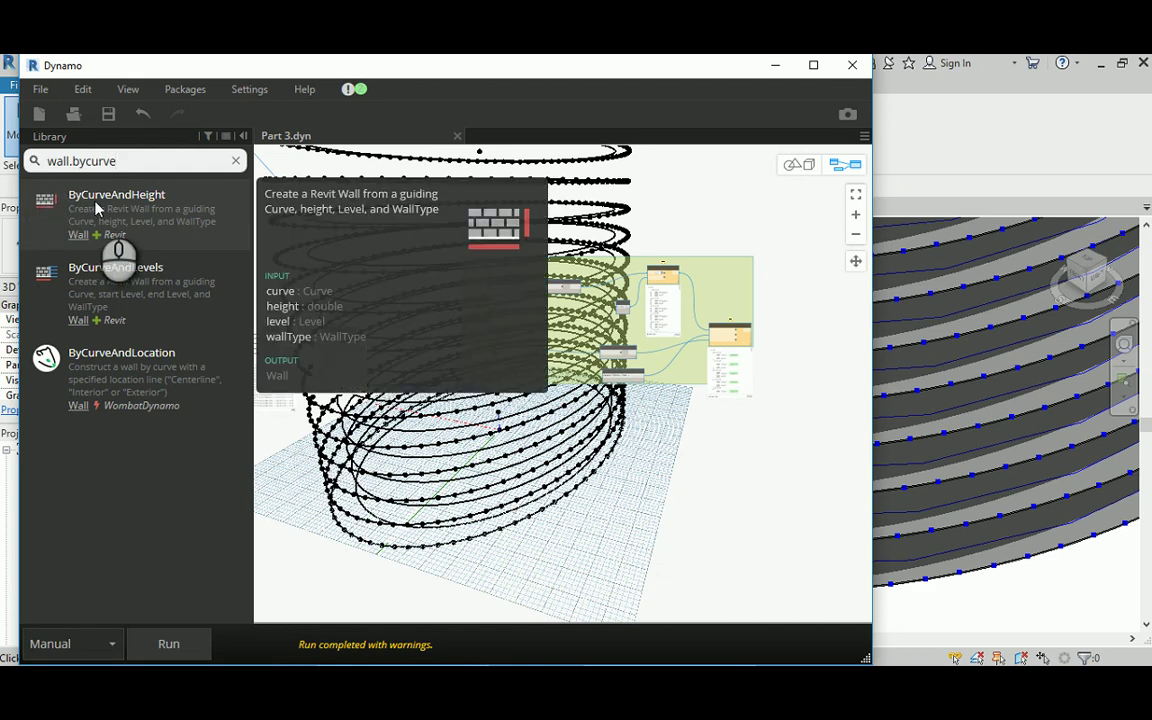
click(97, 208)
scroll(604, 420, up, 5)
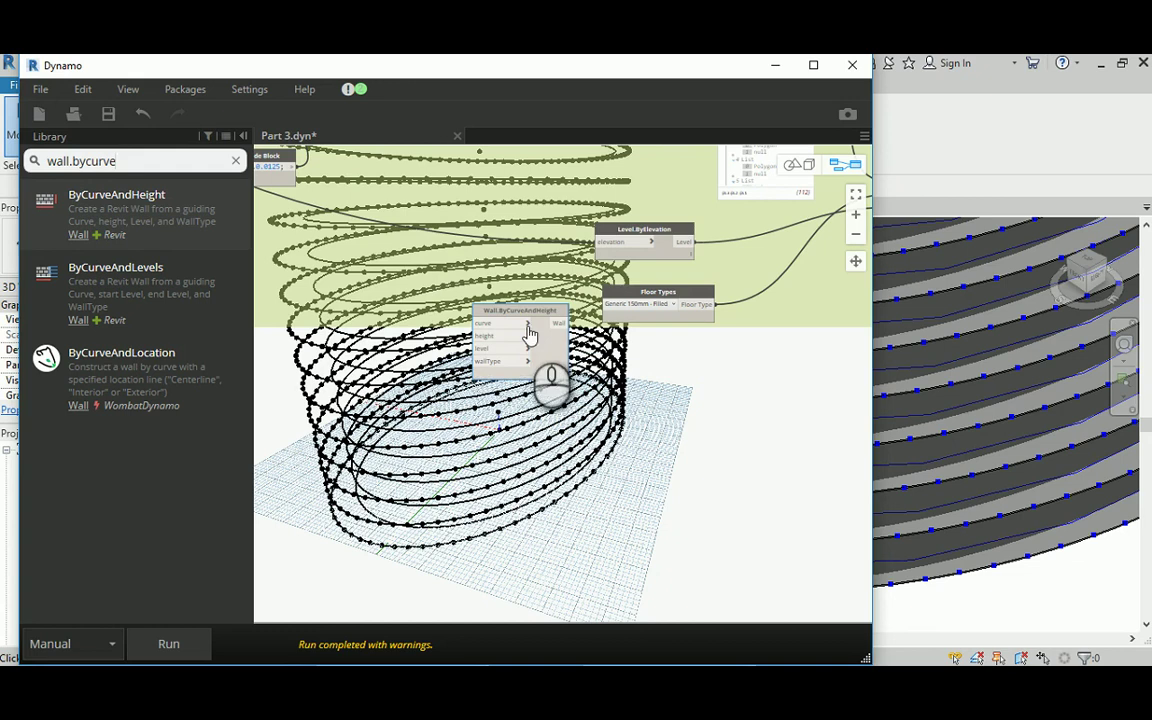
drag(524, 316, 750, 475)
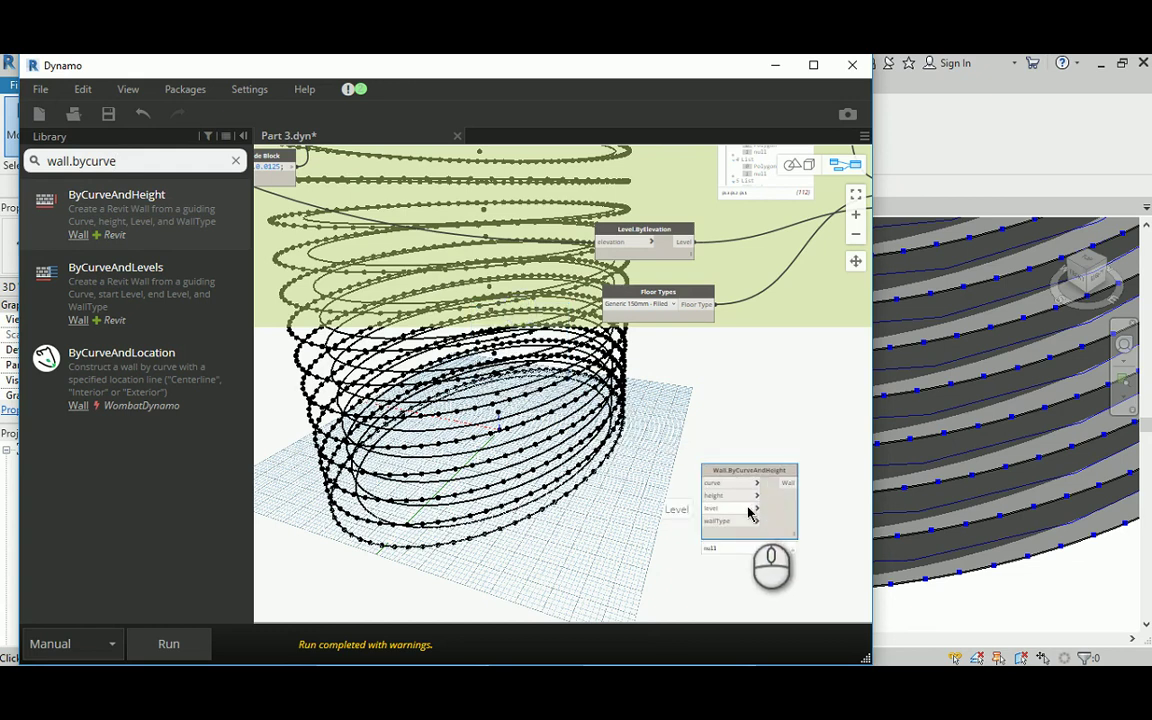
Place a Wall.ByCurveAndLevels node beneath Wall.ByCurveAndHeight to compare their inputs, and delete it again.
middle_drag(666, 526, 648, 448)
click(148, 299)
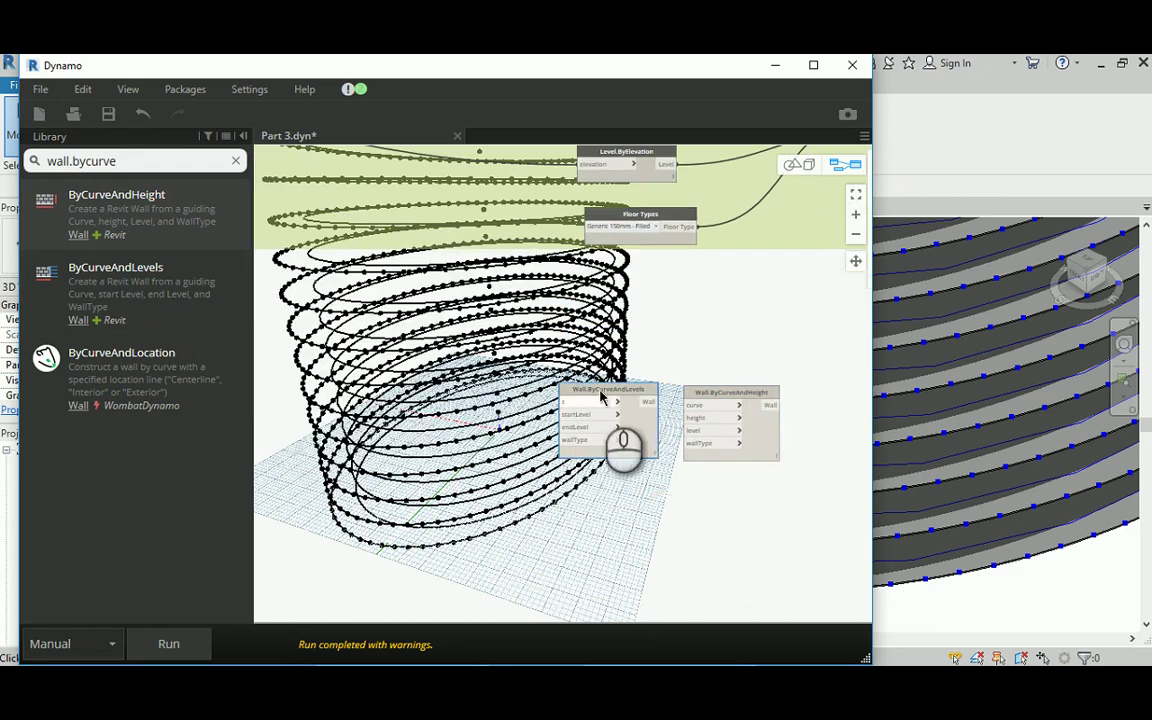
drag(601, 396, 677, 478)
scroll(677, 478, up, 3)
middle_drag(680, 416, 556, 316)
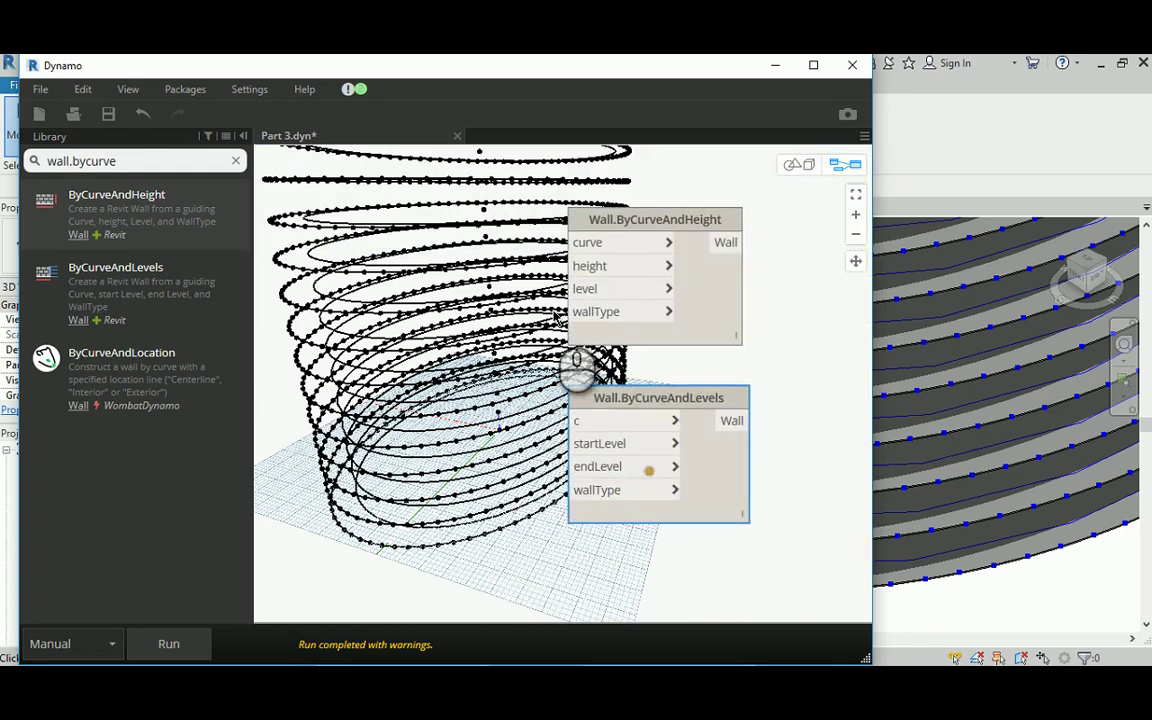
click(641, 399)
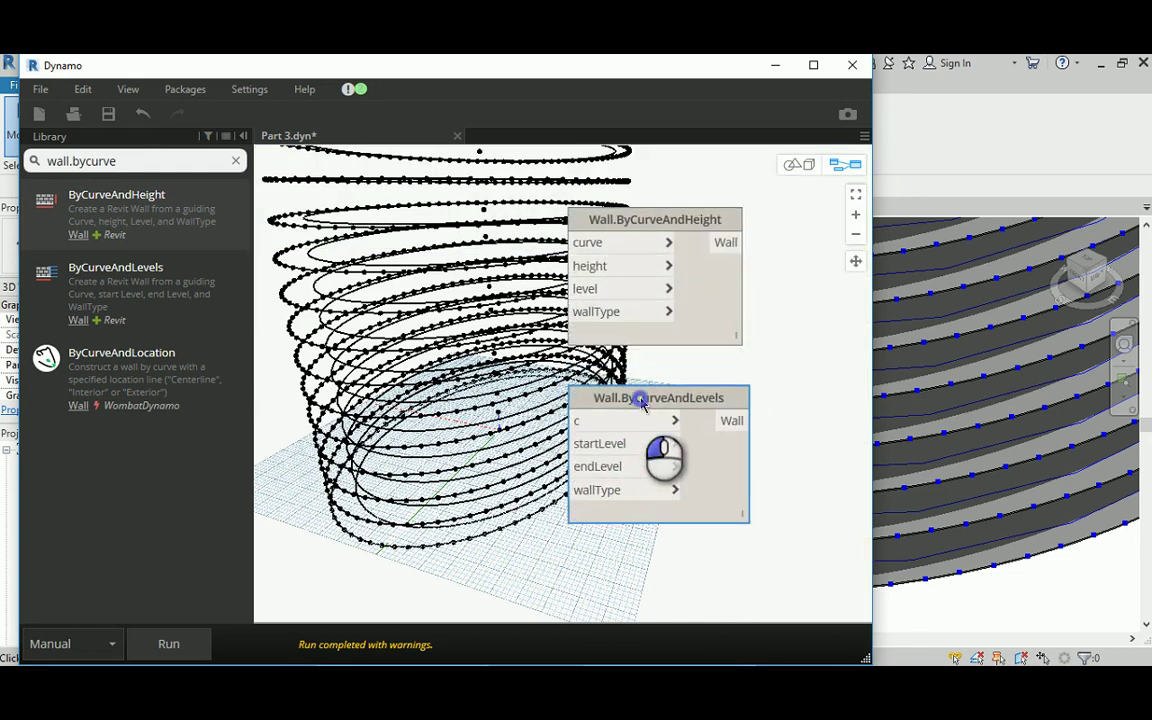
right_click(641, 399)
click(688, 409)
Reposition Wall.ByCurveAndHeight below the group and connect the Level output of Level.ByElevation to its level input.
scroll(555, 362, down, 4)
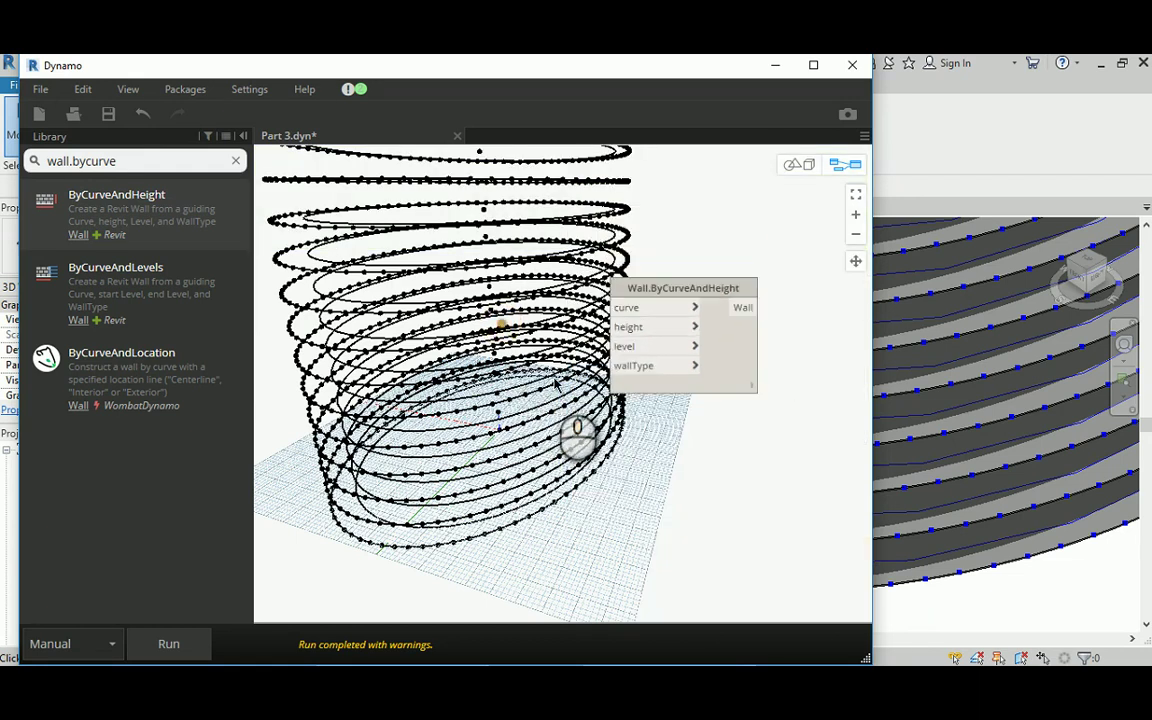
drag(609, 342, 738, 455)
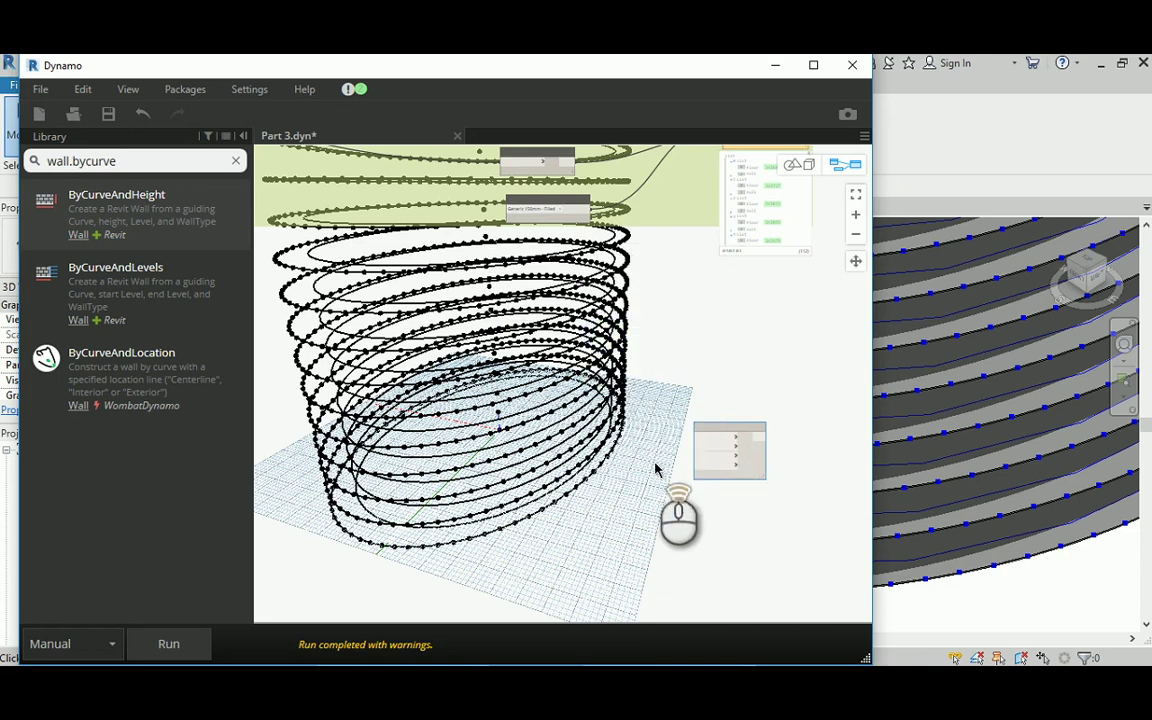
scroll(672, 467, up, 3)
scroll(610, 470, down, 4)
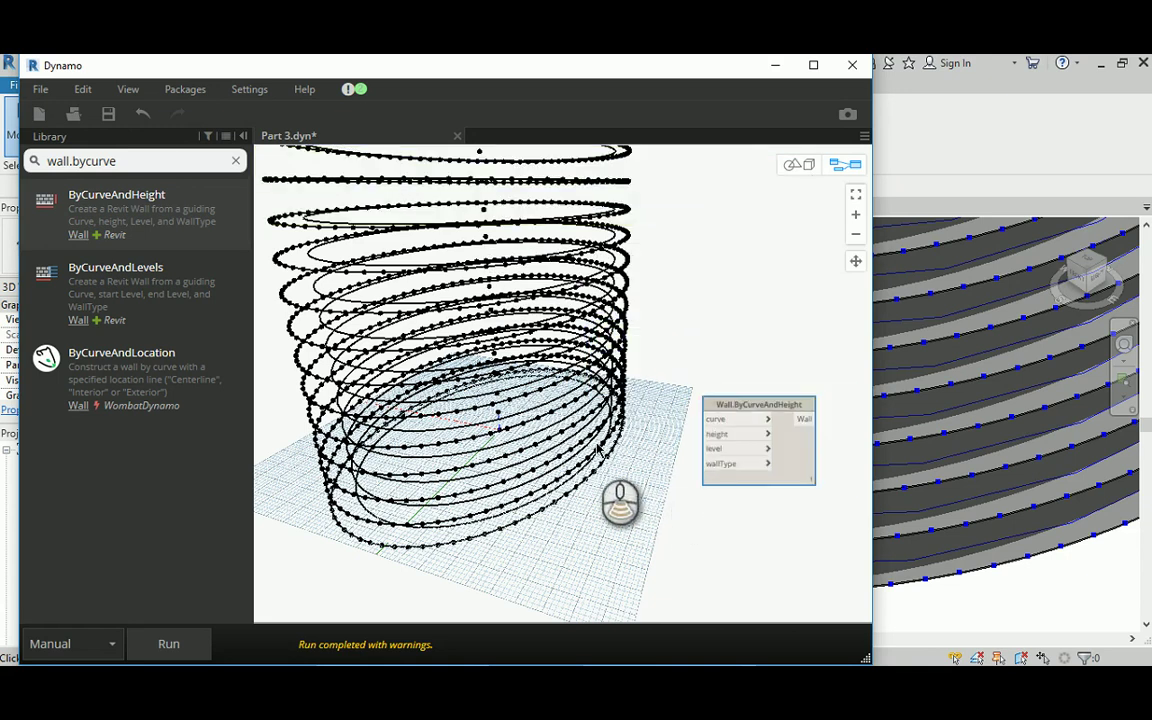
scroll(557, 243, up, 3)
scroll(557, 243, up, 2)
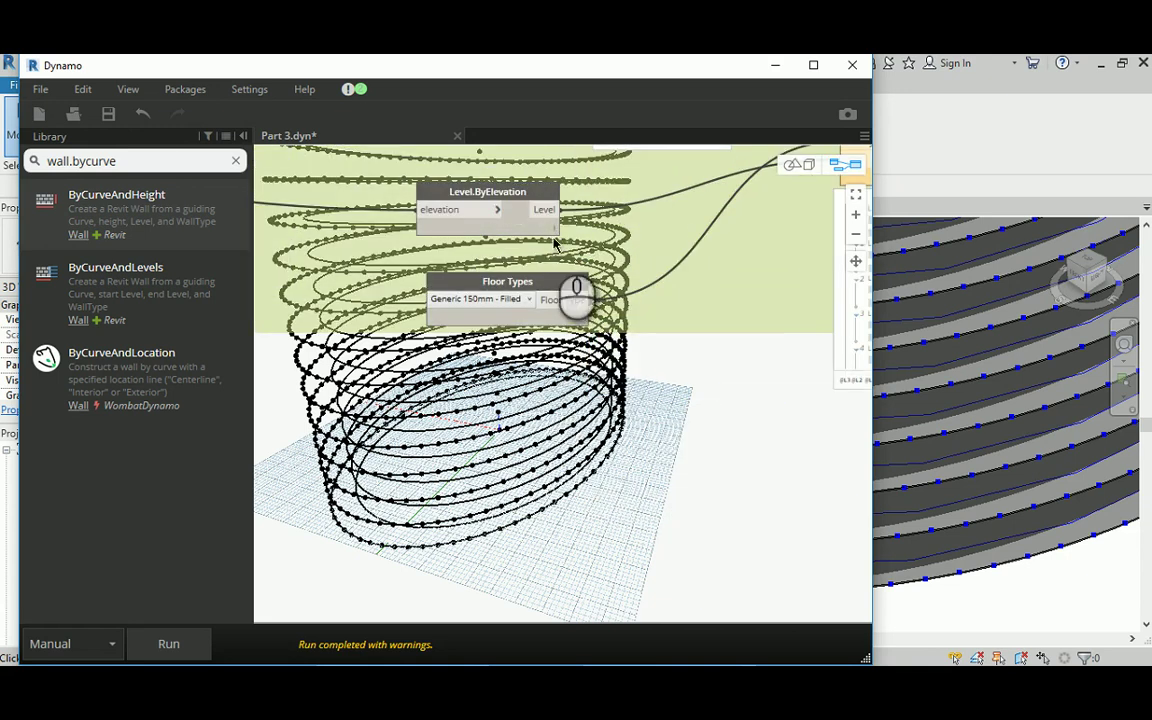
scroll(570, 225, up, 2)
scroll(620, 340, down, 2)
scroll(699, 465, up, 3)
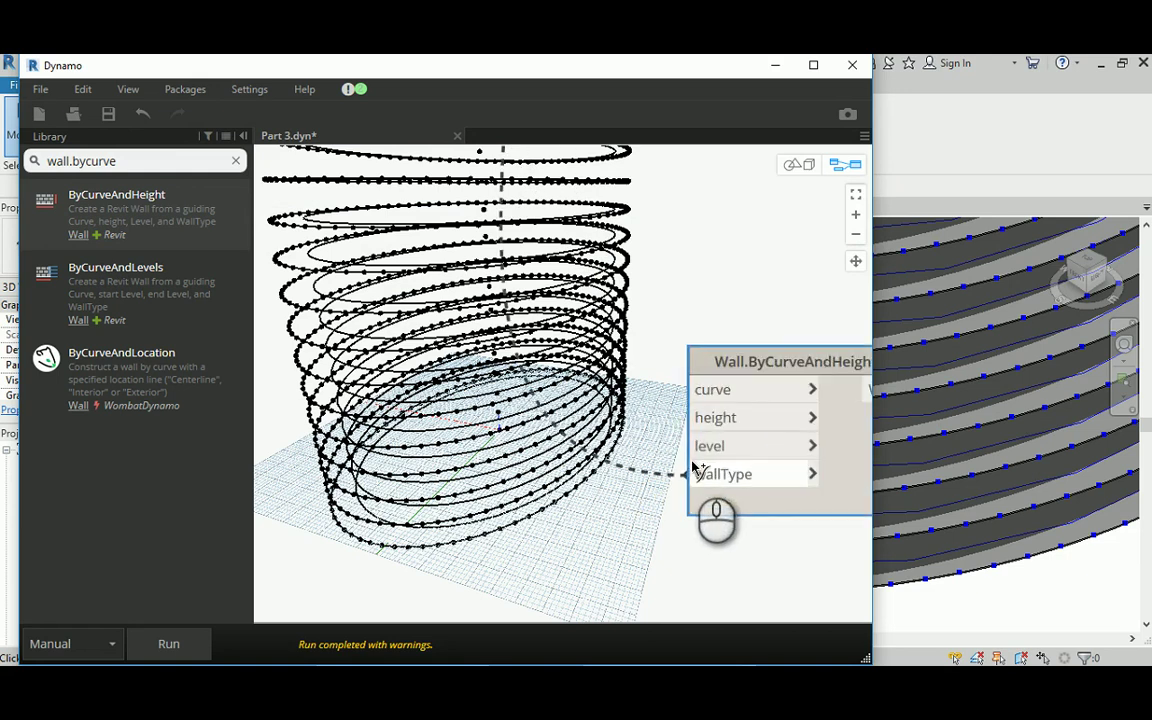
click(692, 446)
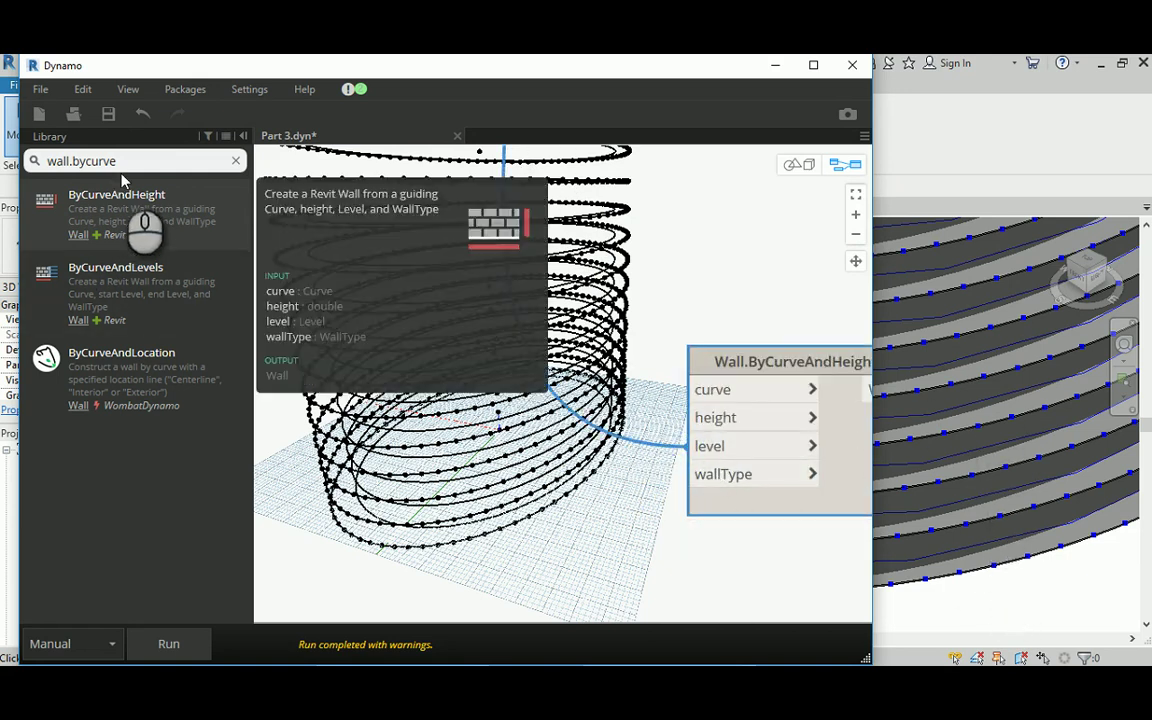
Search the library for "wall ty" and place a Wall Types node to the left of Wall.ByCurveAndHeight.
drag(127, 161, 69, 161)
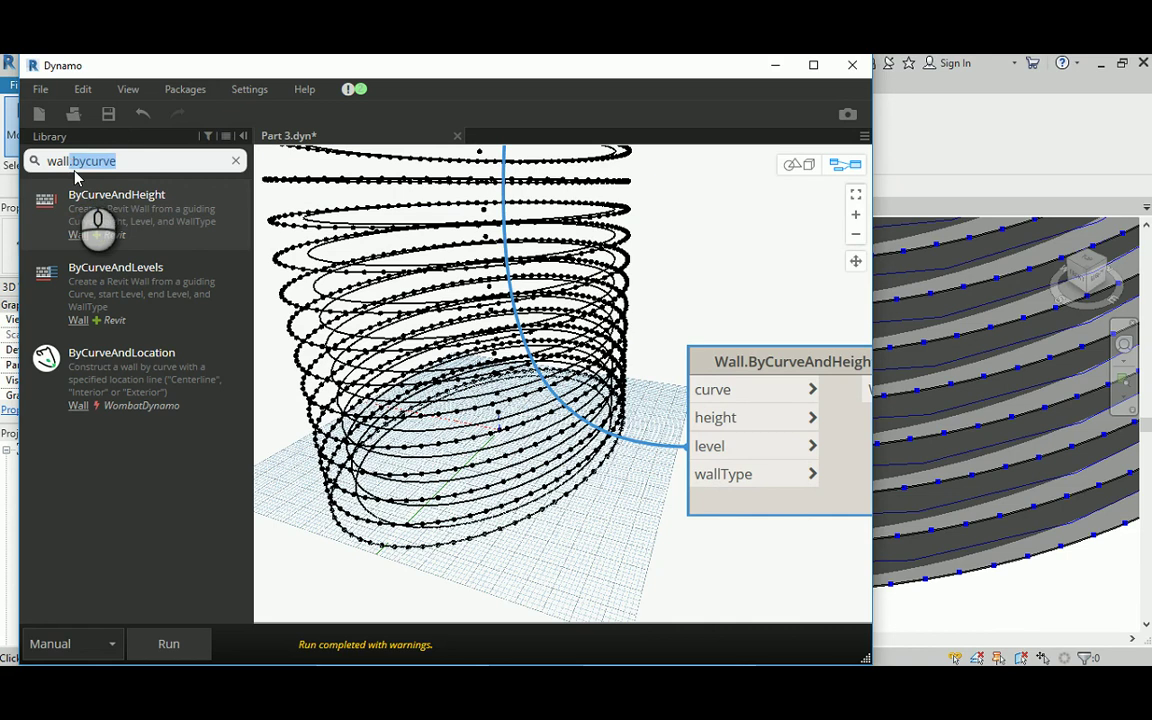
key(BackSpace)
key(BackSpace)
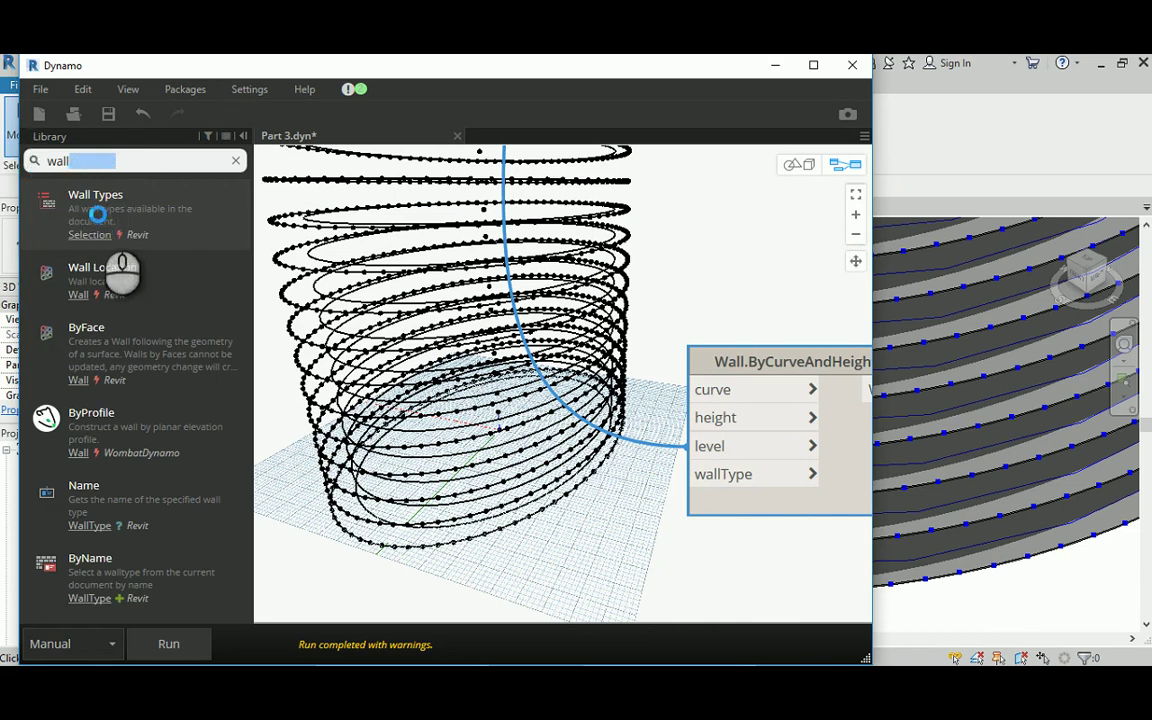
text(ty)
click(100, 197)
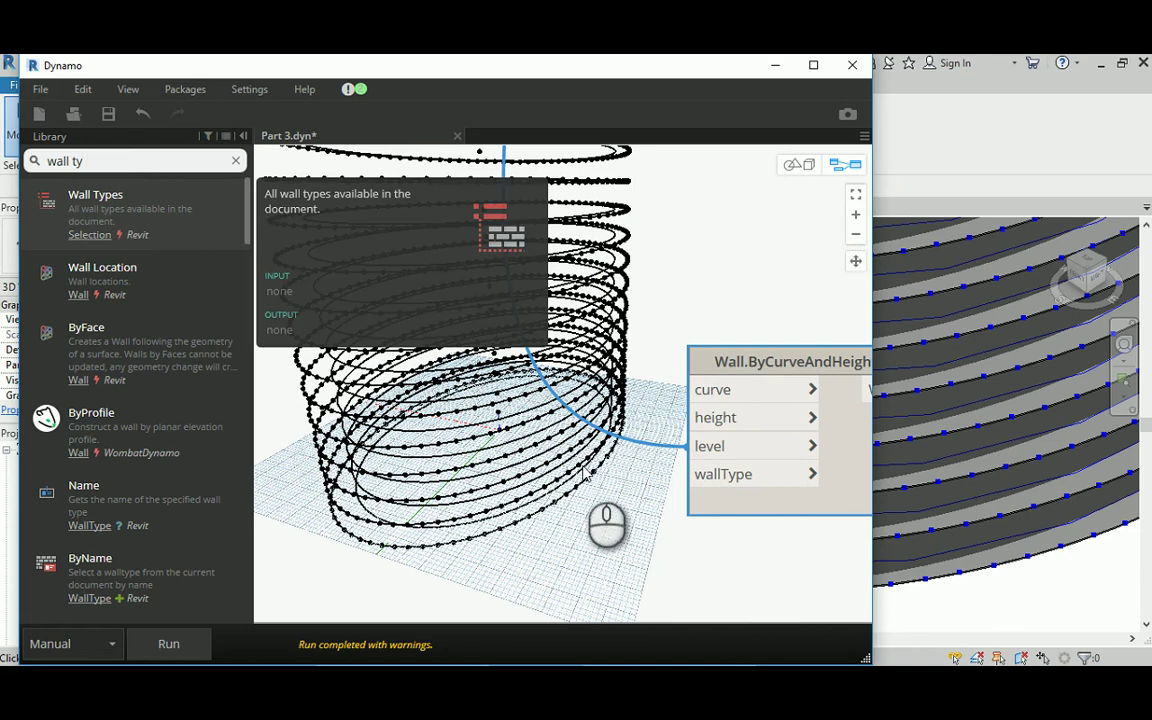
drag(617, 411, 429, 512)
Set the Wall Types node to Generic - 200mm and connect its output to the wallType input of Wall.ByCurveAndHeight.
click(430, 515)
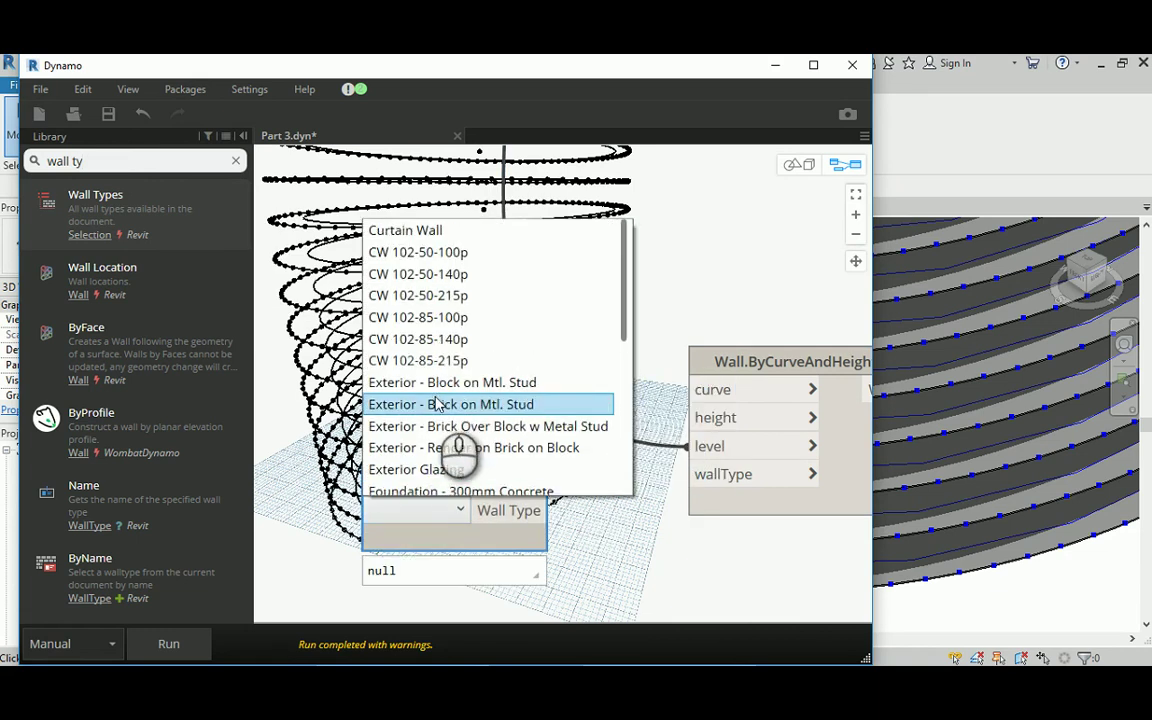
scroll(435, 405, down, 4)
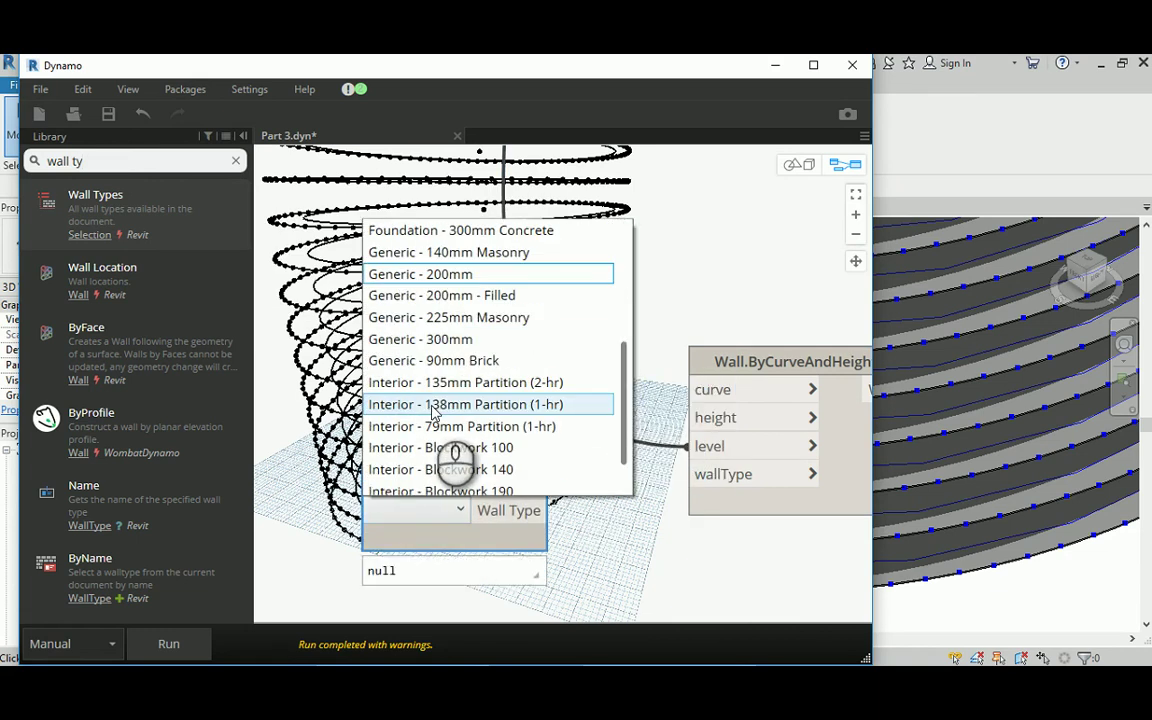
scroll(435, 410, down, 1)
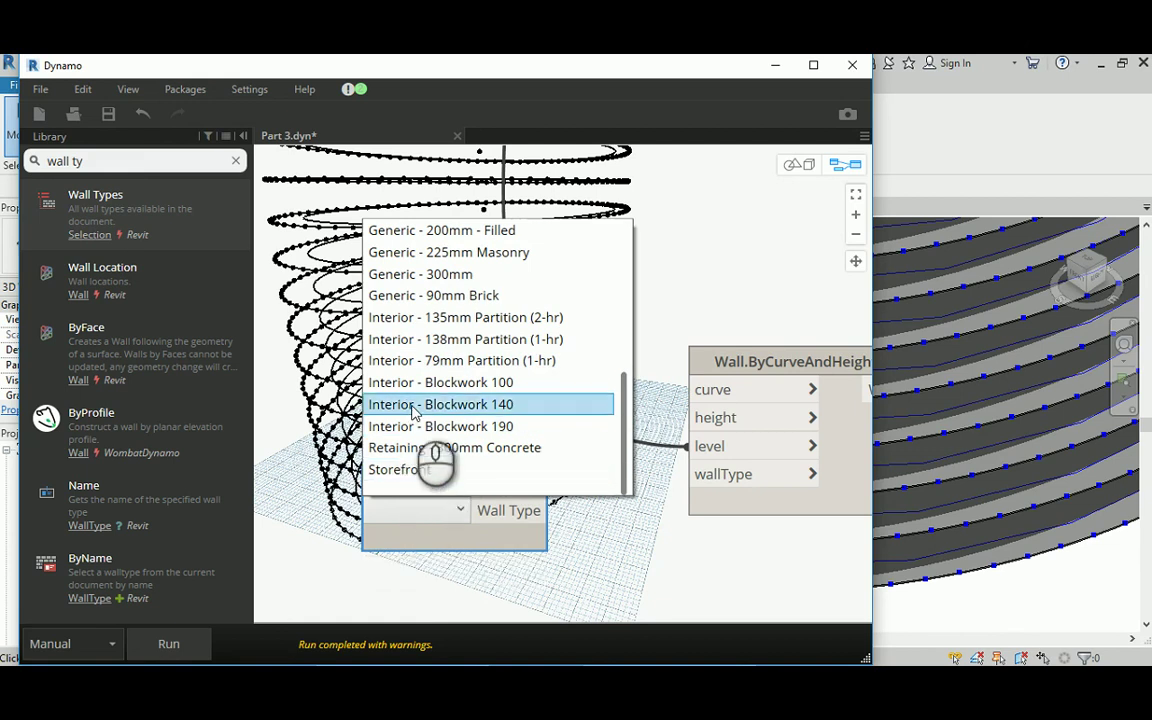
scroll(420, 395, up, 2)
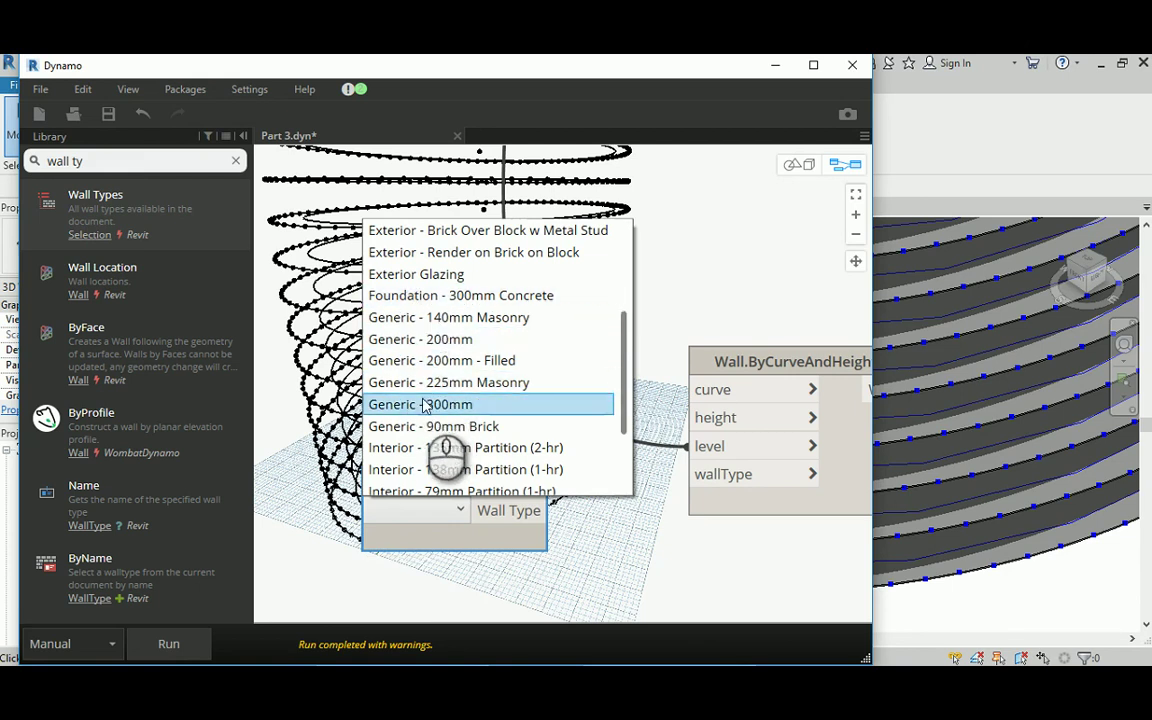
scroll(408, 408, up, 1)
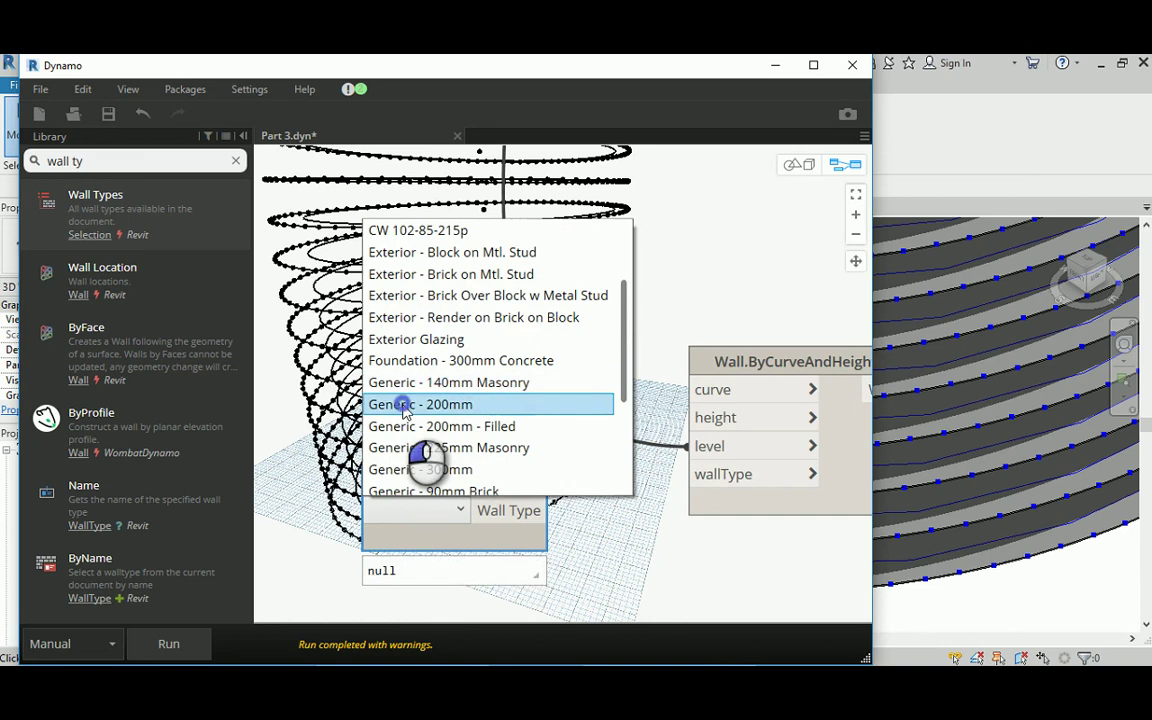
click(410, 404)
drag(565, 510, 702, 476)
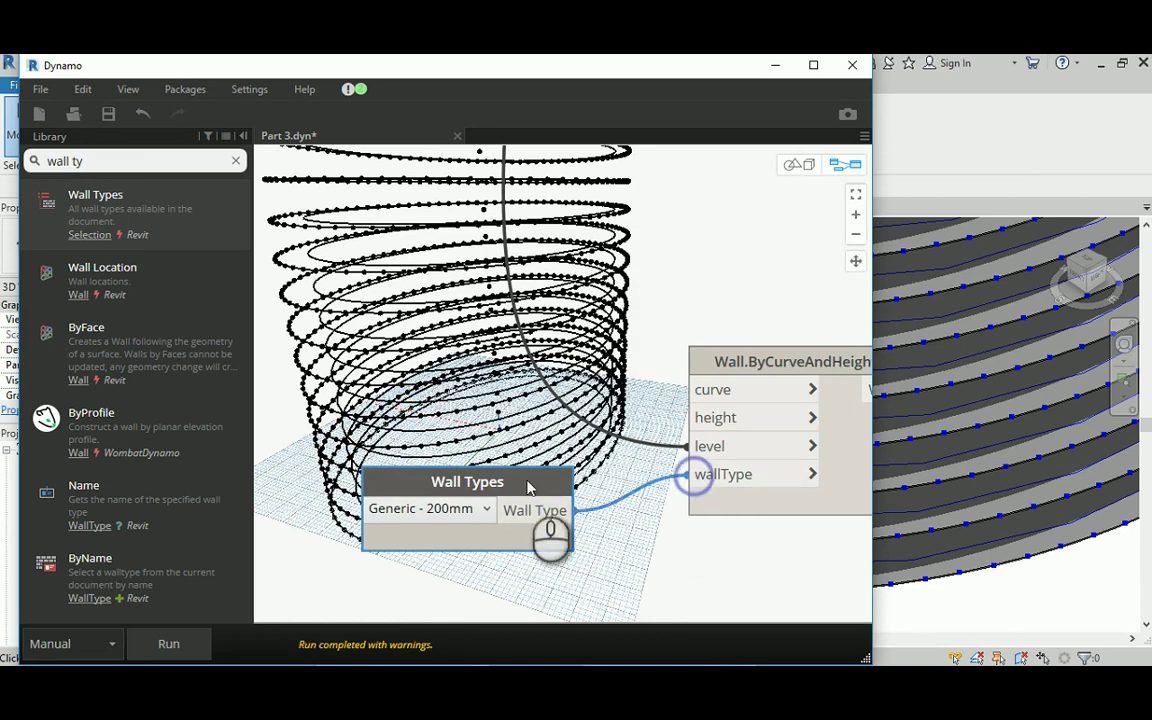
drag(506, 476, 508, 486)
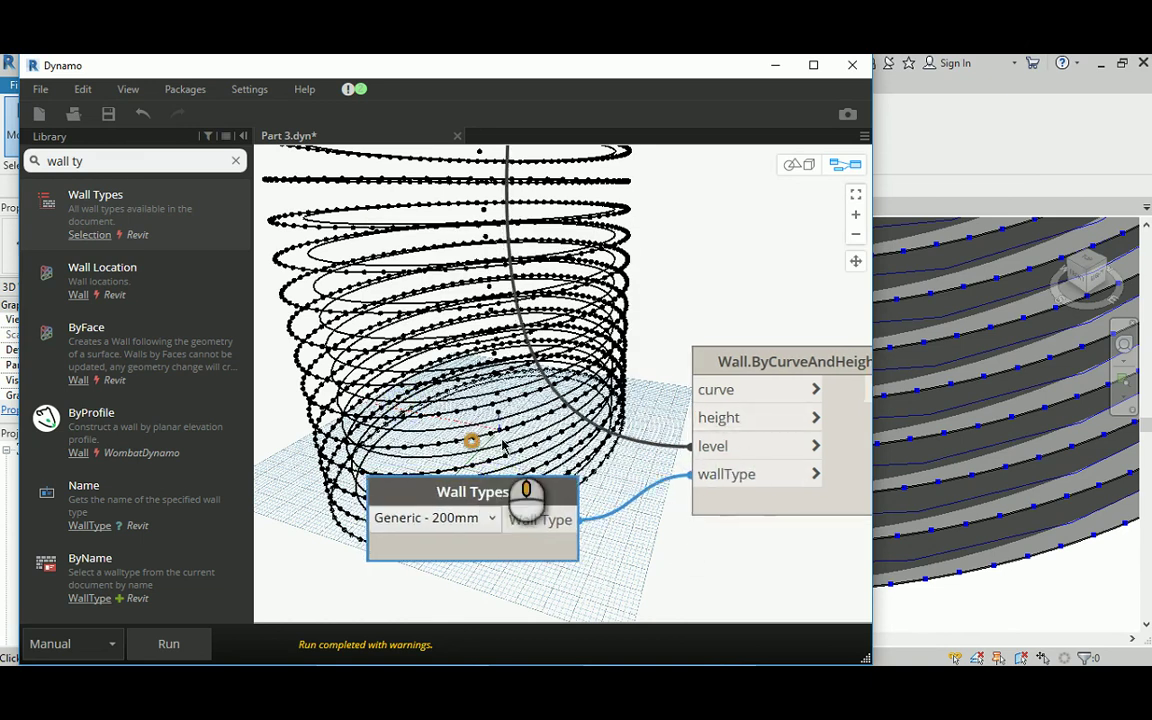
Add a Code Block containing 2; above the Wall Types node and connect it to the height input of Wall.ByCurveAndHeight.
middle_drag(501, 441, 565, 425)
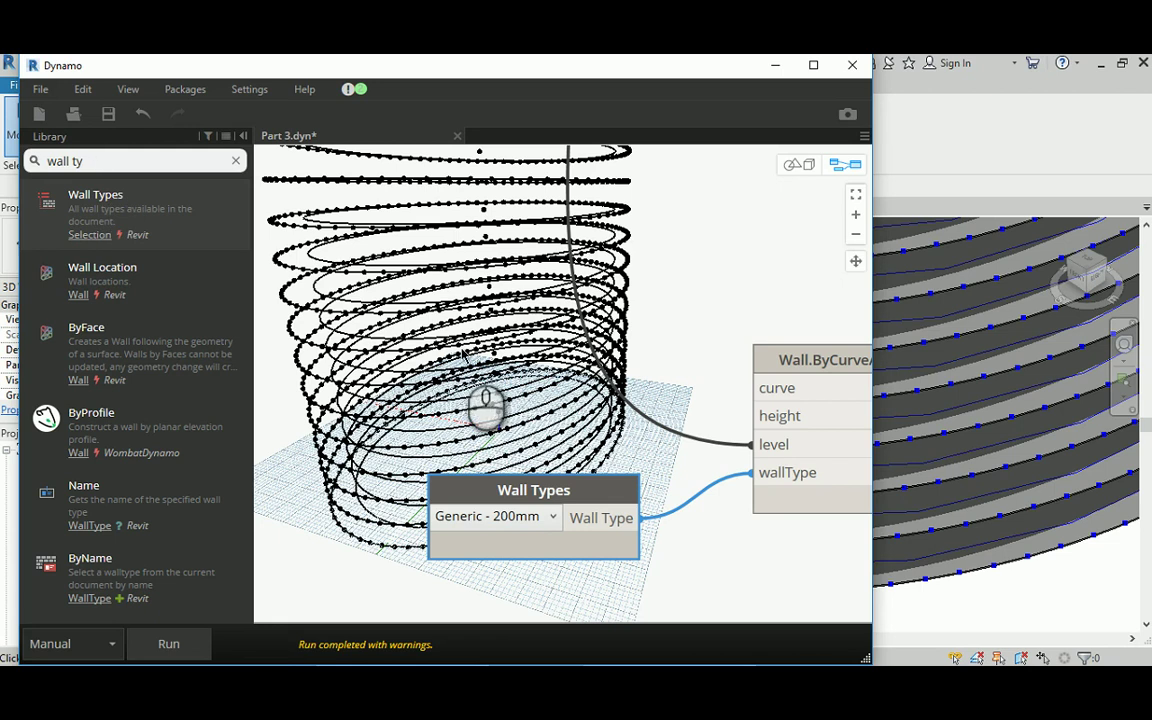
double_click(500, 400)
text(2;)
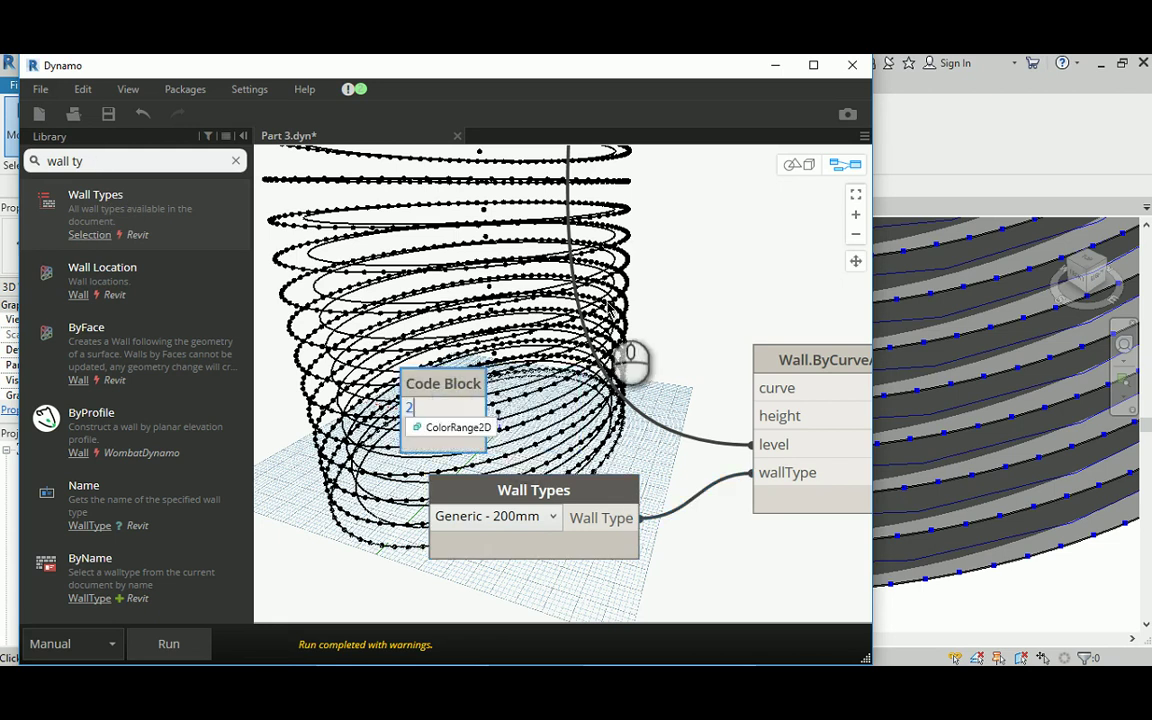
click(548, 278)
drag(476, 408, 757, 428)
click(757, 417)
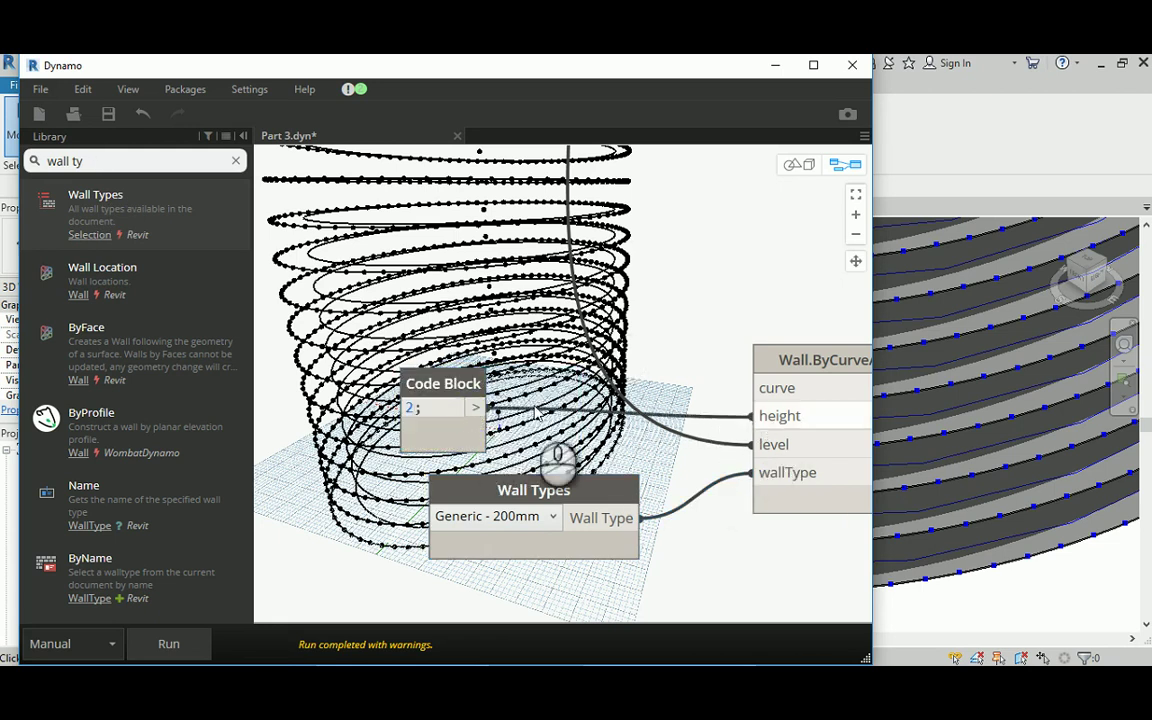
drag(436, 384, 461, 394)
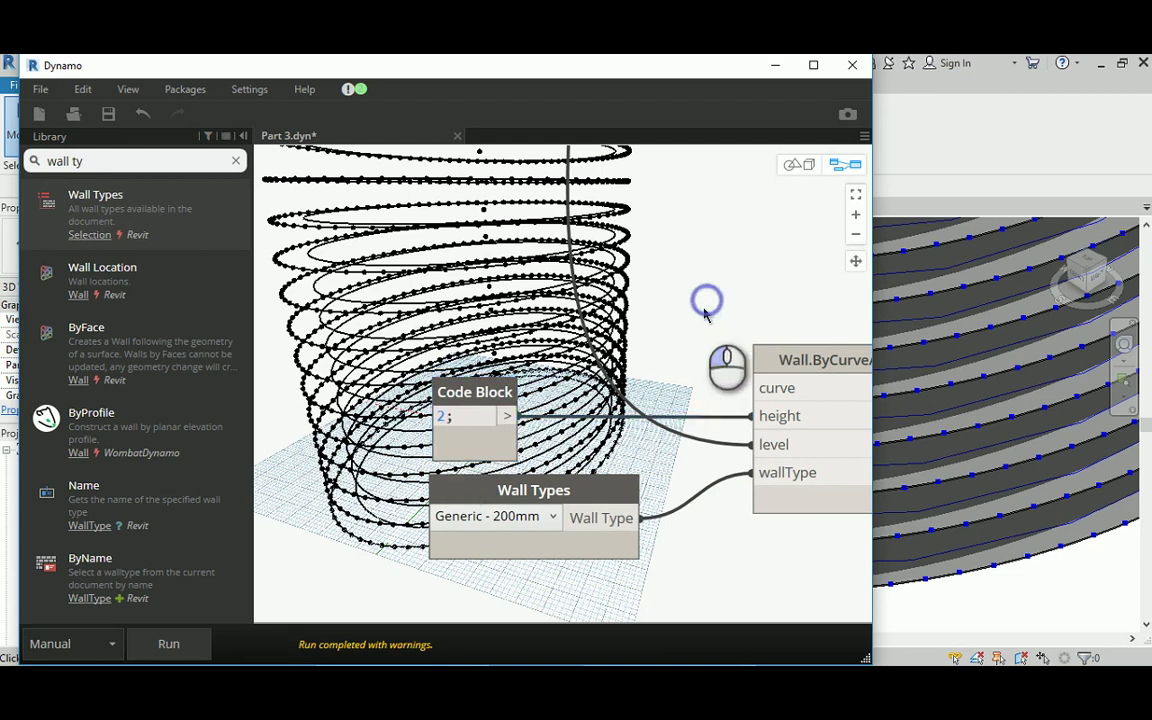
Pin the output preview of the Polygon.ByPoints node in the Slab Maker group.
scroll(690, 362, down, 3)
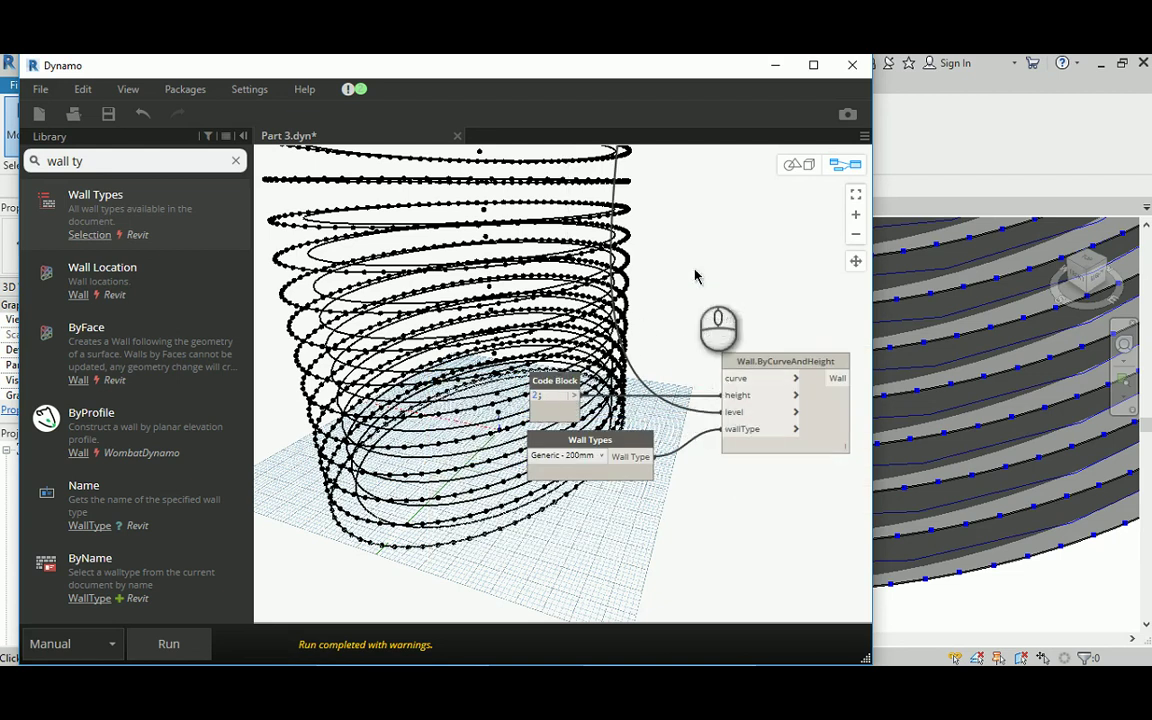
middle_drag(694, 268, 657, 419)
scroll(657, 419, down, 1)
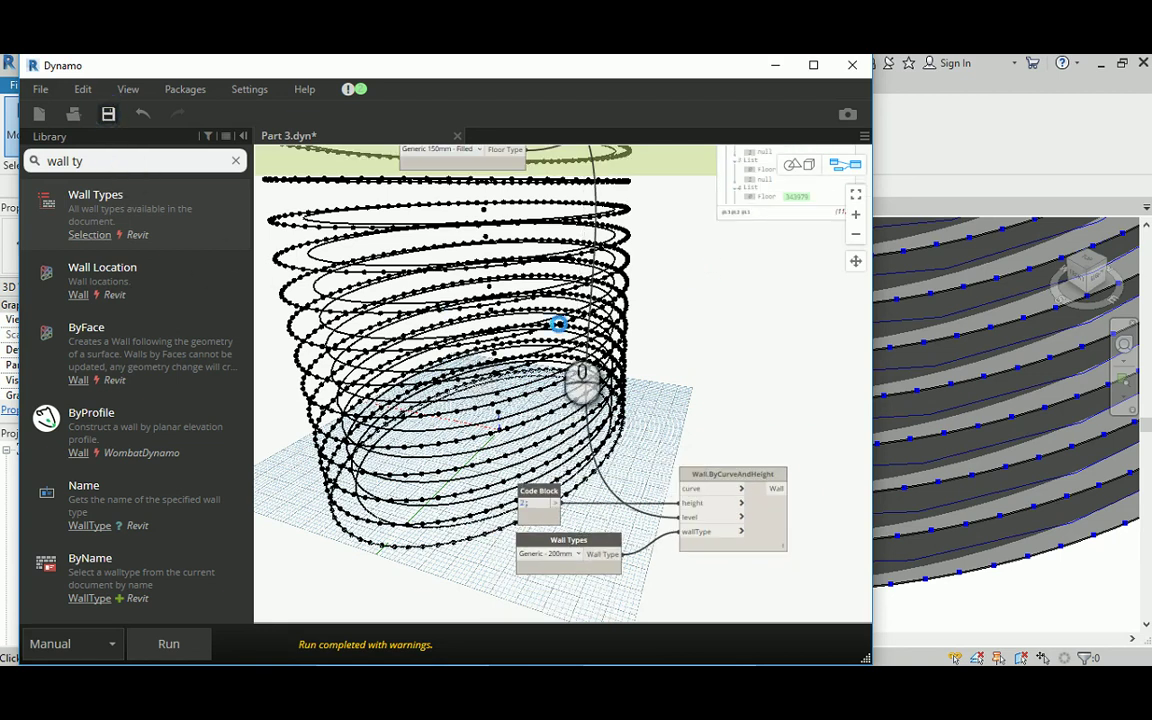
middle_drag(663, 267, 681, 478)
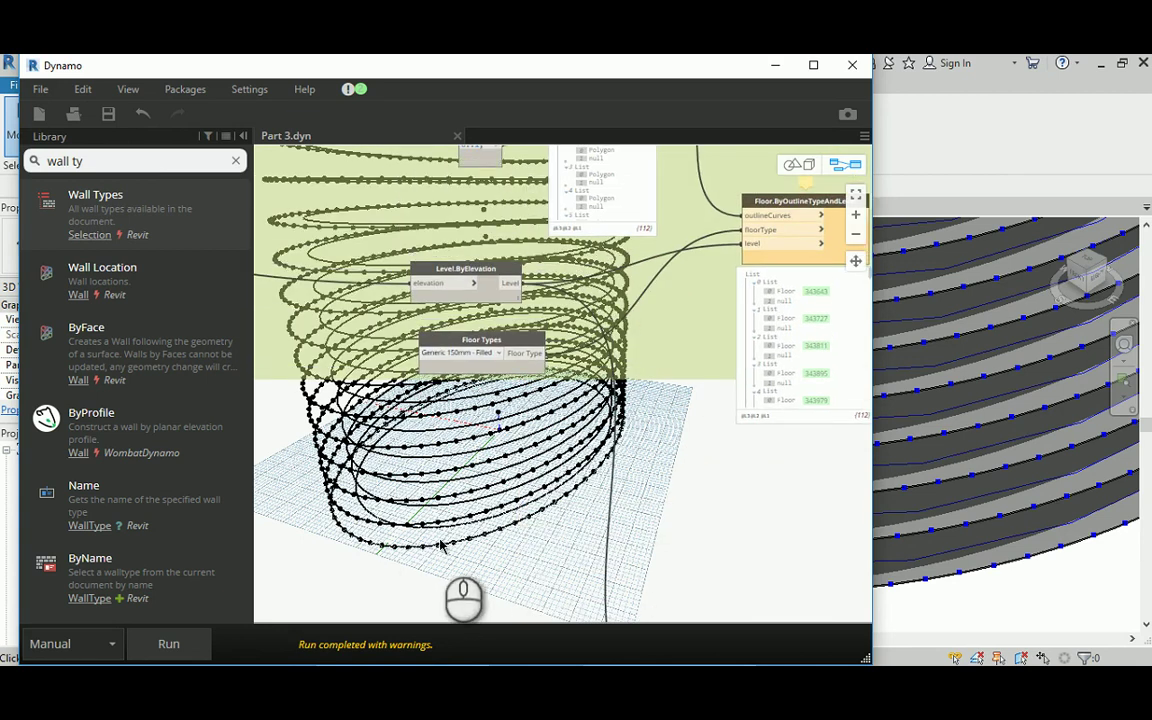
middle_drag(402, 455, 363, 596)
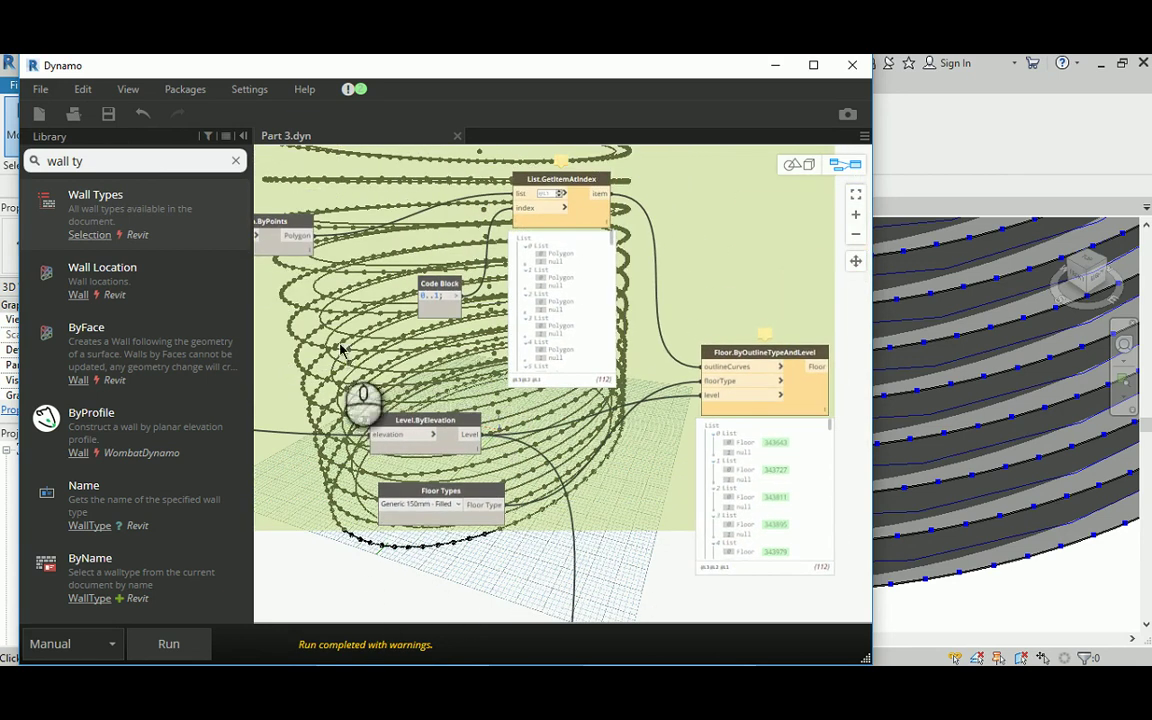
middle_drag(323, 325, 426, 342)
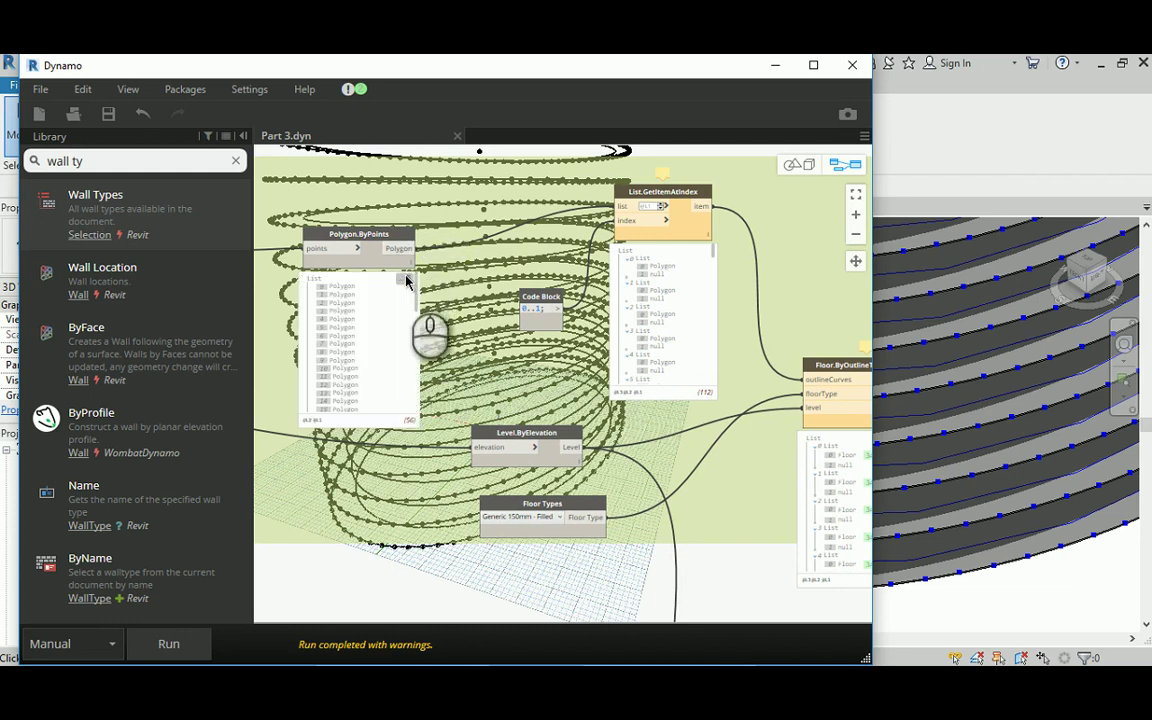
click(404, 278)
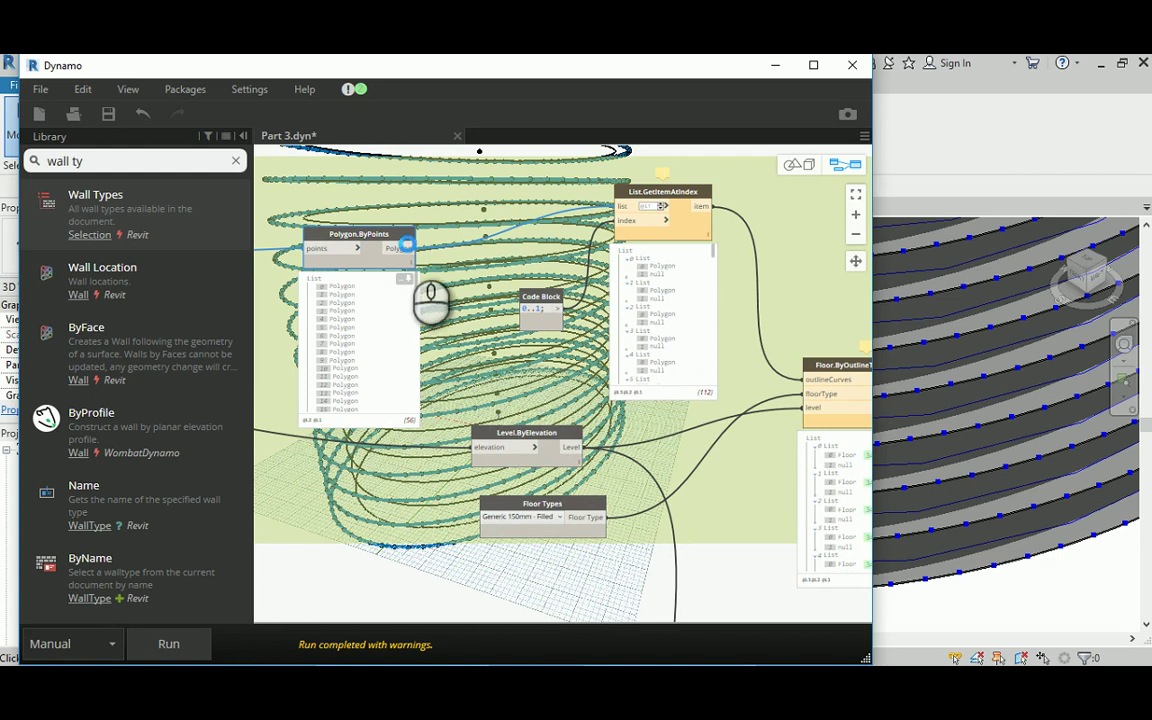
click(403, 249)
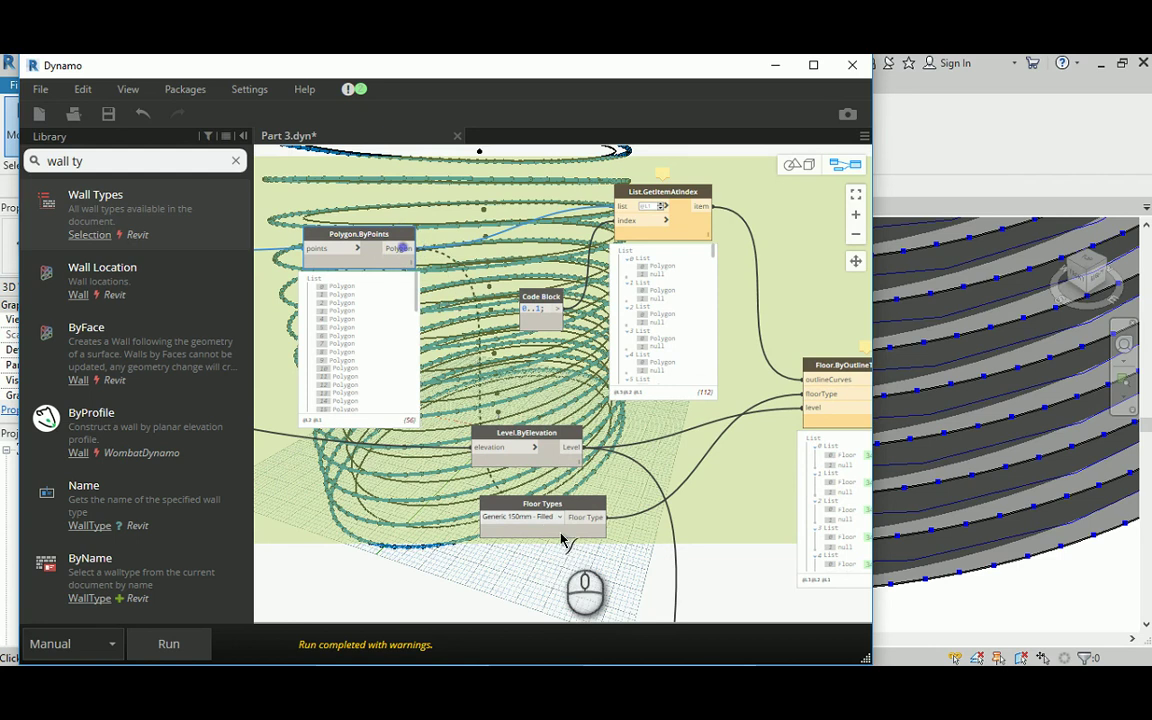
middle_drag(573, 578, 446, 264)
middle_drag(500, 455, 521, 333)
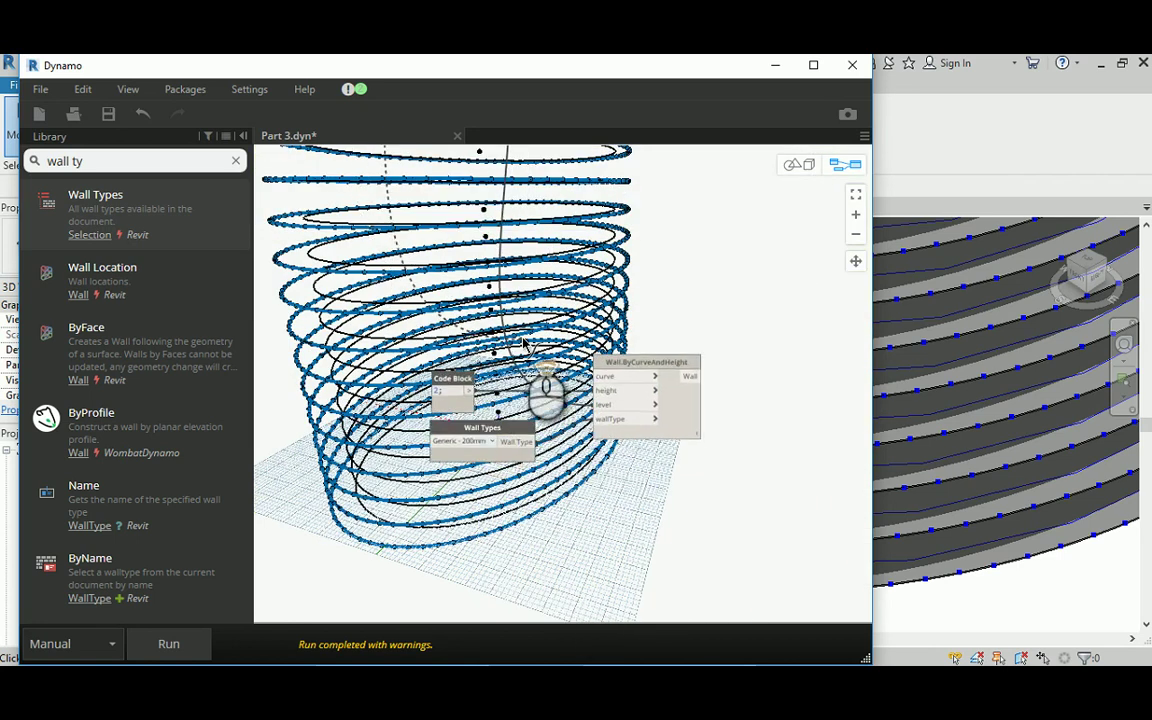
scroll(521, 333, up, 2)
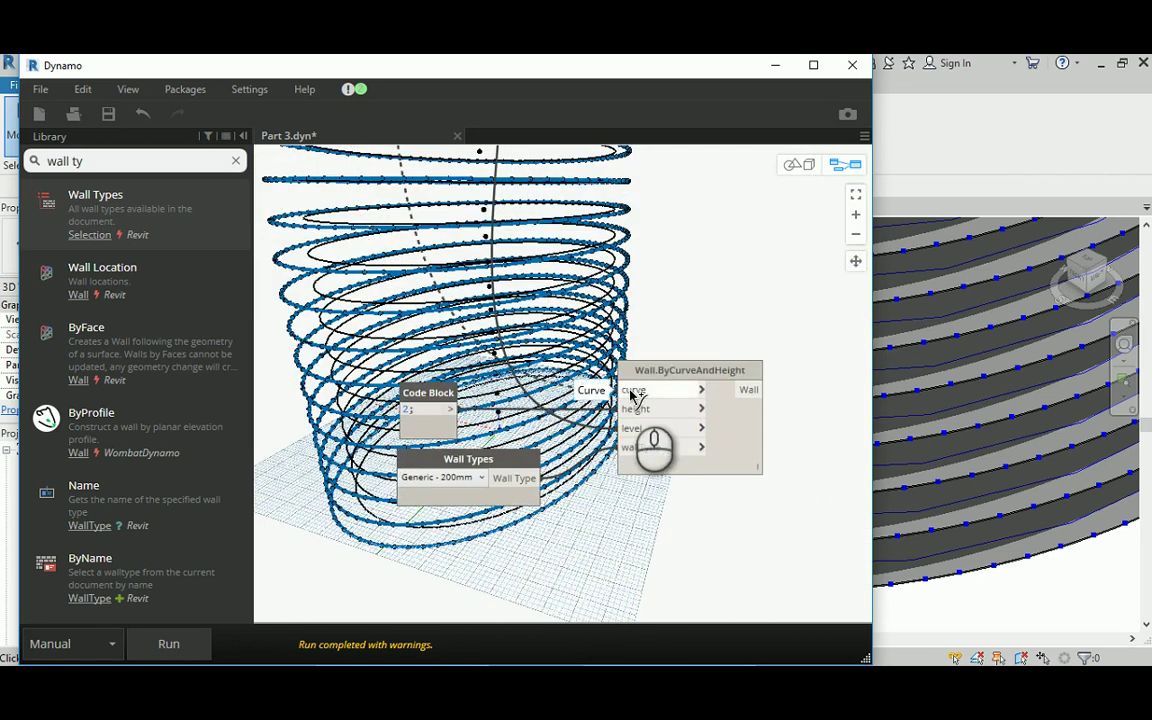
middle_drag(404, 314, 637, 318)
click(413, 322)
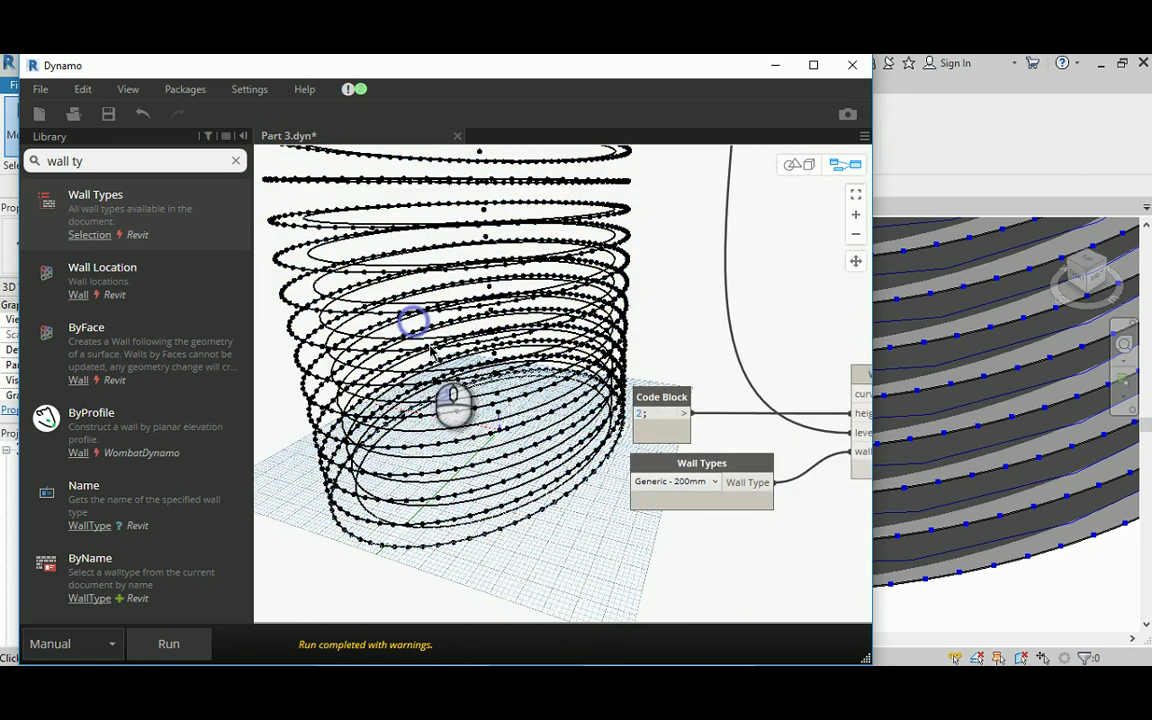
Search the library for "Geometry.explode" and clear the search again.
click(114, 162)
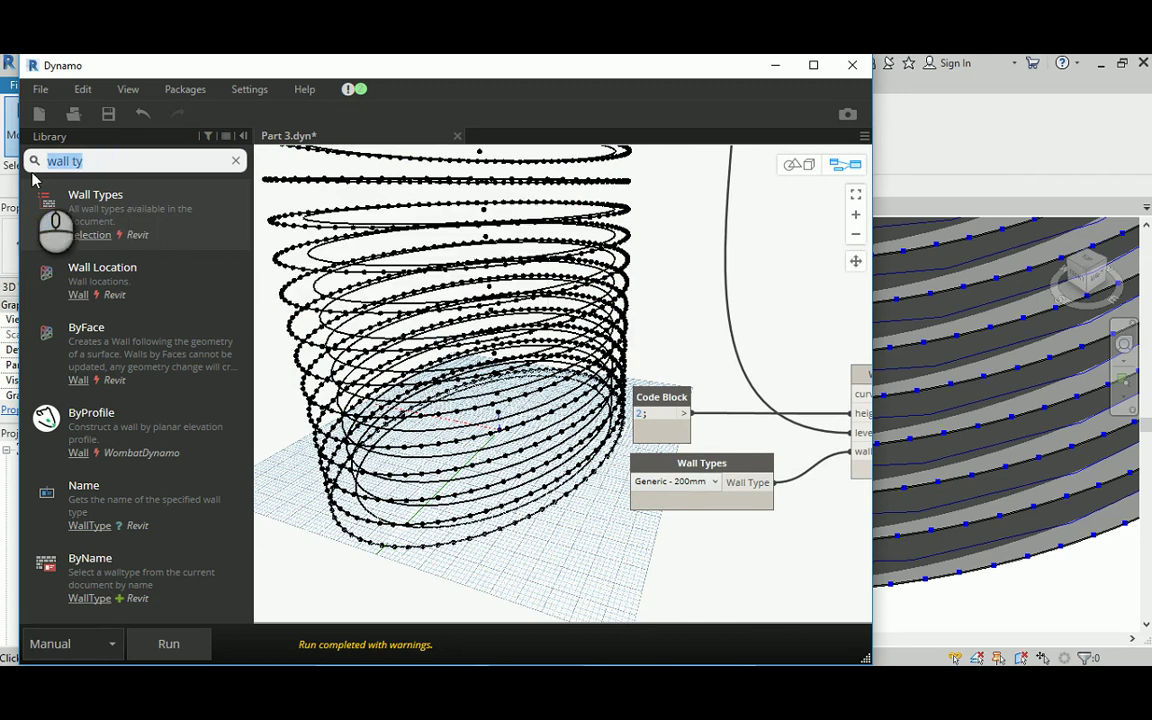
text(Geometr)
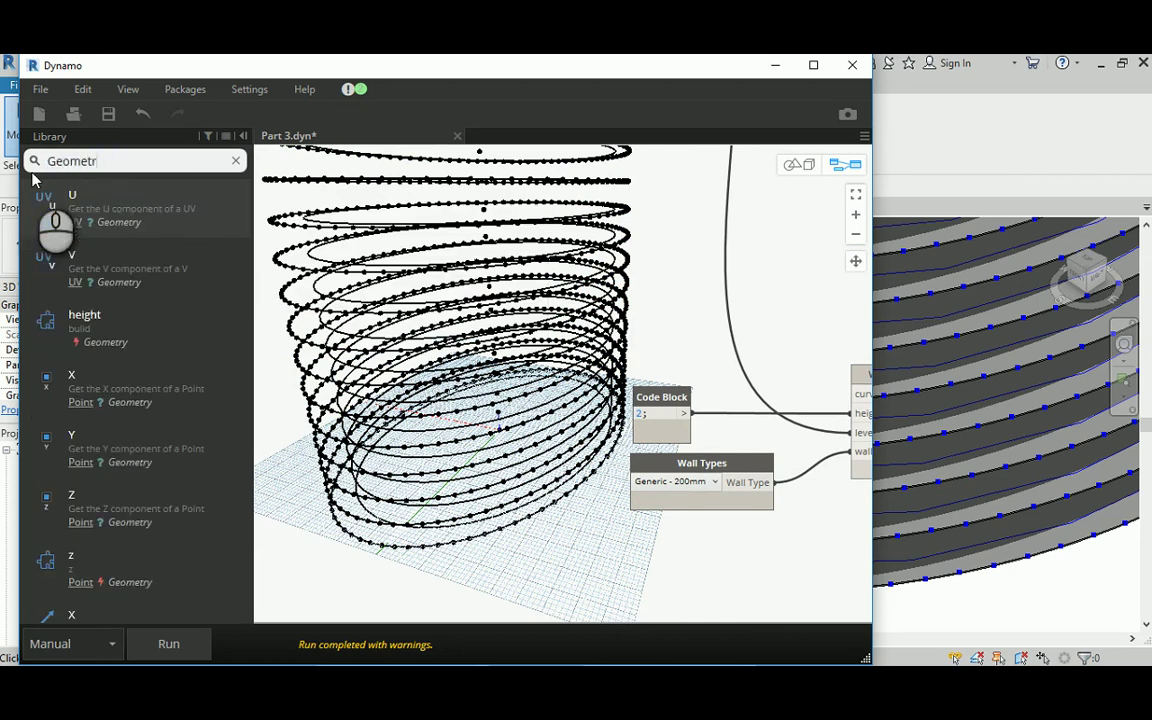
text(y.explode)
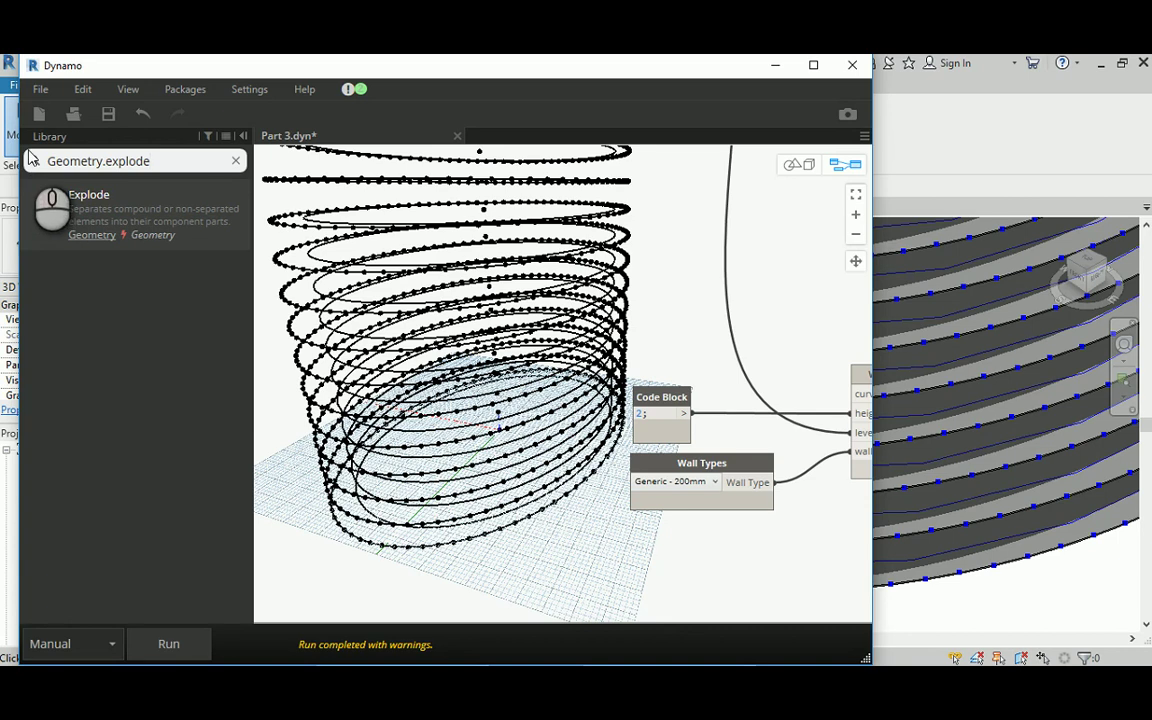
key(BackSpace)
key(BackSpace)
key(BackSpace)
key(BackSpace)
key(BackSpace)
key(BackSpace)
key(BackSpace)
key(BackSpace)
key(BackSpace)
key(BackSpace)
key(BackSpace)
key(BackSpace)
key(BackSpace)
key(BackSpace)
key(BackSpace)
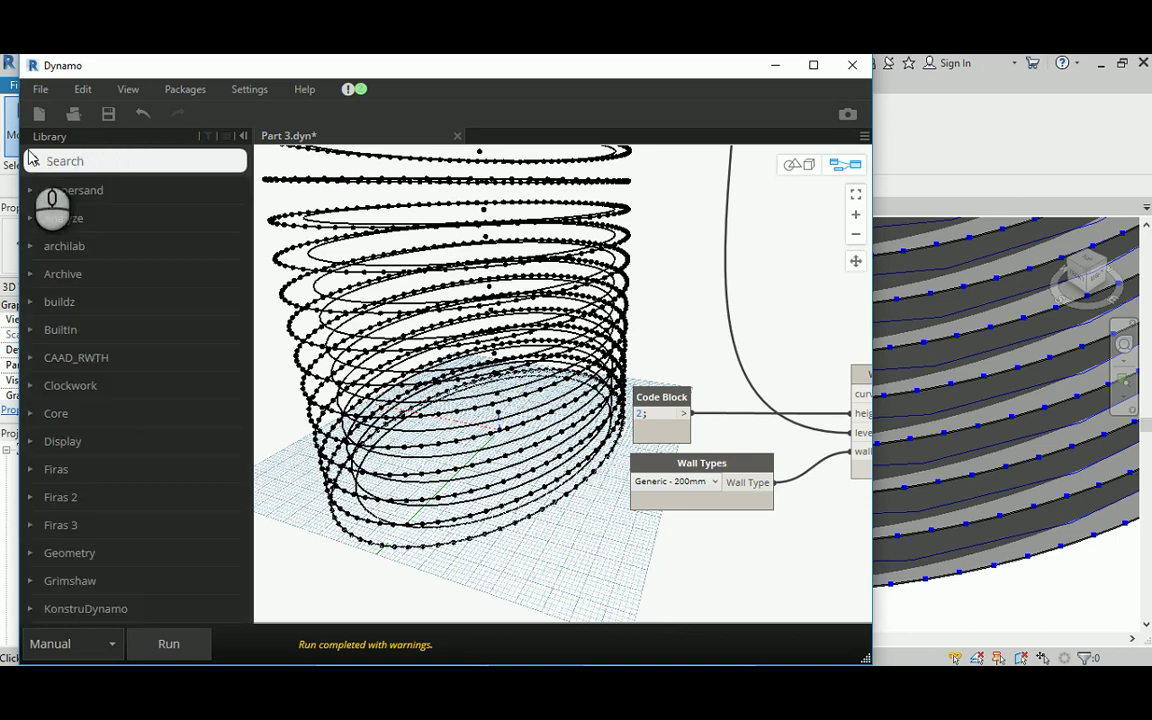
Search the library for "explode" and place a Mesh.Explode node to the left of the height Code Block.
text(explode)
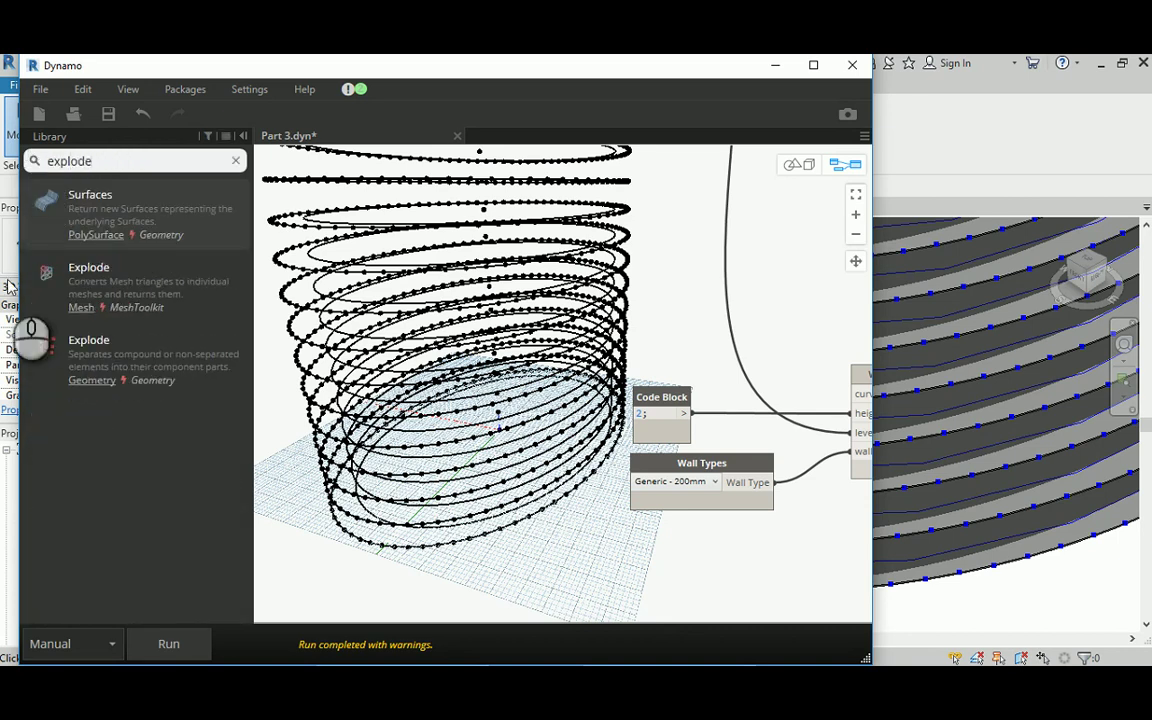
mouse_move(100, 302)
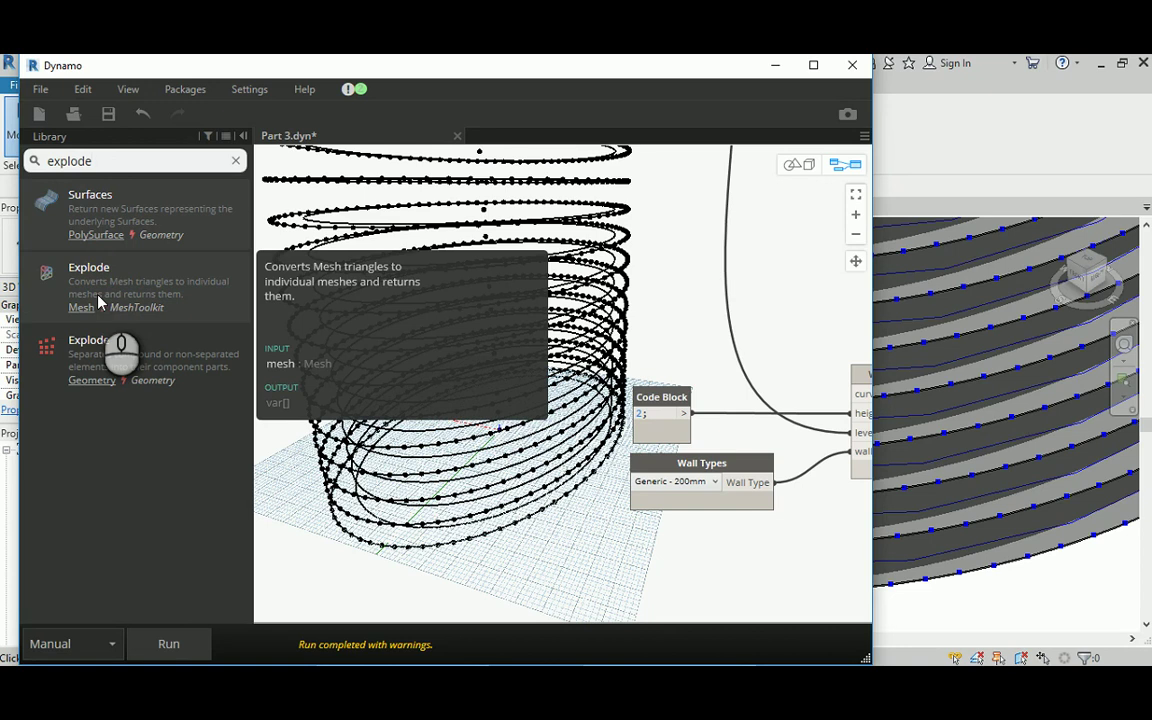
click(100, 302)
drag(614, 427, 466, 424)
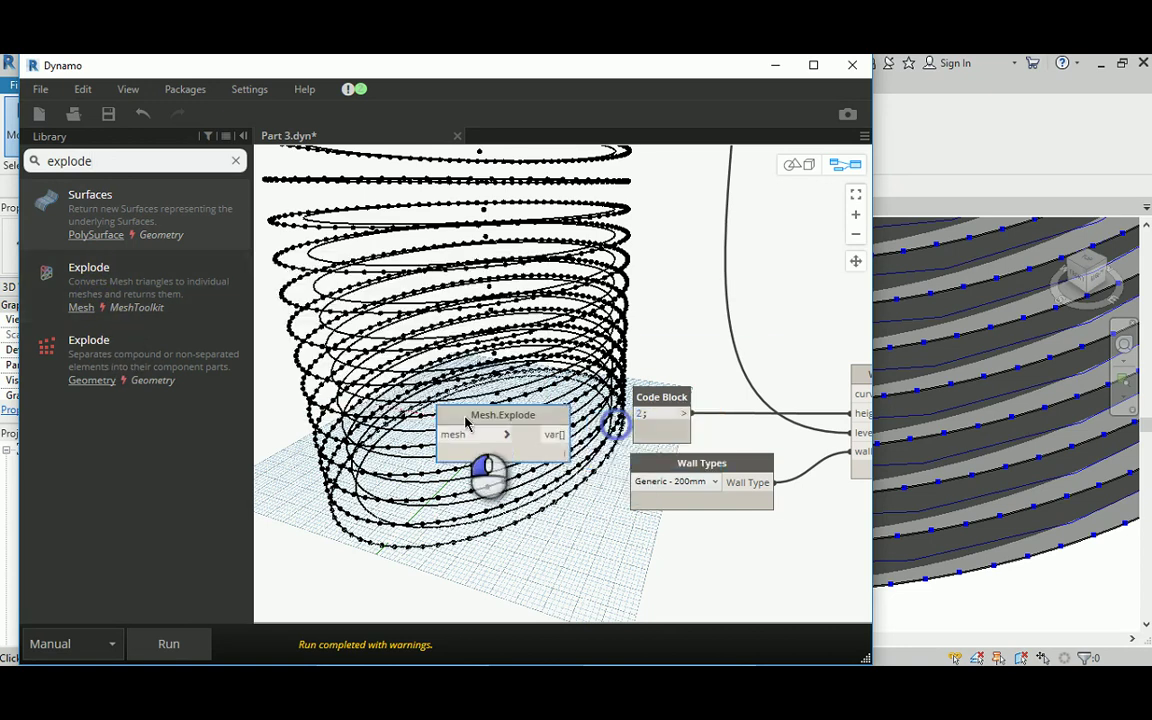
Replace the Mesh.Explode node with a Geometry.Explode node, positioned above and to the left of the wall nodes.
click(160, 360)
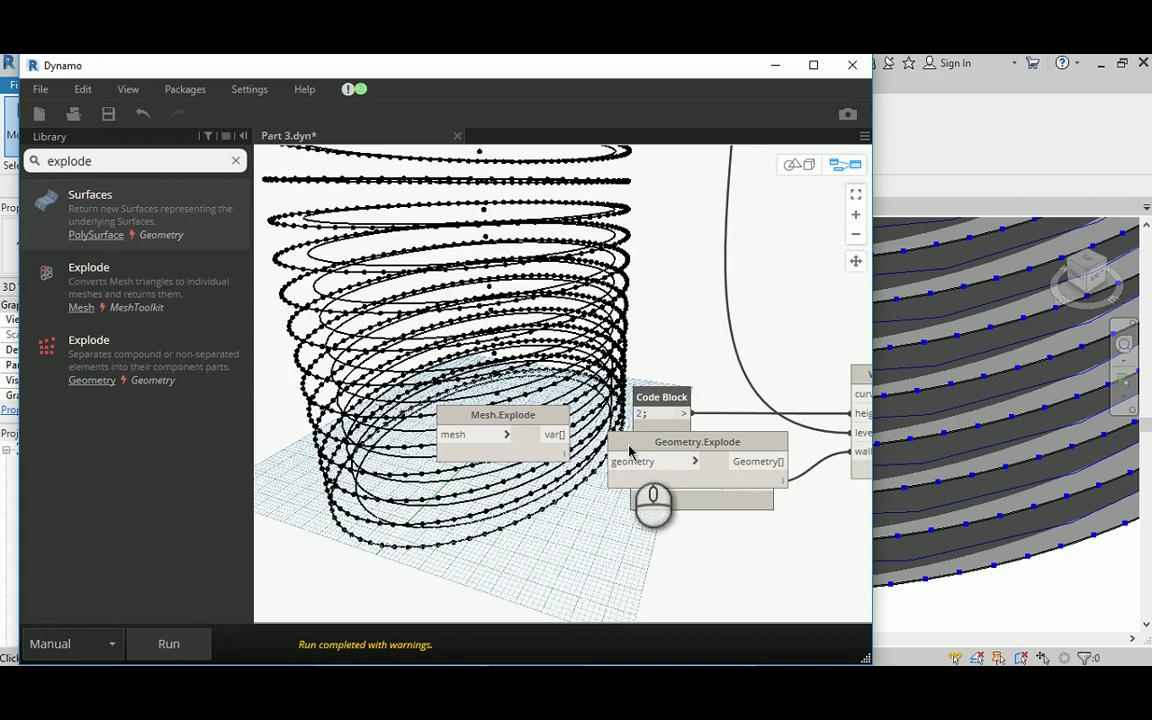
click(497, 427)
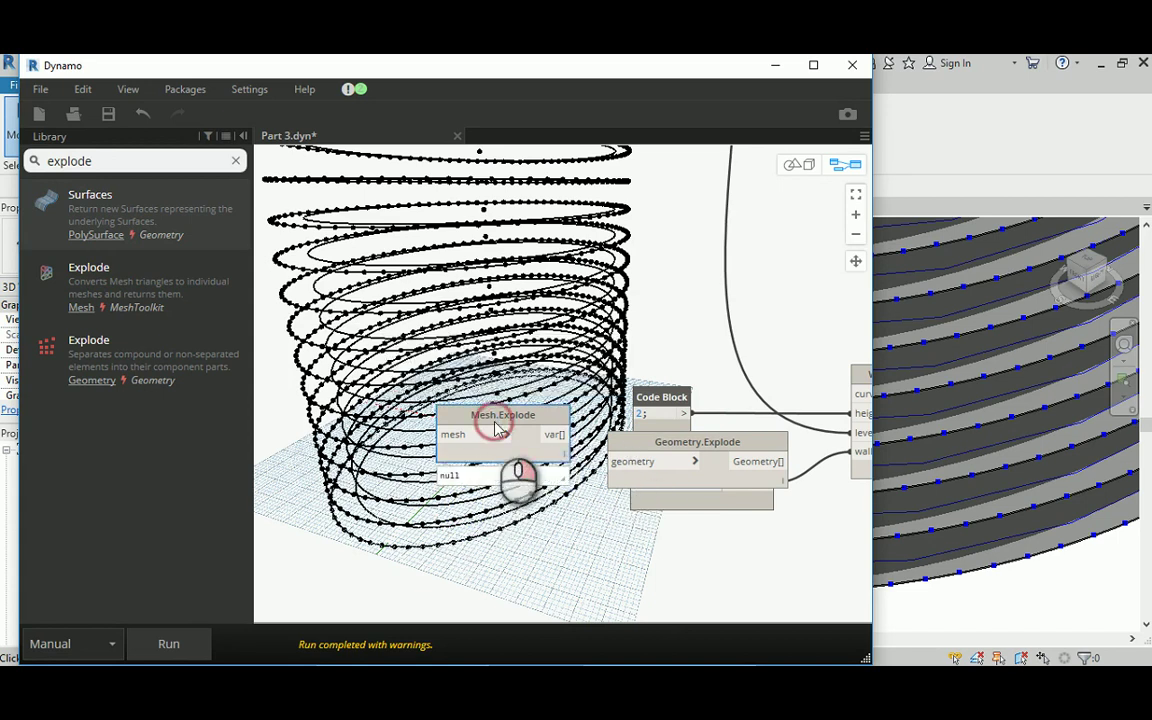
right_click(497, 427)
click(548, 433)
drag(670, 448, 583, 390)
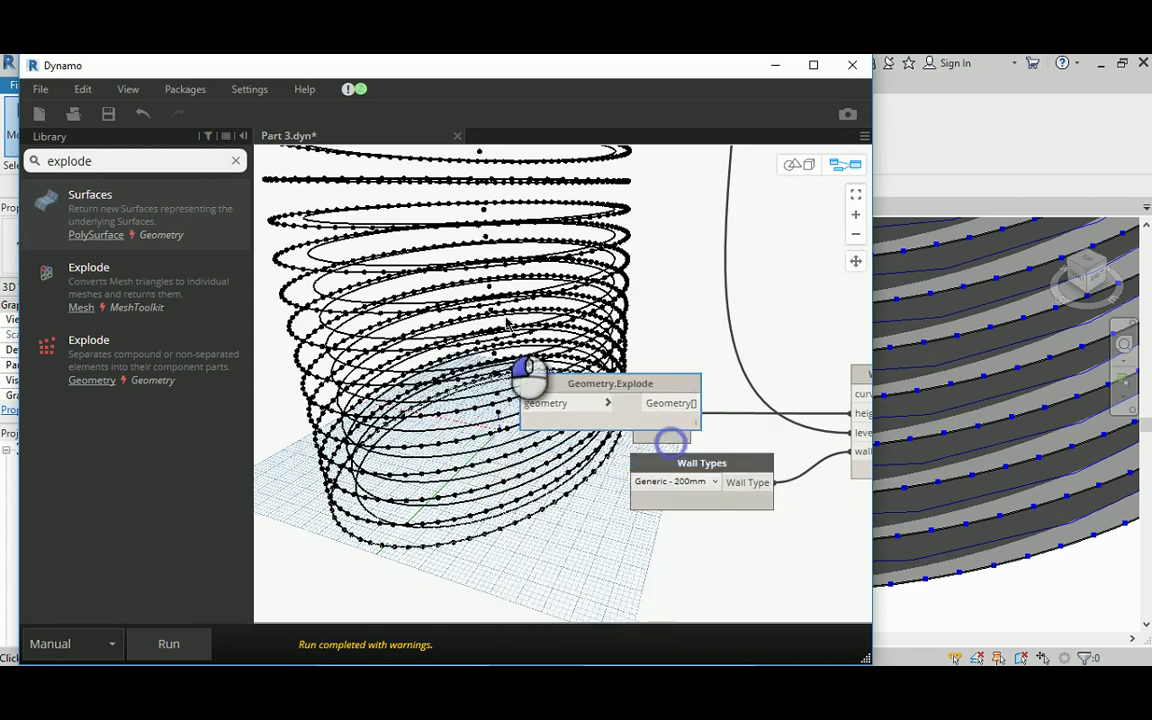
drag(507, 325, 472, 276)
Connect the Polygon output of Polygon.ByPoints to the geometry input of Geometry.Explode.
middle_drag(372, 370, 389, 473)
scroll(438, 415, down, 5)
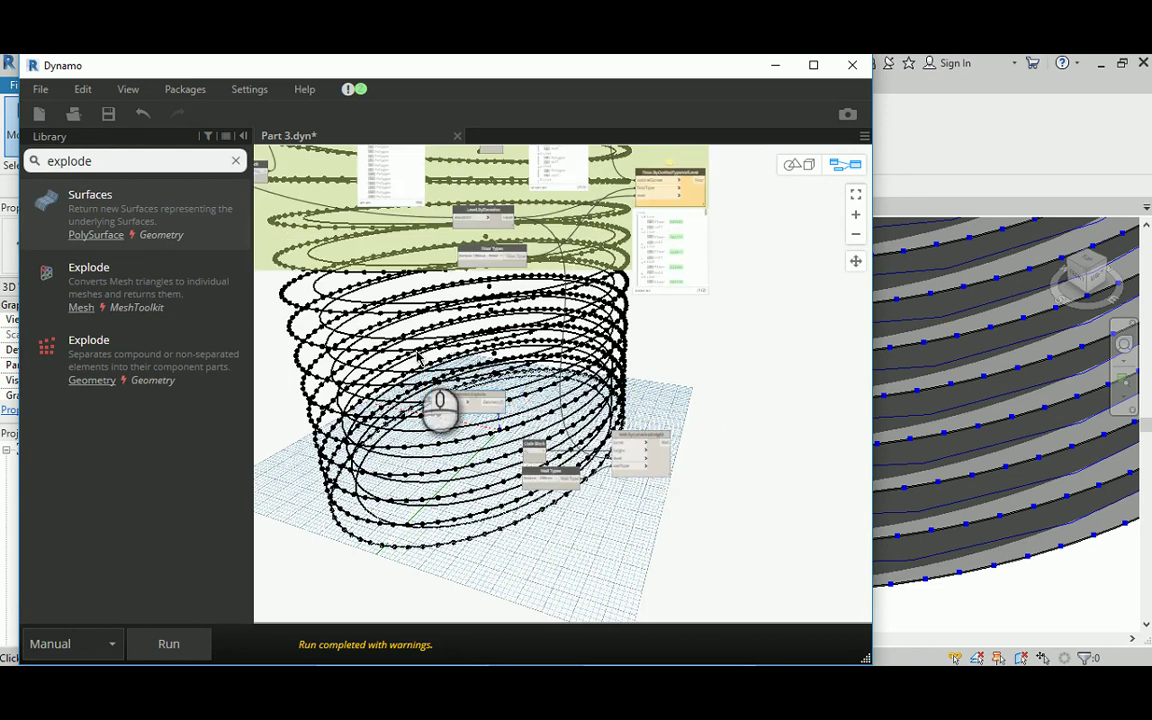
scroll(419, 357, up, 6)
drag(413, 305, 462, 318)
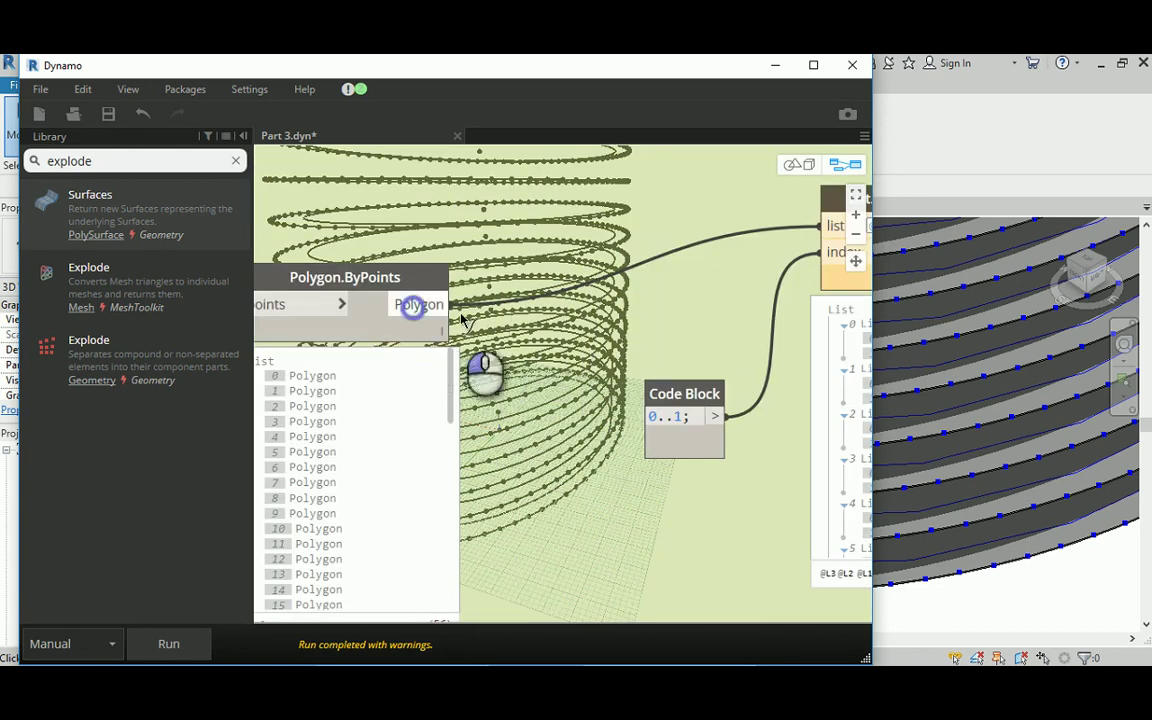
middle_drag(522, 570, 474, 254)
scroll(470, 275, down, 6)
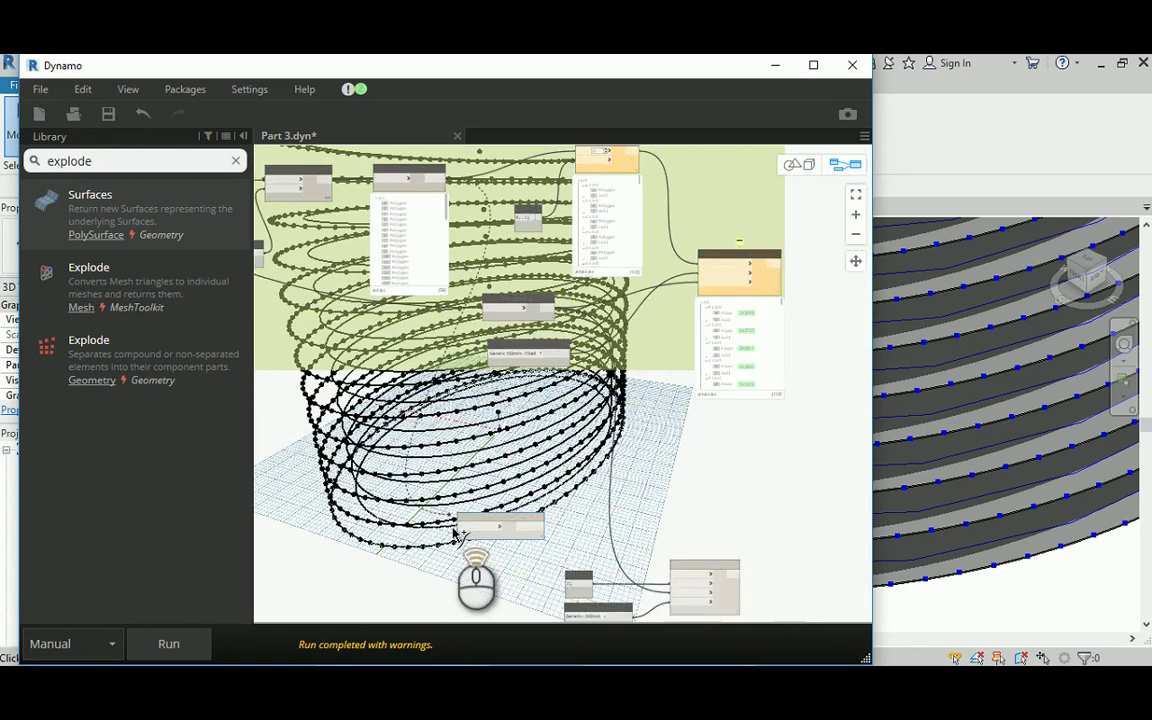
scroll(455, 535, up, 4)
click(470, 525)
Connect the Geometry[] output of Geometry.Explode to the curve input of Wall.ByCurveAndHeight and run the graph.
click(590, 525)
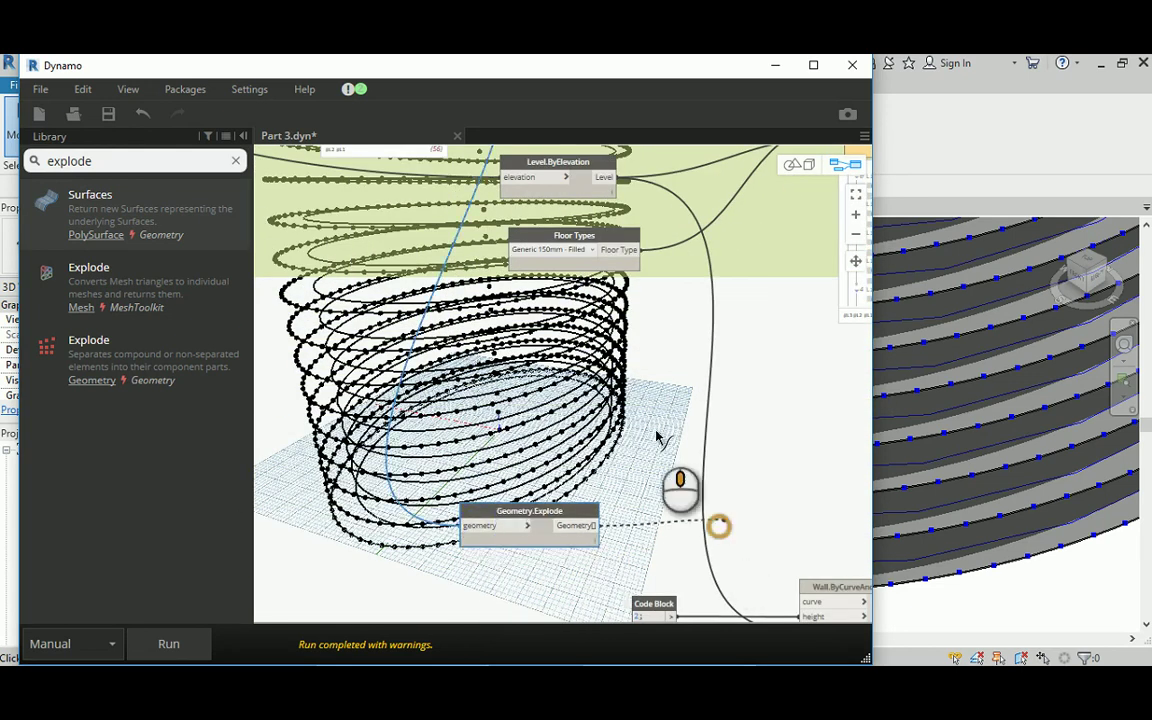
middle_drag(657, 437, 621, 413)
scroll(652, 431, up, 4)
click(683, 460)
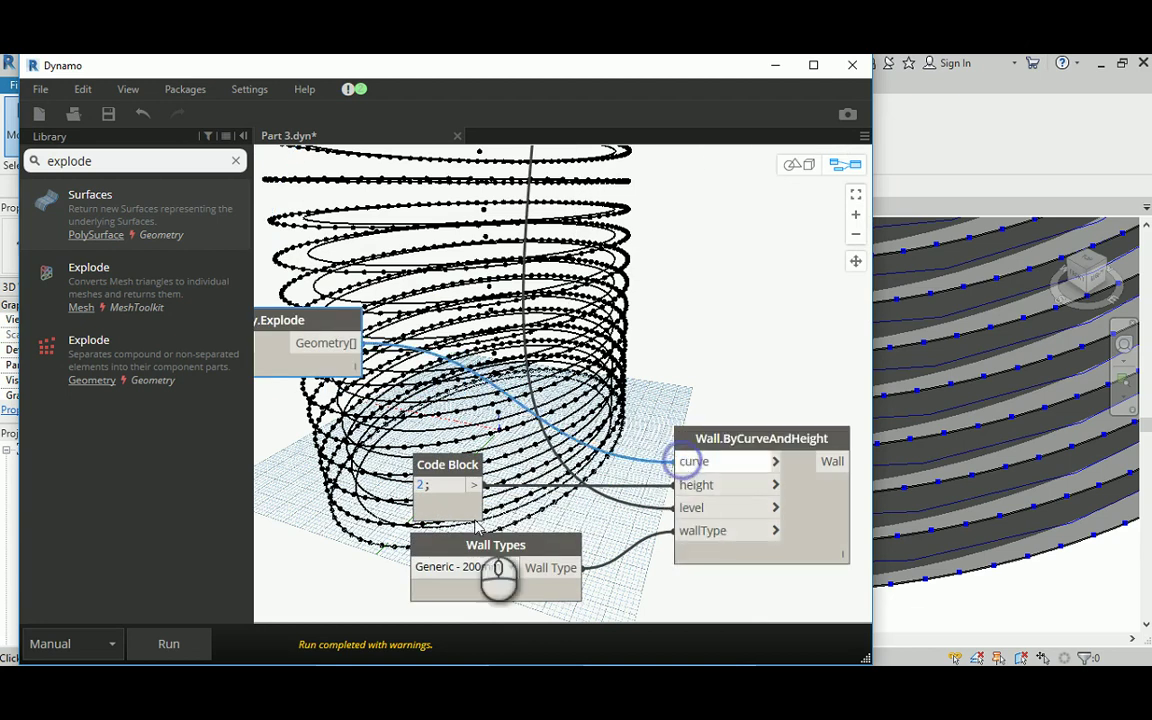
click(168, 643)
click(928, 427)
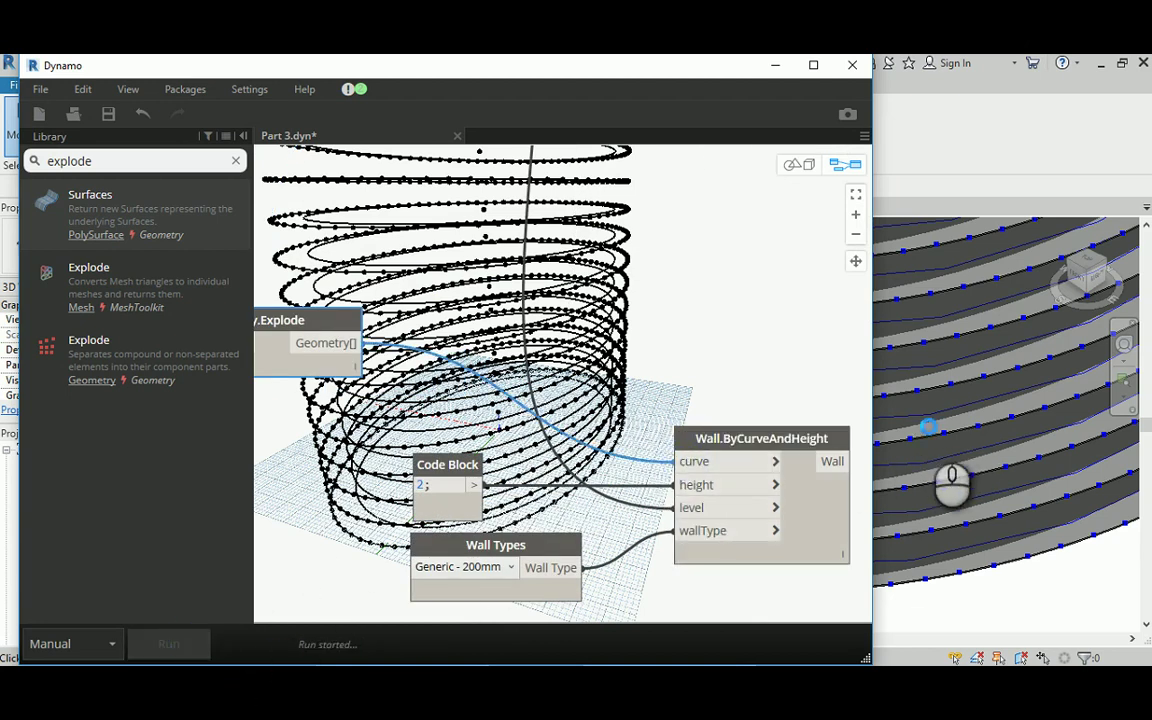
click(463, 520)
click(645, 352)
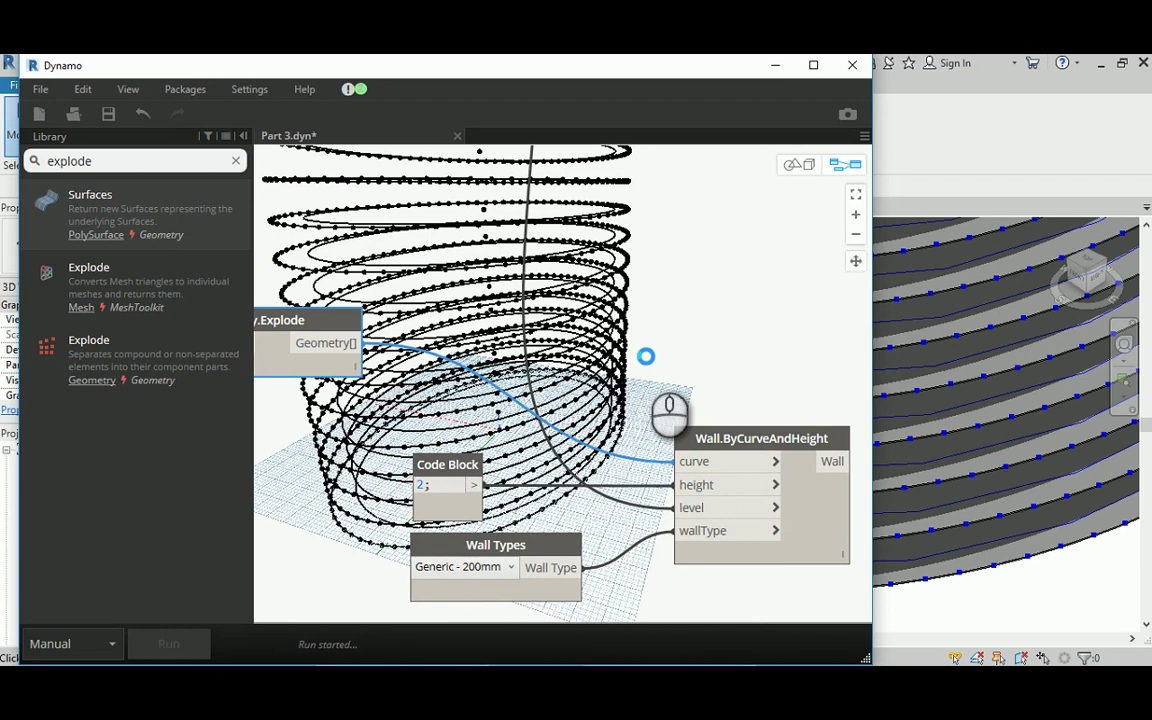
click(975, 410)
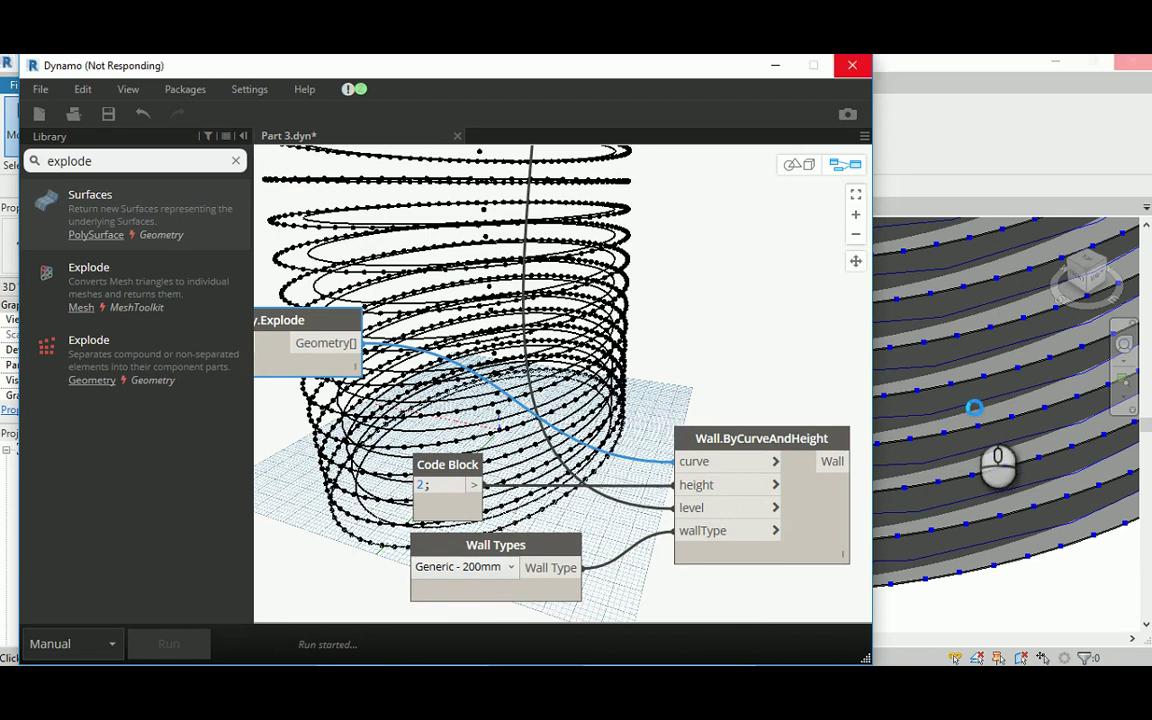
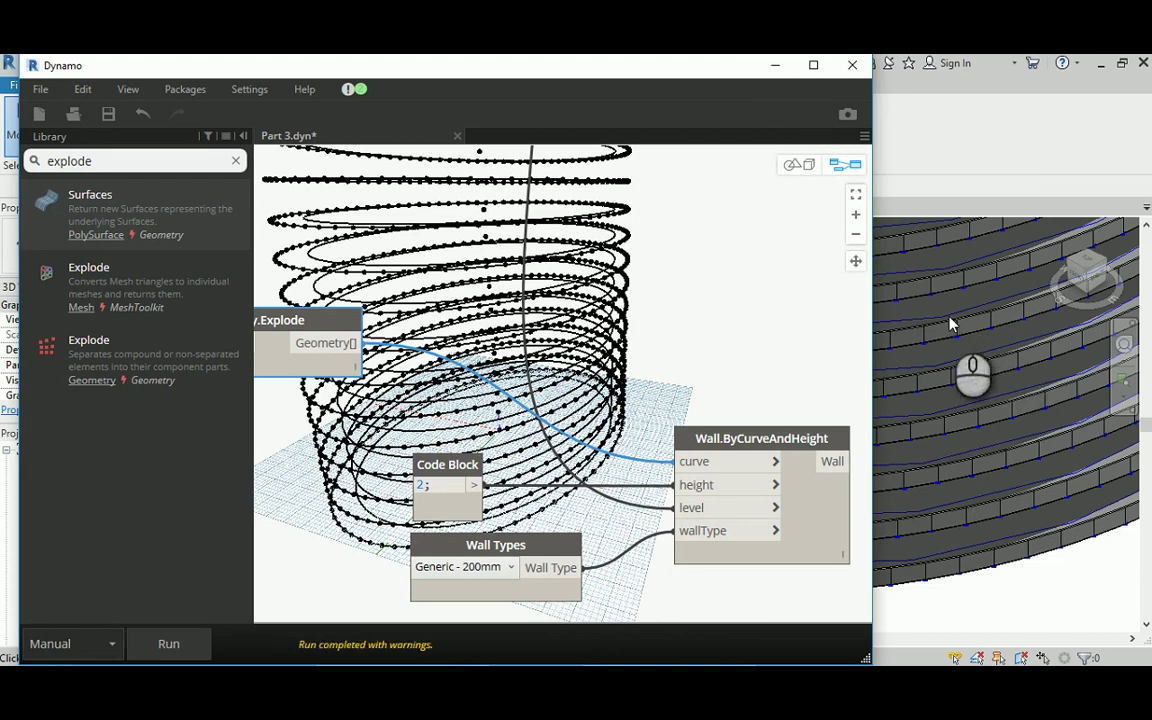
Switch to Revit and examine the generated parapet walls around the tower at different heights and from several sides in the 3D view.
click(775, 66)
scroll(888, 405, up, 3)
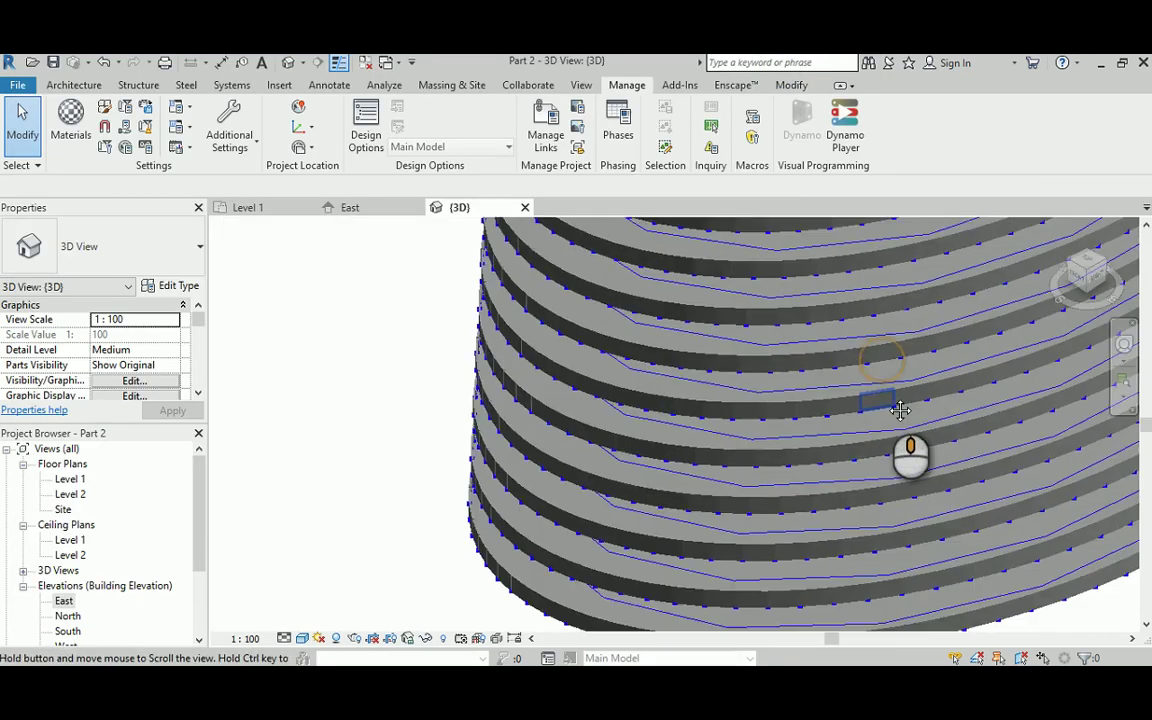
shift+middle_drag(689, 386, 883, 357)
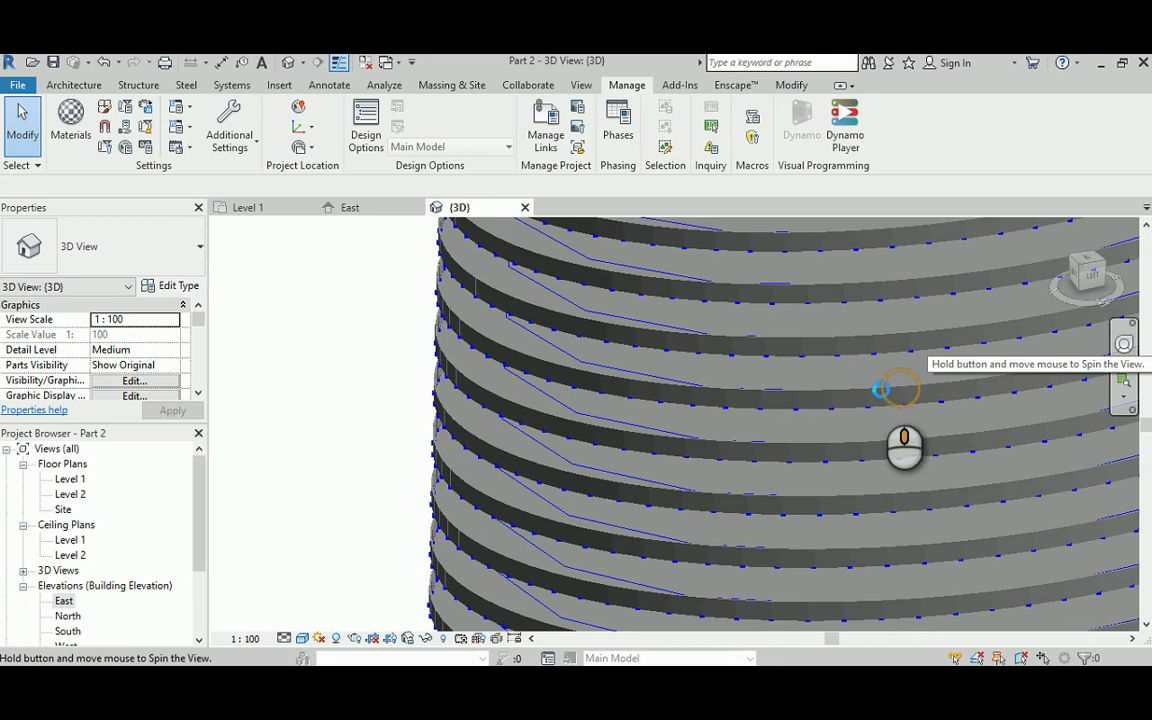
shift+middle_drag(866, 390, 757, 433)
scroll(757, 433, down, 5)
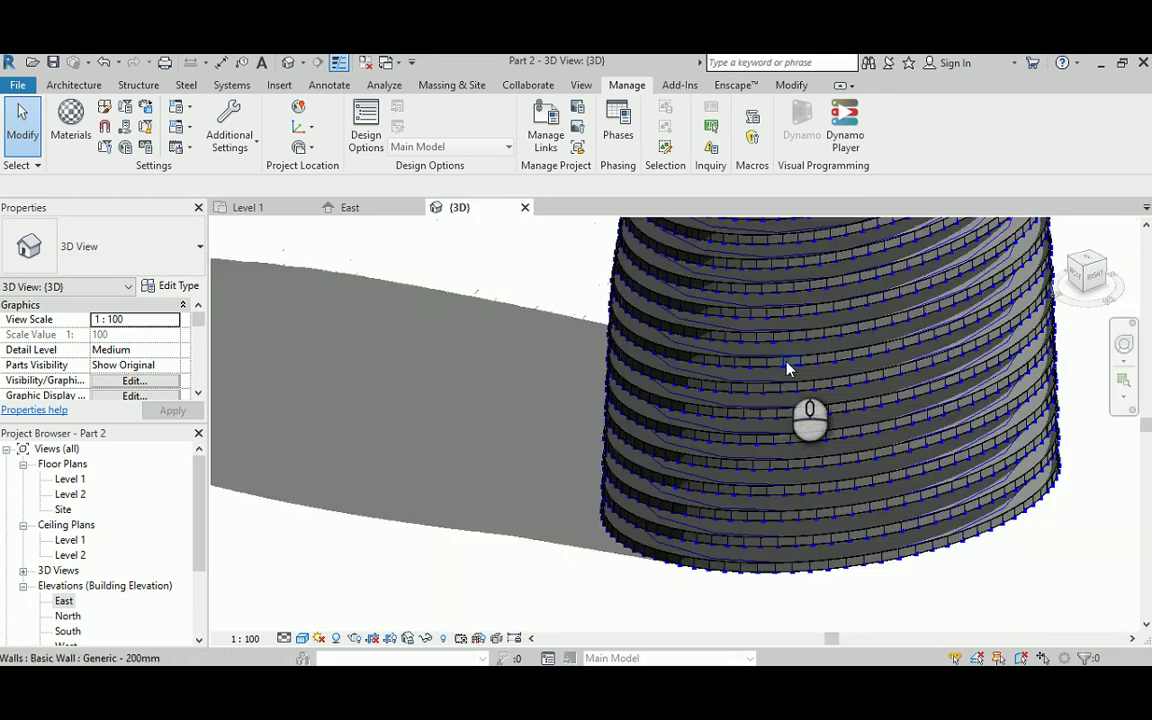
shift+middle_drag(789, 366, 760, 520)
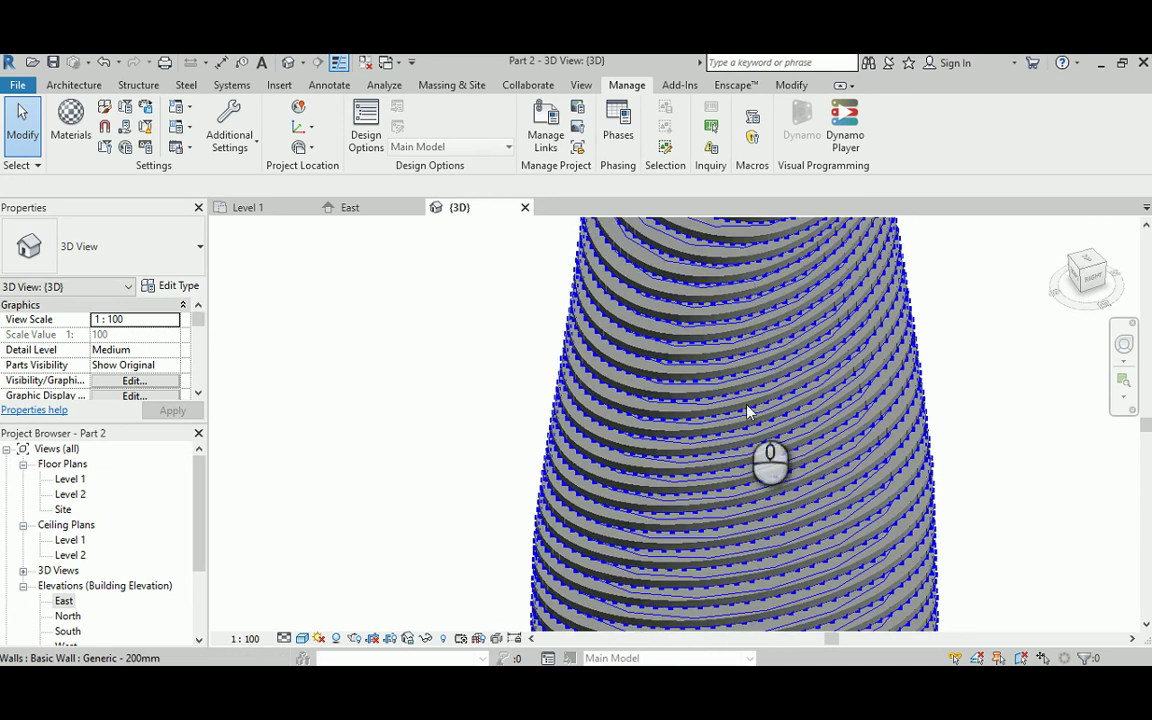
middle_drag(750, 410, 676, 501)
scroll(681, 328, down, 1)
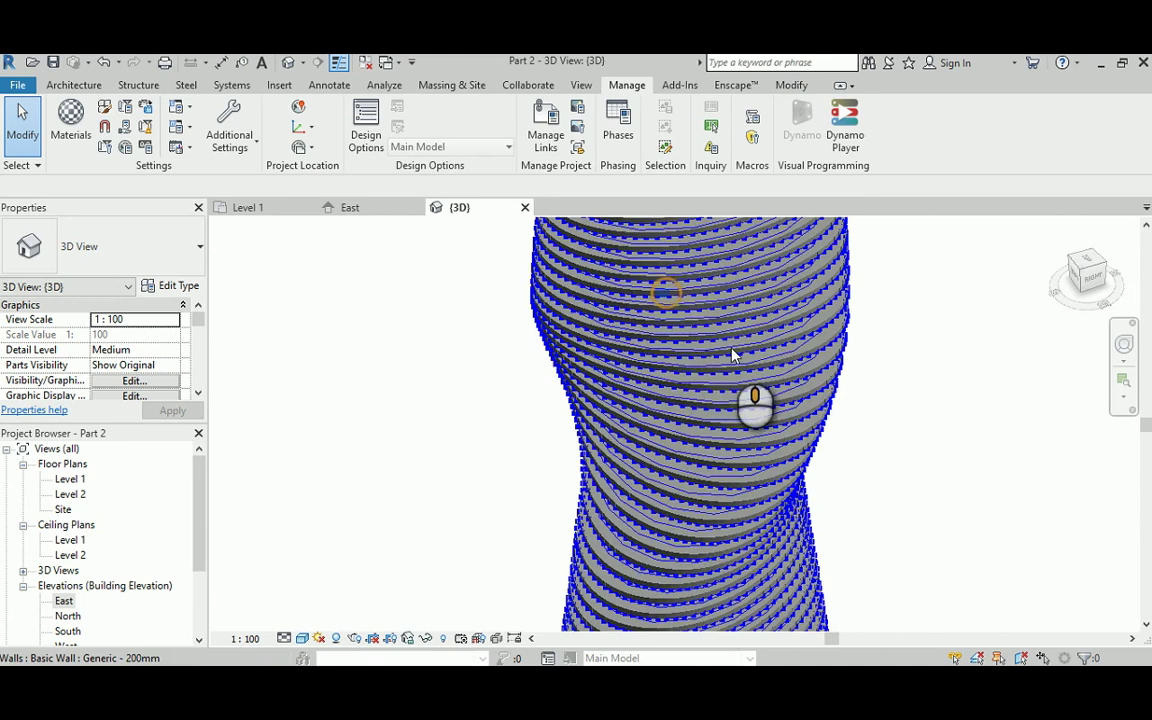
middle_drag(733, 355, 848, 358)
scroll(848, 358, up, 4)
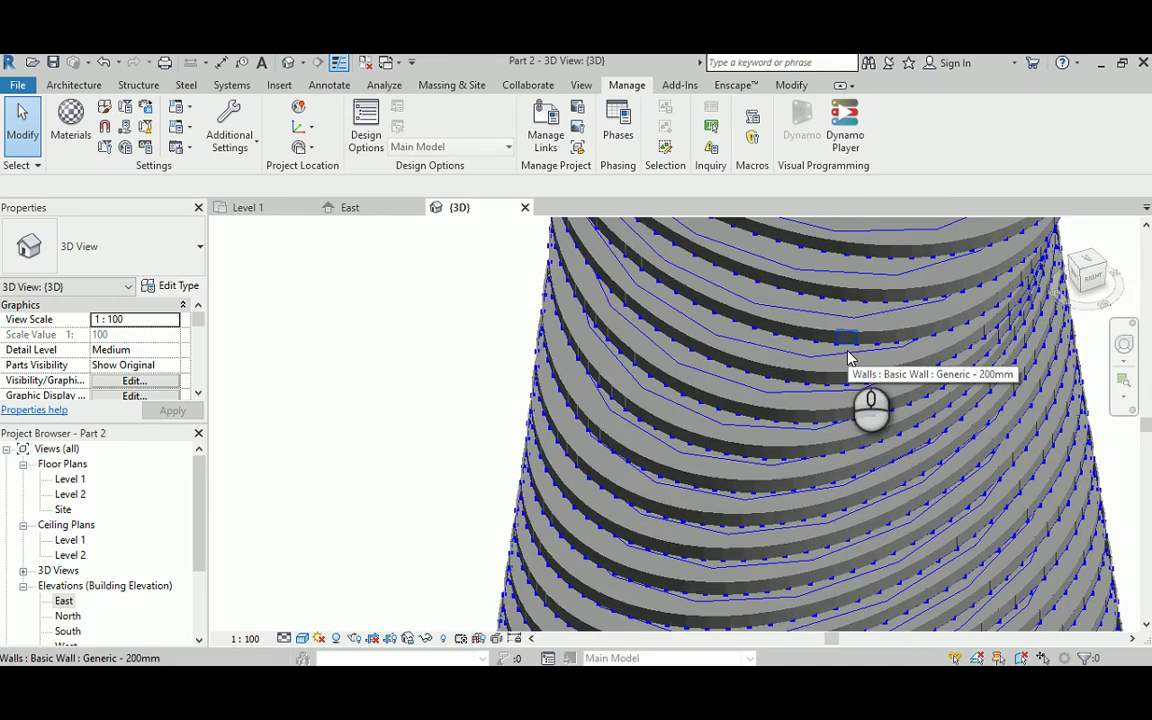
scroll(848, 358, down, 2)
scroll(440, 437, up, 2)
middle_drag(440, 437, 386, 424)
scroll(386, 424, down, 2)
scroll(386, 470, up, 2)
middle_drag(386, 470, 390, 435)
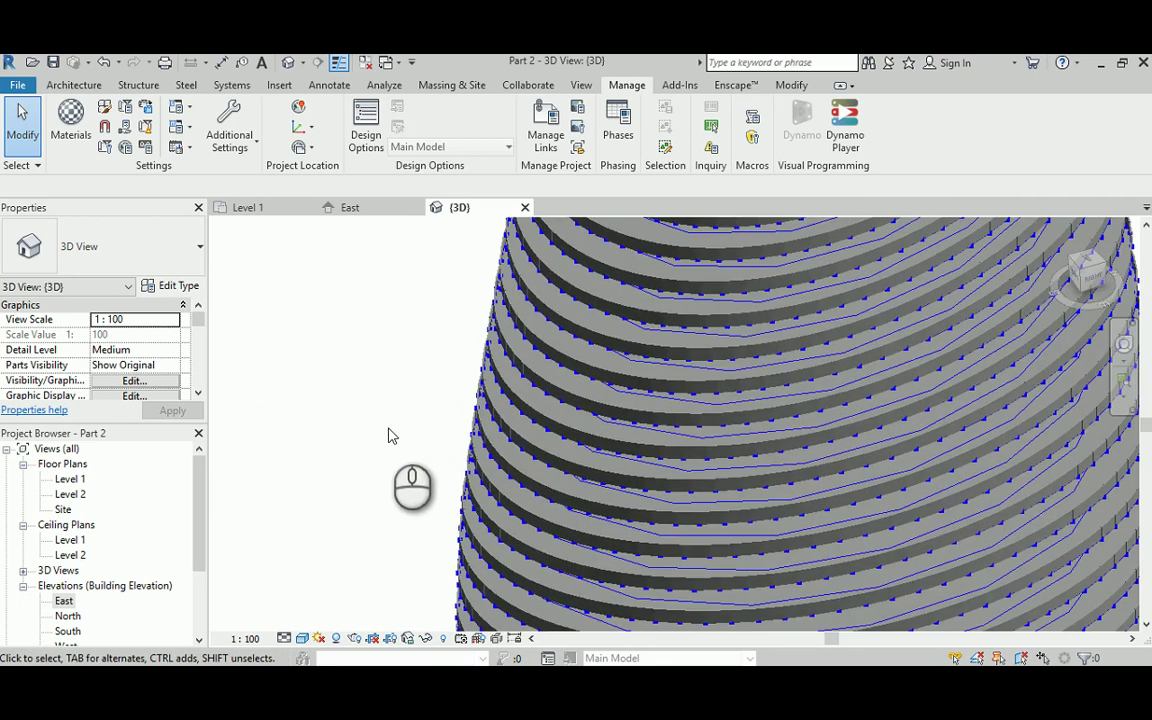
scroll(390, 435, down, 2)
scroll(393, 496, up, 2)
middle_drag(393, 496, 638, 535)
scroll(350, 535, down, 2)
scroll(345, 514, up, 2)
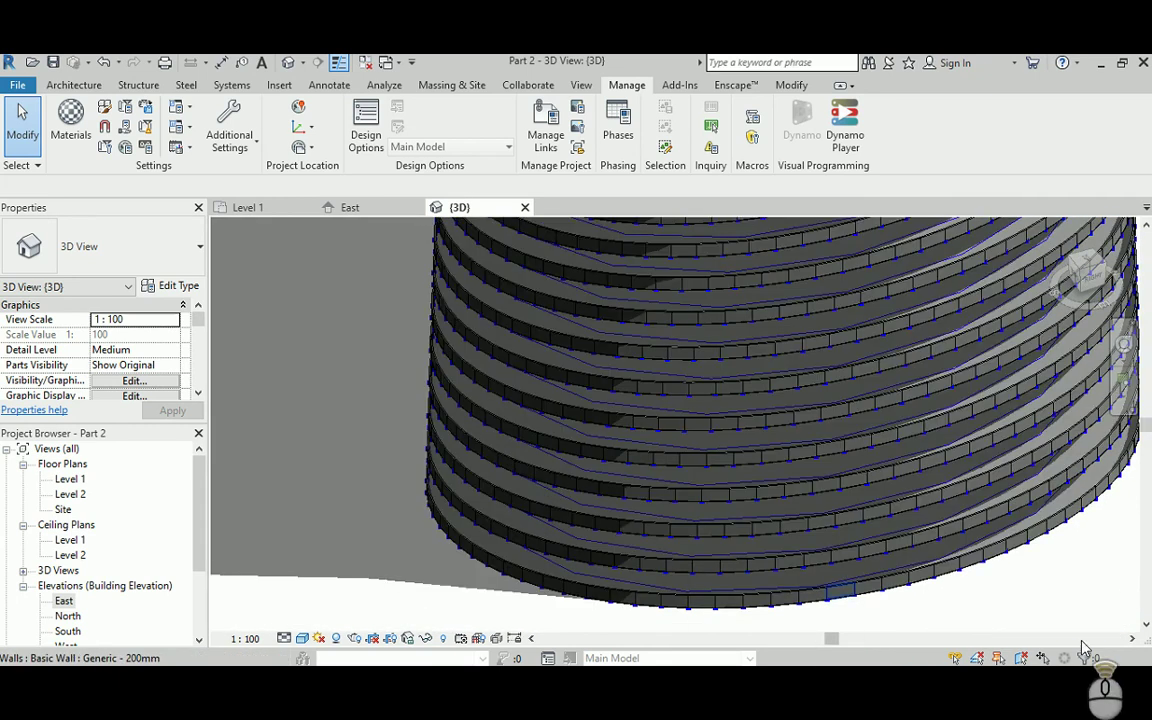
Inspect the individual wall segments along the edges of the tower's lower floors up close.
scroll(1041, 570, up, 3)
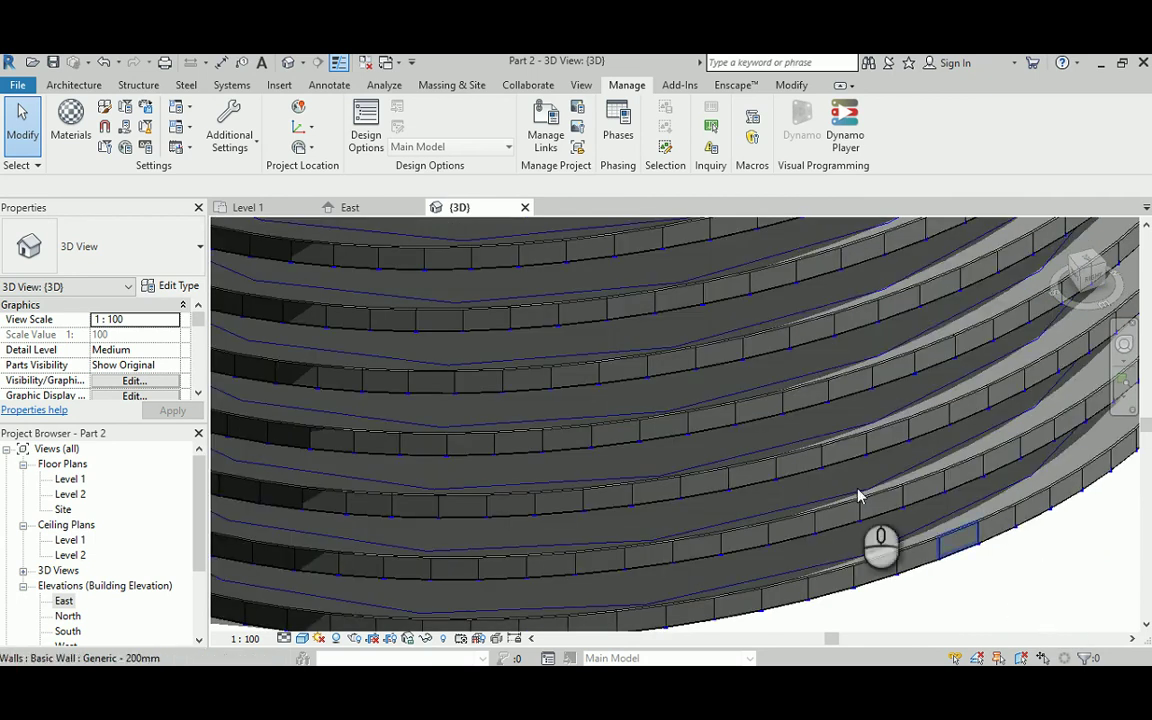
scroll(905, 428, up, 2)
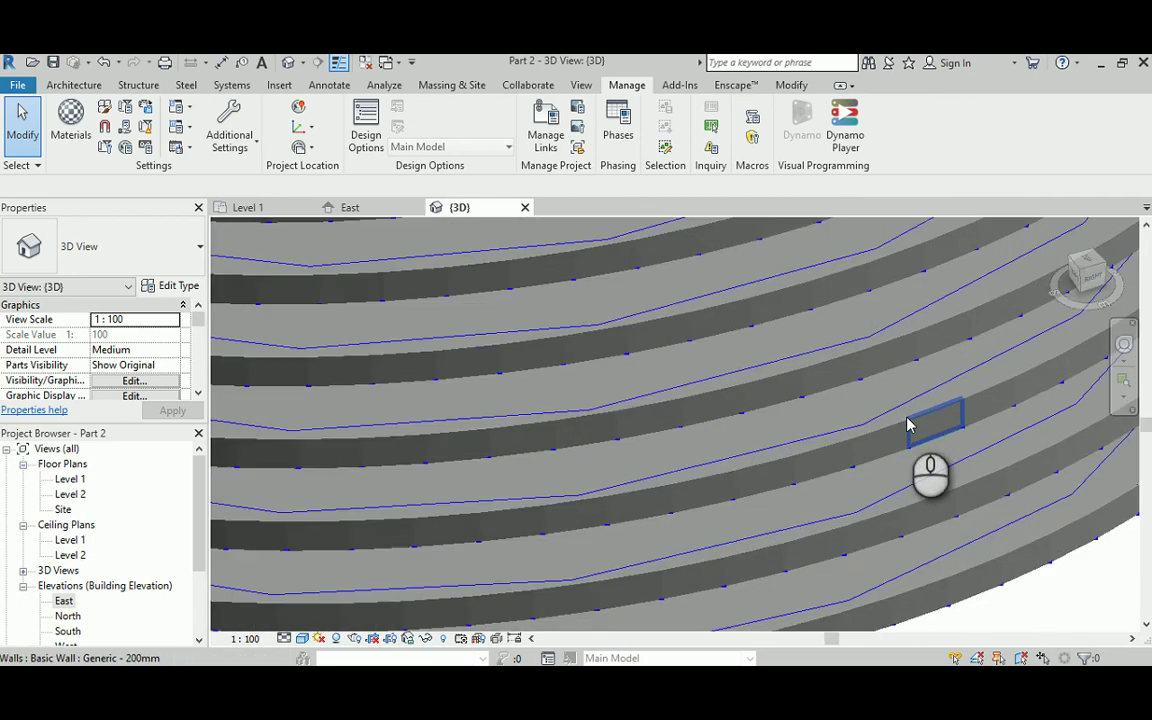
scroll(905, 428, up, 2)
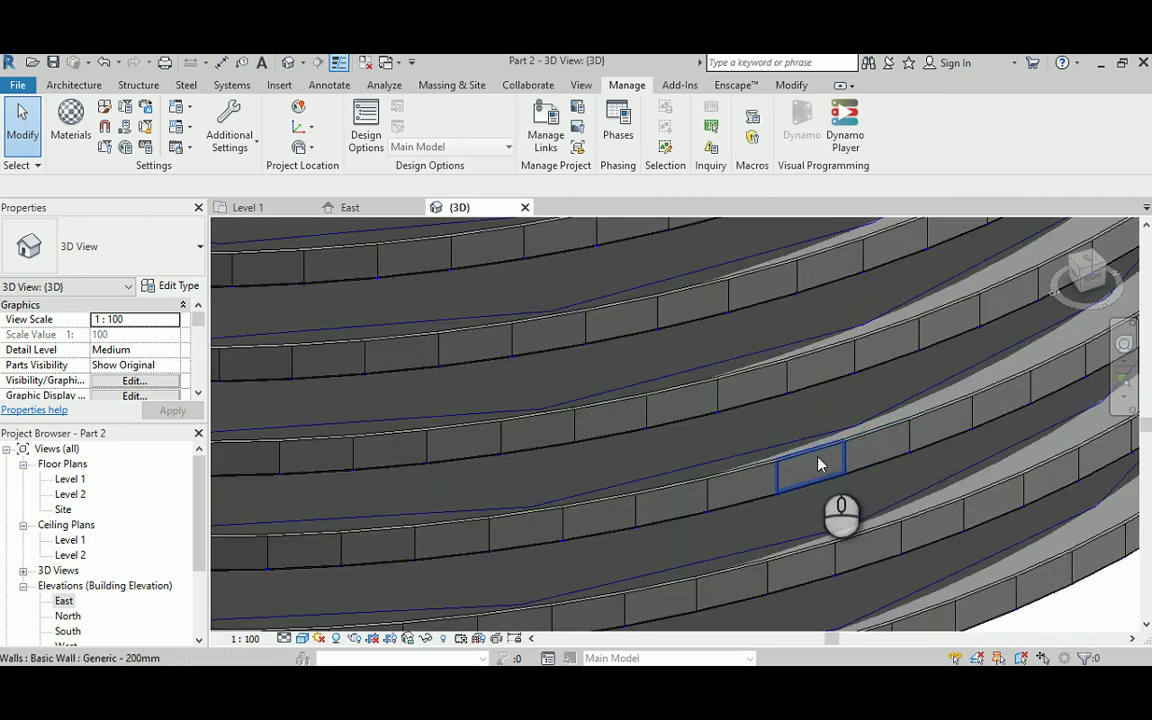
scroll(833, 460, down, 5)
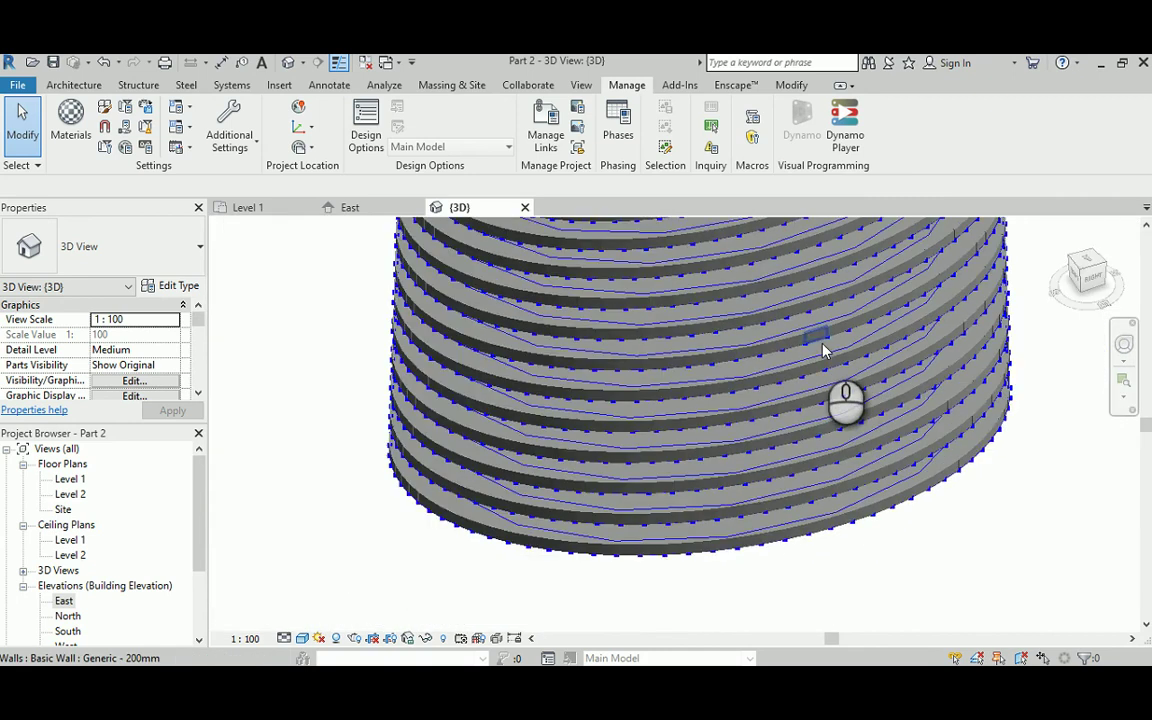
middle_drag(822, 350, 865, 425)
middle_drag(1010, 595, 1078, 597)
scroll(1058, 570, up, 2)
scroll(790, 475, down, 1)
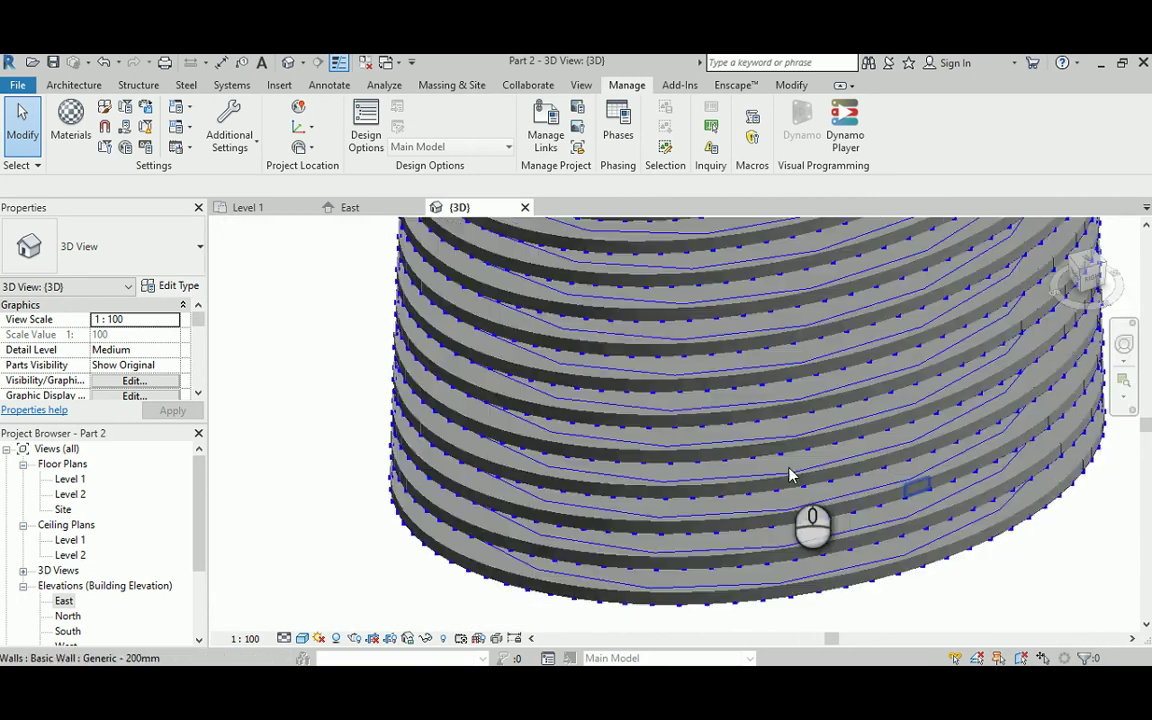
middle_drag(790, 475, 740, 670)
Switch back to Dynamo and save the Part 3.dyn graph.
mouse_move(624, 684)
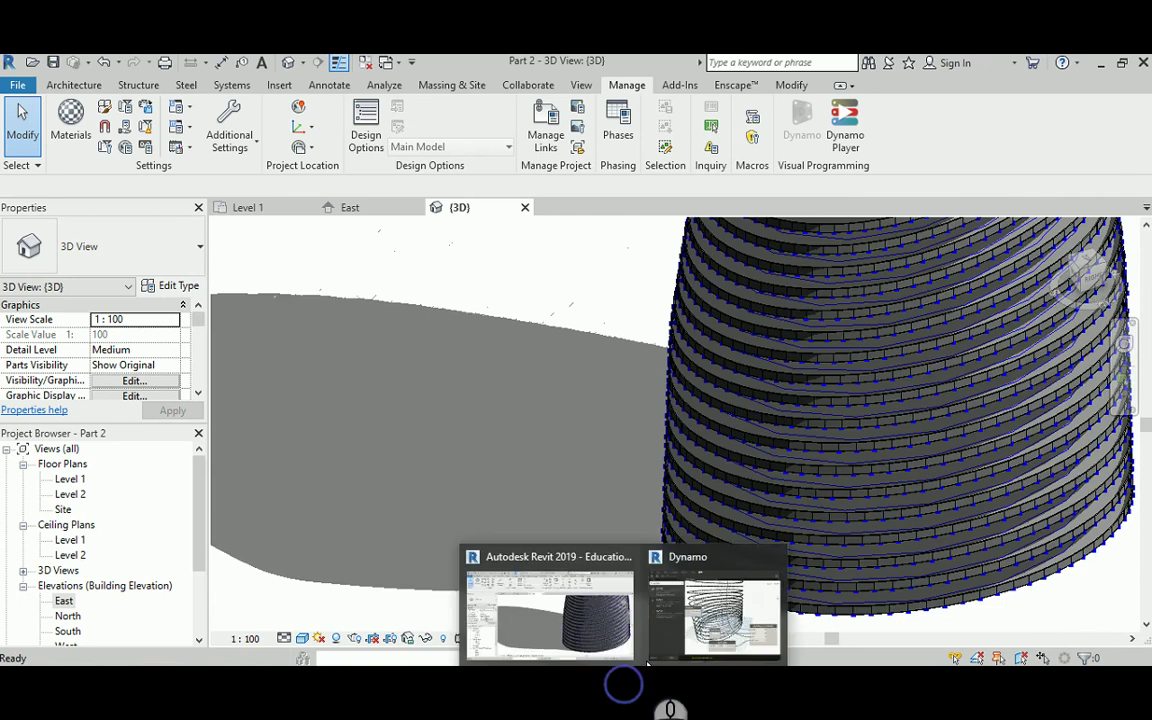
click(740, 640)
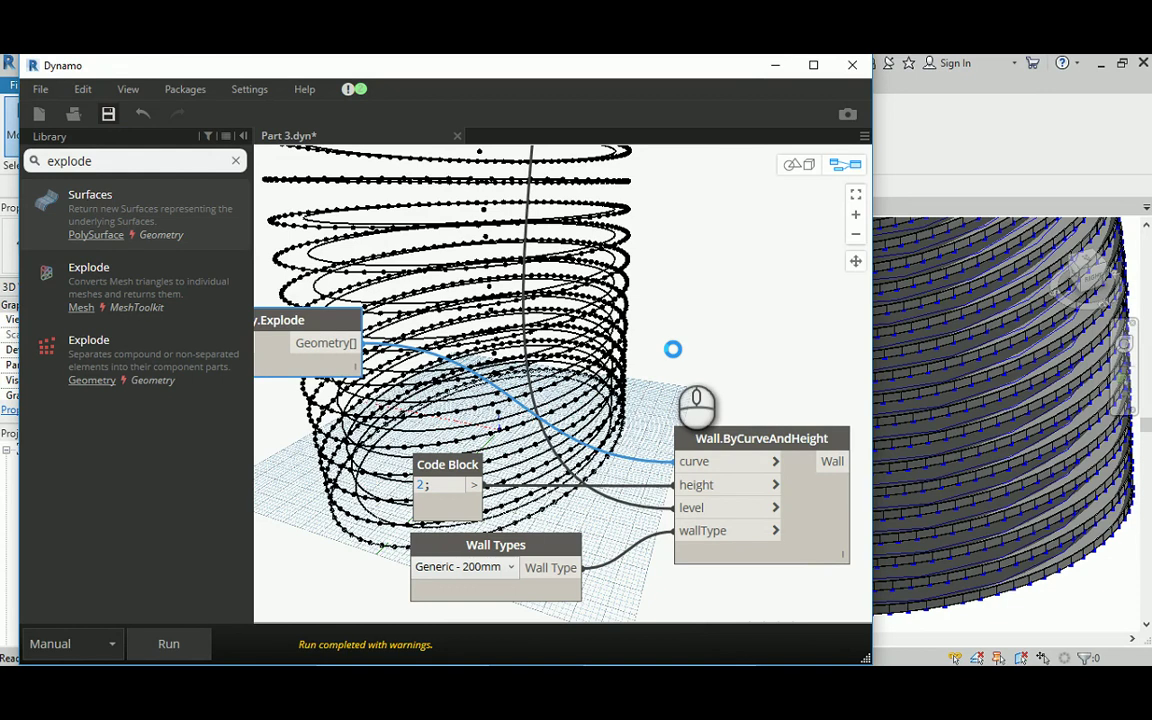
Group the Geometry.Explode, height Code Block, Wall Types and Wall.ByCurveAndHeight nodes.
scroll(673, 355, down, 3)
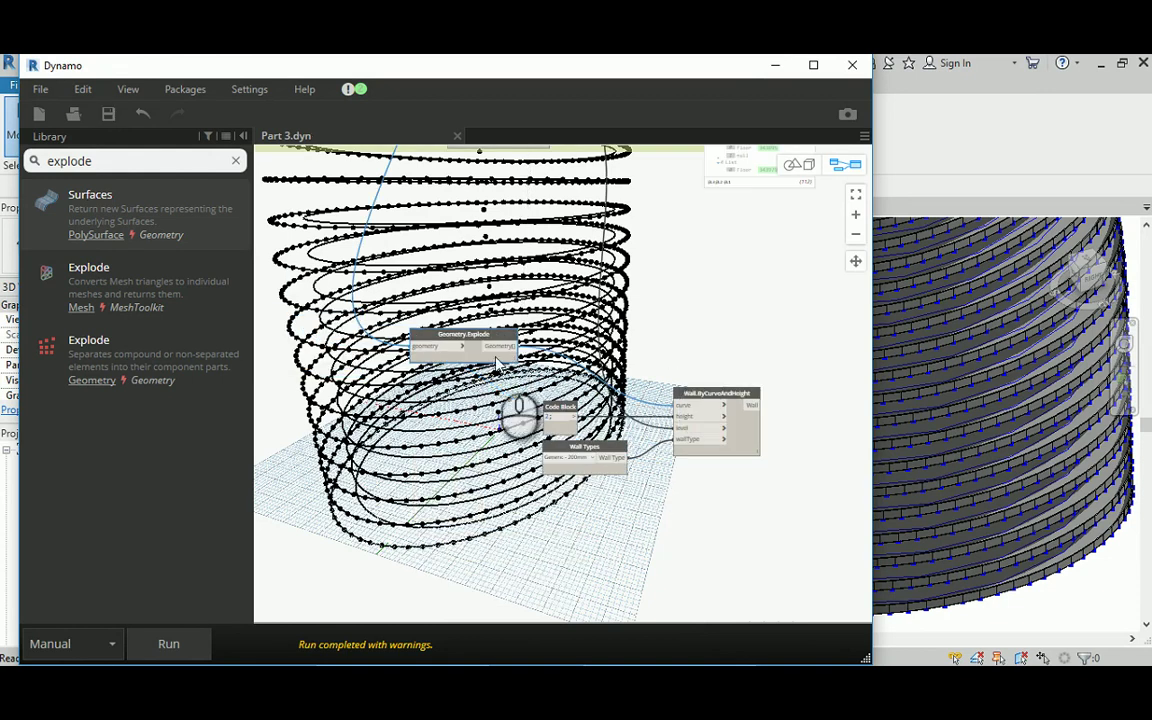
drag(316, 314, 800, 535)
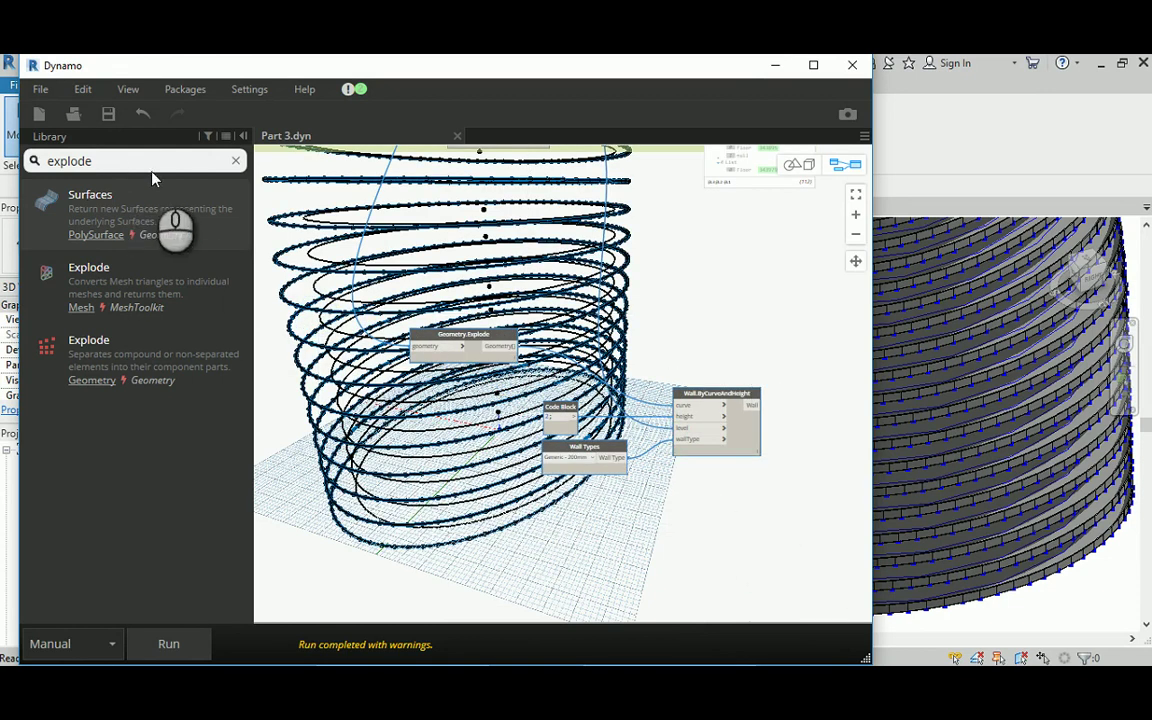
key(ctrl+g)
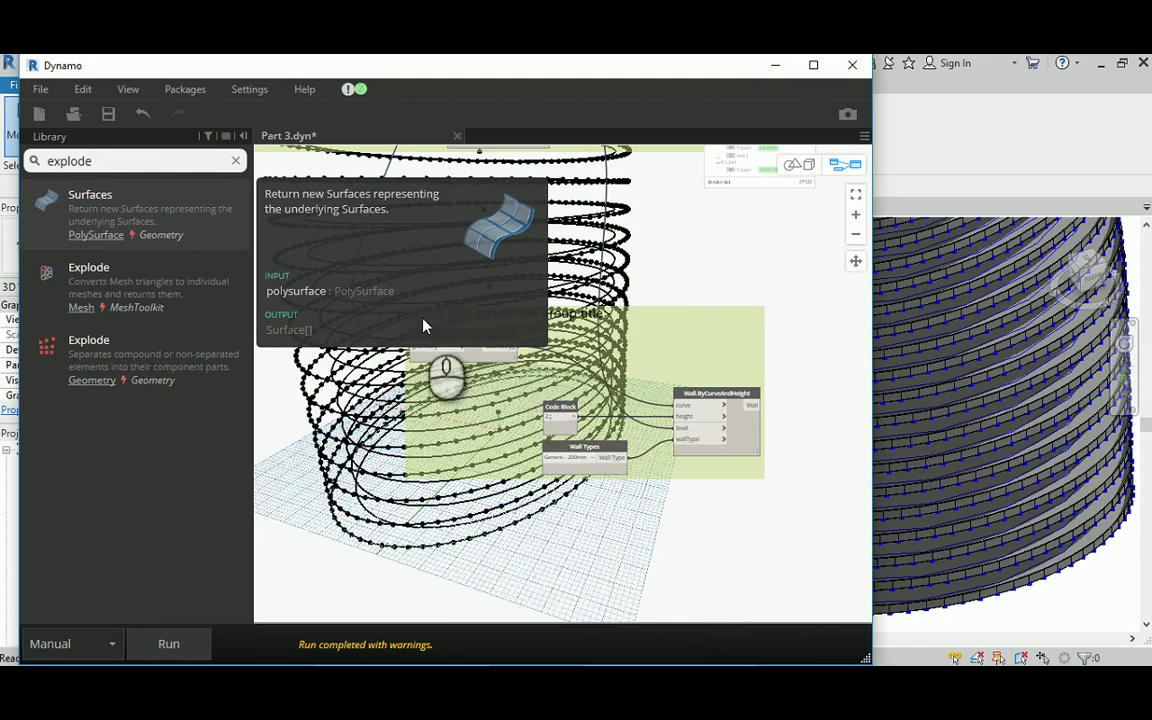
Title the new group of wall nodes "Parapet maker".
click(381, 371)
scroll(418, 366, up, 3)
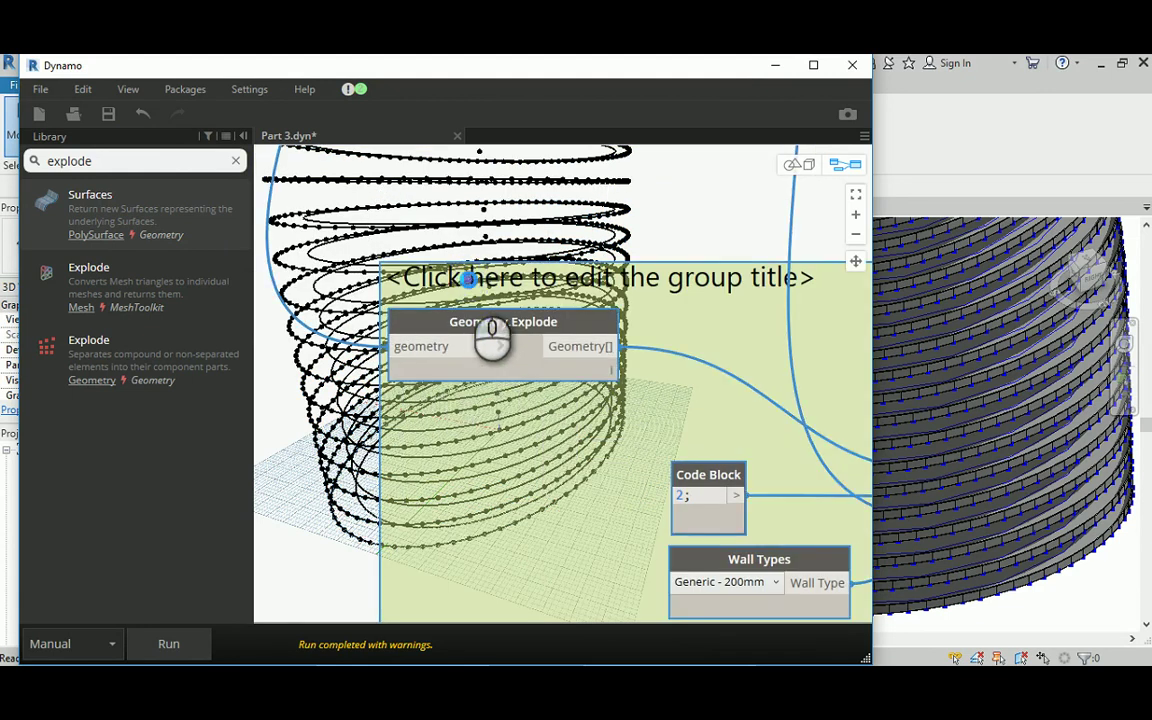
double_click(702, 284)
drag(702, 279, 390, 276)
text(Parapet maker)
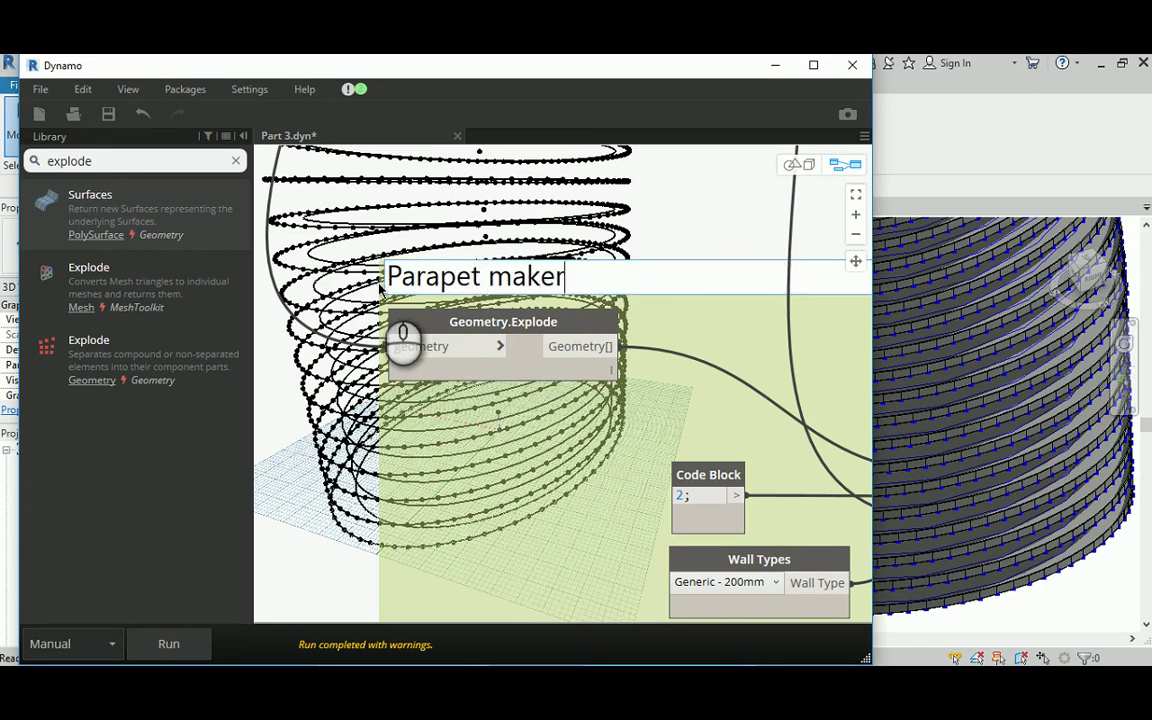
click(663, 230)
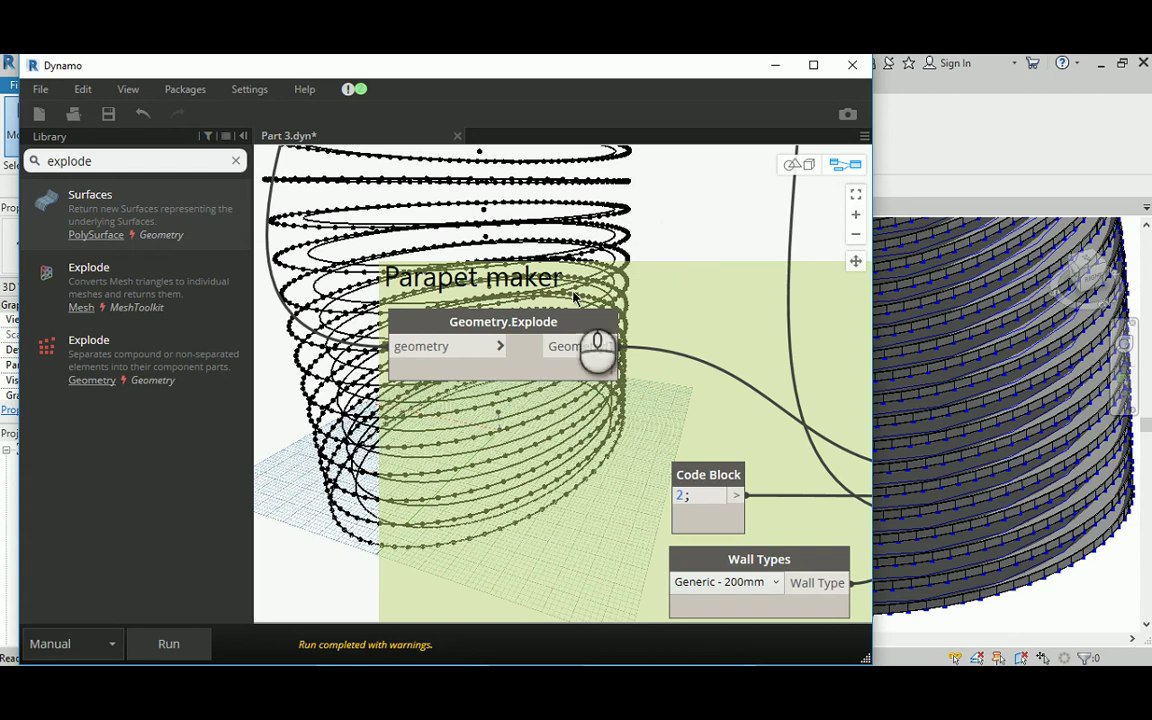
Duplicate the Parapet maker group with its nodes and place the copy below the original.
scroll(564, 316, down, 3)
click(678, 301)
scroll(622, 322, down, 3)
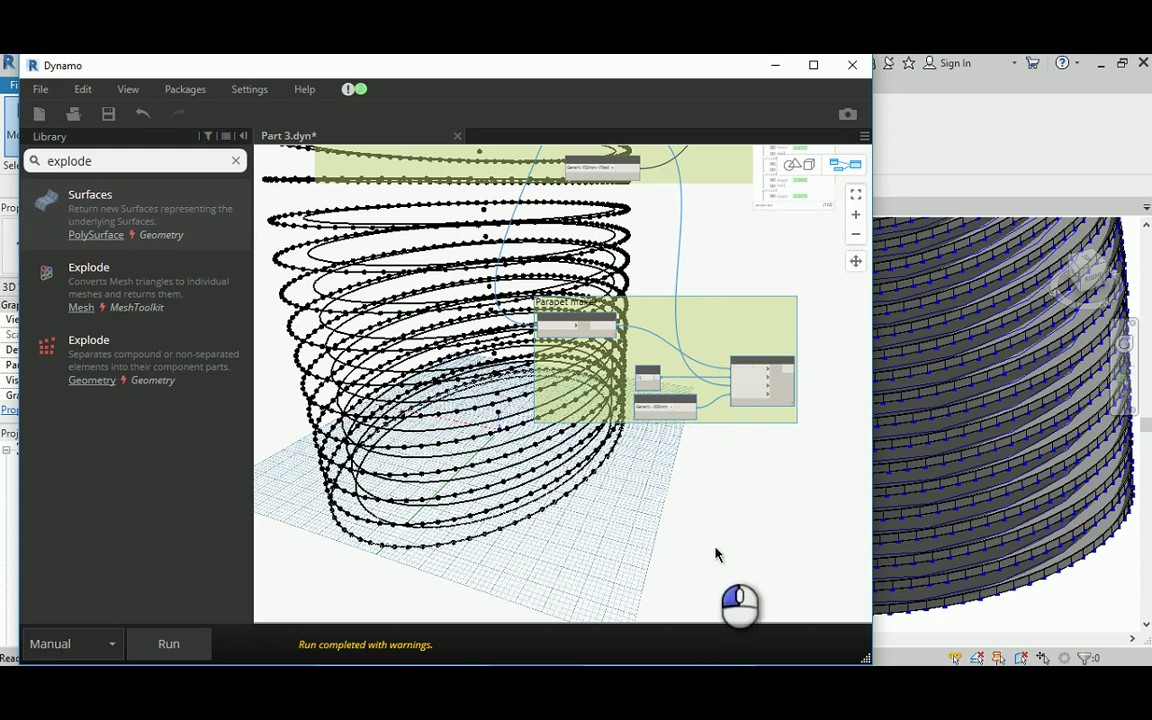
drag(715, 319, 742, 525)
Rename the copied lower group as "Wall maker".
scroll(545, 507, up, 5)
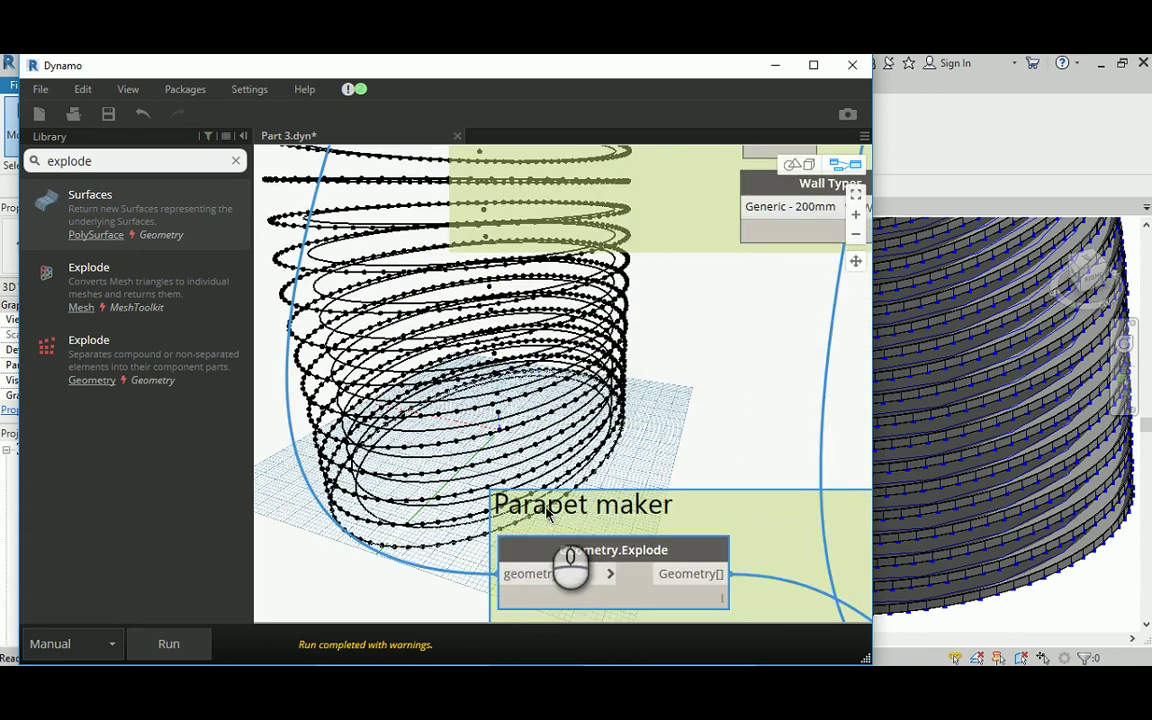
double_click(545, 507)
drag(597, 504, 493, 507)
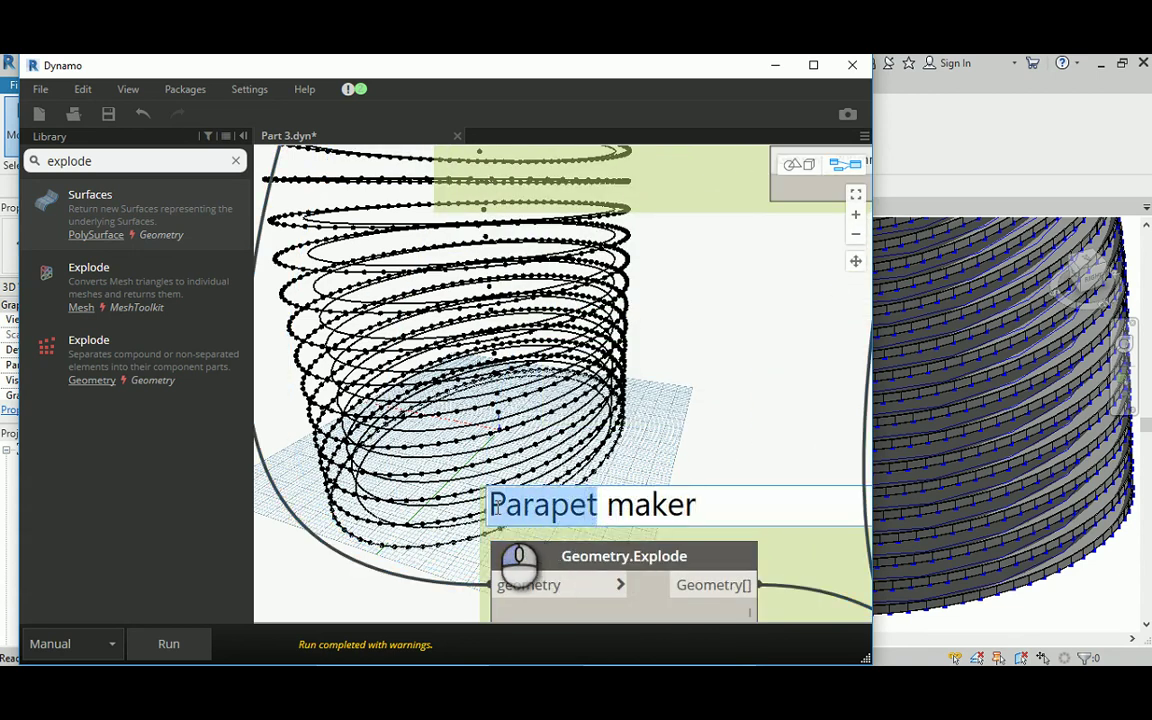
text(Wall)
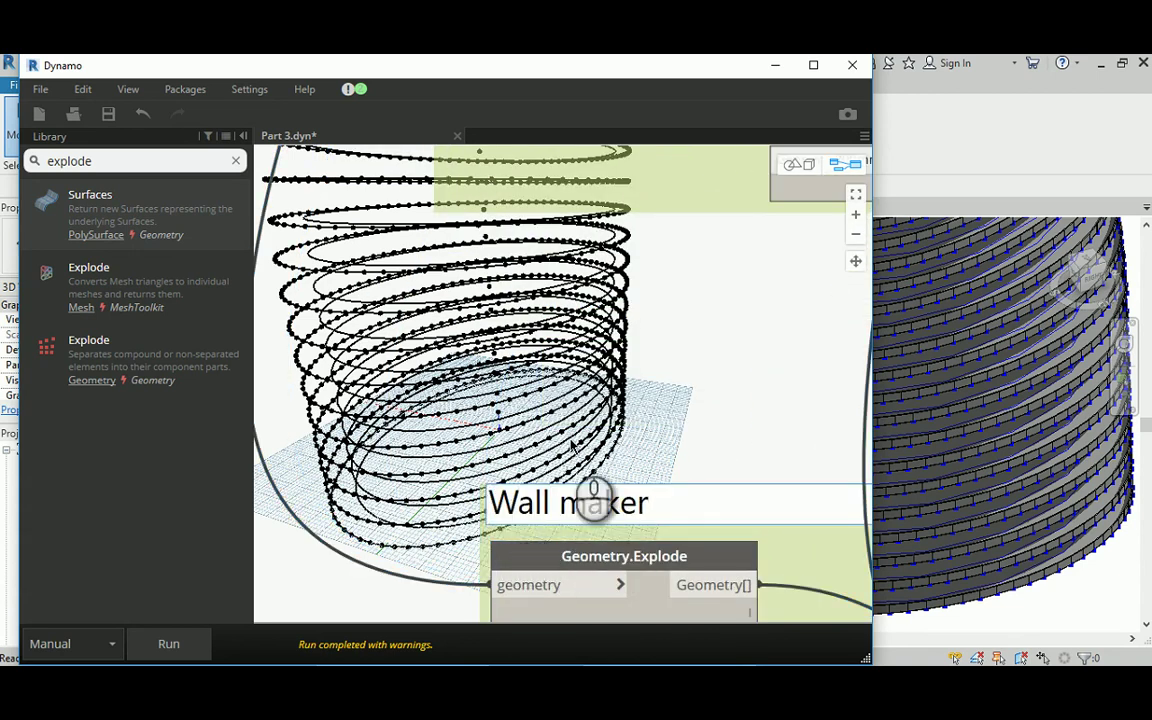
click(738, 458)
Examine how the Parapet maker and Wall maker groups are wired to the Polygon.ByPoints and Level.ByElevation nodes.
scroll(648, 488, down, 3)
scroll(610, 460, down, 3)
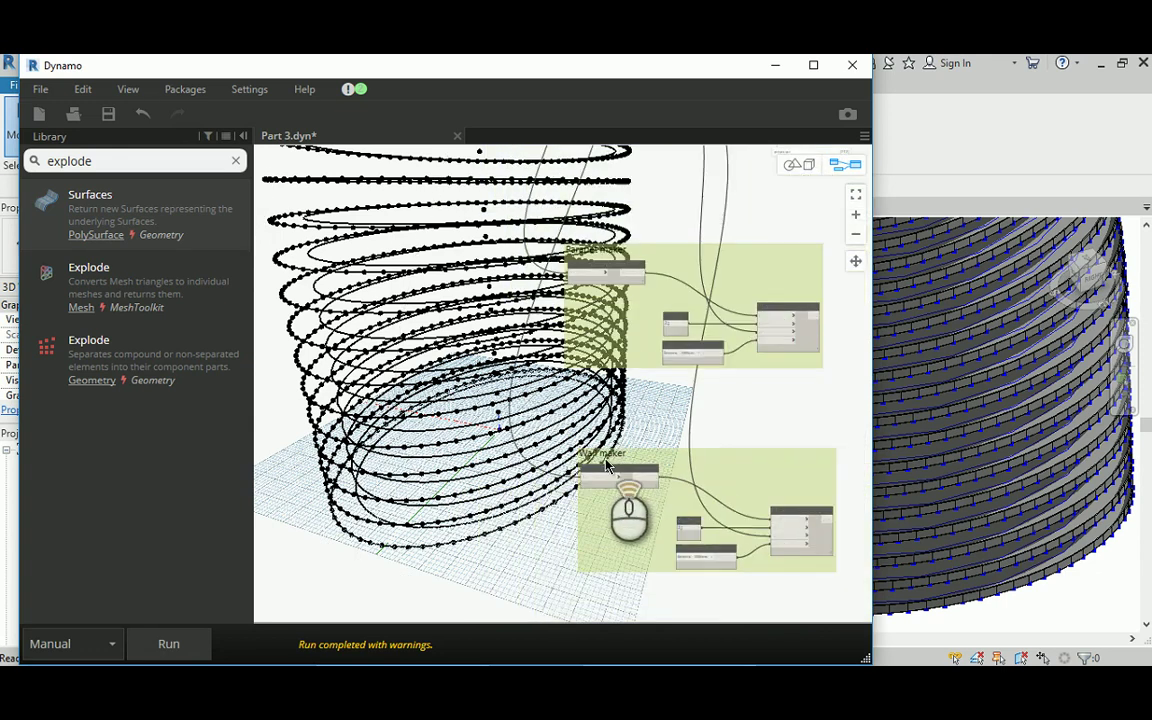
scroll(604, 470, up, 3)
scroll(553, 455, down, 4)
scroll(554, 460, up, 5)
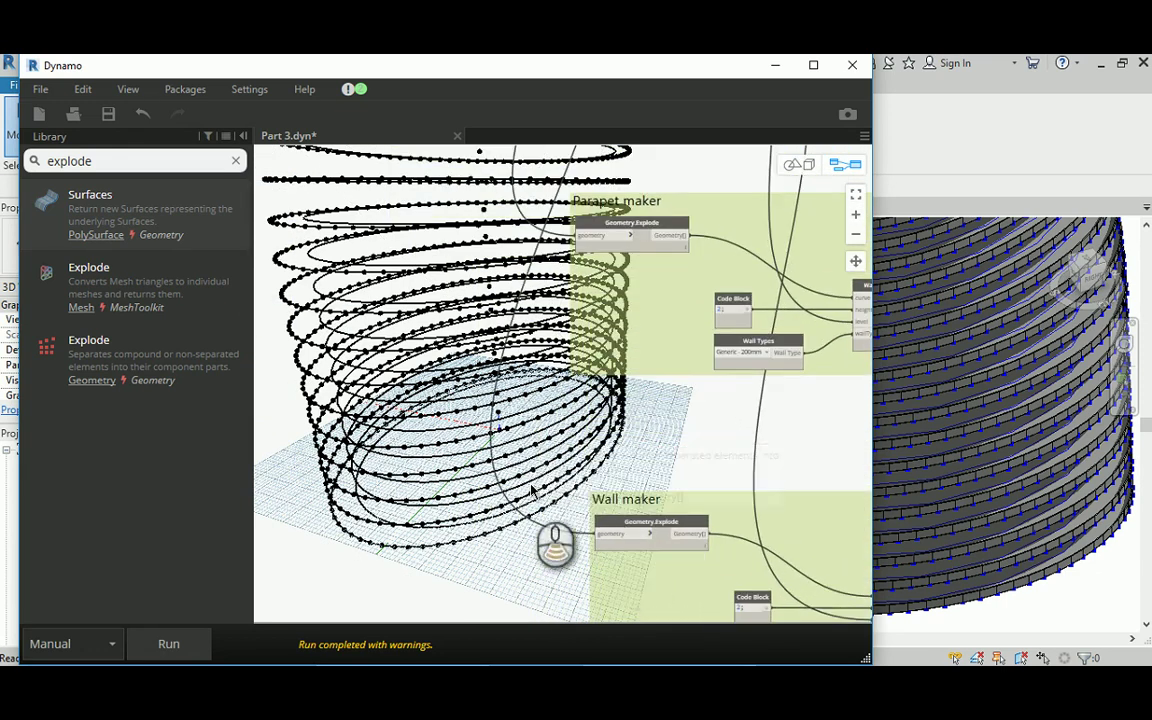
scroll(530, 490, down, 3)
middle_drag(463, 314, 447, 594)
scroll(570, 298, up, 2)
scroll(557, 290, up, 3)
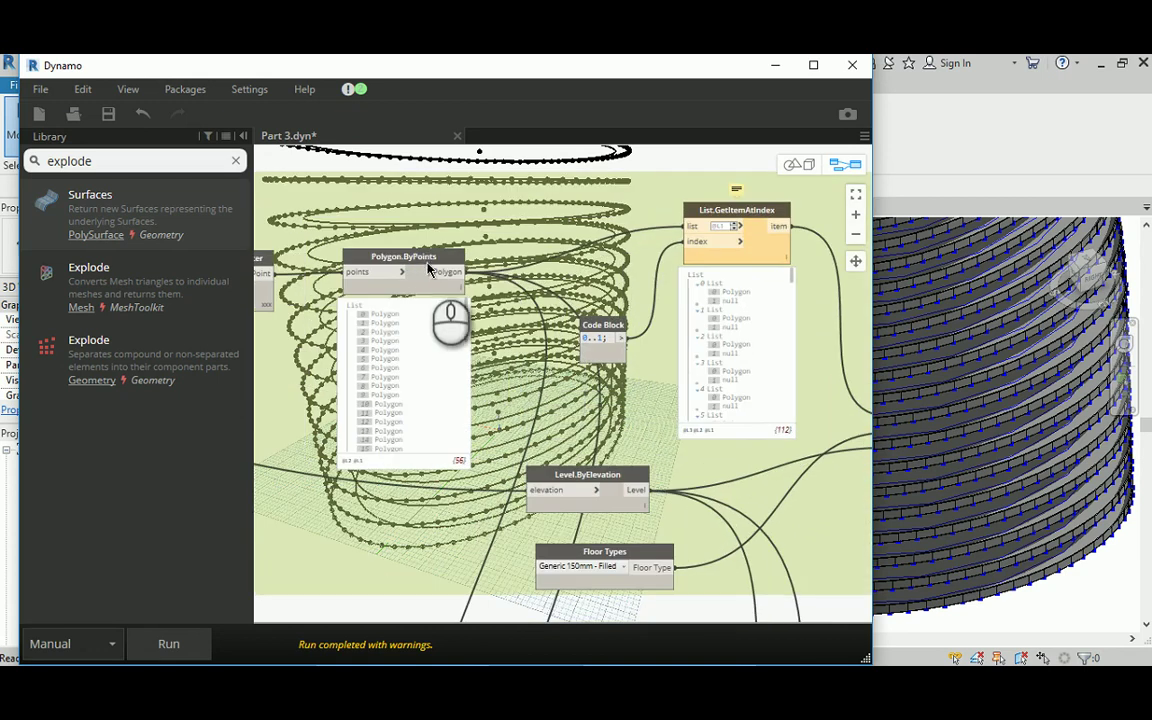
scroll(546, 416, down, 3)
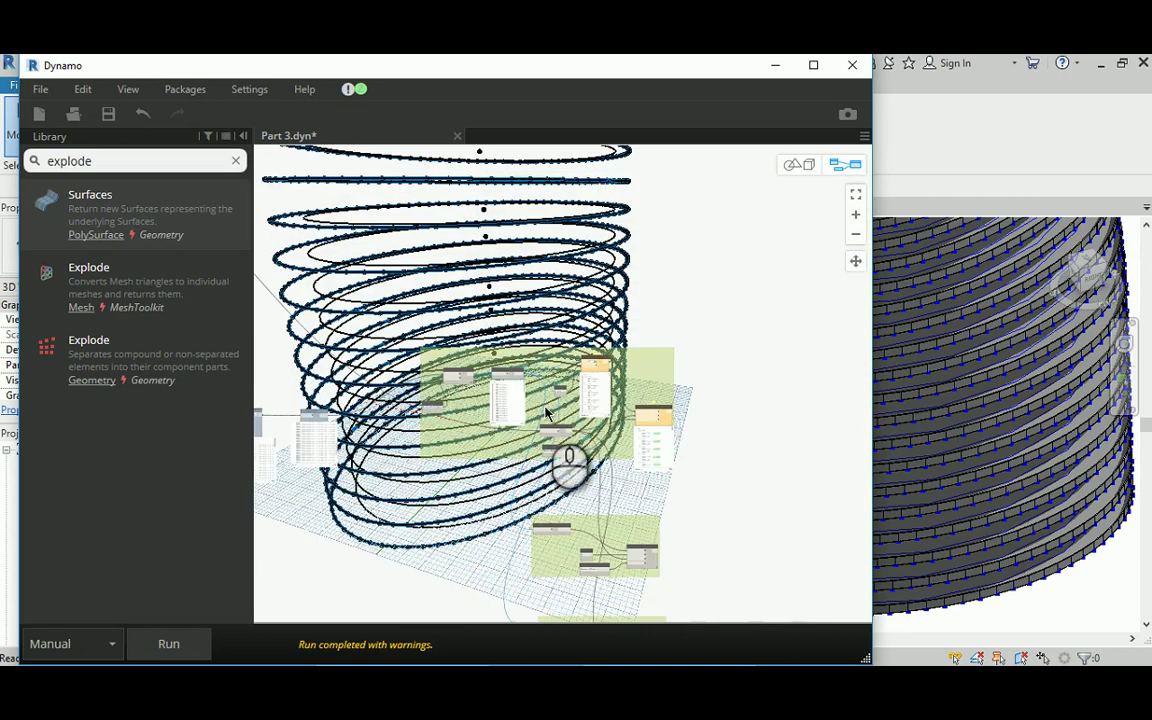
Examine how the Slab Maker group feeds Curve.PointAtParameter points into Polygon.ByPoints.
middle_drag(495, 322, 537, 256)
scroll(530, 245, up, 8)
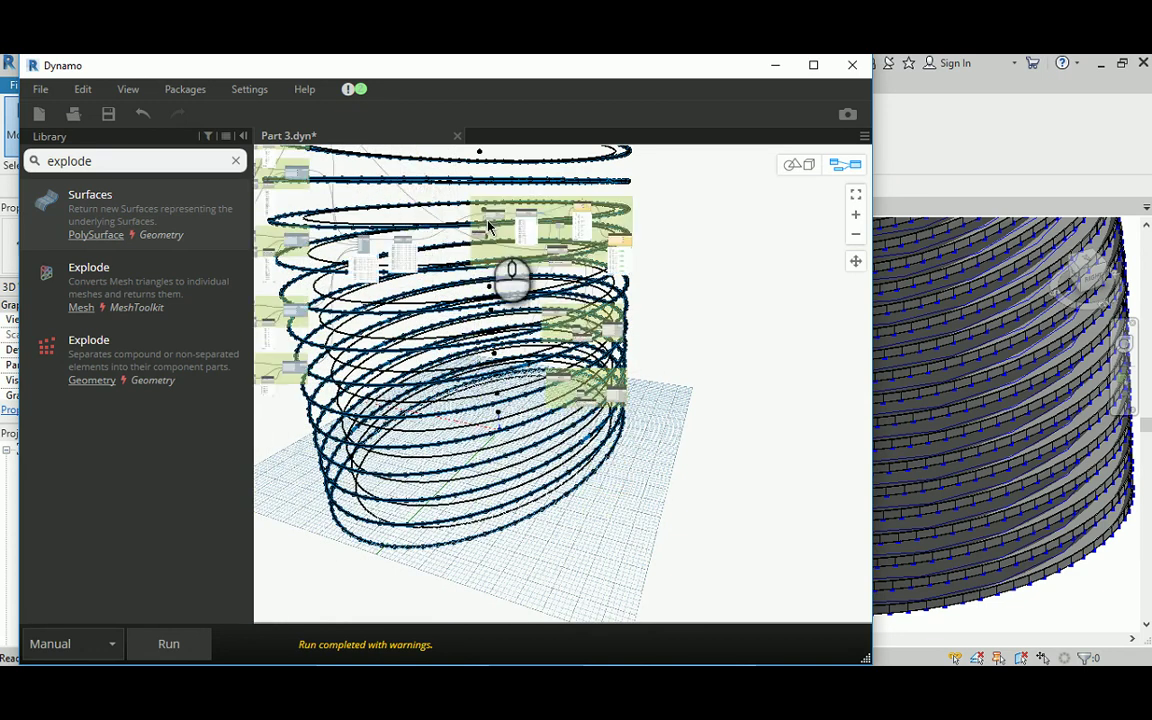
scroll(526, 225, up, 3)
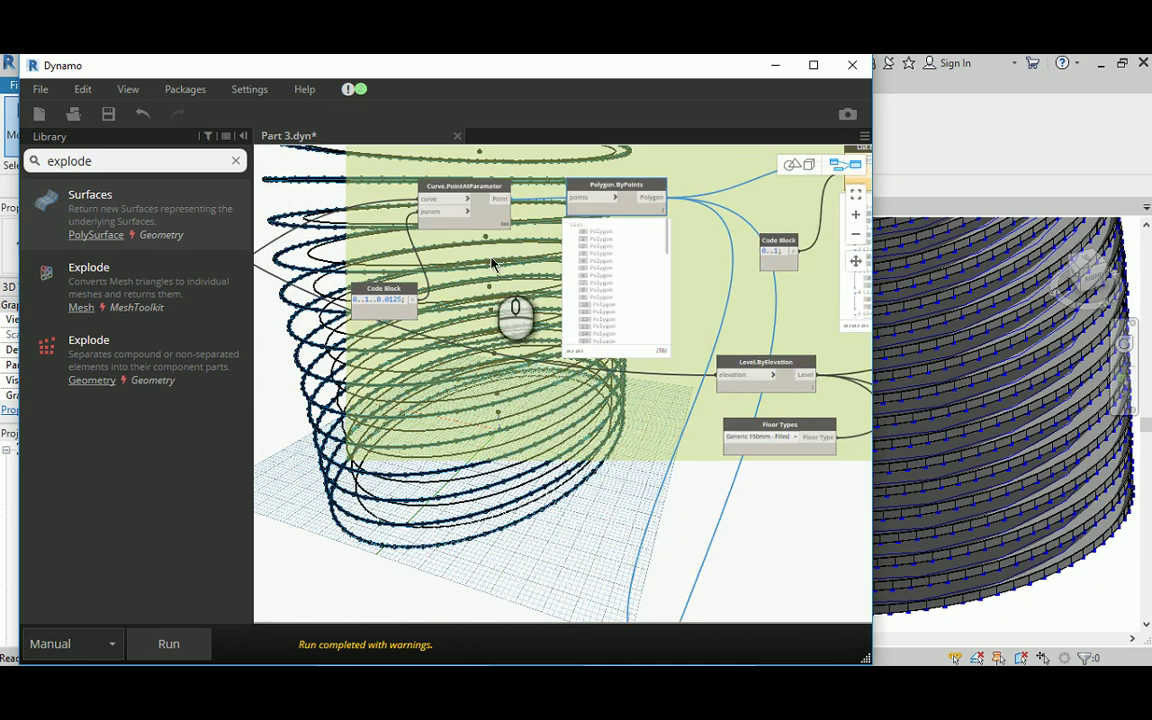
middle_drag(498, 276, 541, 384)
middle_drag(753, 275, 696, 267)
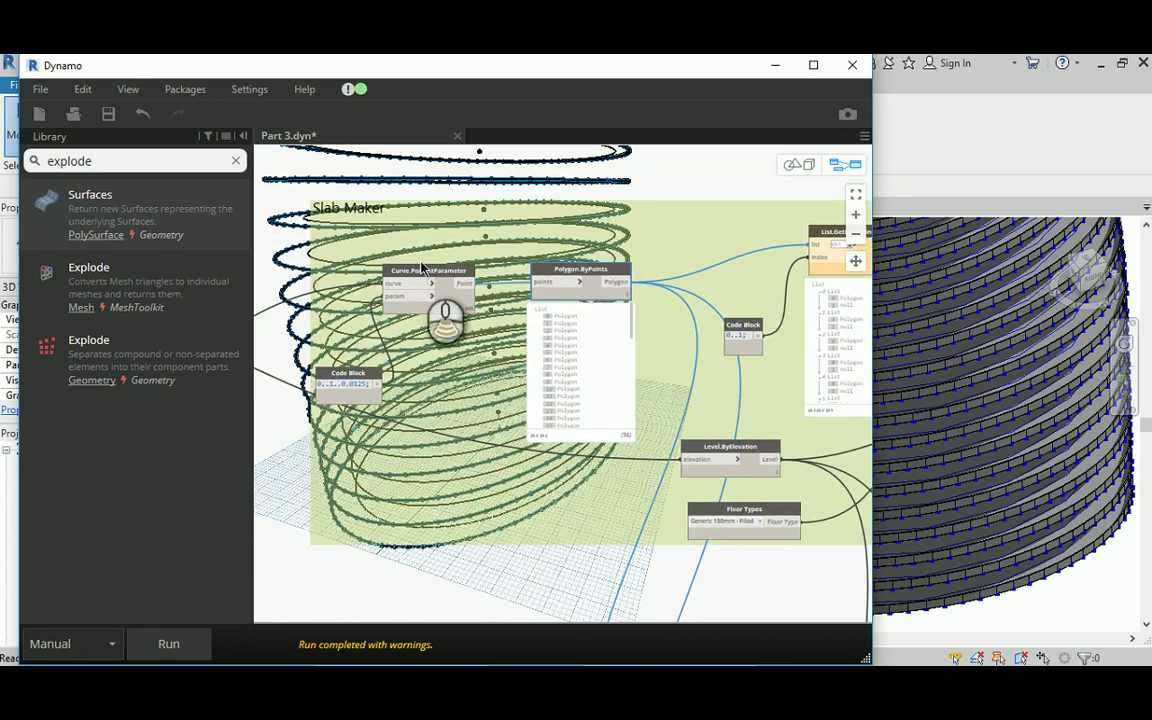
scroll(459, 298, down, 3)
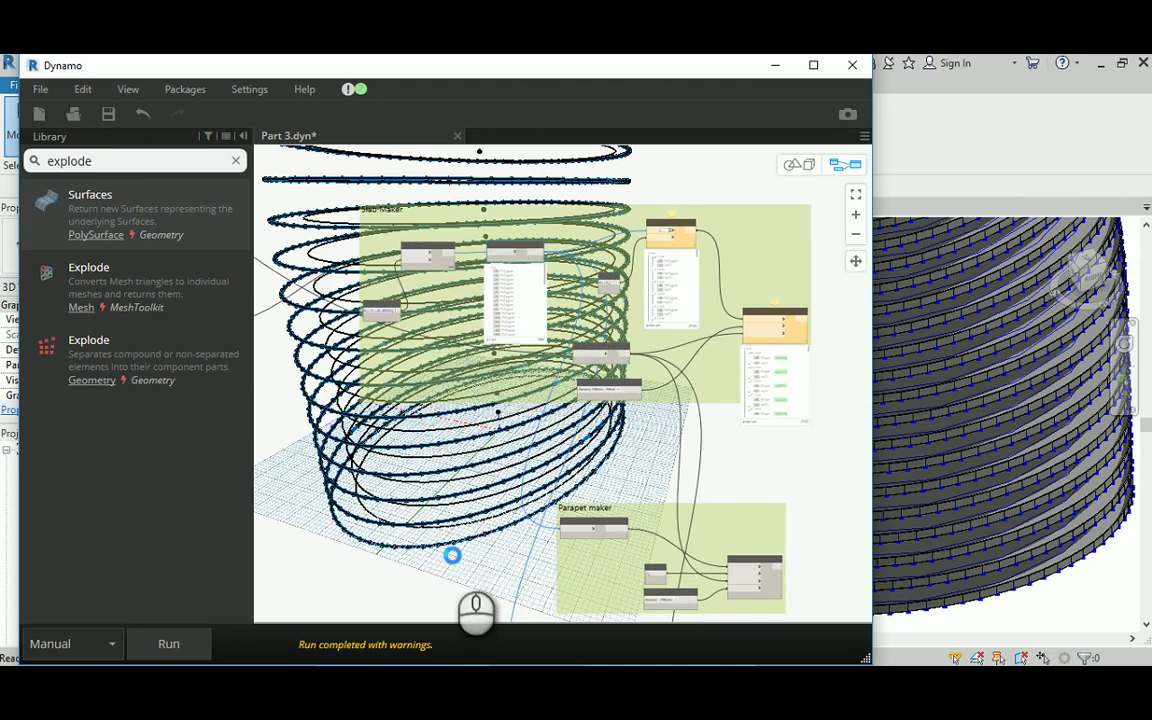
Search the library for "getitem" and place a List.GetItemAtIndex node in the empty space beside the Wall maker group.
scroll(452, 556, up, 1)
middle_drag(452, 561, 442, 435)
scroll(514, 447, up, 2)
drag(105, 160, 34, 163)
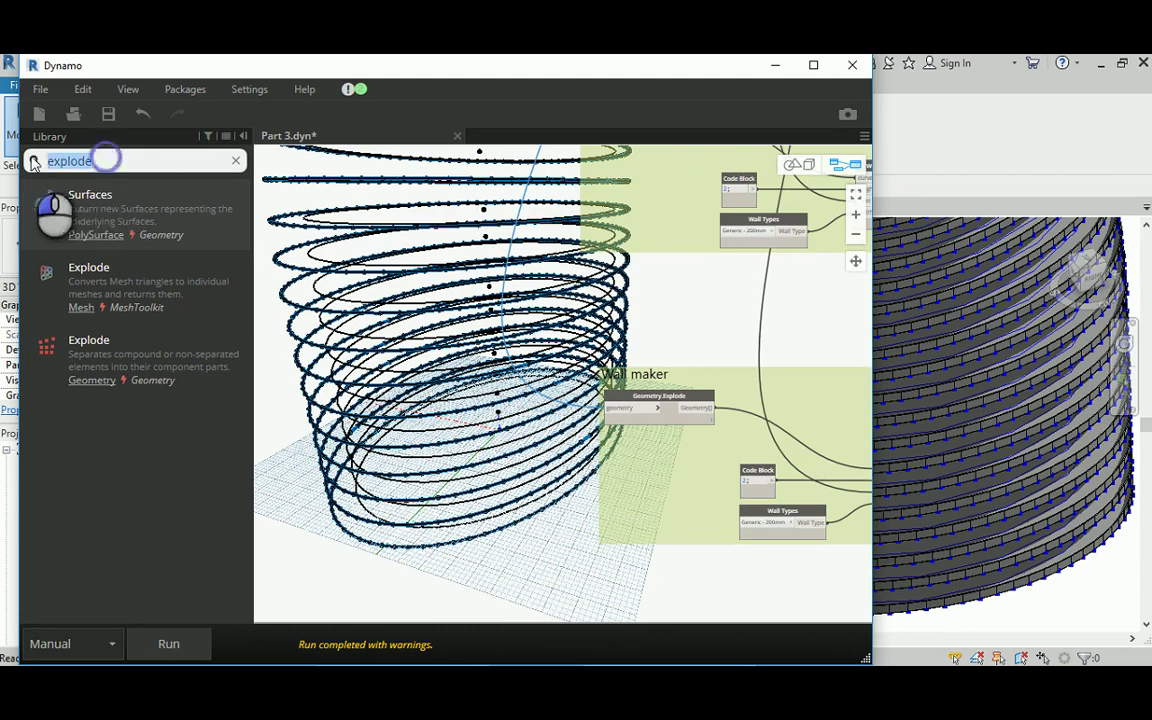
text(get)
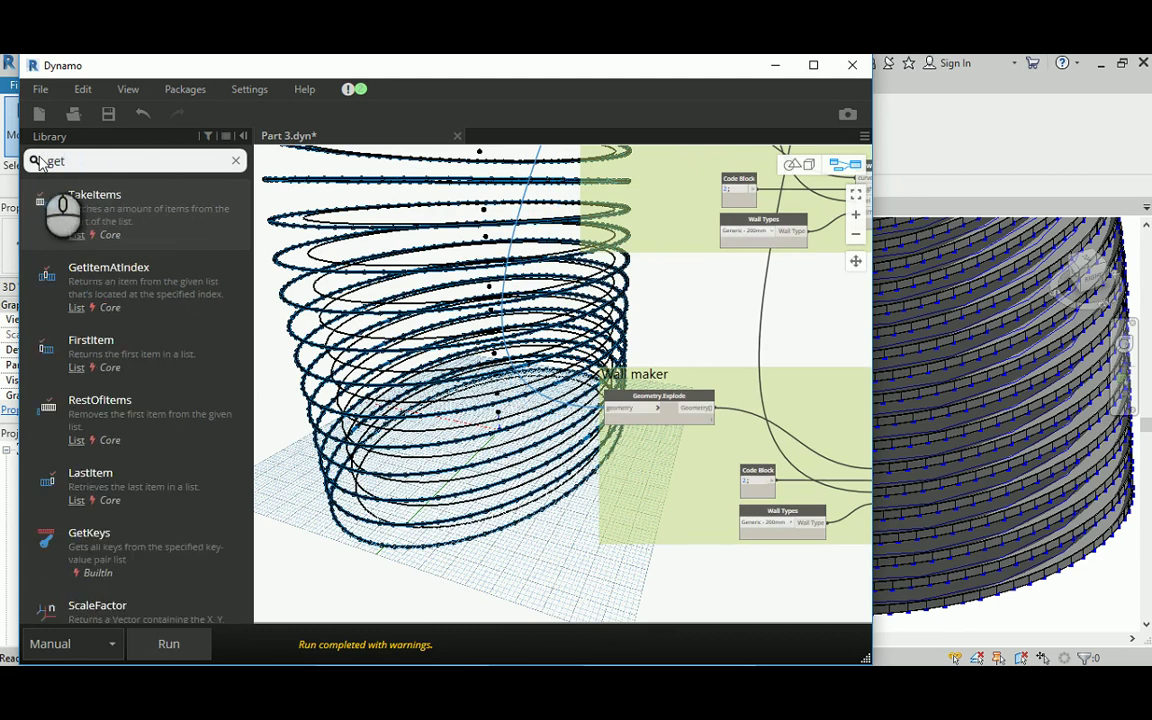
text(item)
click(109, 195)
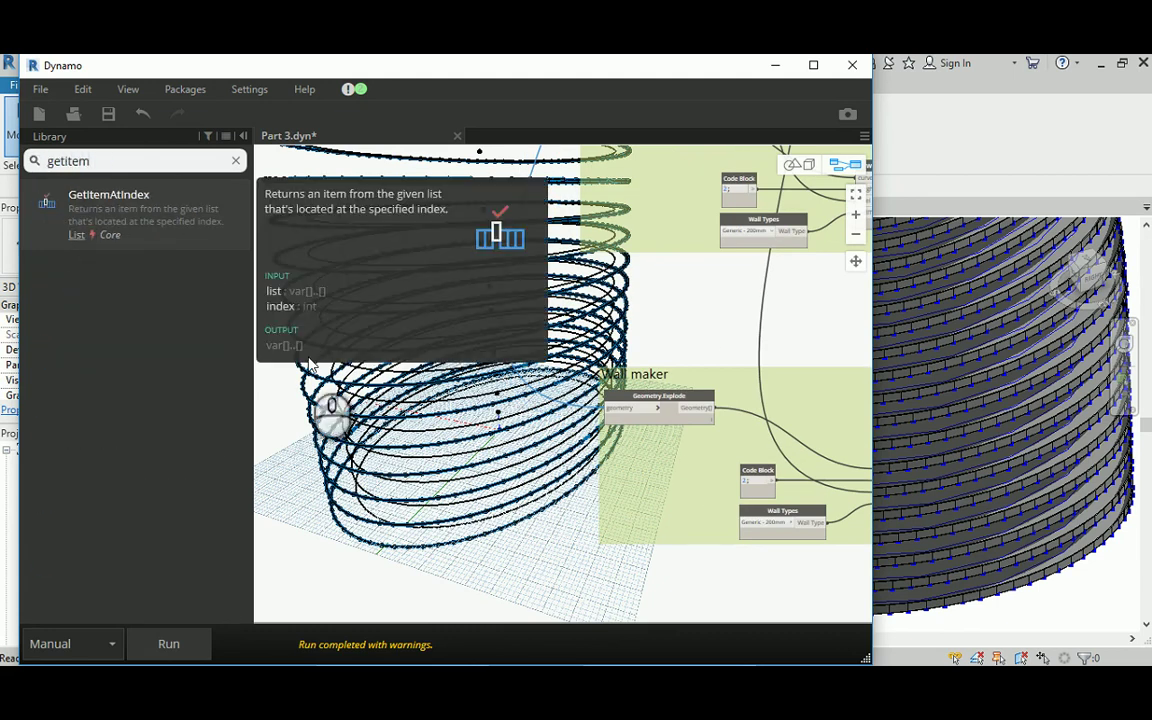
drag(578, 385, 422, 418)
scroll(422, 418, up, 3)
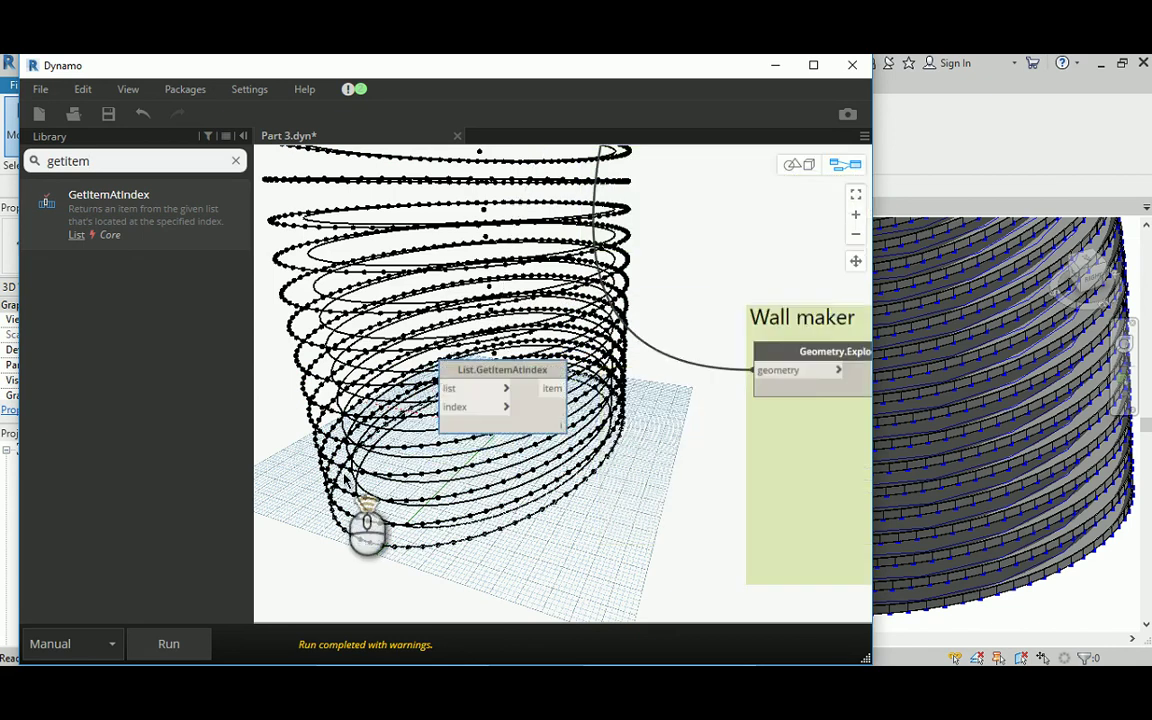
Create a code block containing 0..1..0.0125; and wire it to the index input of the new List.GetItemAtIndex node.
double_click(295, 450)
text(0)
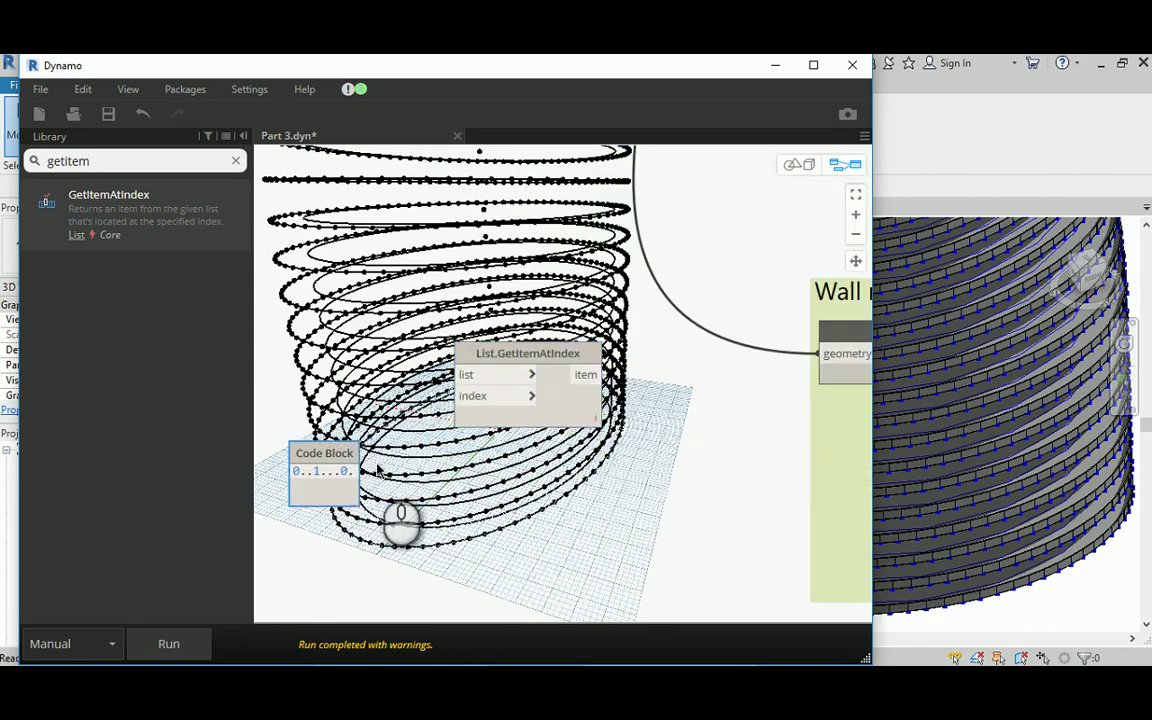
text(..1...0.0125;)
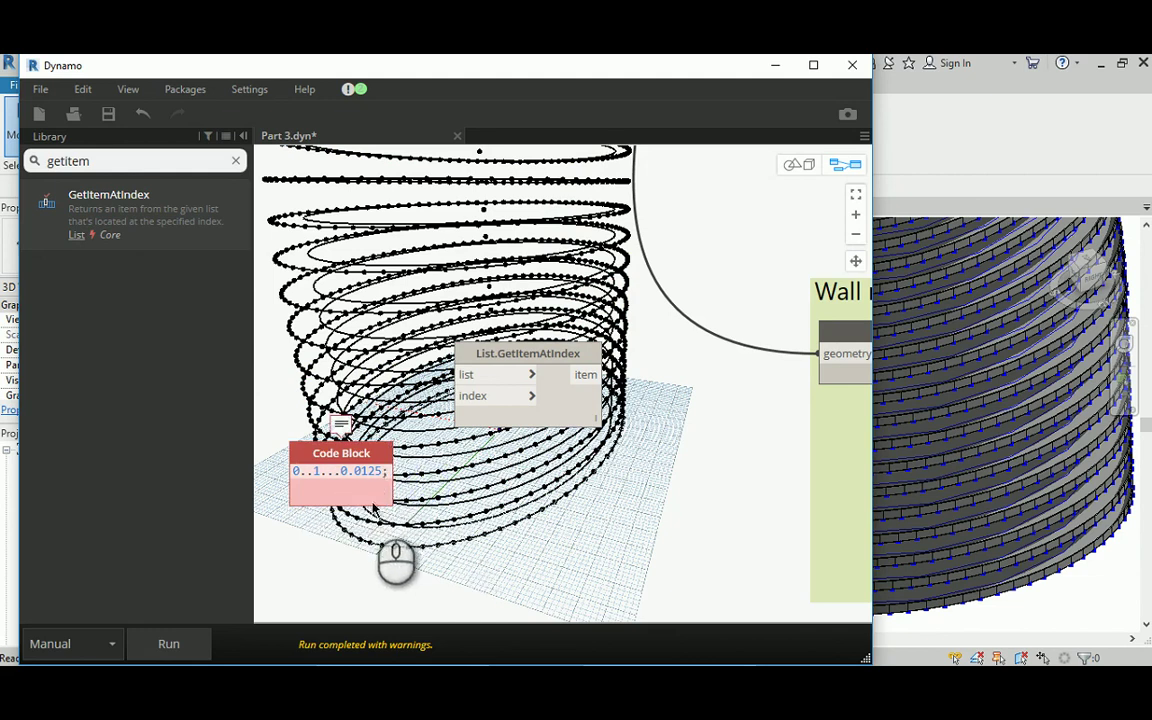
drag(329, 486, 459, 396)
key(BackSpace)
click(404, 499)
scroll(530, 550, down, 5)
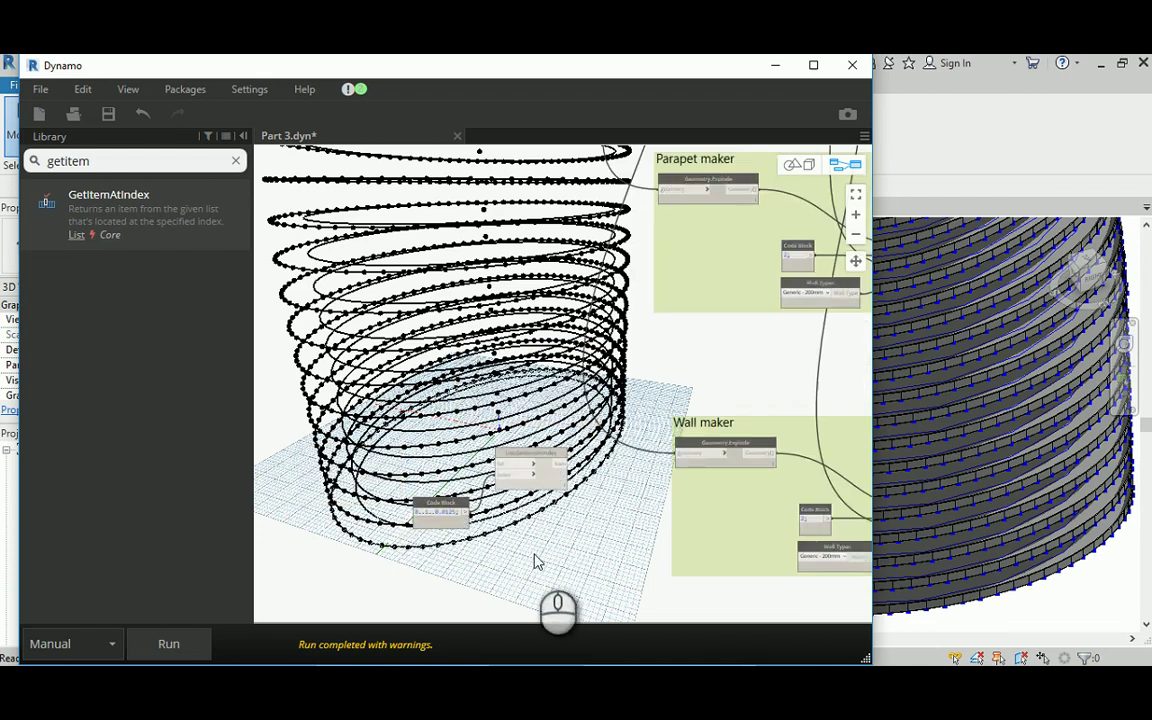
Connect the output of the node holding the combined ellipse list to the list input of the new List.GetItemAtIndex node.
scroll(534, 555, down, 4)
middle_drag(485, 326, 481, 385)
scroll(435, 290, up, 5)
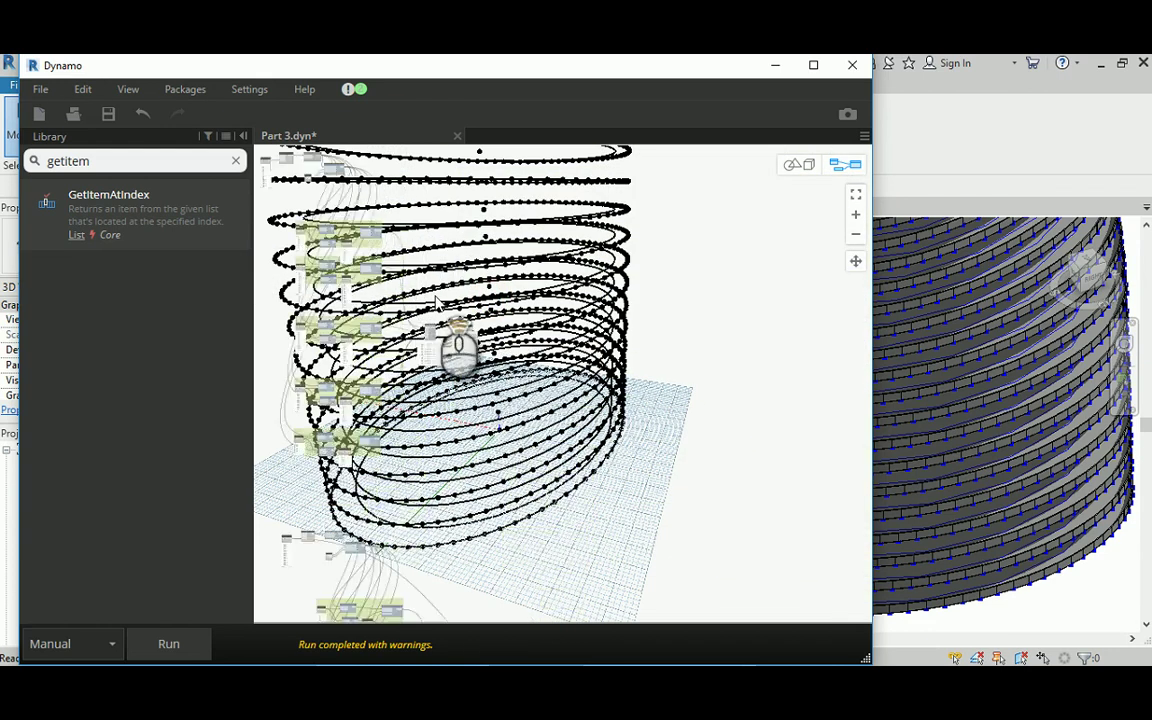
scroll(460, 345, up, 3)
click(517, 371)
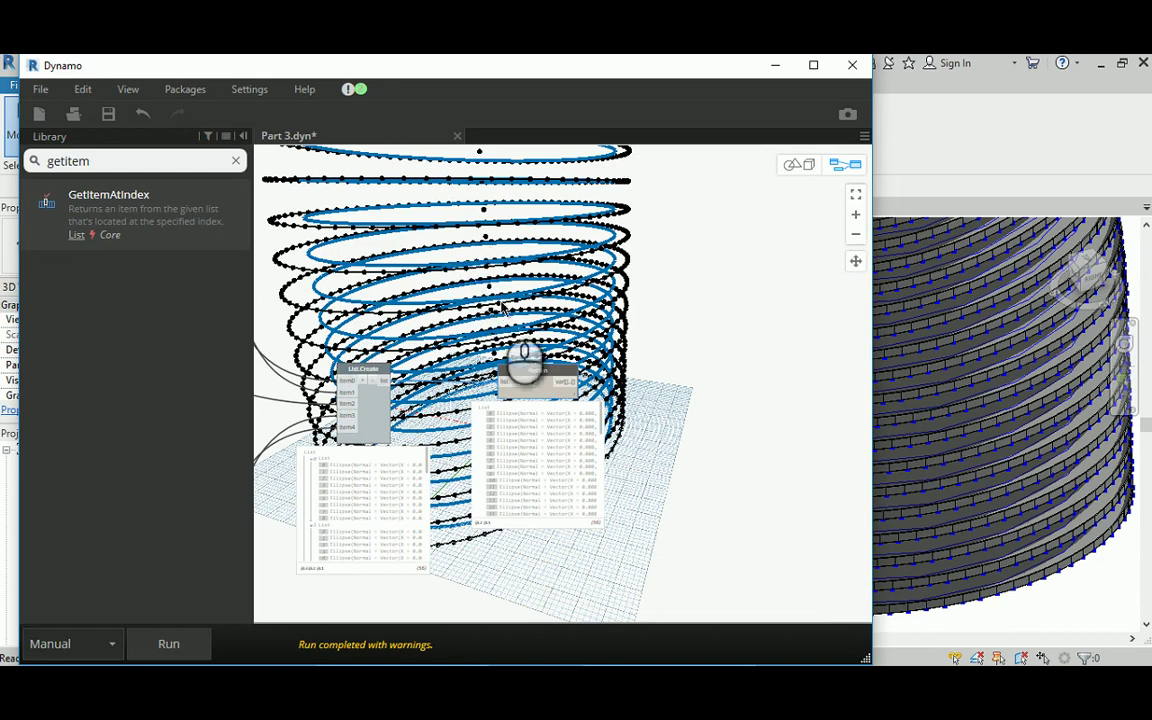
click(565, 383)
scroll(672, 392, down, 8)
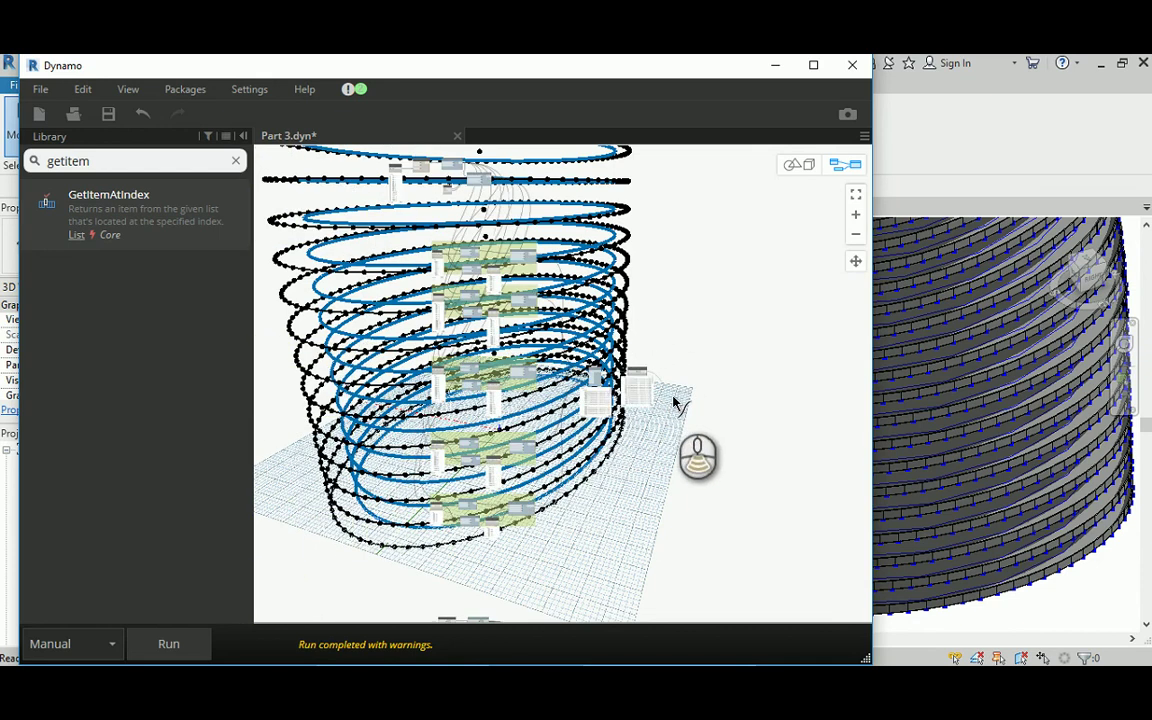
middle_drag(648, 440, 633, 375)
scroll(670, 430, up, 5)
scroll(672, 432, up, 5)
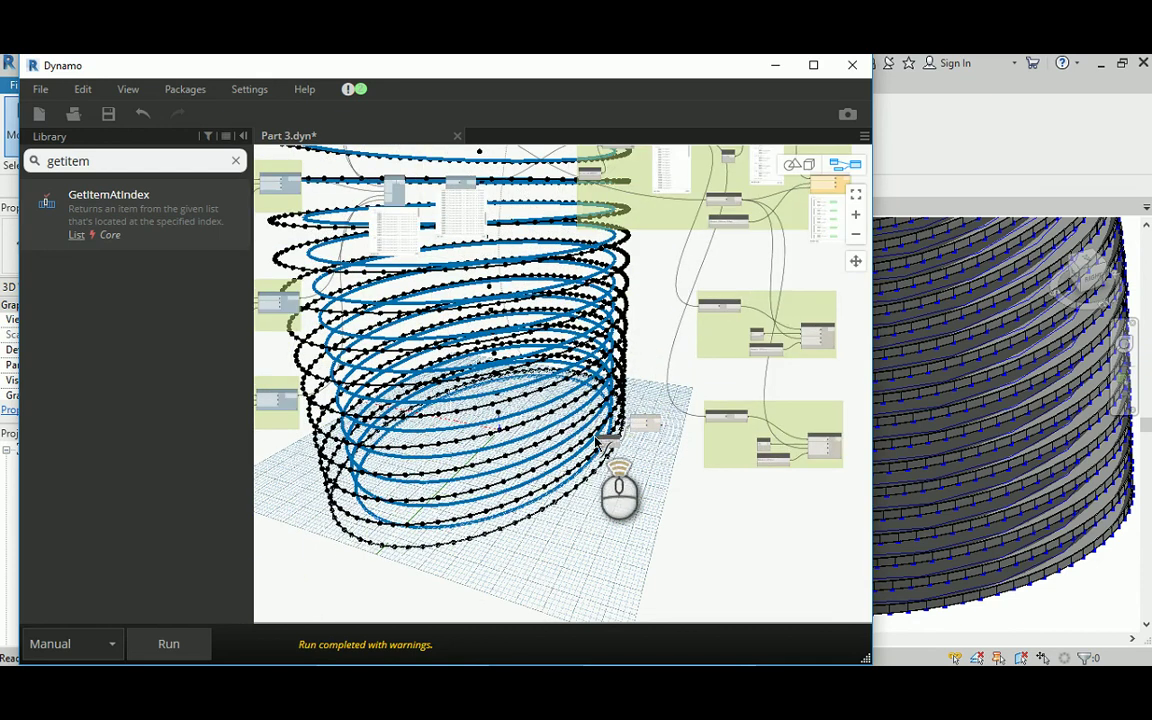
scroll(674, 412, up, 3)
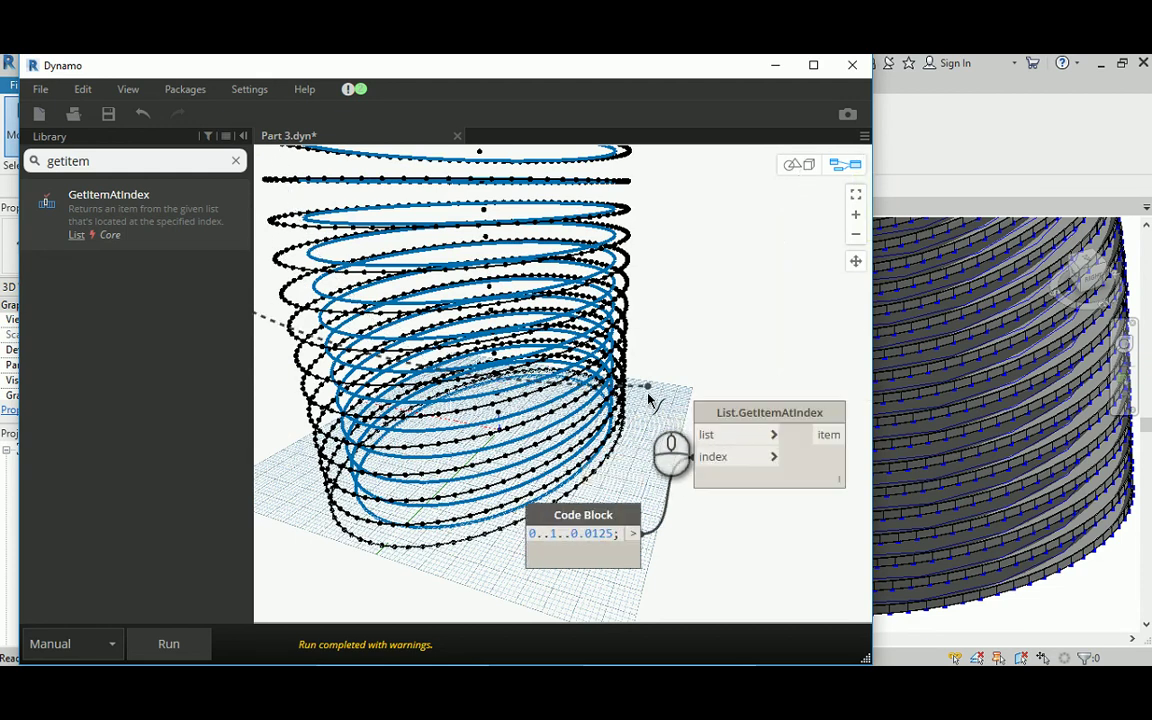
drag(716, 434, 623, 357)
middle_drag(623, 357, 532, 352)
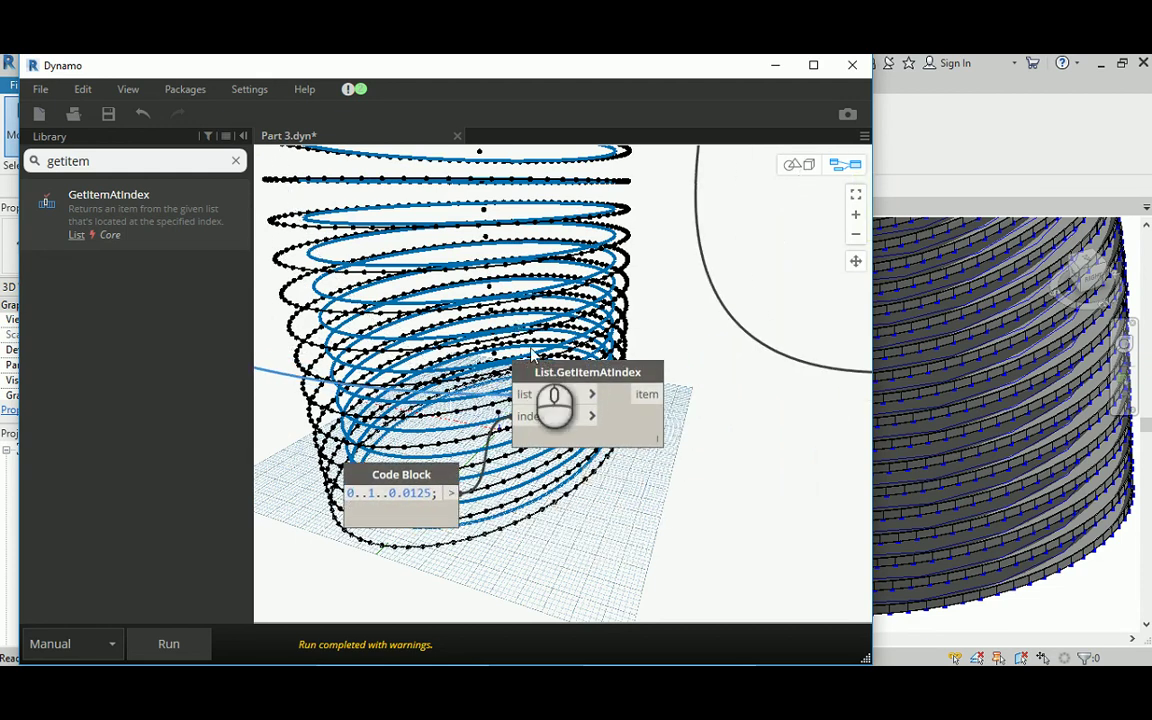
drag(571, 385, 557, 380)
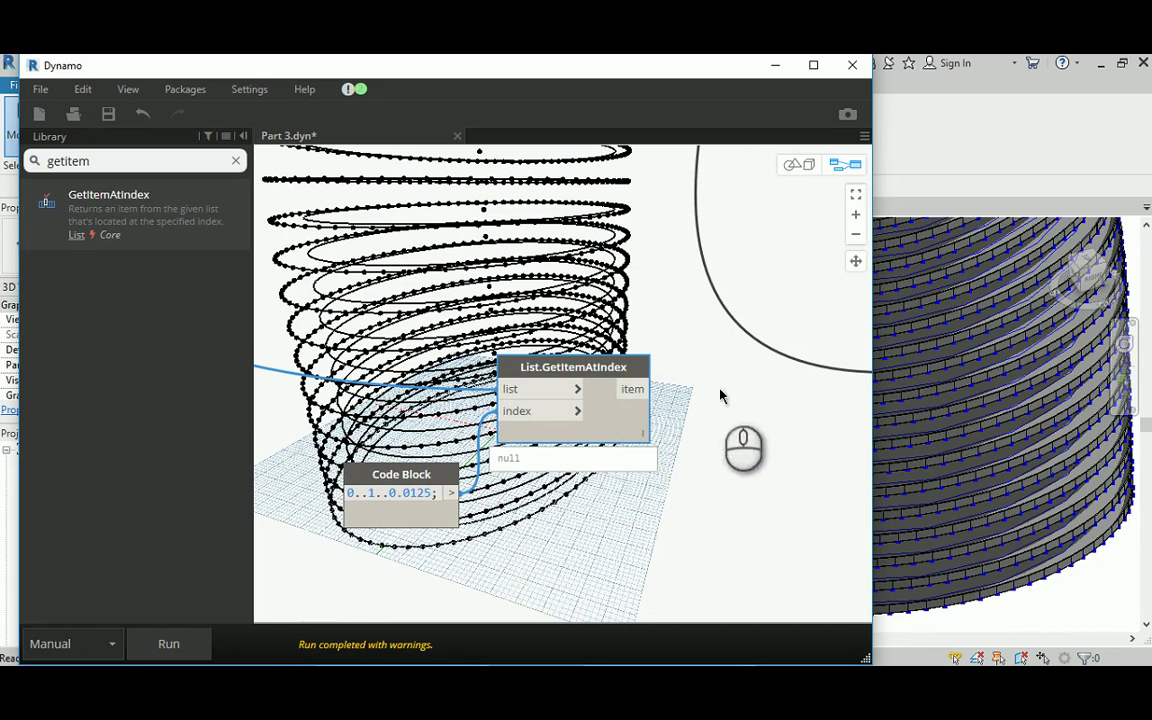
Examine the Polygon.ByPoints node in the Slab Maker group as a reference for the Wall maker inputs.
scroll(676, 388, down, 3)
scroll(657, 395, down, 2)
drag(436, 495, 449, 378)
scroll(457, 387, up, 2)
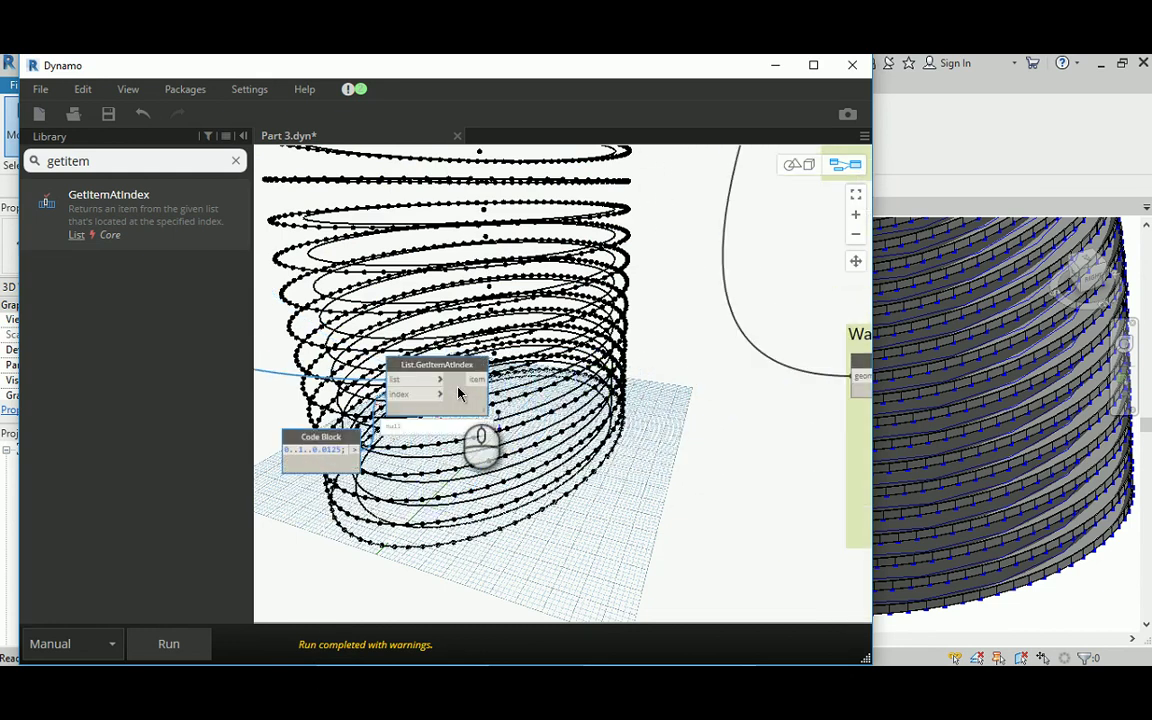
scroll(491, 393, down, 1)
scroll(491, 390, down, 5)
middle_drag(492, 378, 480, 500)
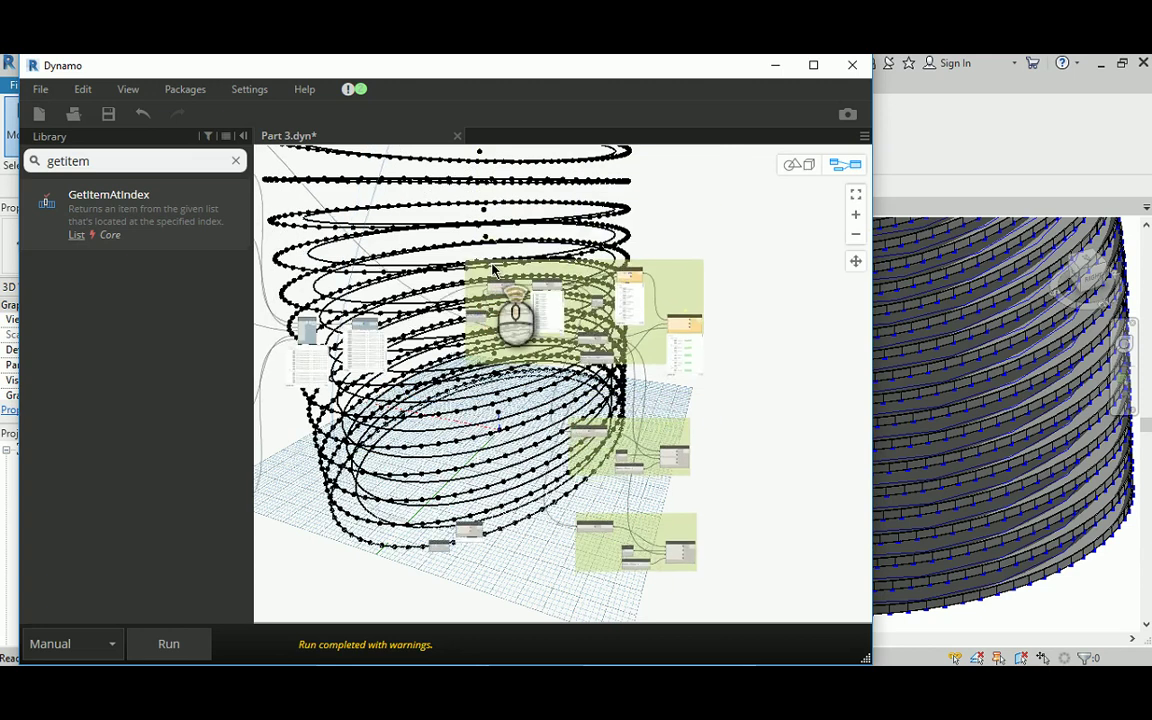
scroll(495, 264, up, 5)
scroll(642, 229, up, 3)
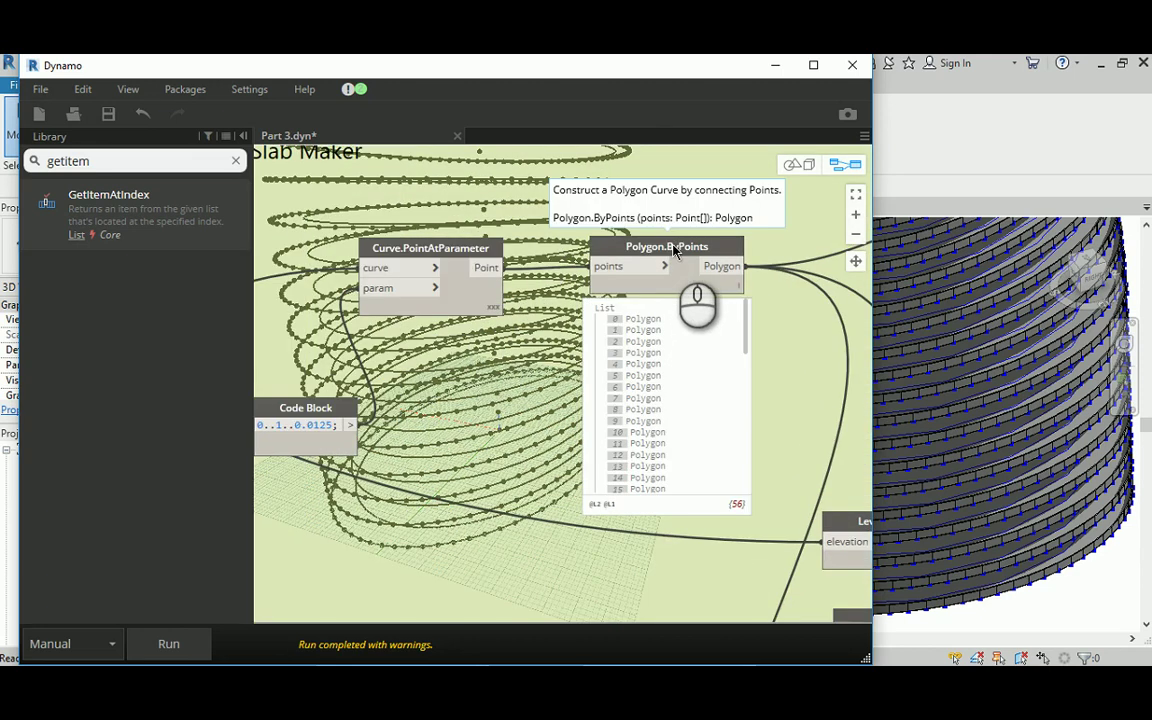
scroll(673, 249, down, 7)
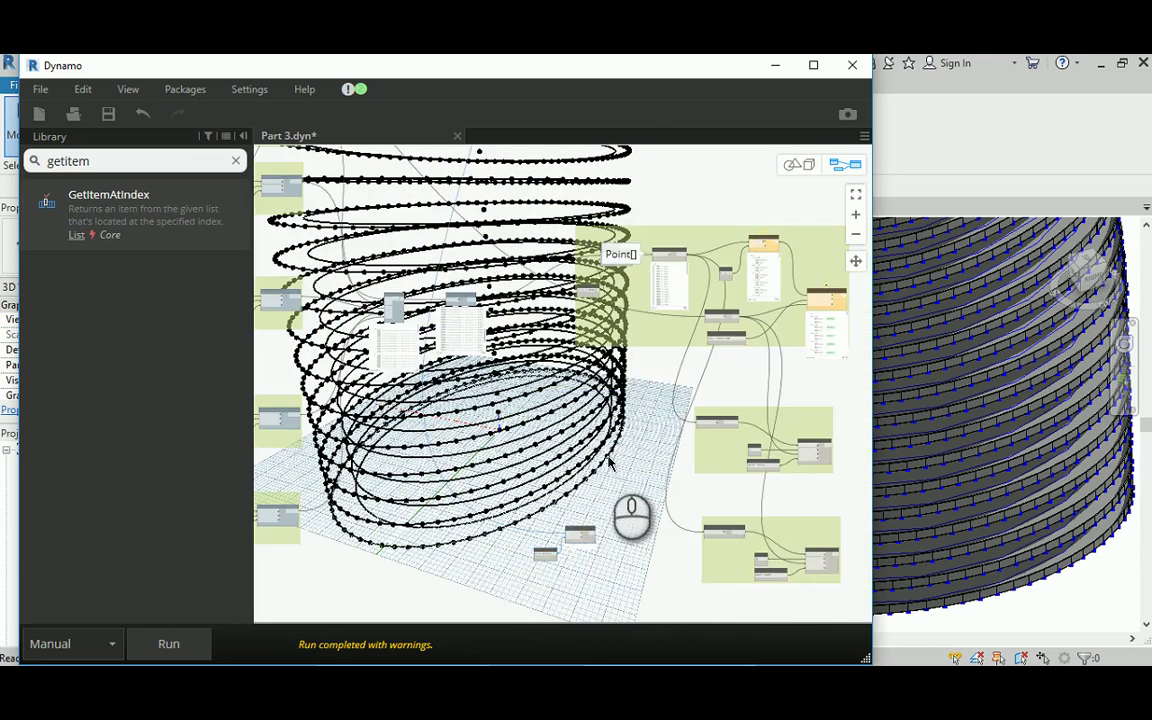
middle_drag(624, 515, 552, 350)
scroll(553, 349, up, 3)
Add a Polygon.ByPoints node beside List.GetItemAtIndex and connect the item output to its points input.
double_click(131, 161)
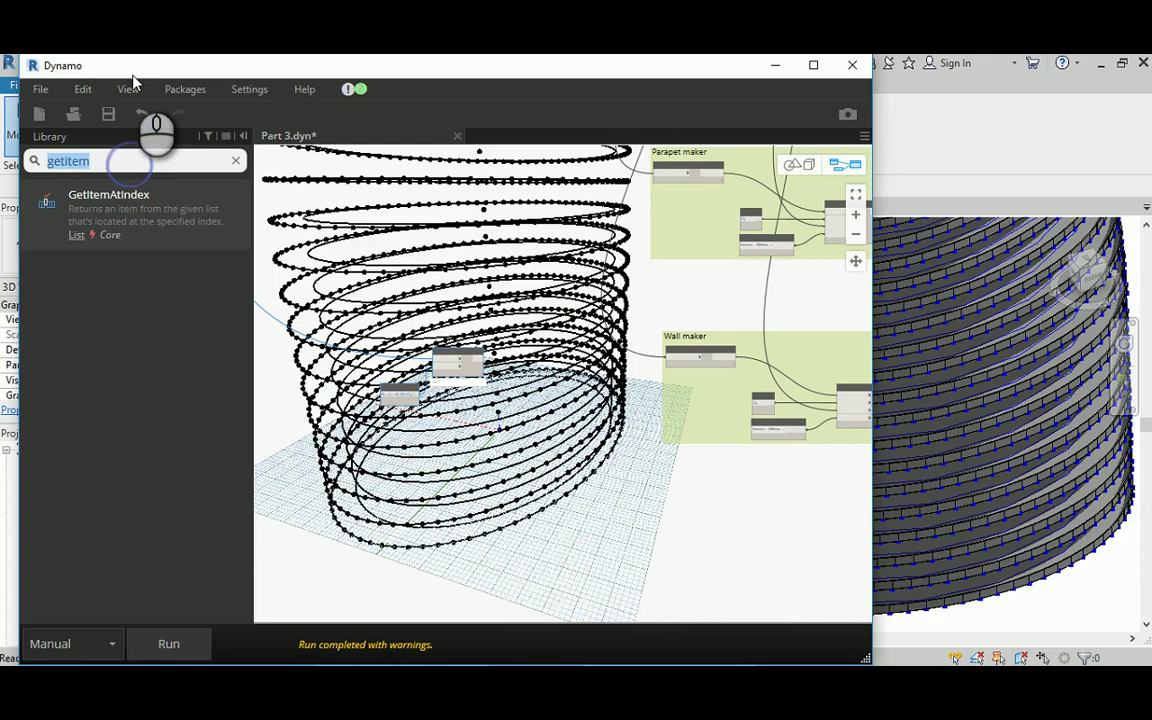
text(Polygon.)
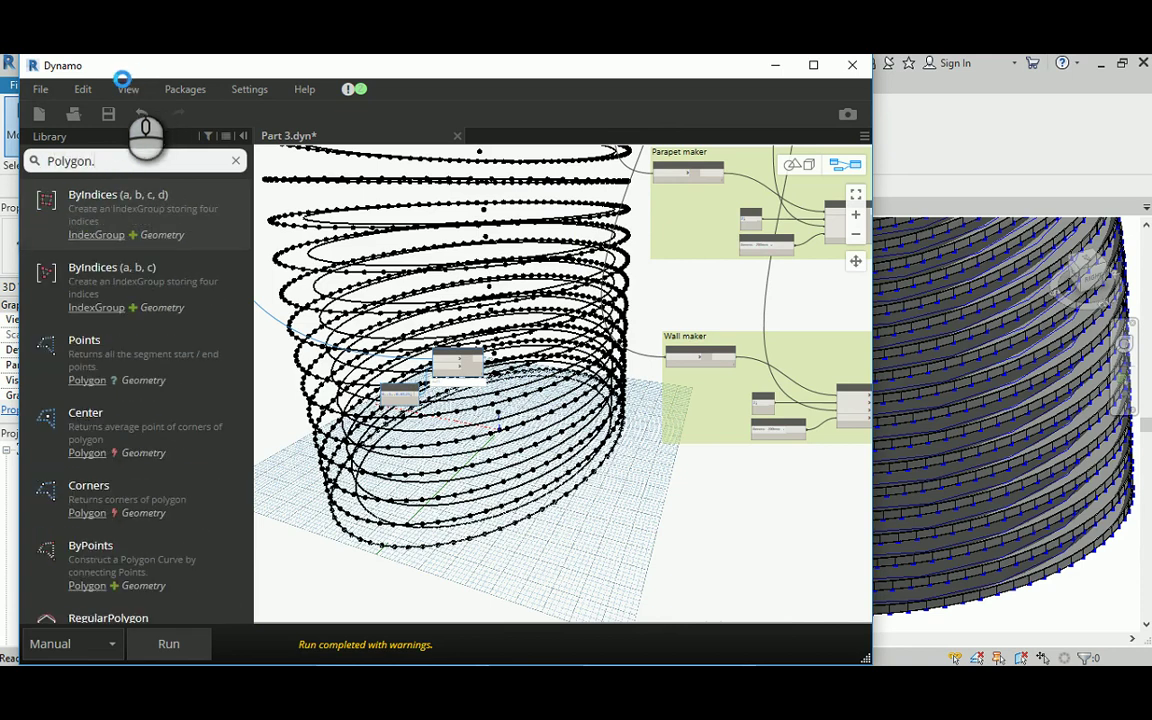
click(89, 364)
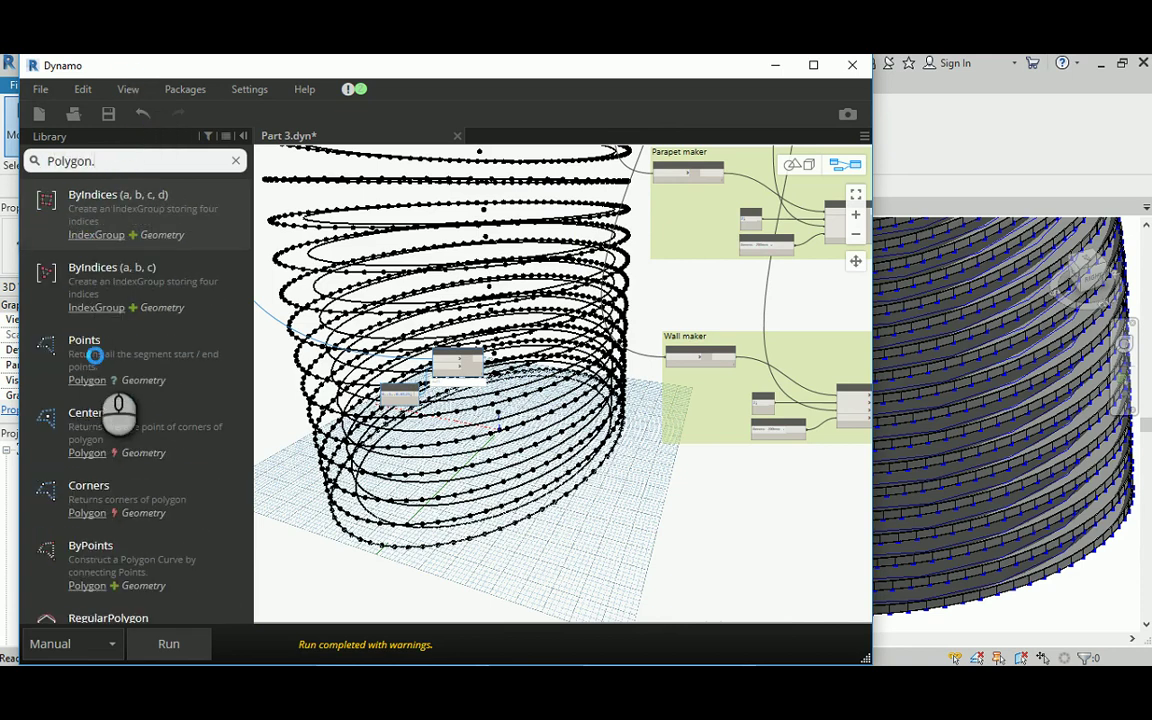
text(by)
click(82, 195)
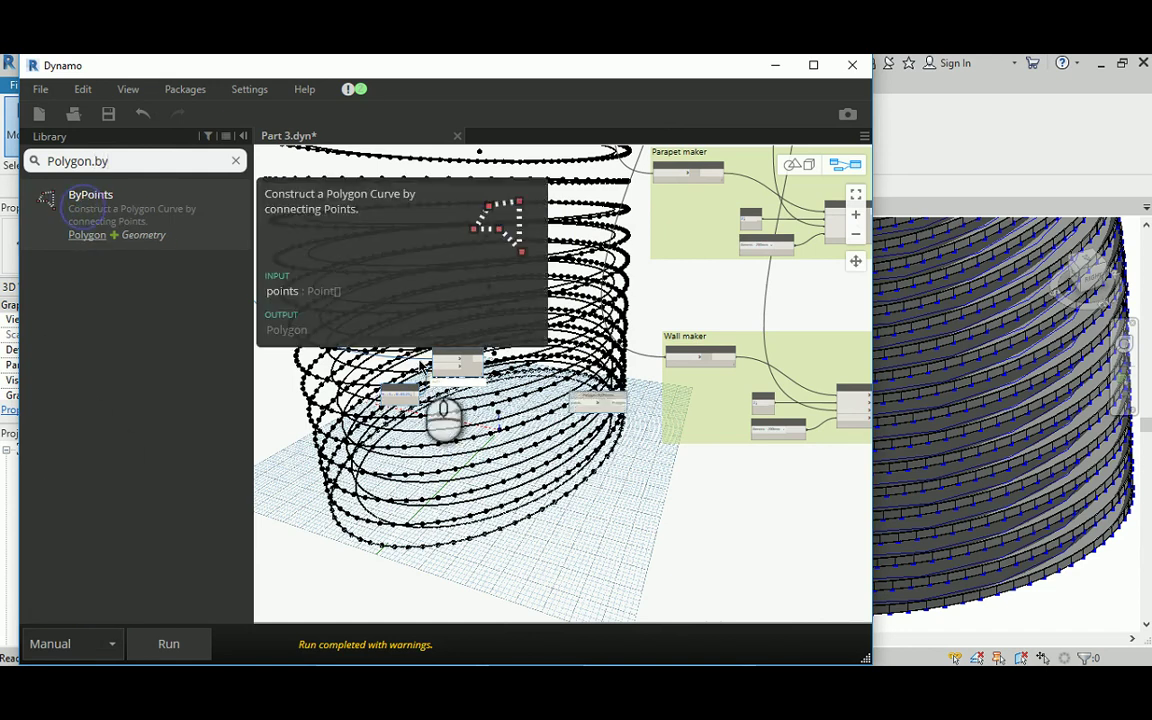
scroll(520, 383, up, 3)
scroll(520, 383, up, 2)
drag(669, 440, 527, 320)
click(412, 333)
click(516, 336)
Connect the new Polygon.ByPoints output to the geometry input of Geometry.Explode in the Wall maker group, replacing the existing wire.
scroll(530, 440, down, 5)
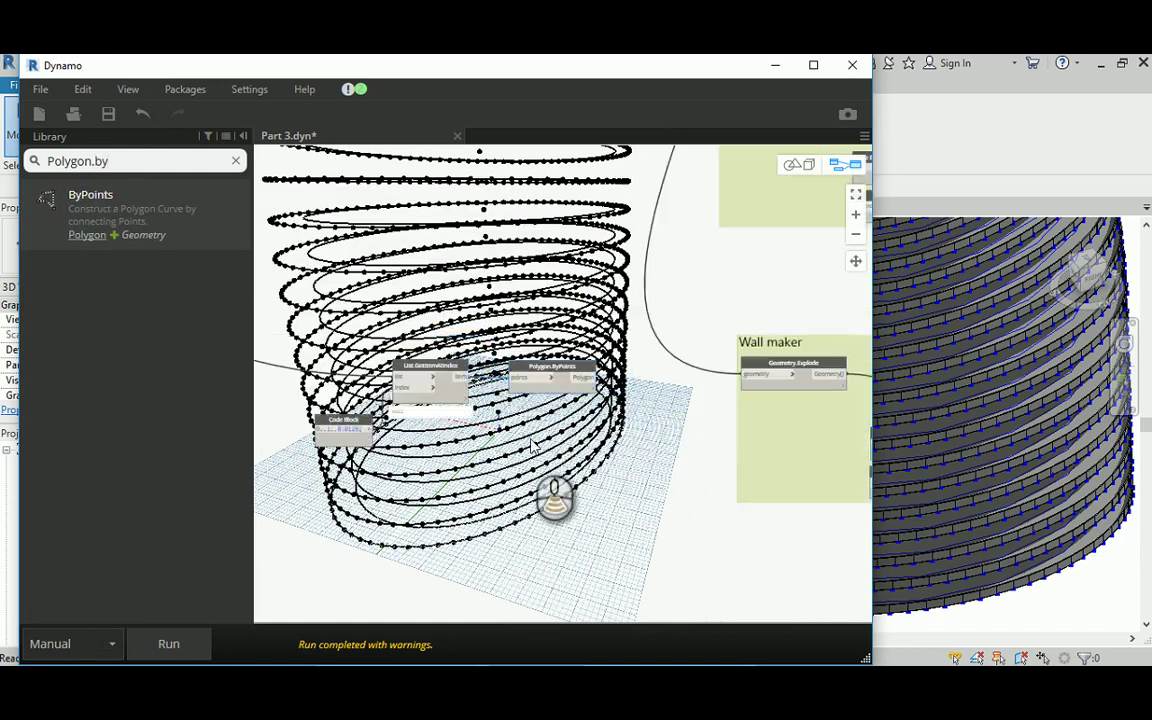
middle_drag(582, 310, 590, 615)
scroll(645, 300, up, 5)
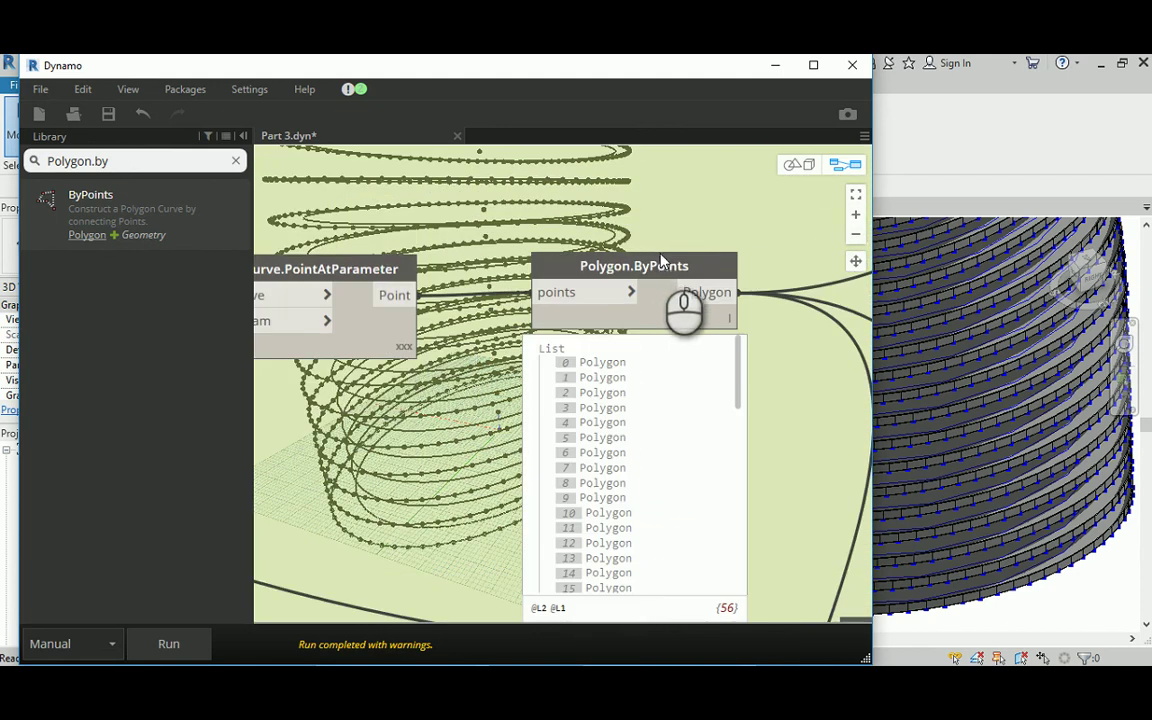
scroll(660, 258, down, 5)
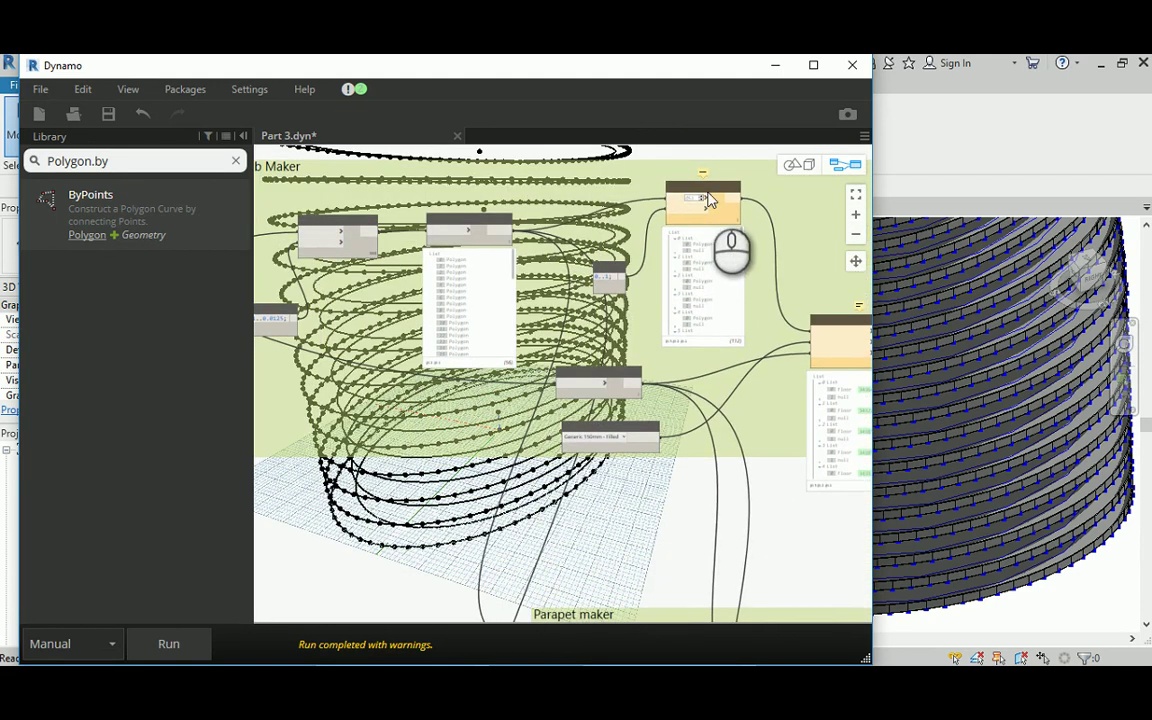
scroll(511, 231, down, 1)
middle_drag(482, 450, 486, 140)
scroll(460, 460, up, 5)
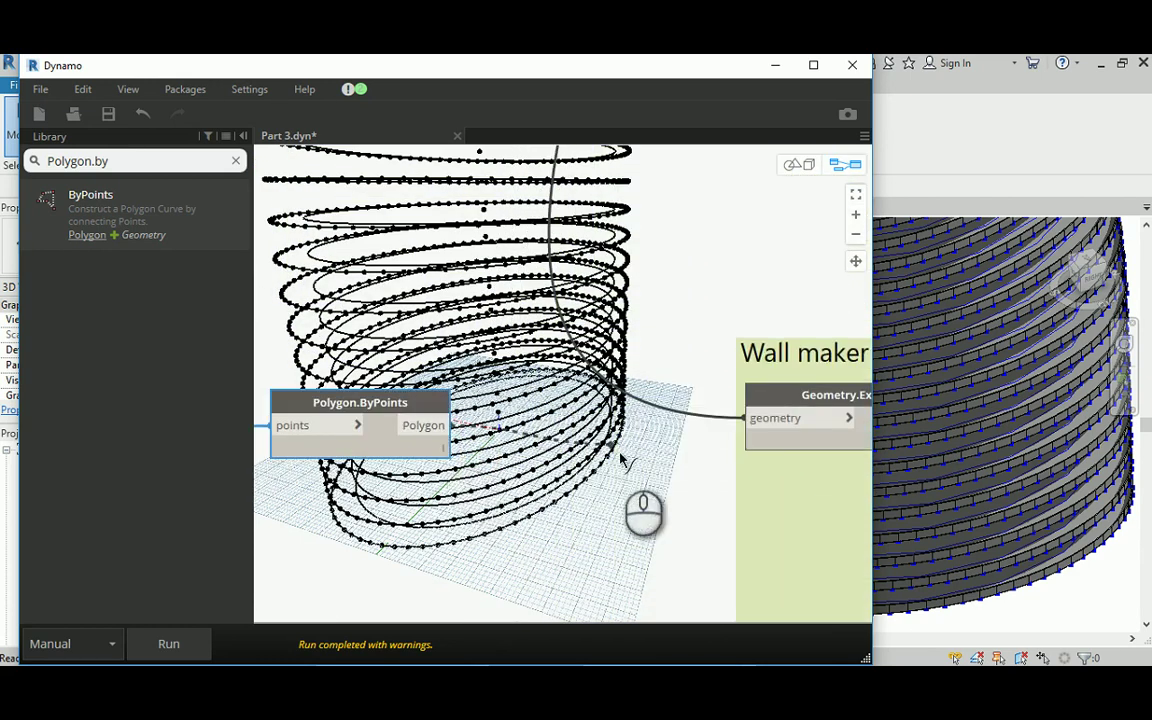
click(642, 446)
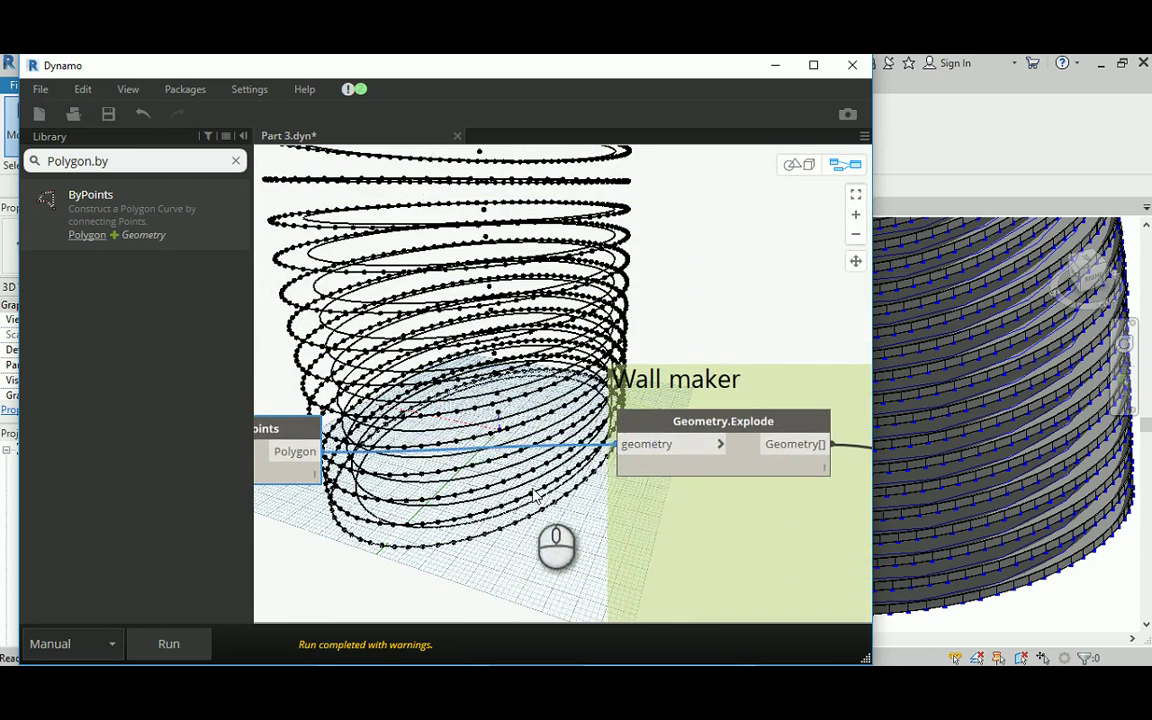
Check the Wall maker's curve, height, level and wall type wiring and the Level.ByElevation node in the Slab Maker group.
scroll(535, 495, down, 3)
scroll(550, 451, up, 4)
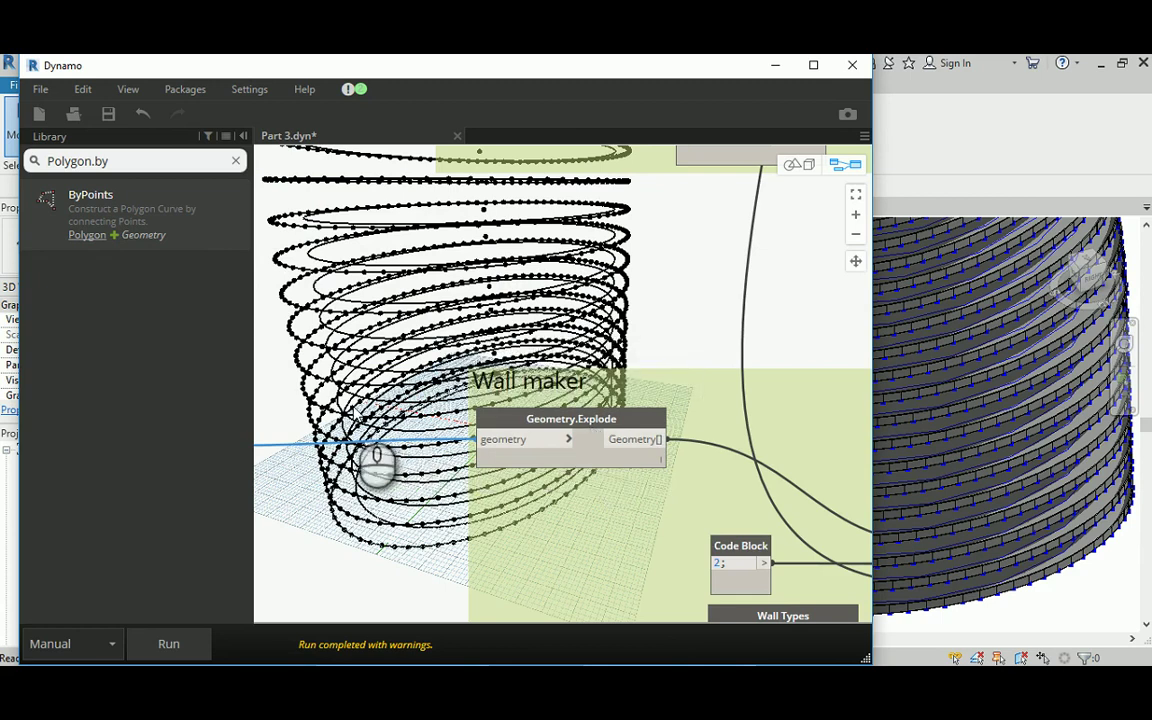
middle_drag(467, 325, 596, 381)
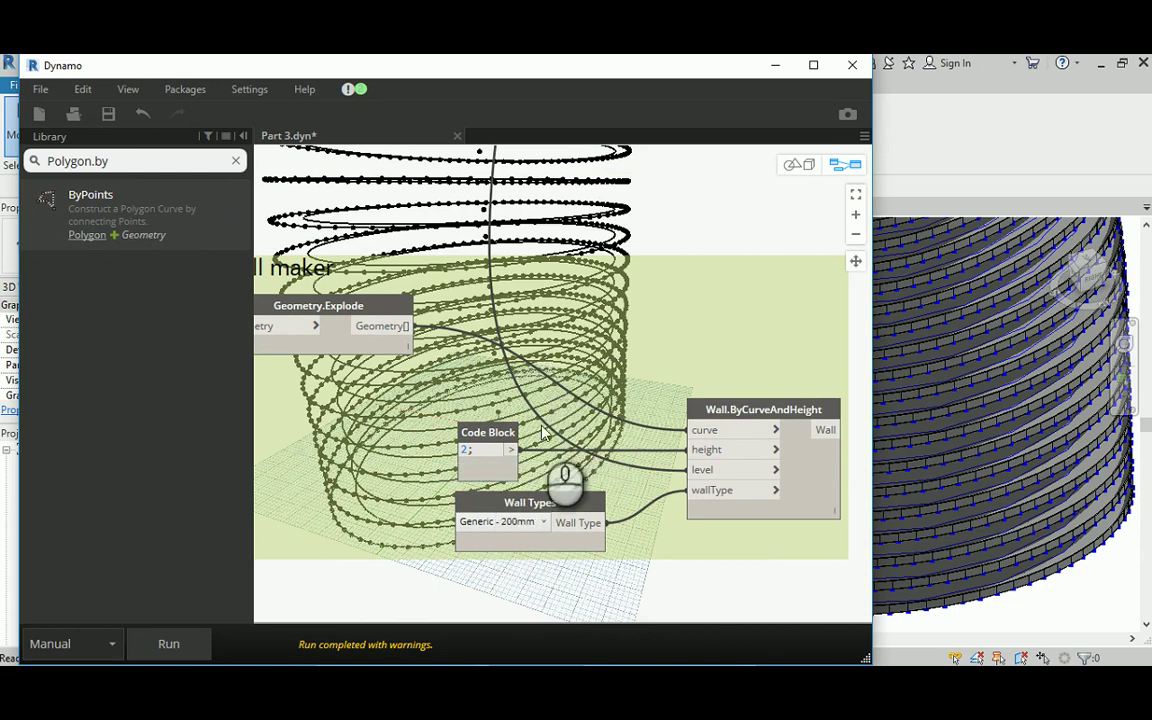
scroll(540, 400, down, 5)
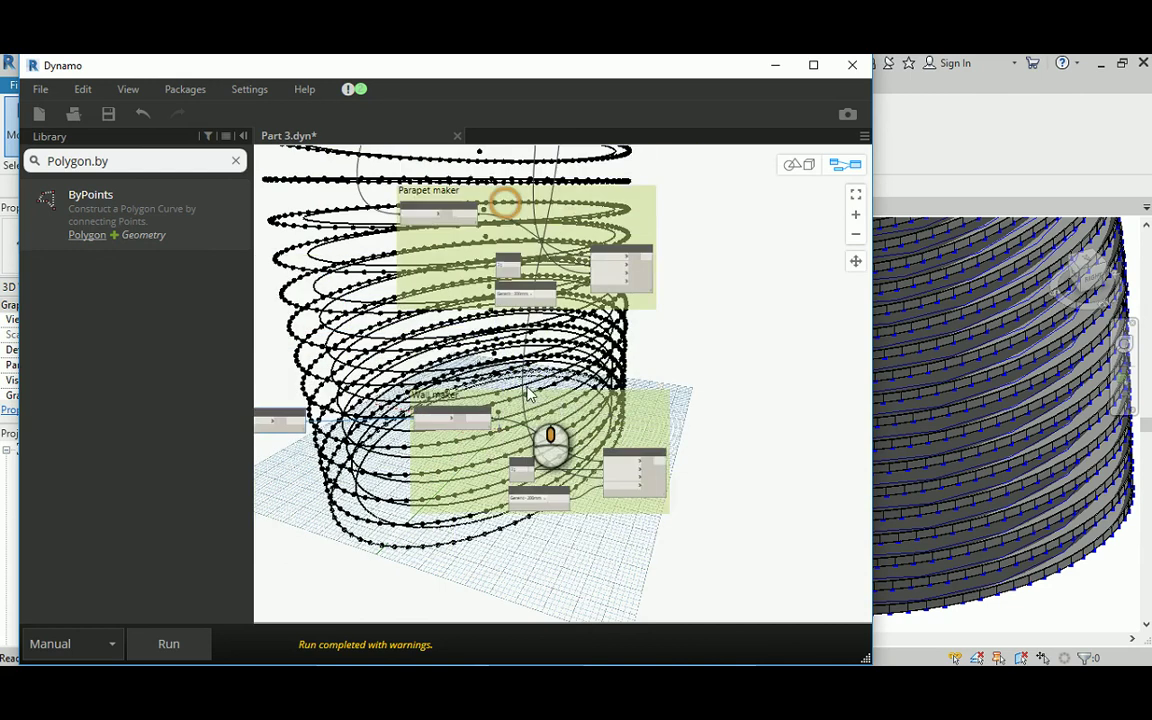
scroll(530, 395, up, 6)
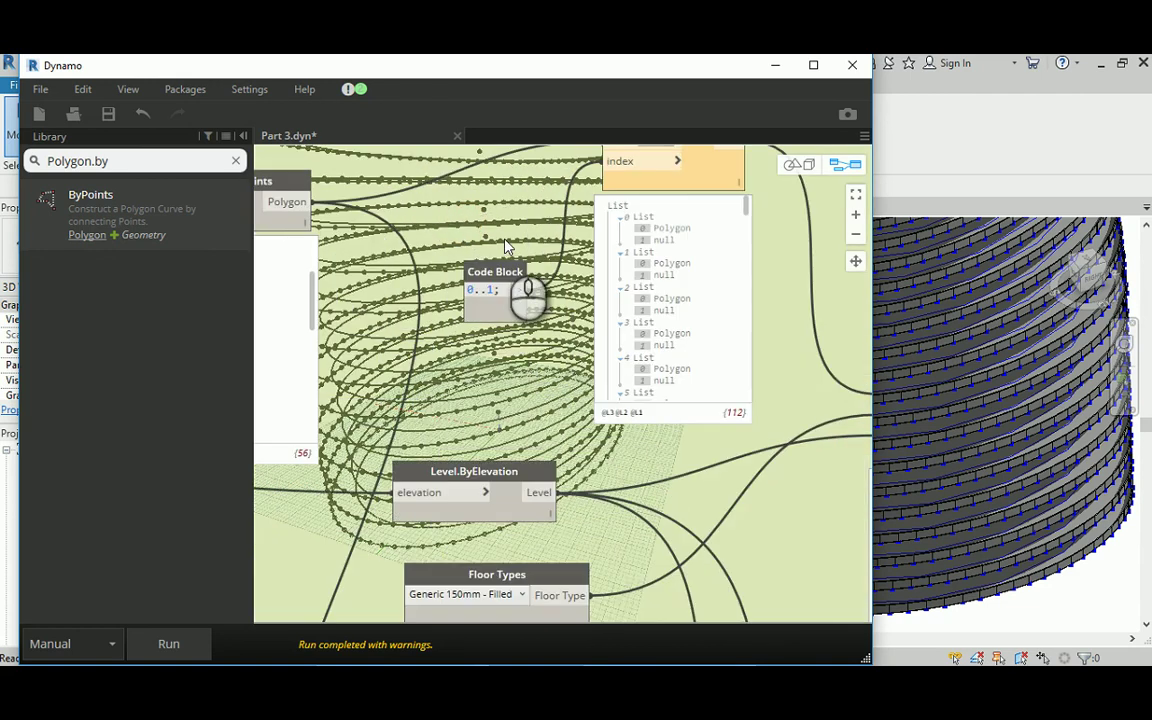
Set the Code Block feeding the wall height in the Wall maker group to 5.85.
middle_drag(544, 283, 442, 432)
scroll(405, 347, down, 2)
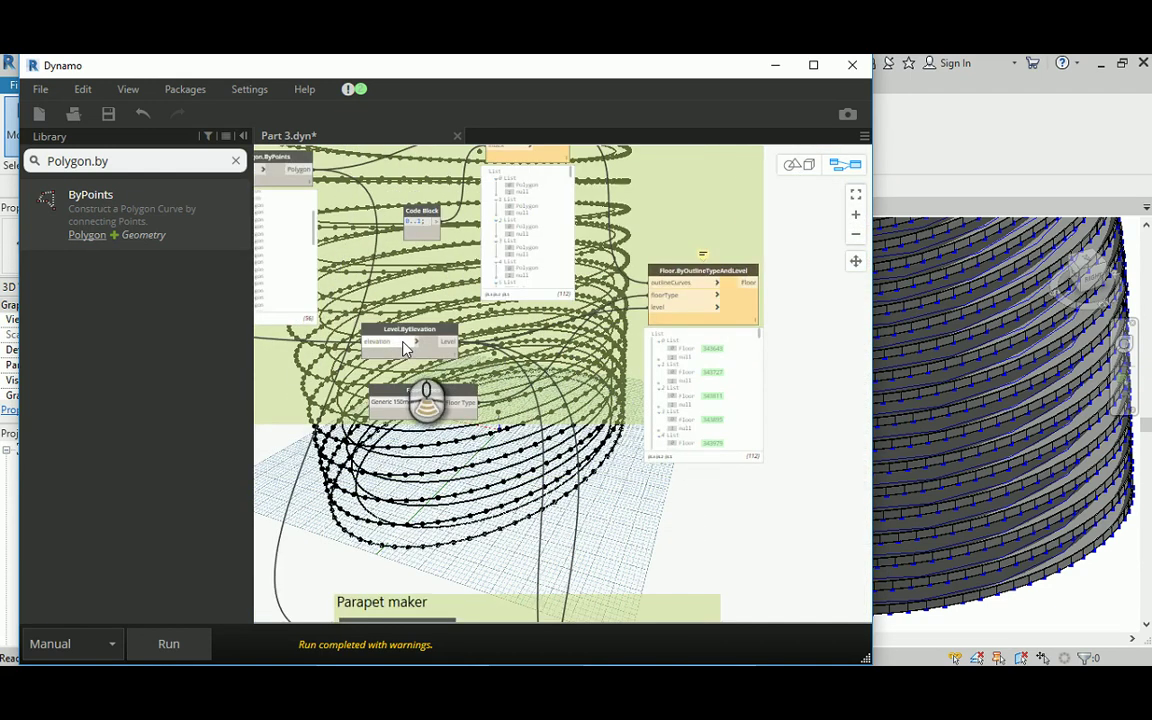
scroll(395, 400, down, 3)
scroll(450, 440, up, 3)
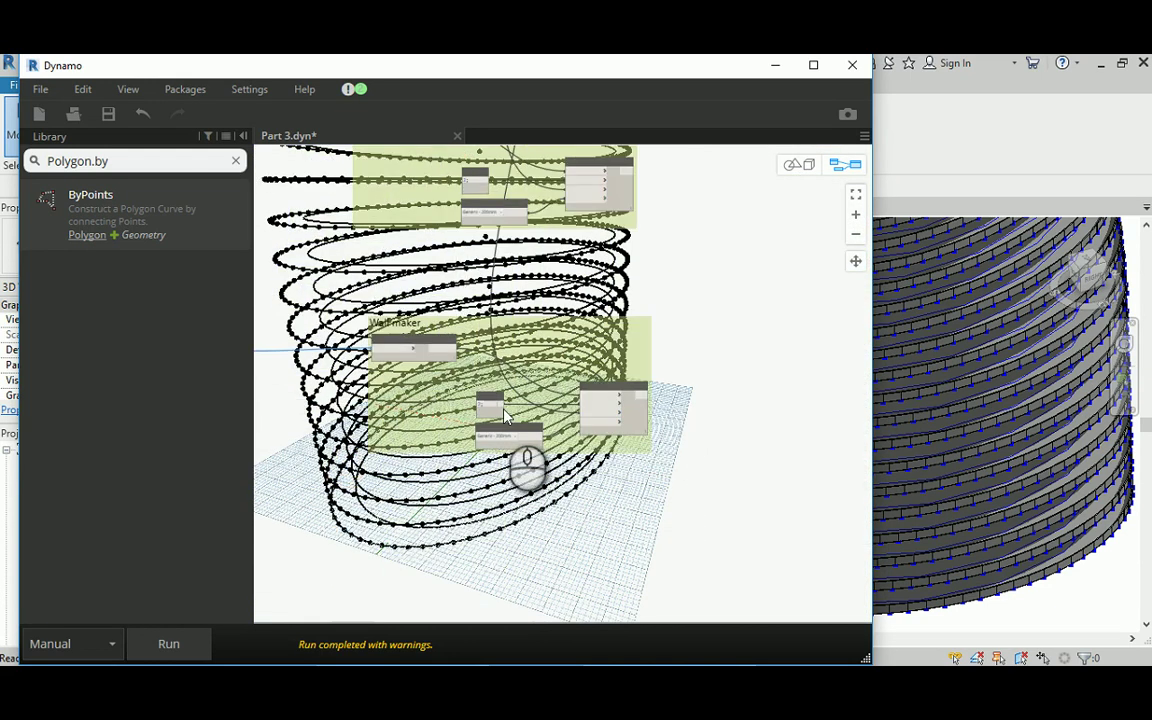
scroll(505, 416, up, 5)
double_click(467, 409)
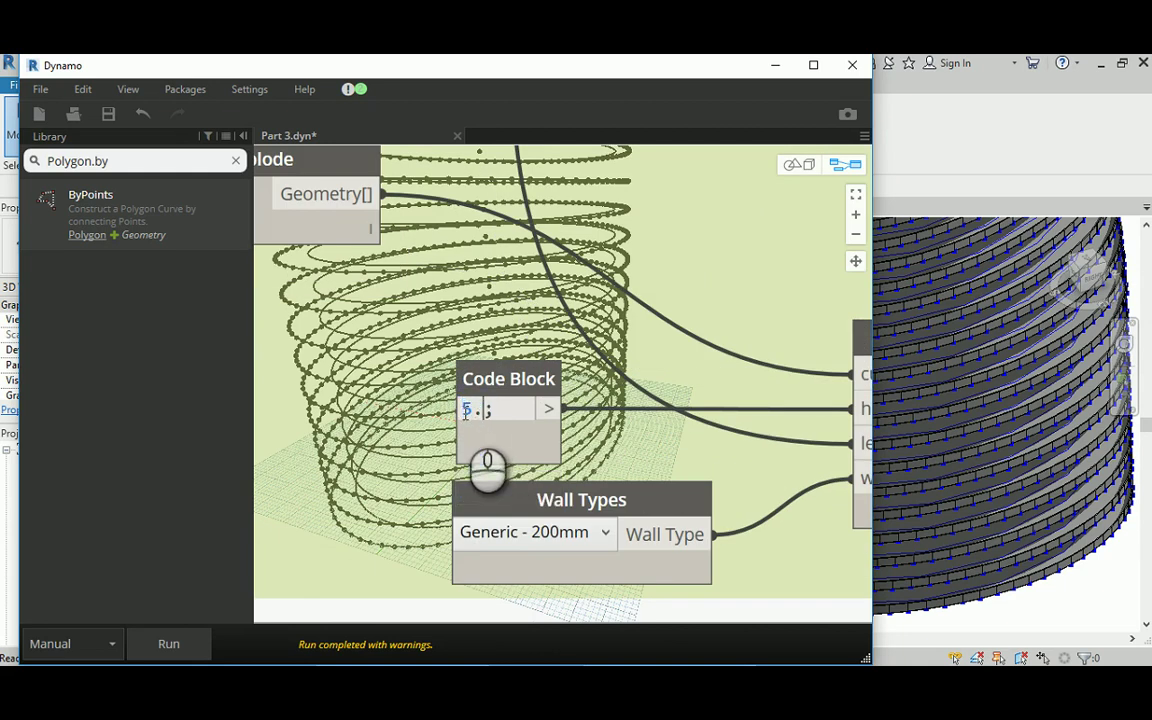
click(685, 315)
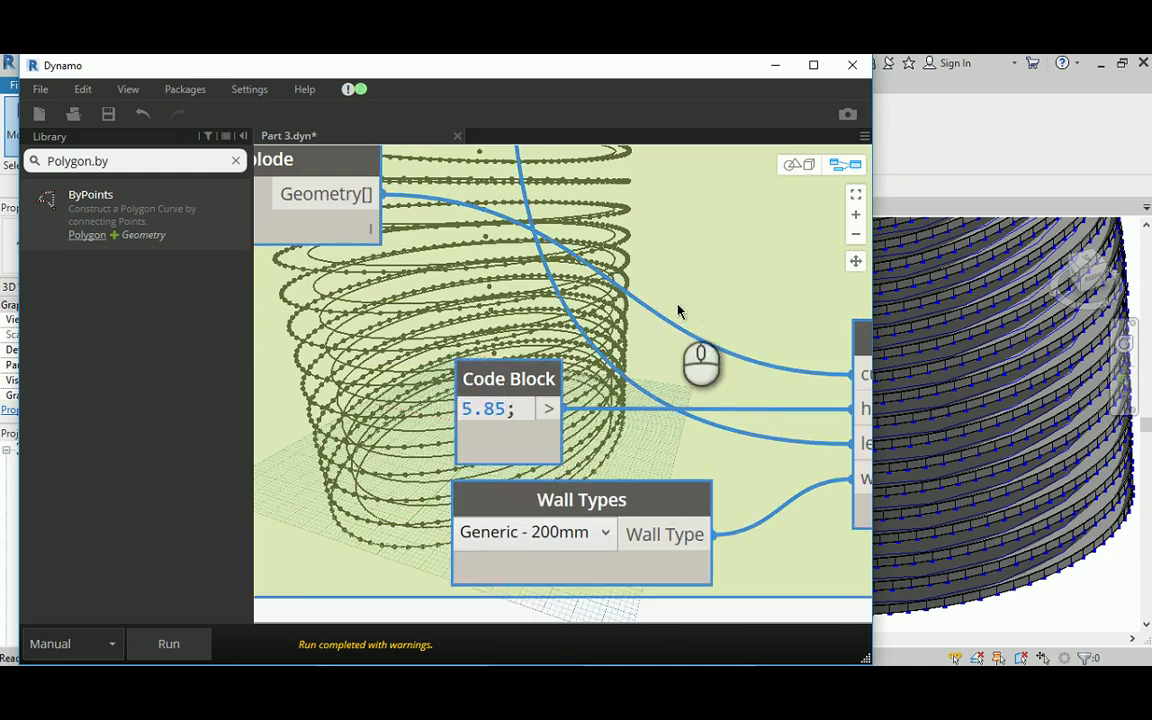
Save the Part 3.dyn graph and run it with the Generic - 200mm wall type in the Wall maker group.
scroll(611, 320, down, 2)
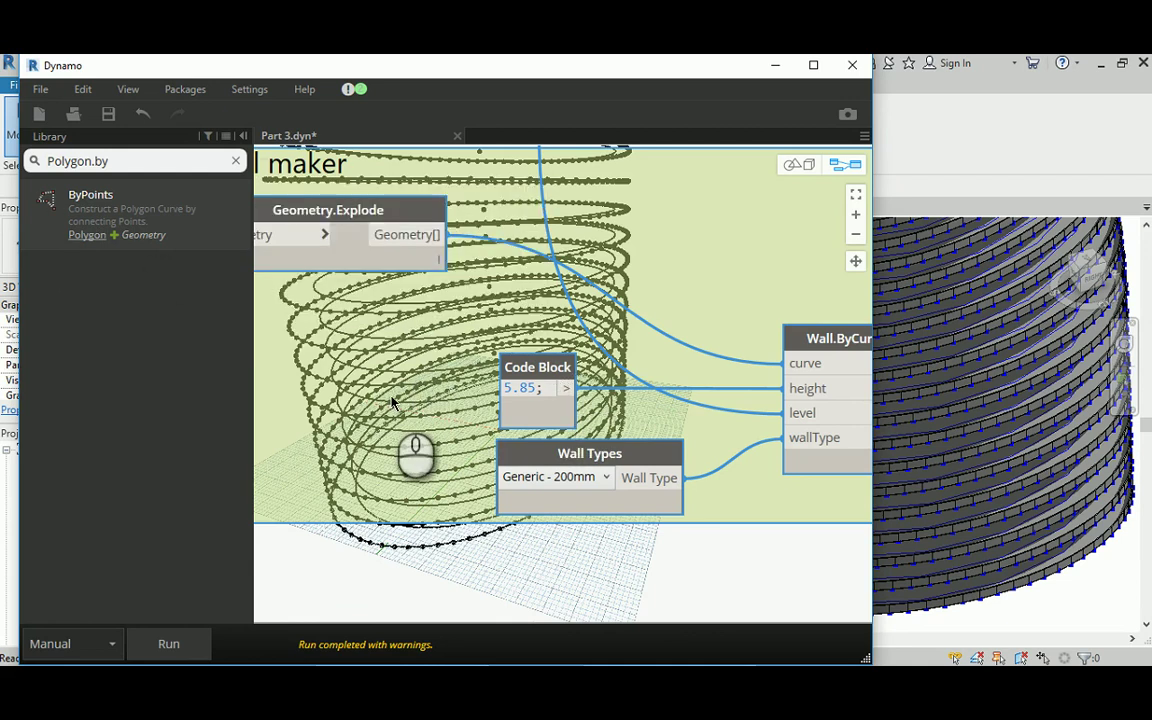
scroll(390, 402, down, 1)
middle_drag(390, 402, 447, 414)
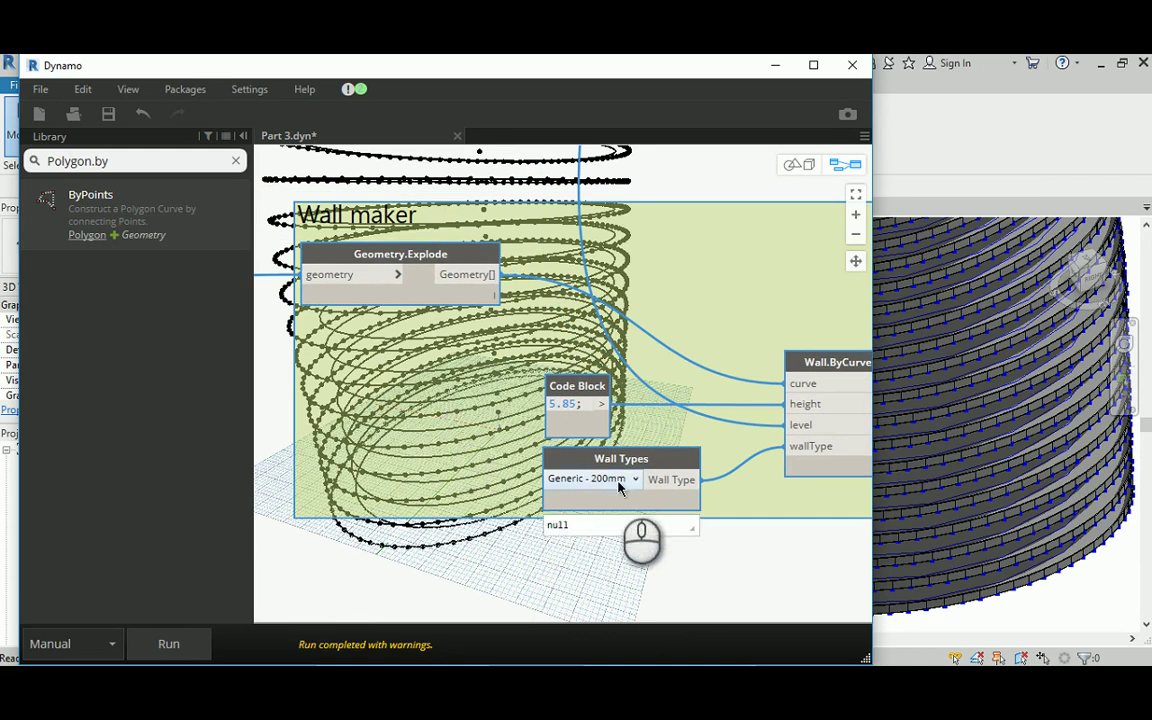
scroll(553, 477, down, 2)
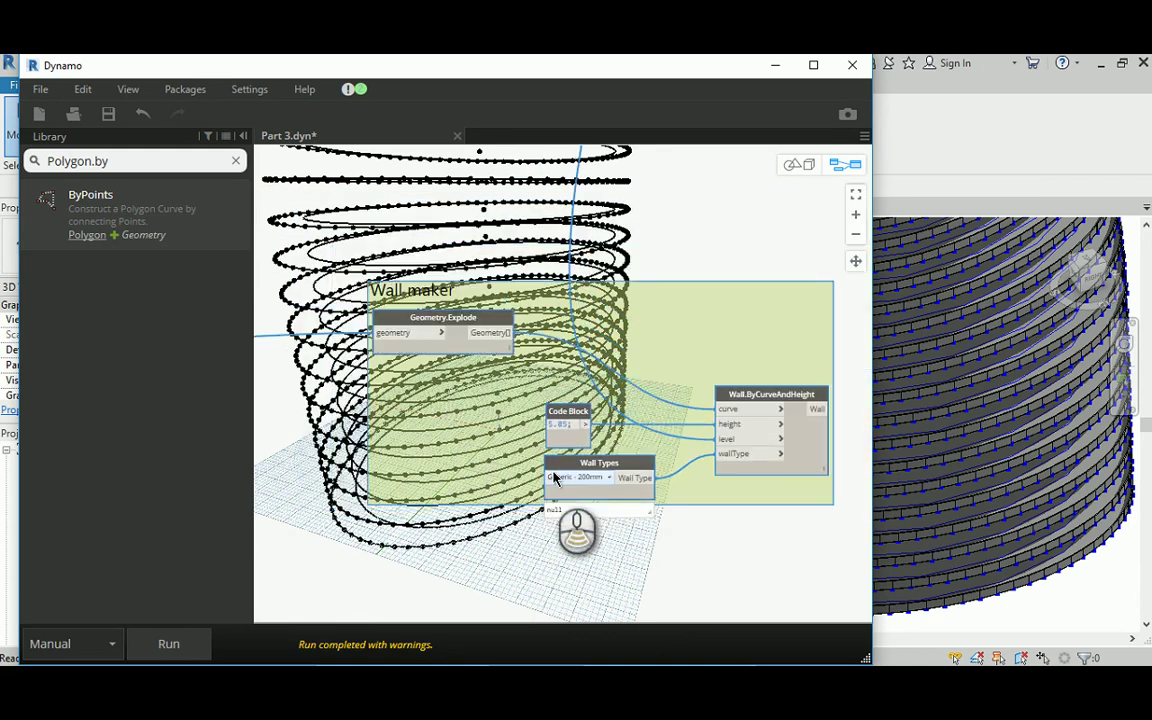
click(110, 115)
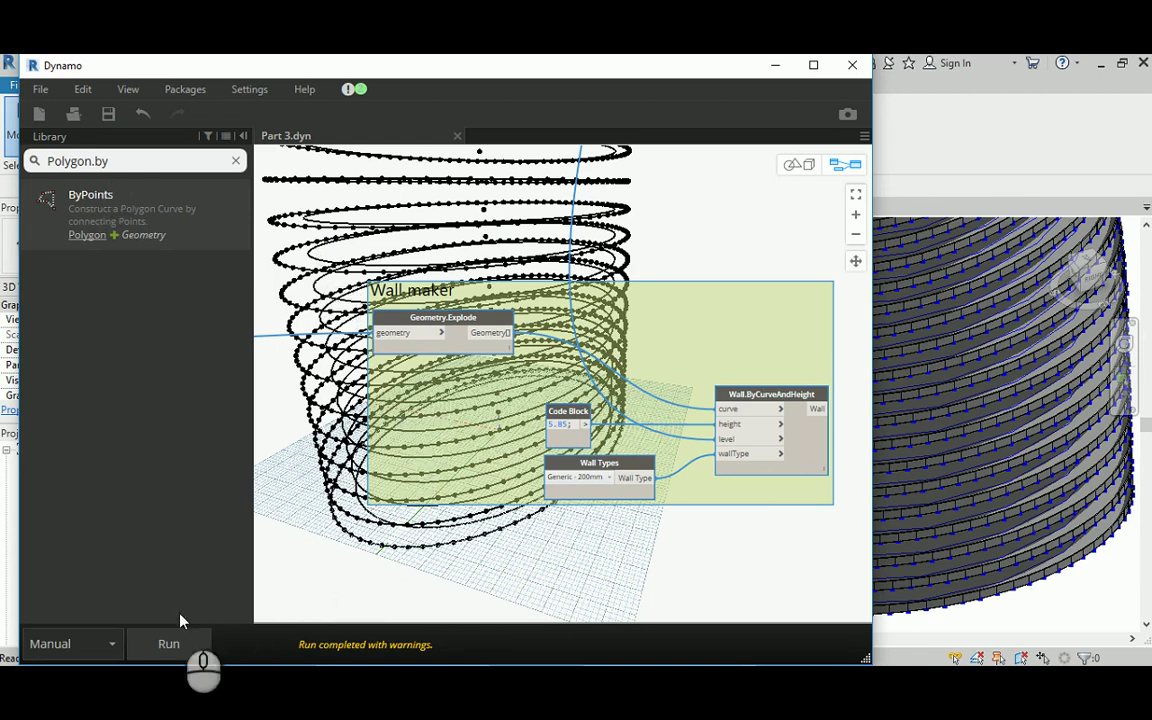
click(170, 644)
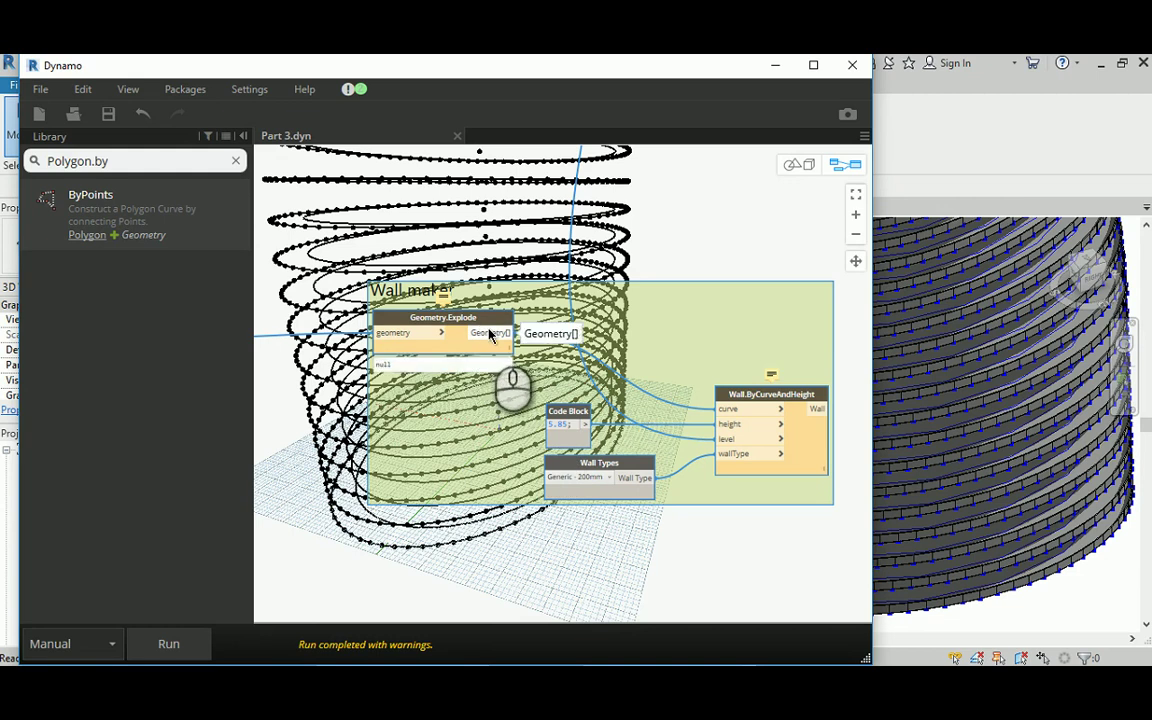
Move the Polygon.ByPoints node closer to the Wall maker group and shift the 0..1..0.0125 Code Block away from List.GetItemAtIndex.
middle_drag(304, 320, 667, 331)
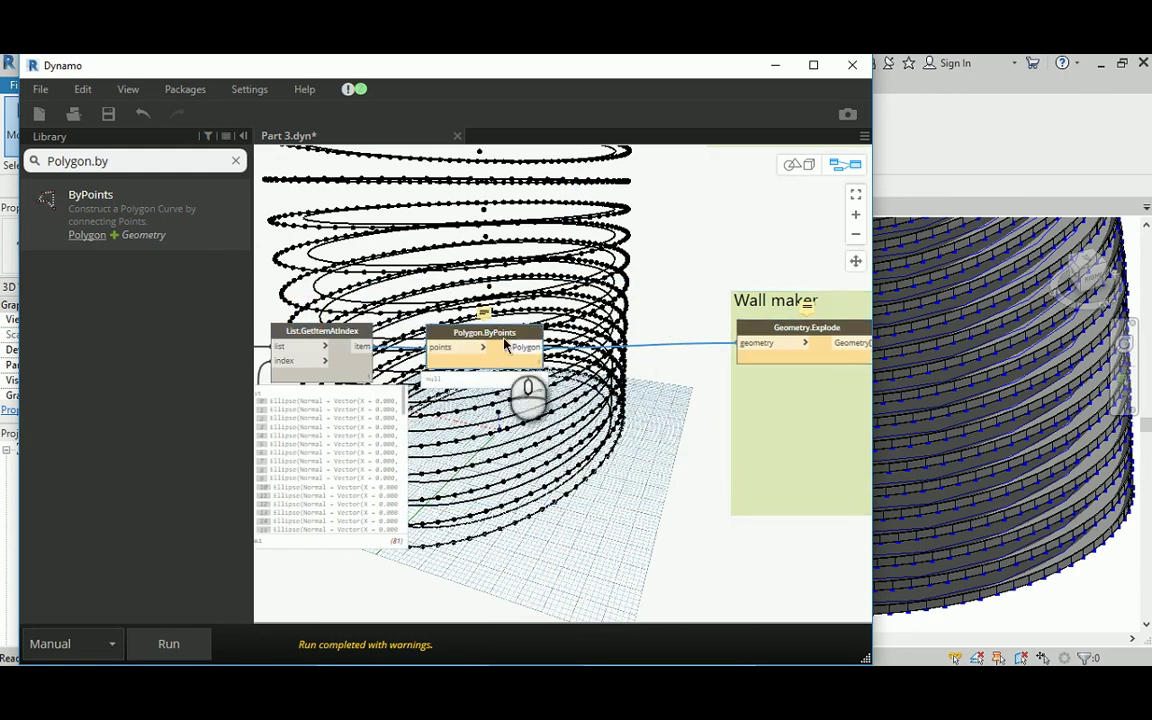
drag(504, 336, 604, 340)
middle_drag(484, 293, 547, 273)
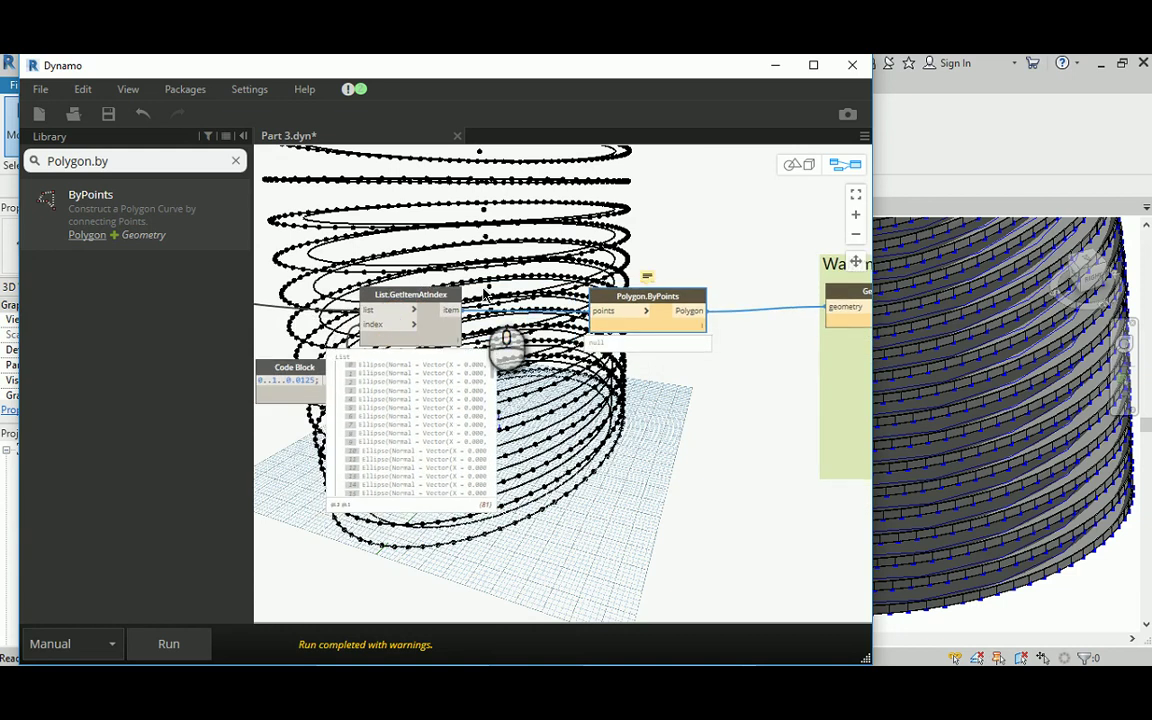
middle_drag(359, 316, 523, 294)
drag(462, 355, 400, 346)
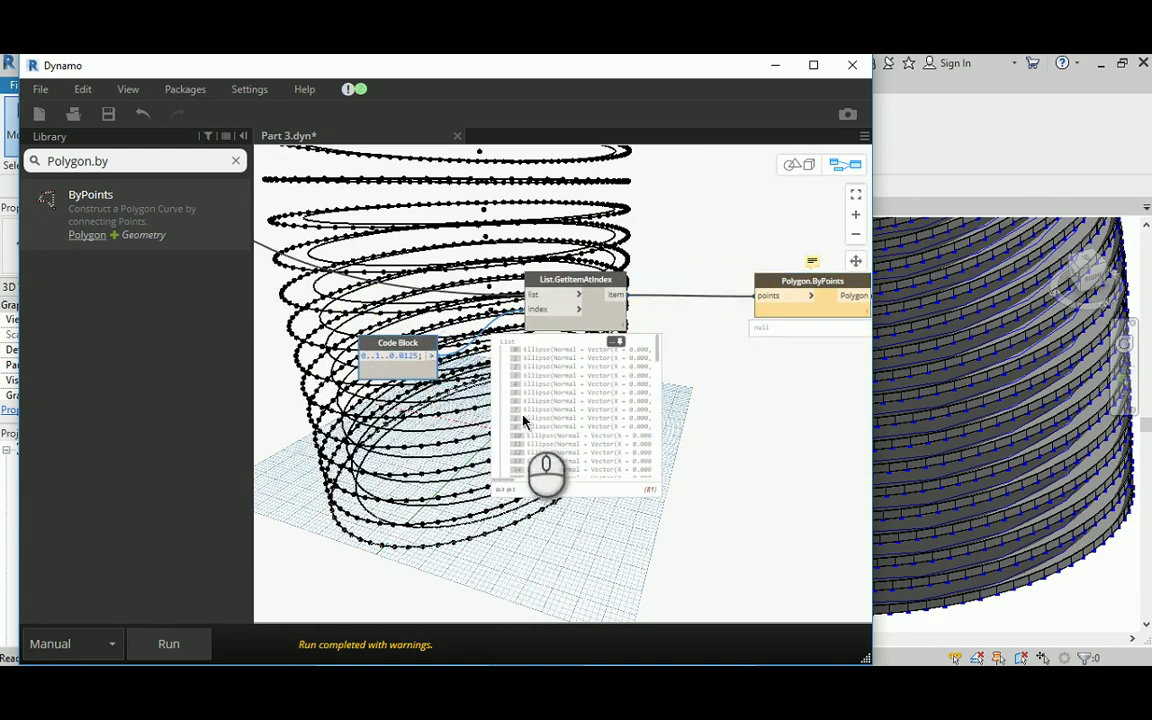
middle_drag(740, 390, 534, 473)
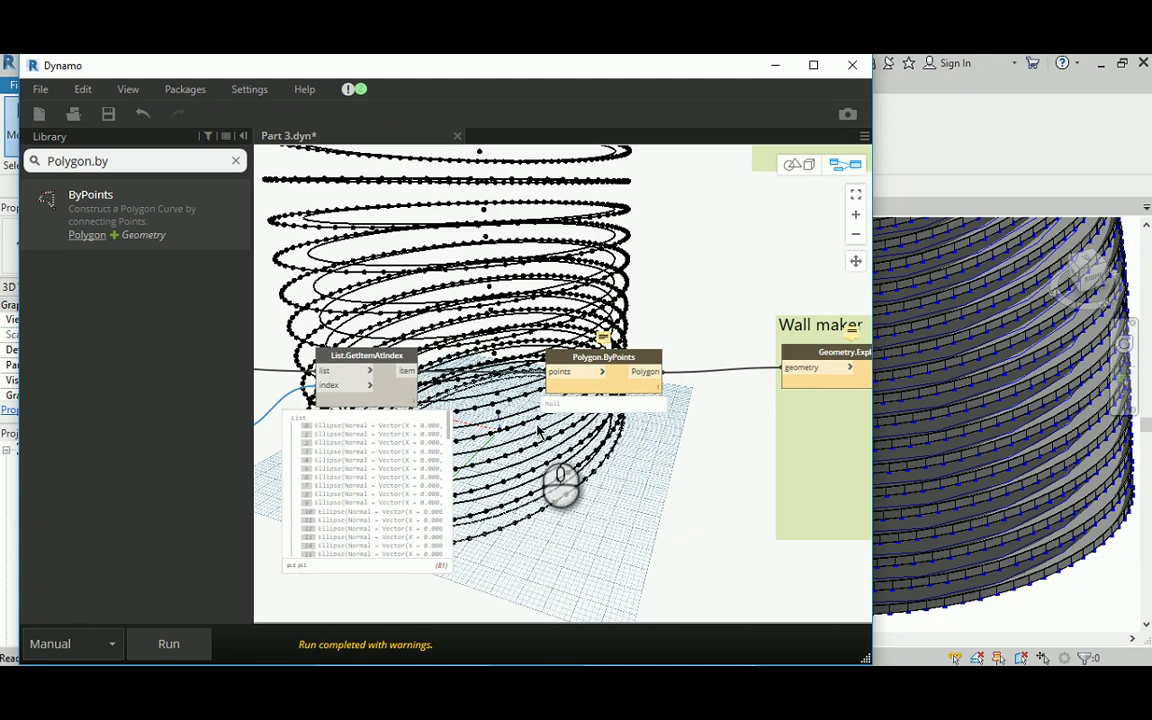
drag(583, 360, 610, 360)
middle_drag(488, 360, 663, 342)
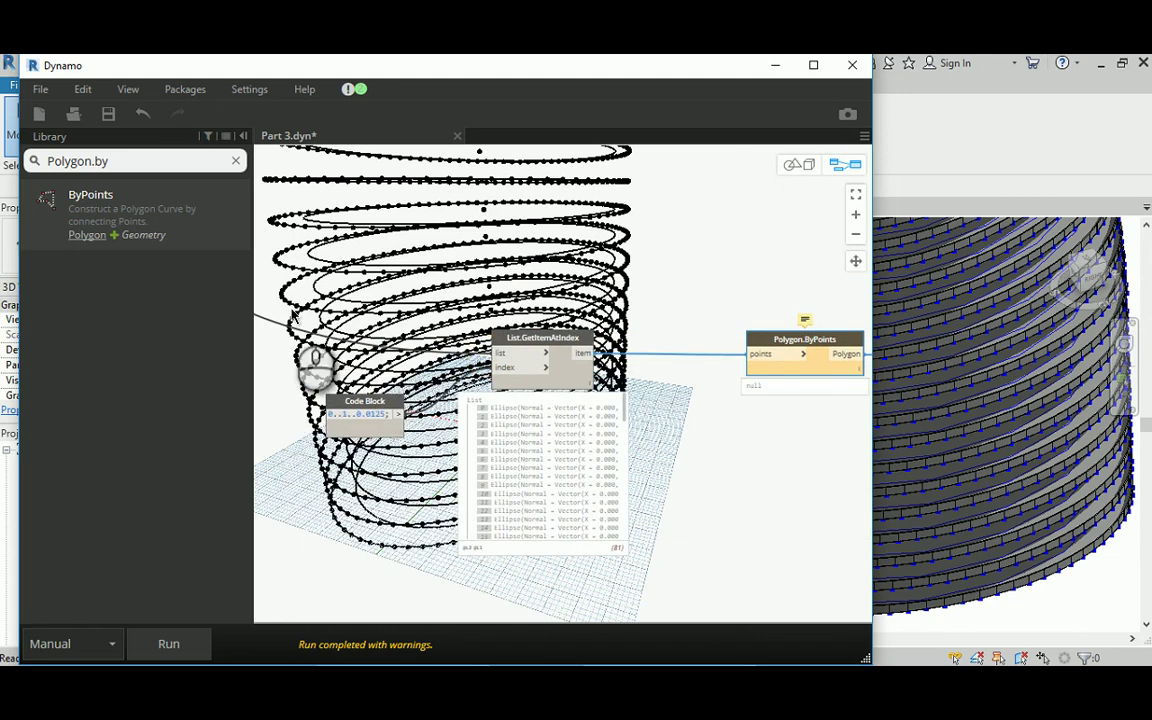
Shift List.GetItemAtIndex and the 0..1..0.0125 Code Block farther from Polygon.ByPoints to make room for another node.
drag(290, 305, 487, 459)
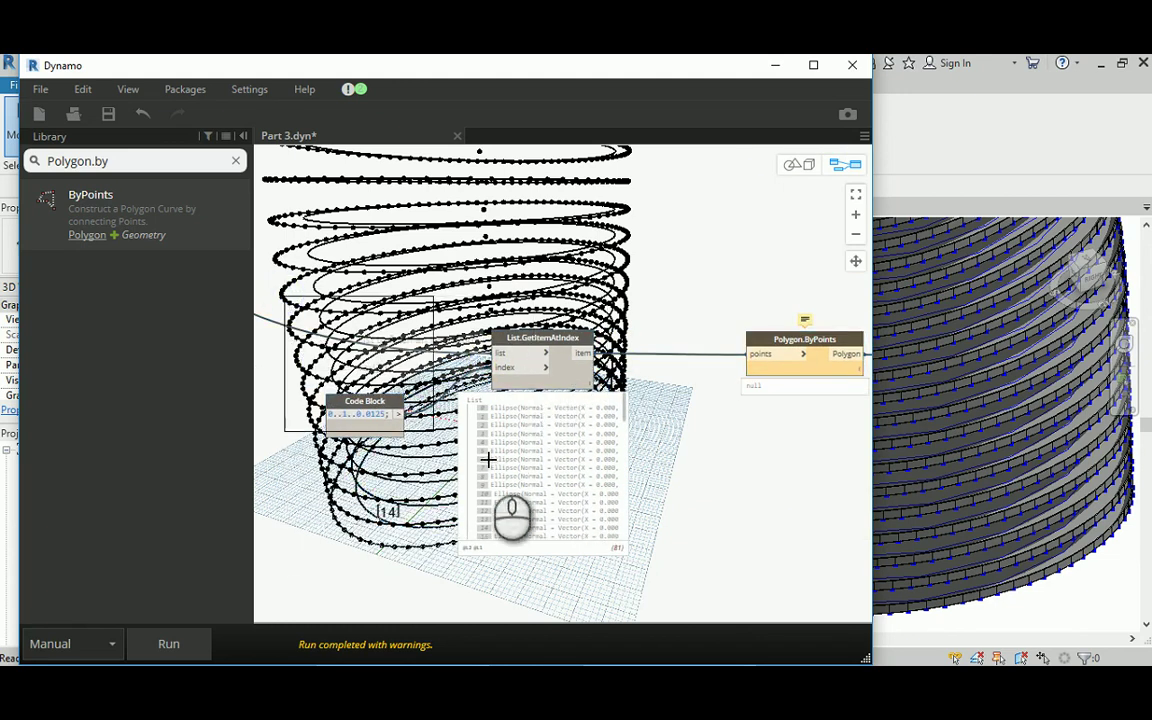
click(636, 541)
drag(551, 339, 362, 338)
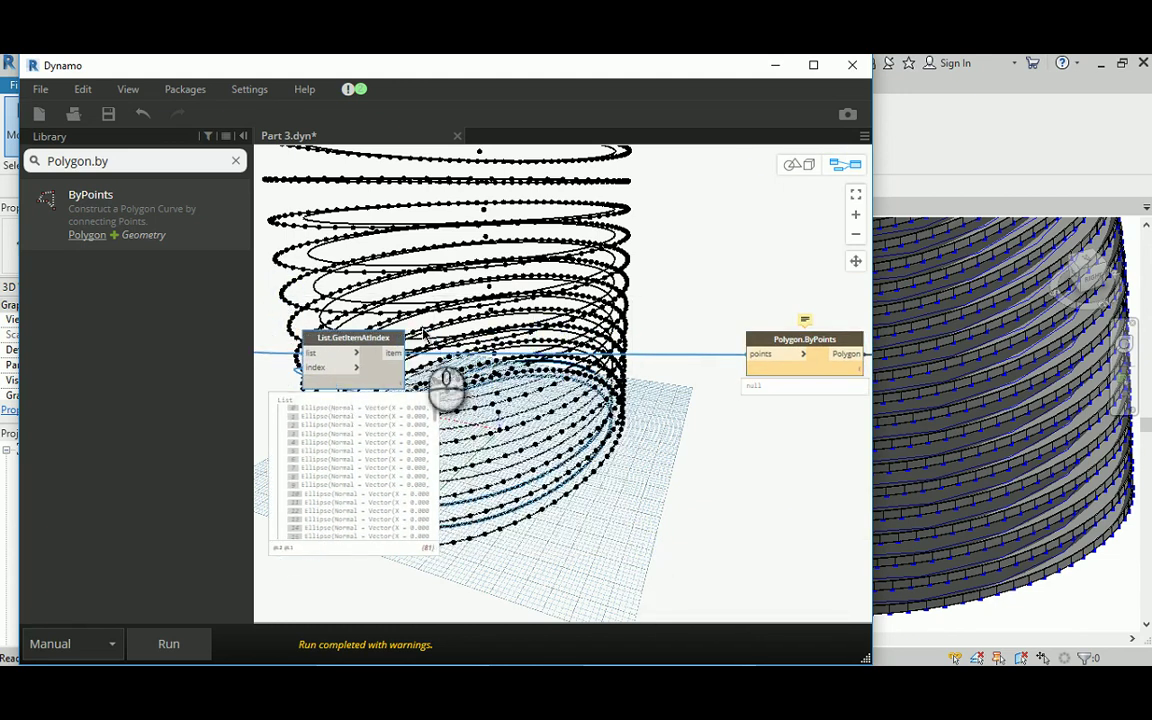
middle_drag(432, 319, 651, 311)
drag(555, 332, 415, 353)
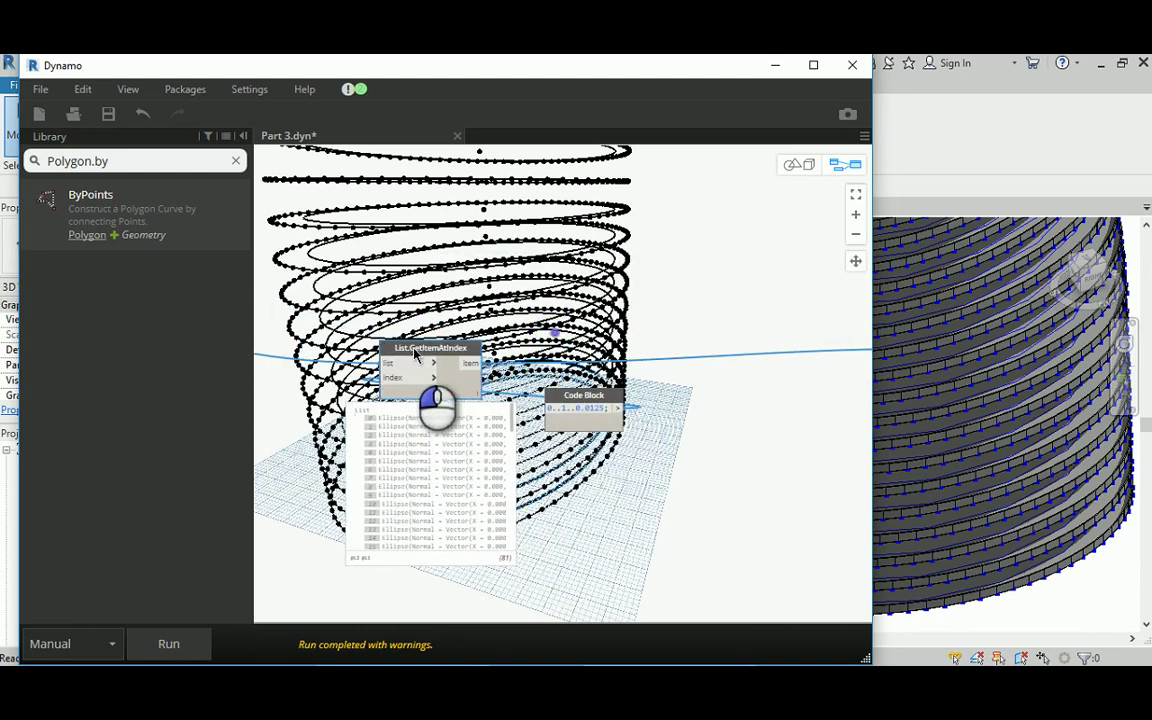
drag(567, 399, 274, 393)
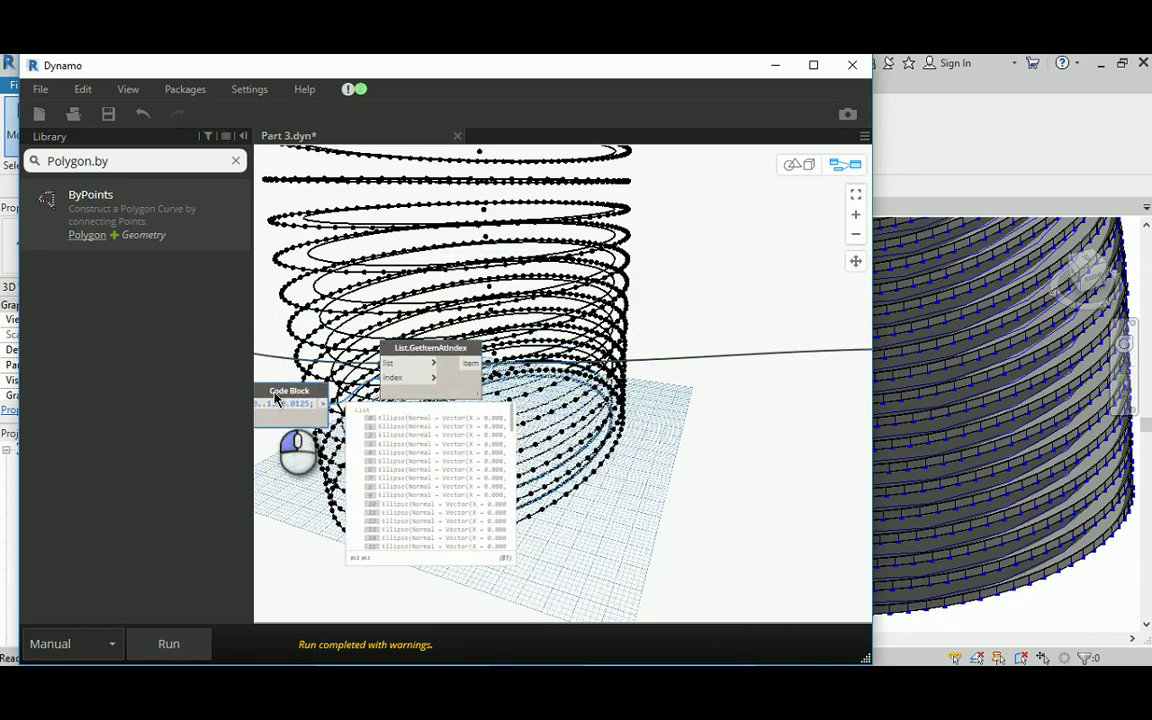
double_click(135, 164)
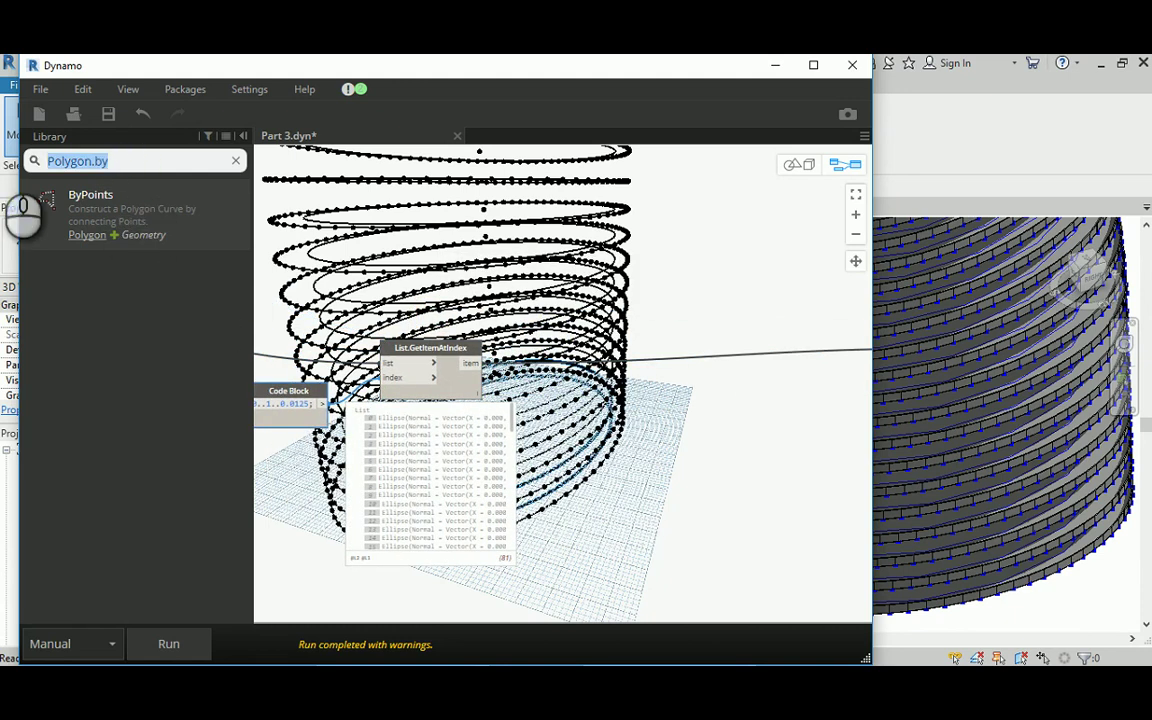
text(Curr)
key(BackSpace)
key(BackSpace)
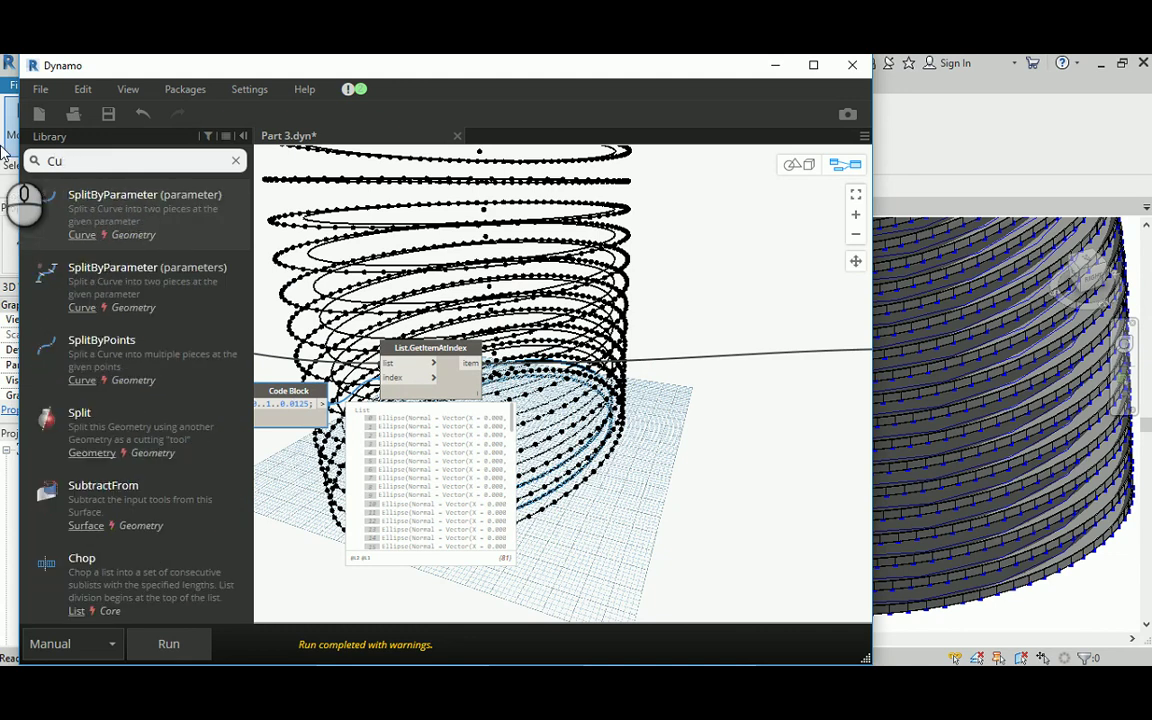
key(BackSpace)
key(BackSpace)
Add a Curve.PointAtParameter node above List.GetItemAtIndex, as in the Slab Maker group, and connect the 0..1..0.0125 Code Block to its param input.
scroll(535, 268, down, 3)
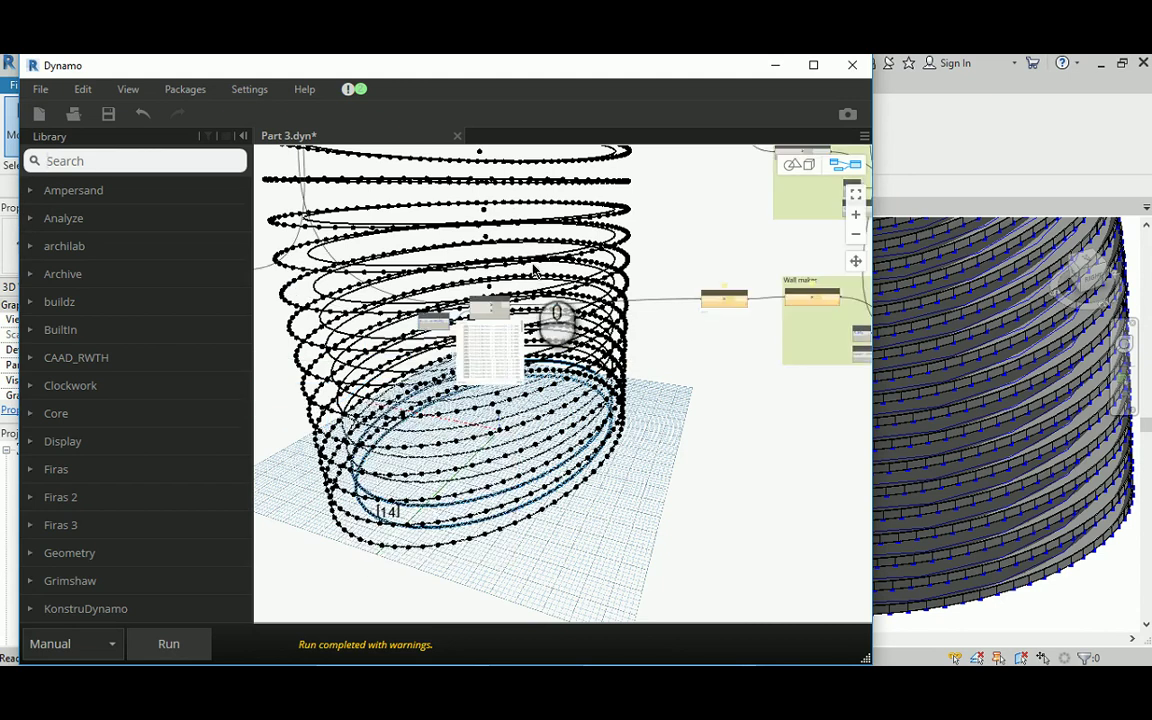
scroll(535, 268, up, 6)
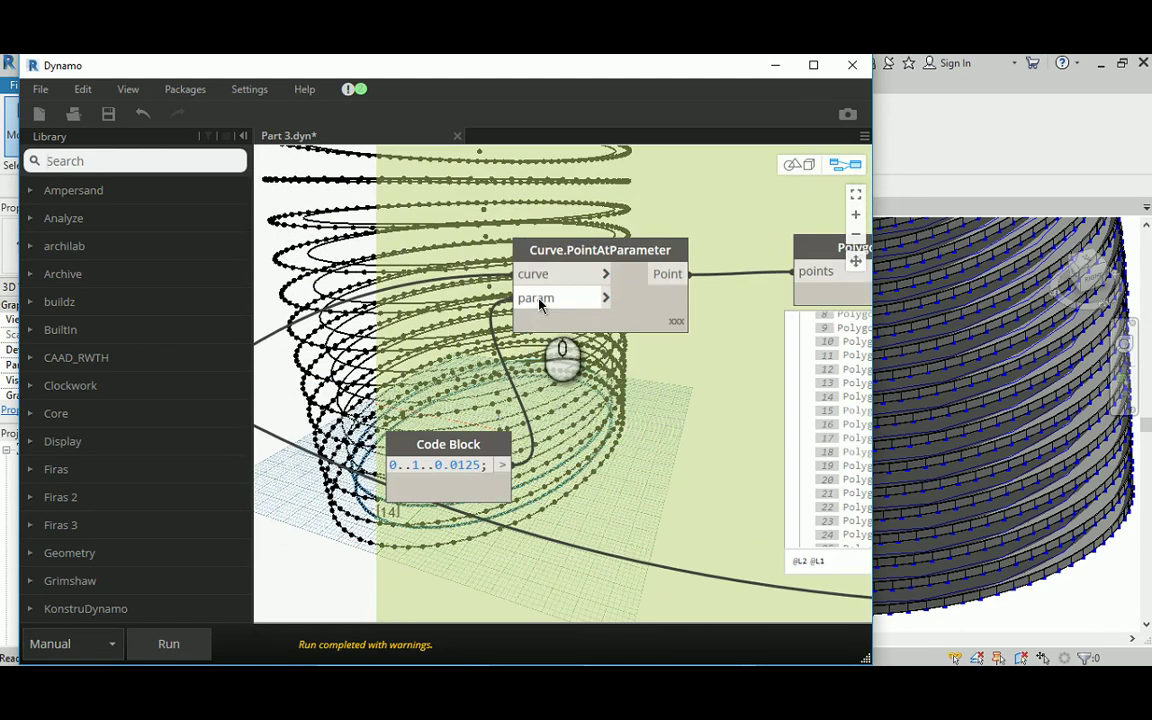
scroll(555, 262, down, 1)
scroll(505, 450, down, 5)
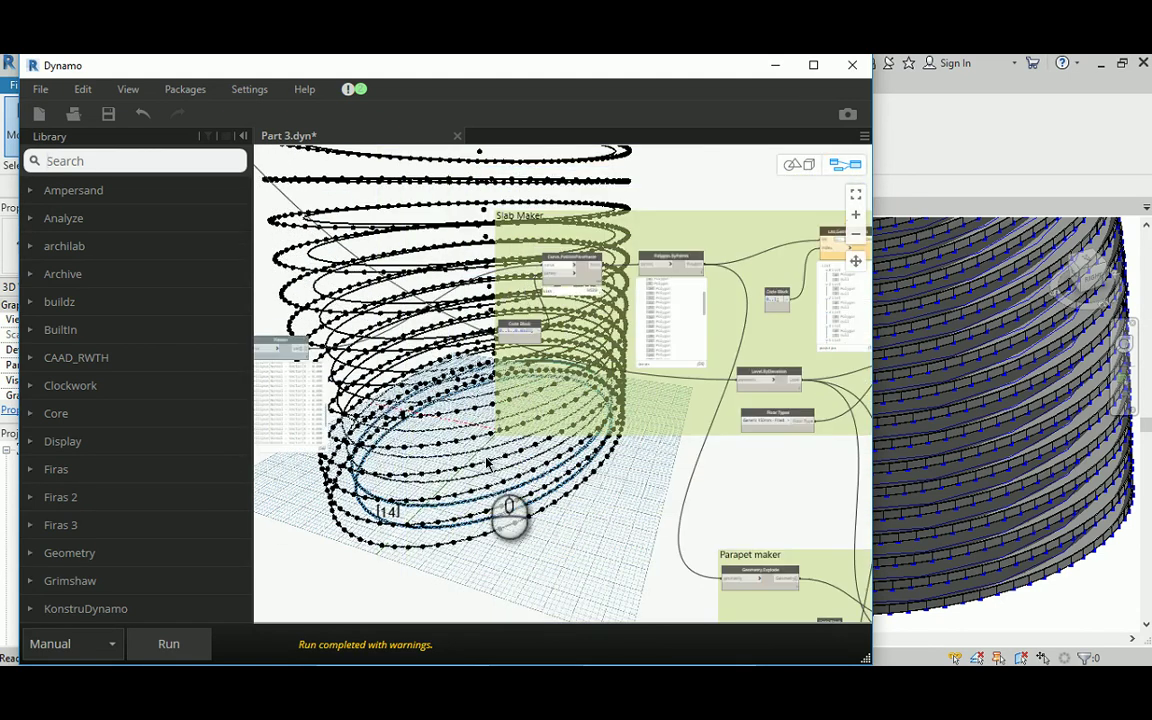
scroll(434, 425, up, 5)
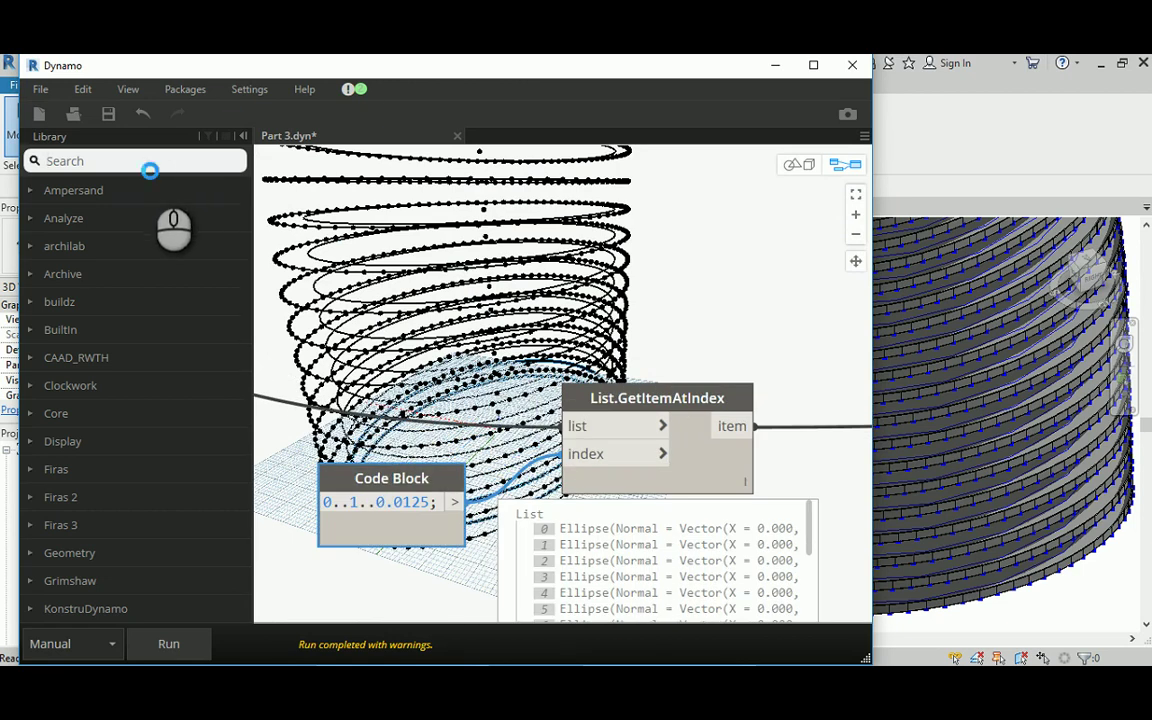
click(91, 161)
text(Curve.point)
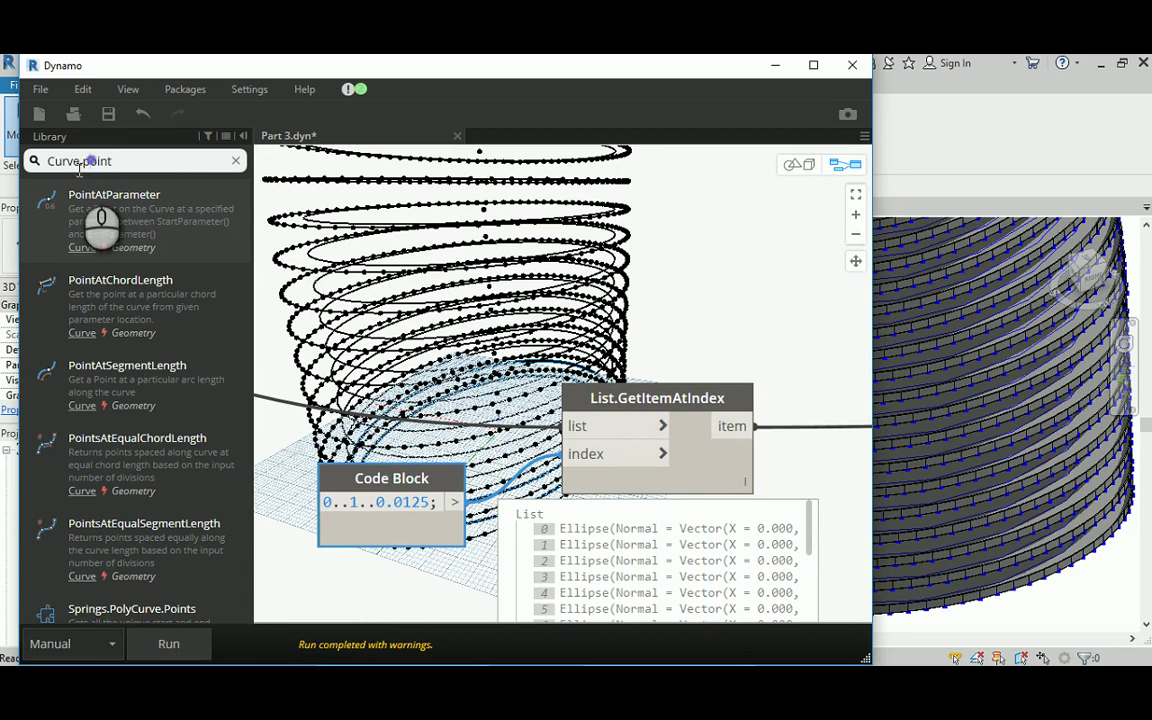
click(114, 195)
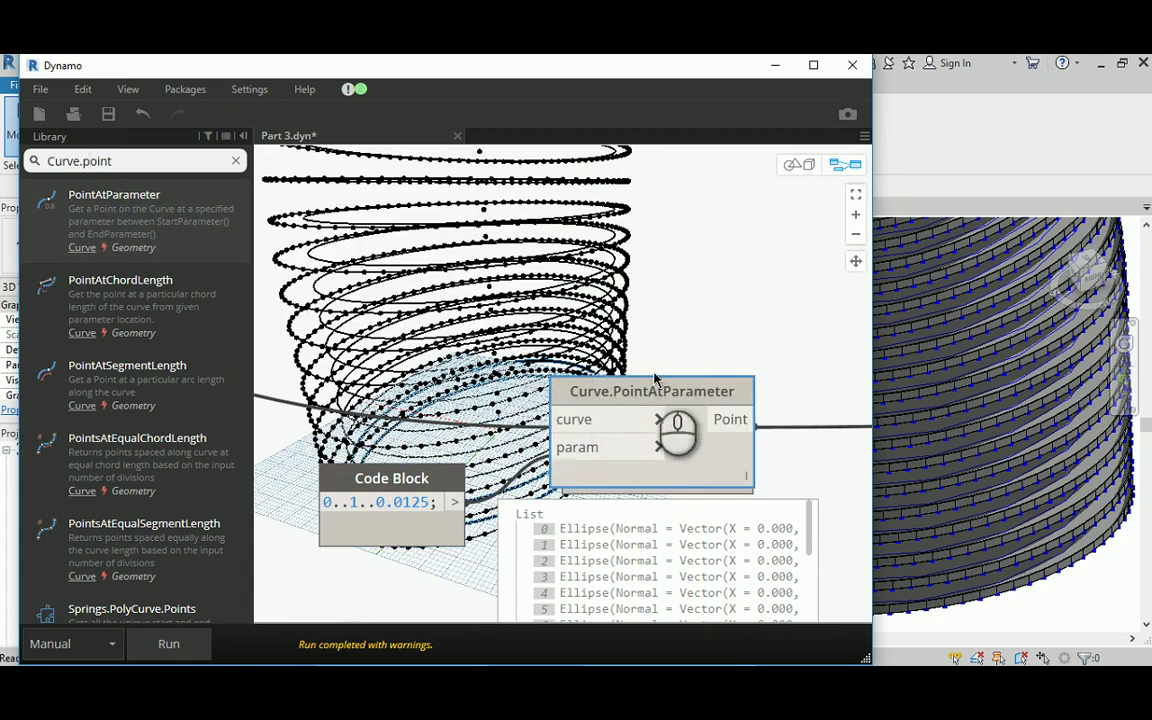
drag(650, 375, 662, 250)
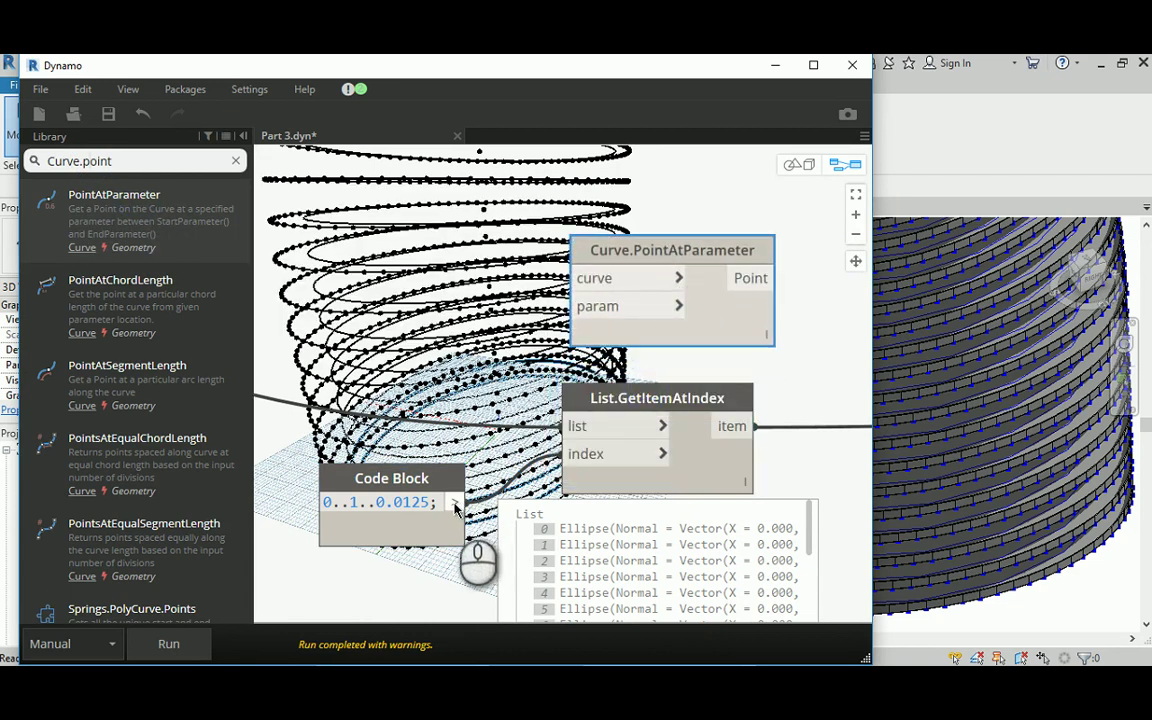
drag(455, 508, 578, 306)
Reroute the wire from the list input of List.GetItemAtIndex to Curve.PointAtParameter's curve input, and remove the List.GetItemAtIndex node.
scroll(404, 284, down, 3)
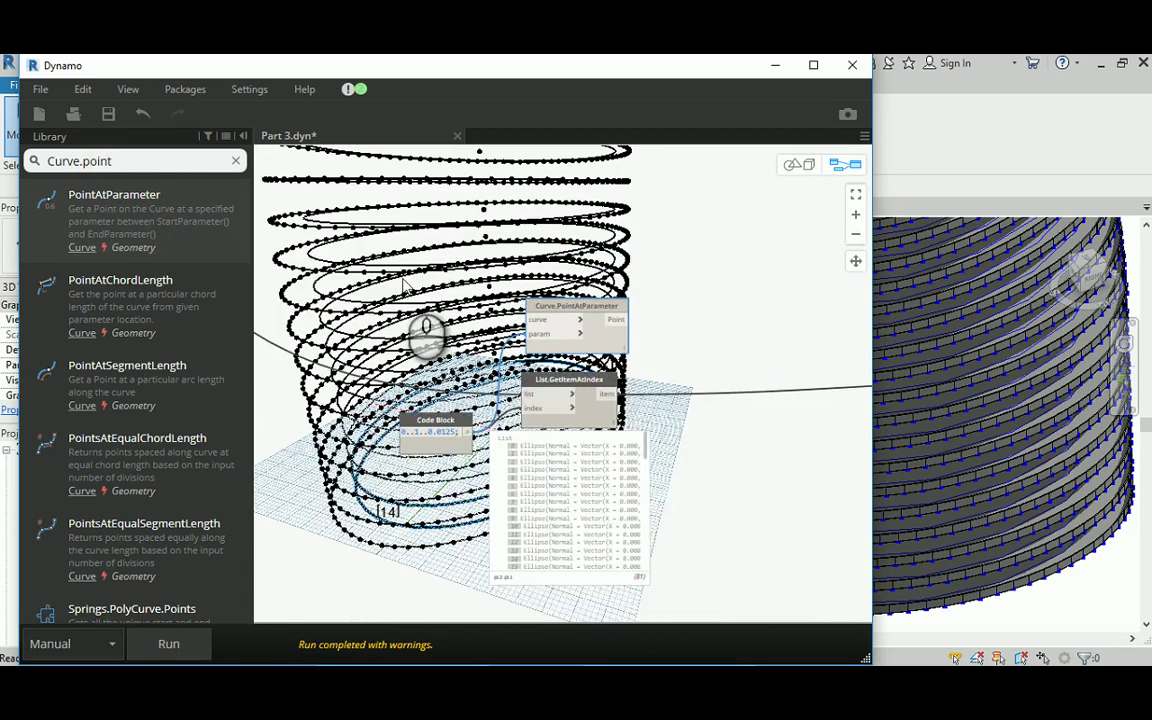
middle_drag(405, 289, 515, 404)
scroll(508, 420, down, 4)
scroll(612, 482, up, 6)
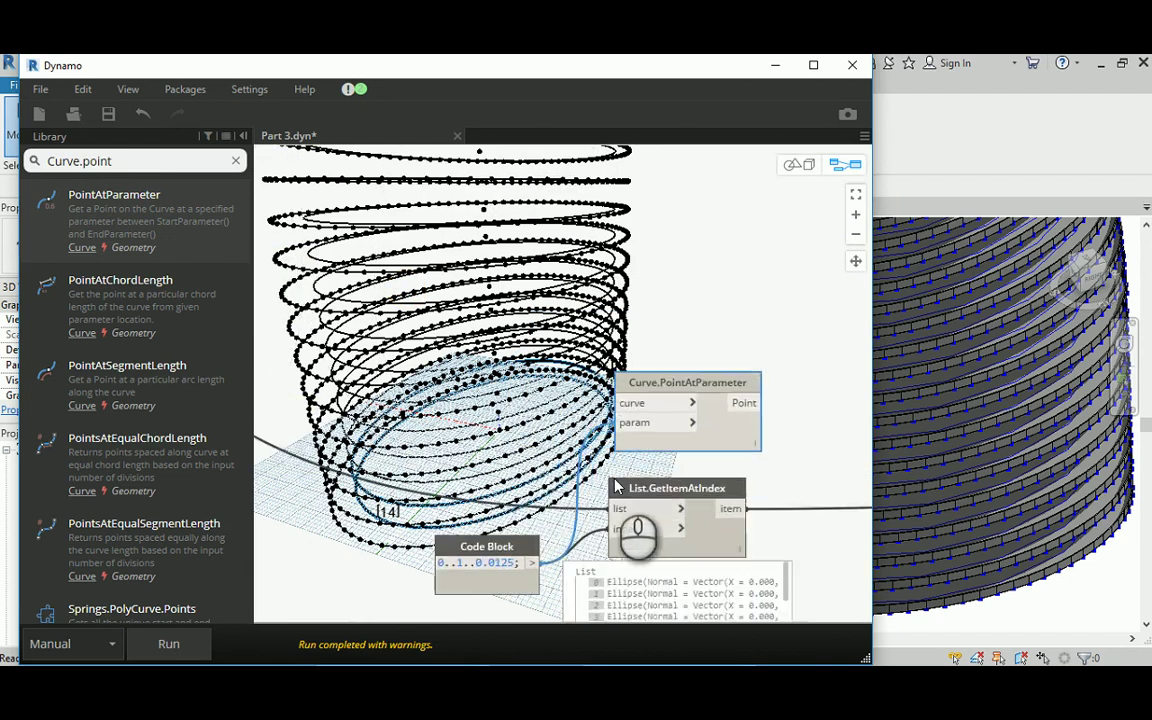
scroll(617, 481, up, 2)
click(620, 509)
click(635, 391)
middle_drag(571, 446, 451, 320)
right_click(578, 383)
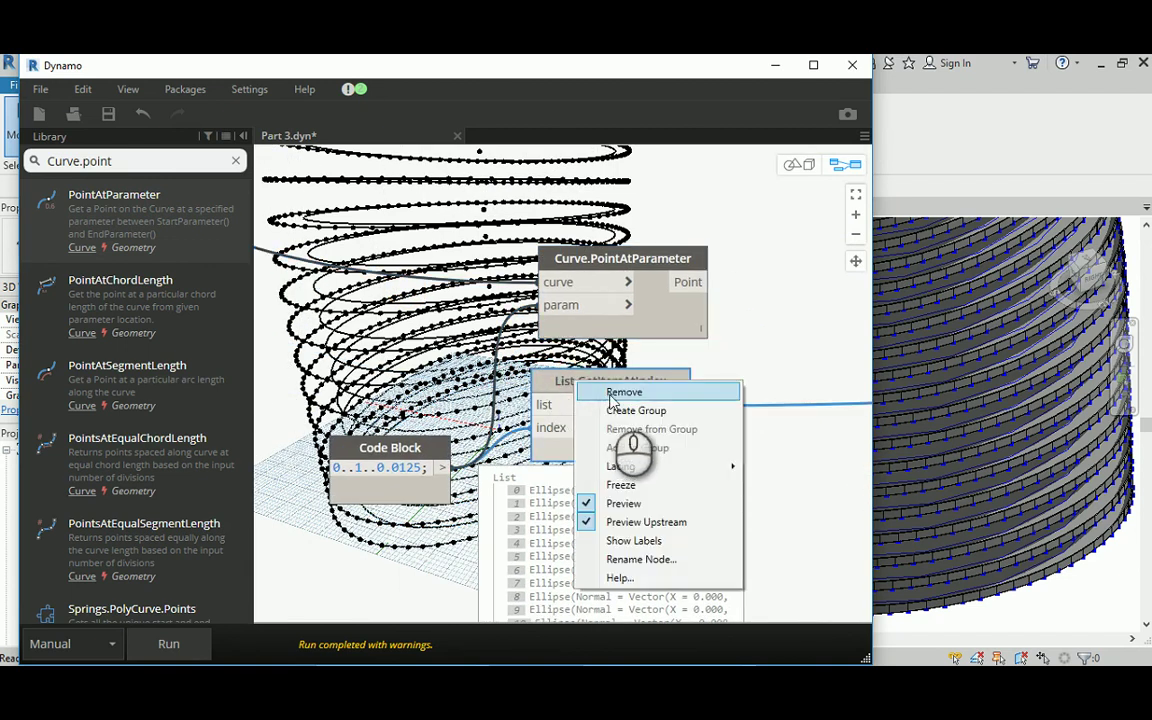
click(611, 396)
Connect the Point output of Curve.PointAtParameter to the points input of the Wall maker's Polygon.ByPoints node.
middle_drag(640, 387, 365, 391)
click(391, 265)
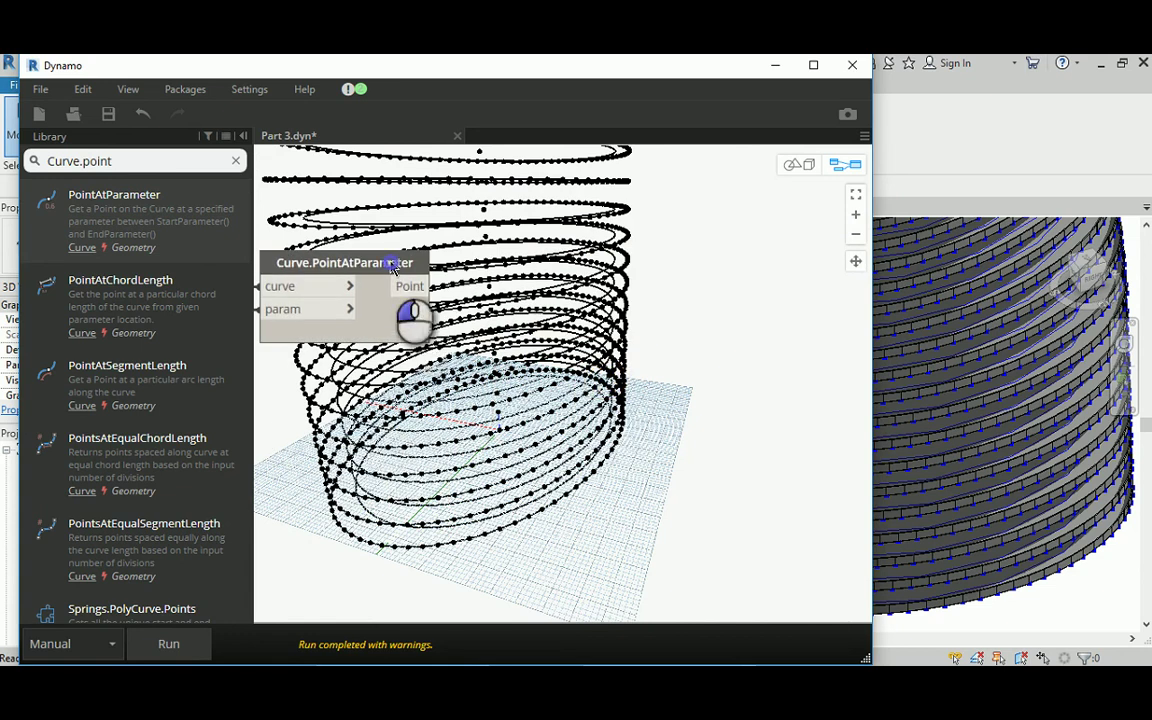
scroll(680, 422, down, 2)
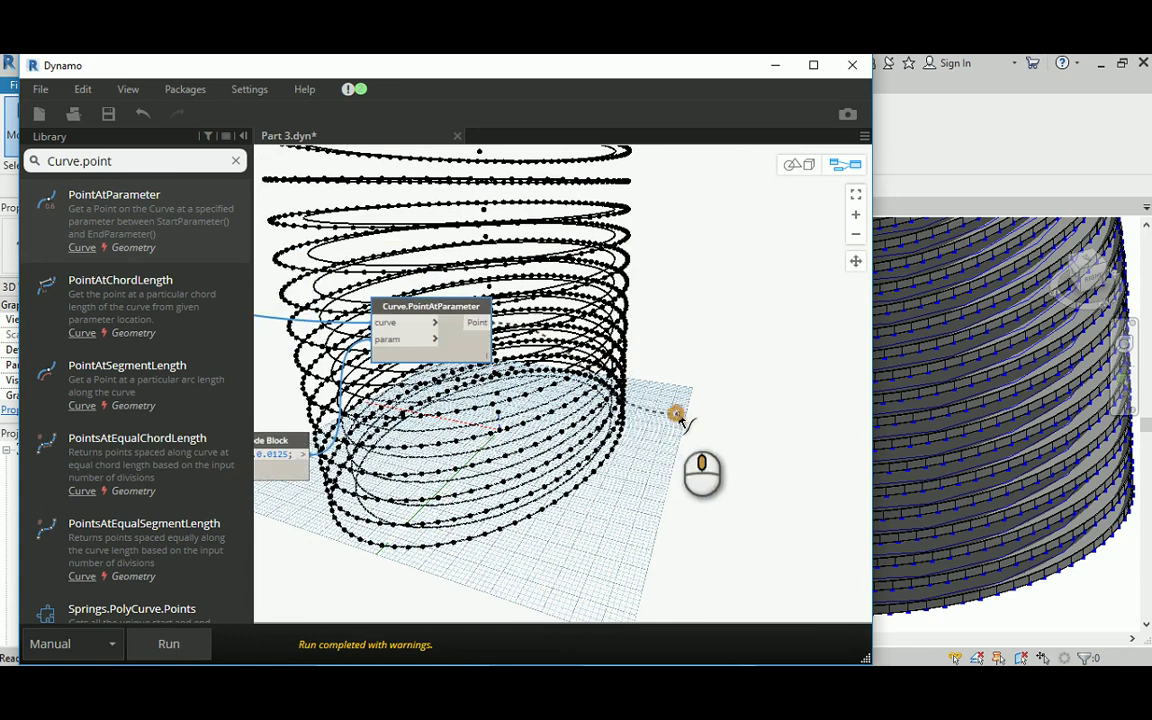
middle_drag(677, 415, 717, 440)
scroll(543, 402, down, 3)
scroll(679, 406, up, 3)
click(787, 377)
scroll(635, 460, down, 4)
Move the Curve.PointAtParameter node and its 0..1..0.0125 Code Block together next to the Polygon.ByPoints node.
middle_drag(424, 455, 589, 449)
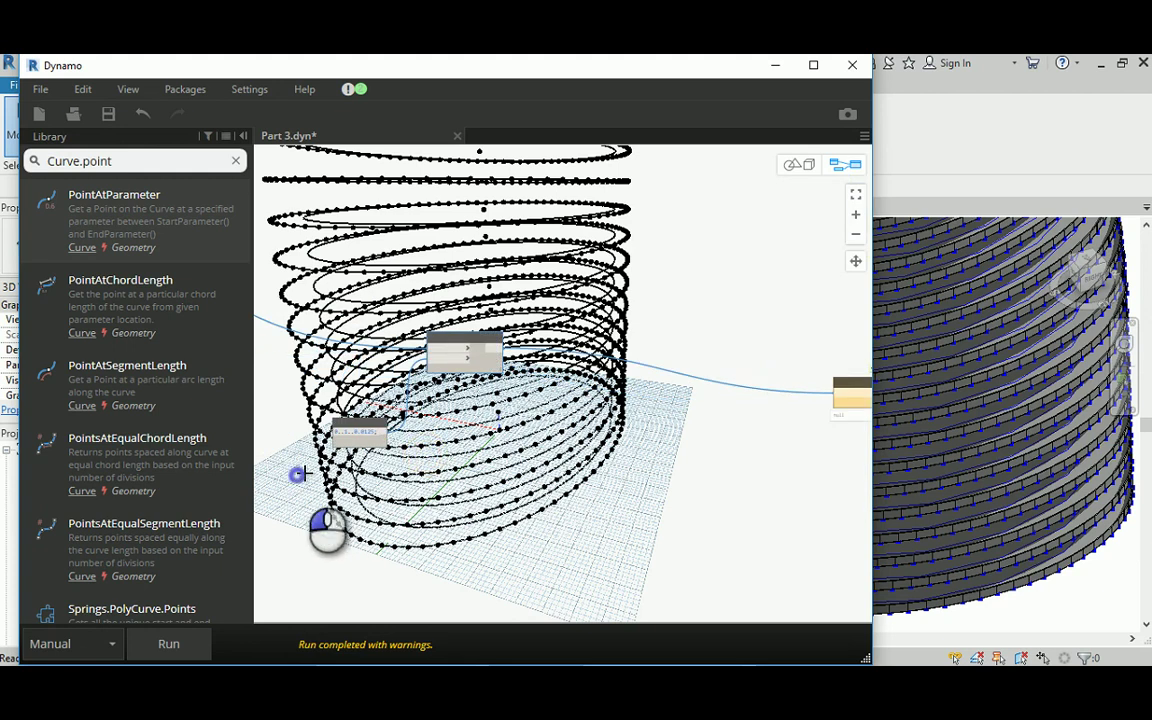
drag(475, 341, 763, 391)
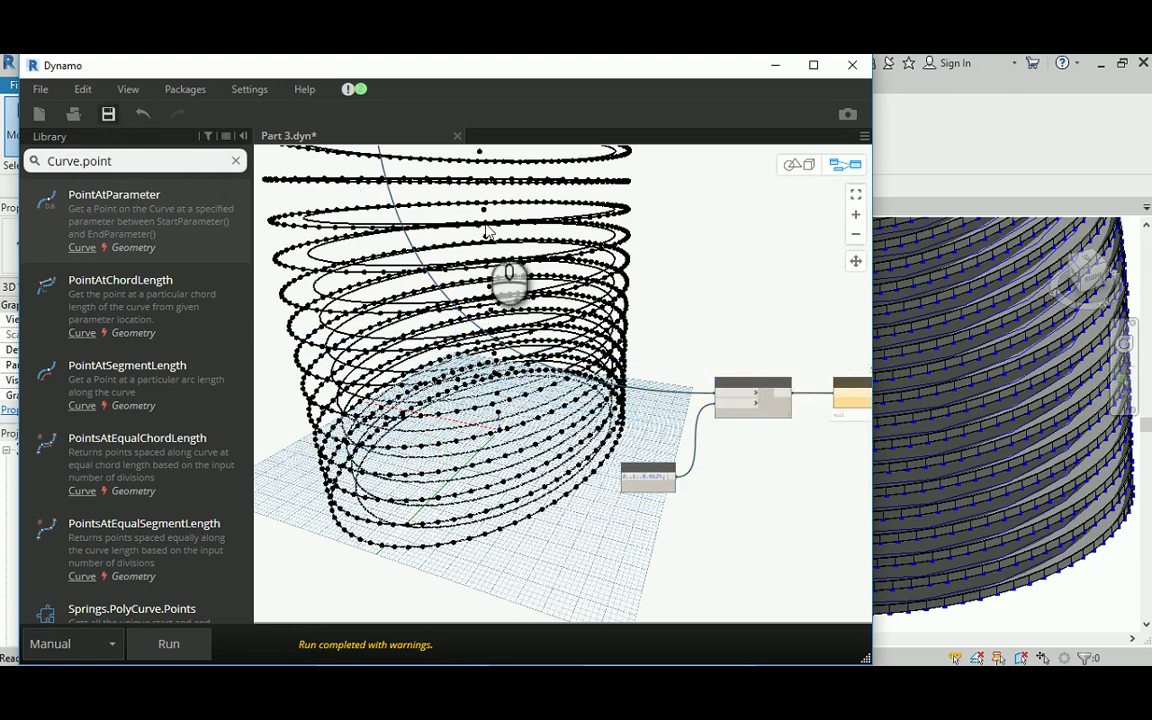
click(685, 300)
middle_drag(756, 327, 680, 328)
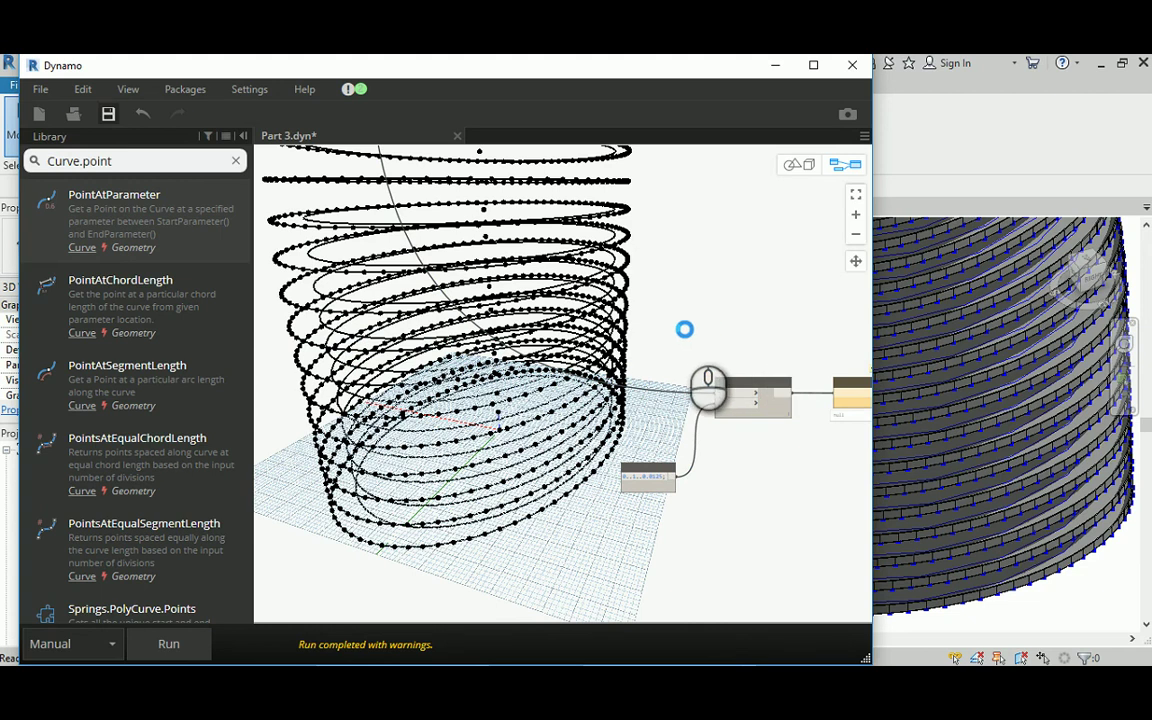
Run the graph and reposition the Curve.PointAtParameter, Code Block and Polygon.ByPoints nodes together beside the Wall maker group.
click(190, 645)
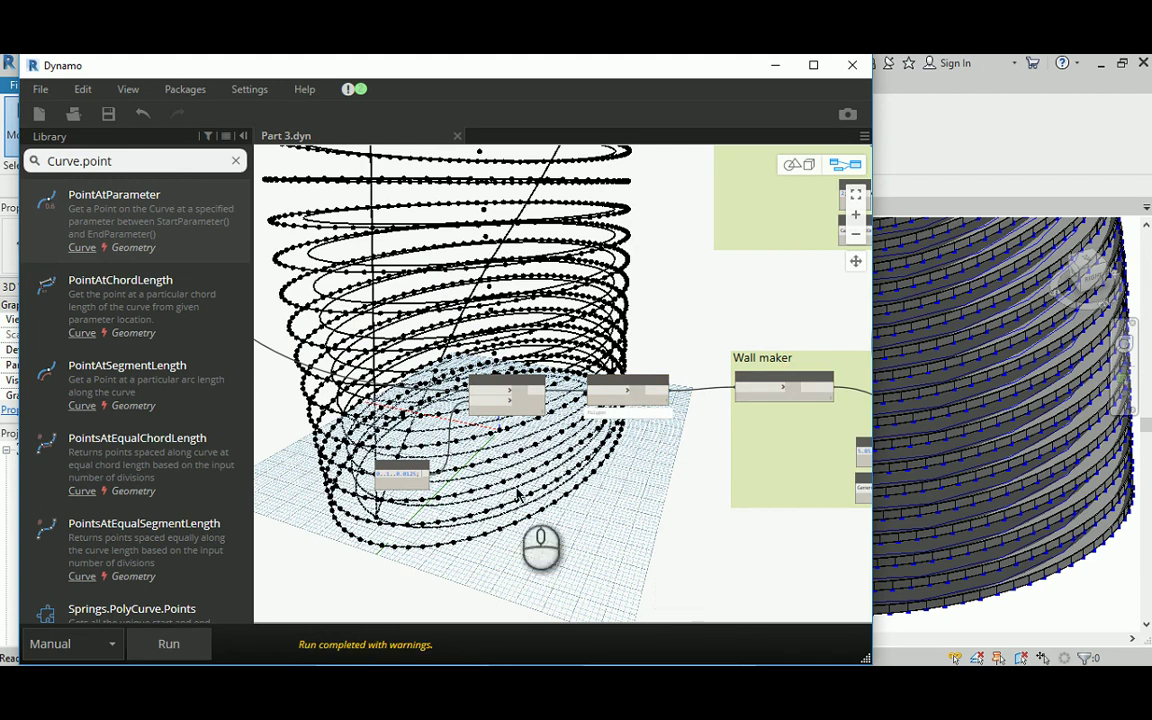
drag(320, 537, 671, 345)
drag(635, 384, 610, 395)
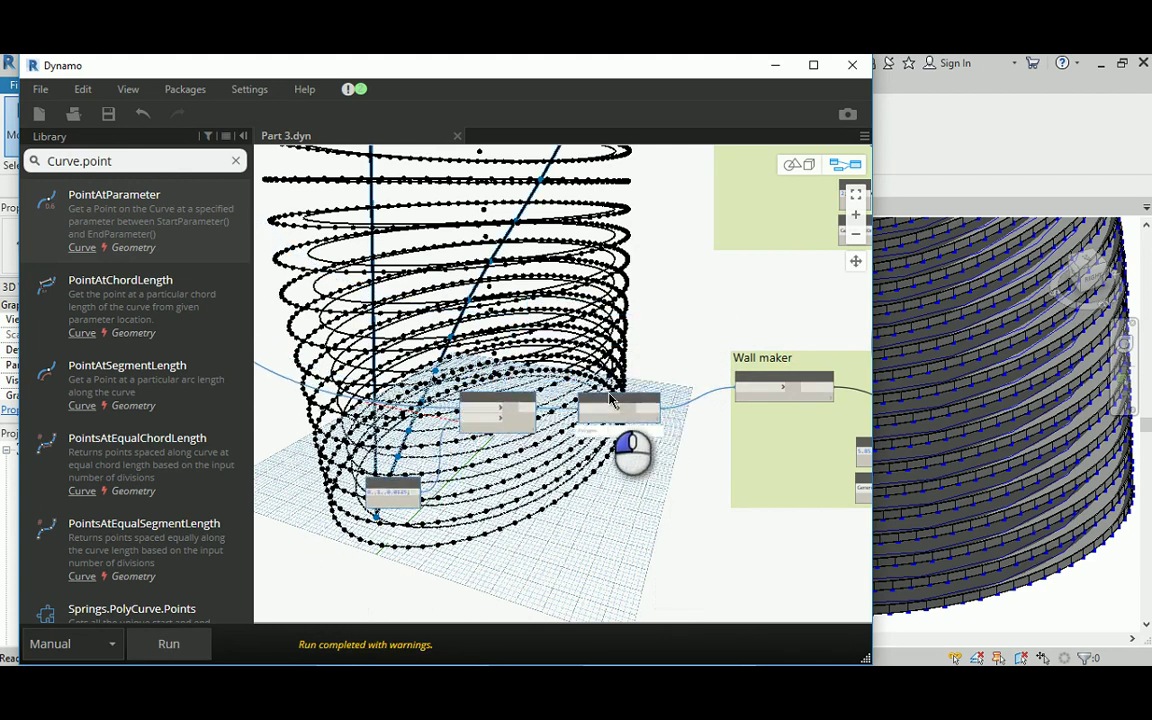
Set the lacing of the Curve.PointAtParameter node feeding the Wall maker to Cross Product and run the graph again.
scroll(495, 388, up, 5)
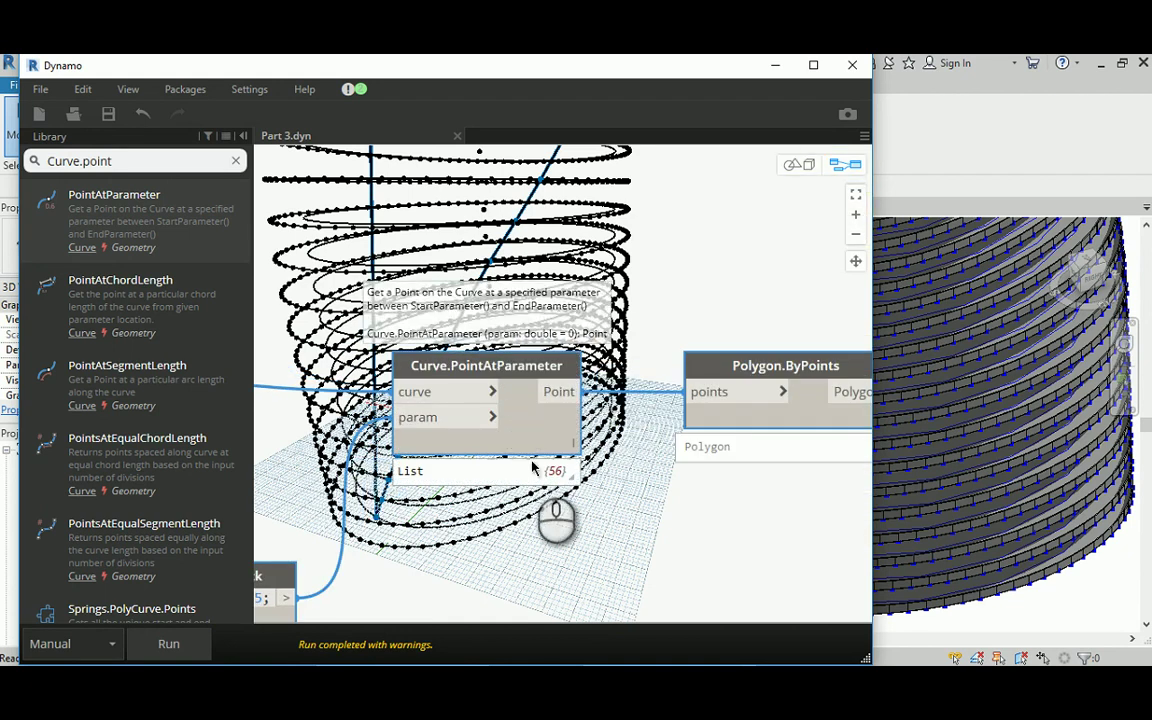
mouse_move(562, 478)
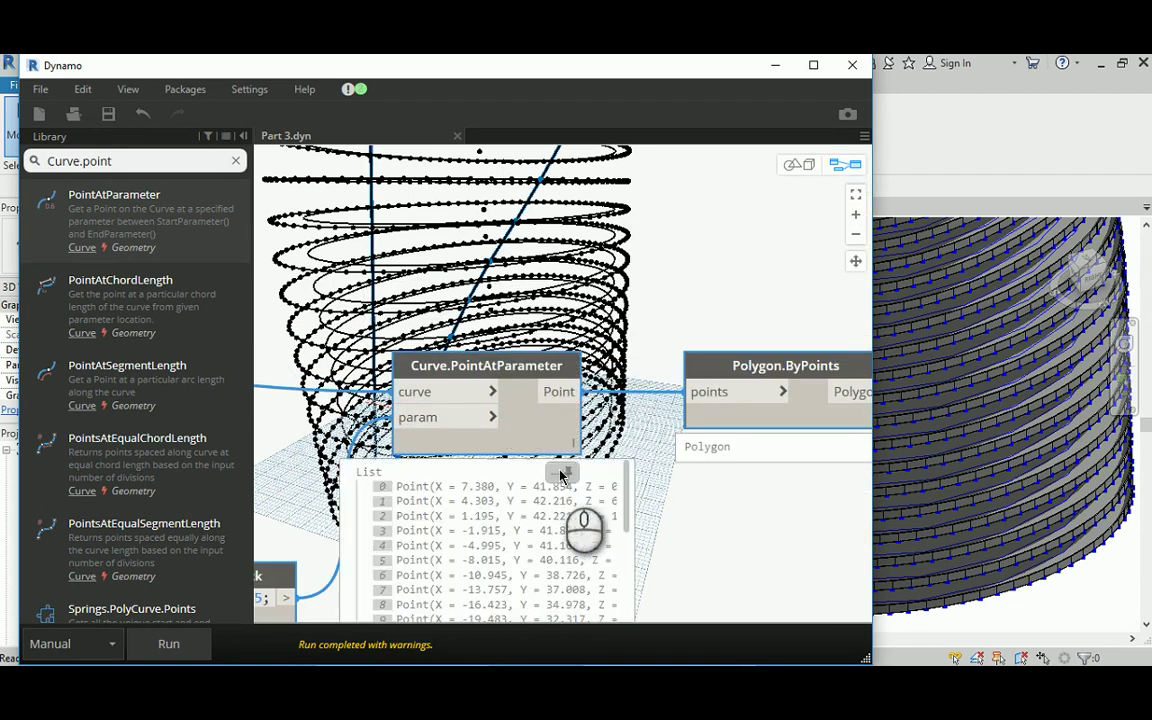
right_click(520, 422)
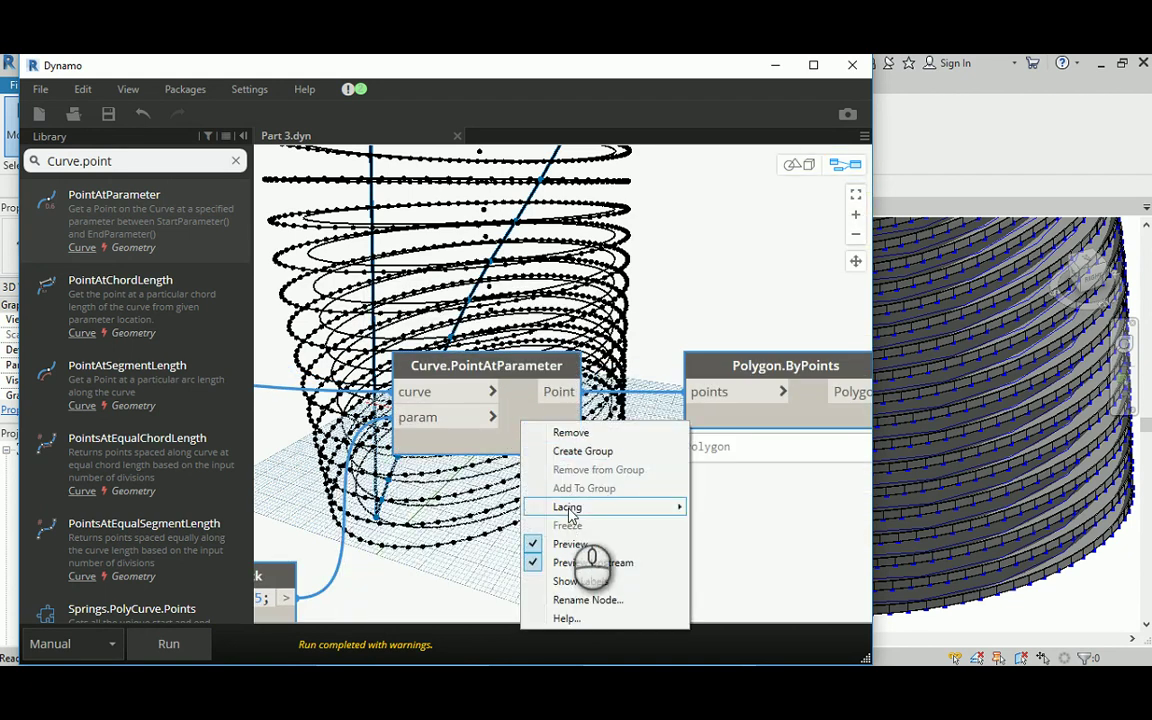
click(738, 545)
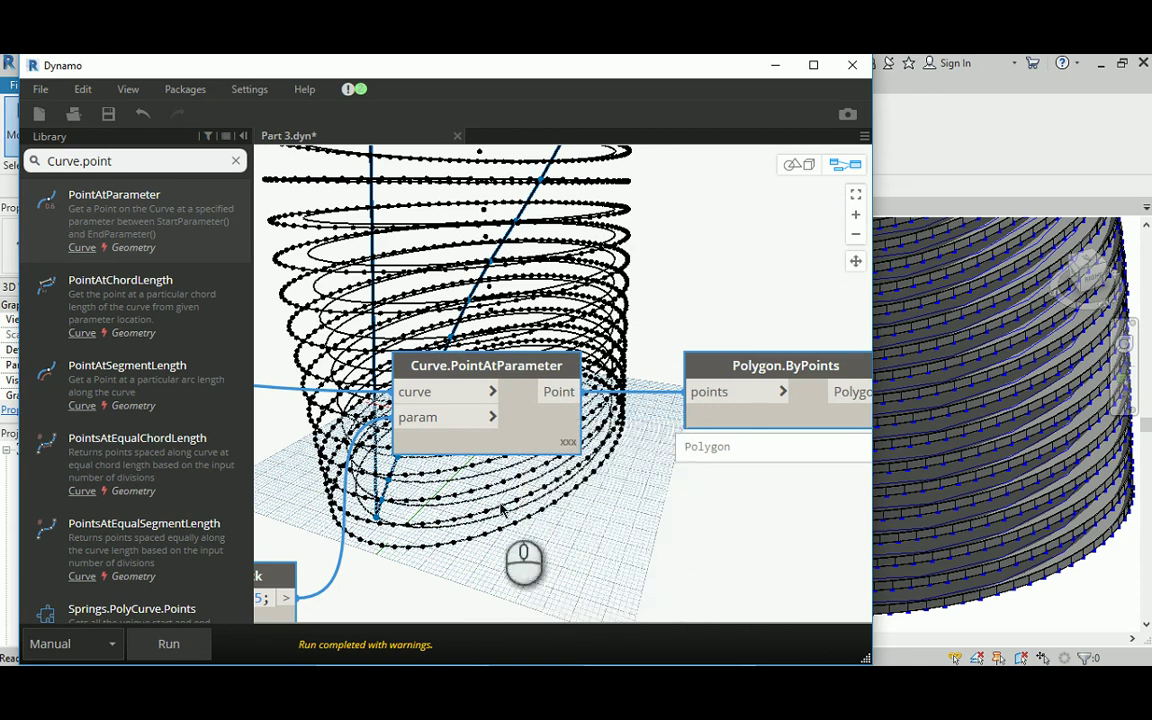
click(169, 644)
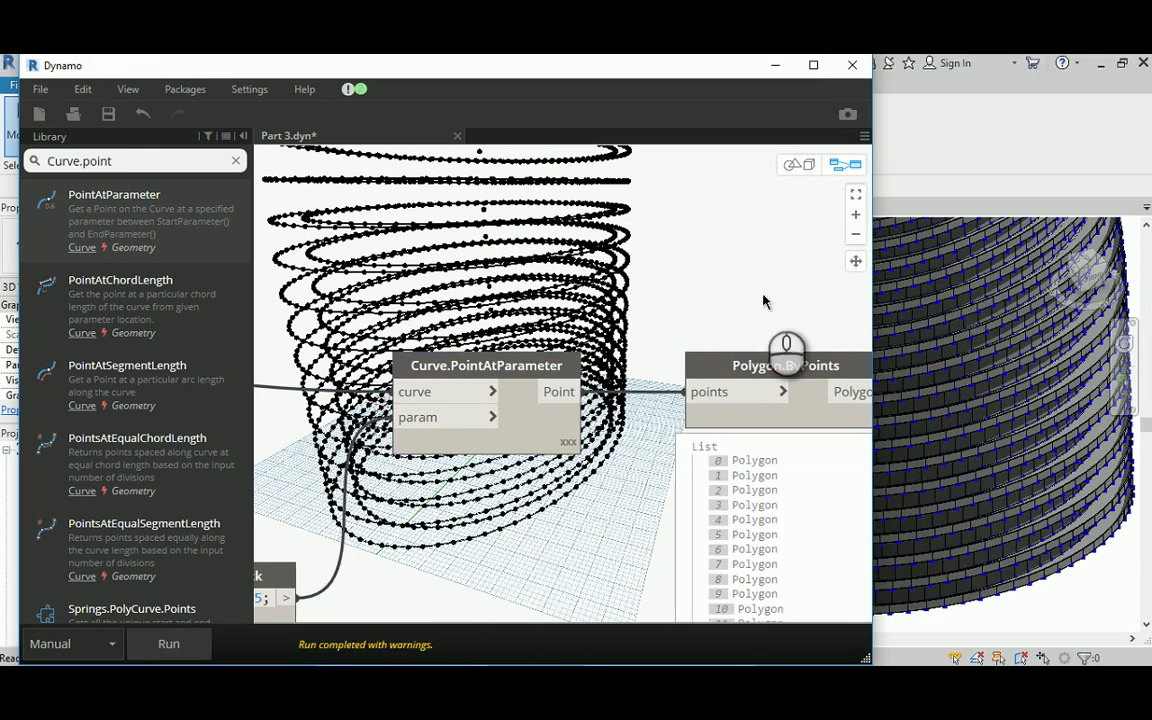
Switch to Revit and examine the generated walls and parapets up close from several angles in the 3D view.
click(778, 66)
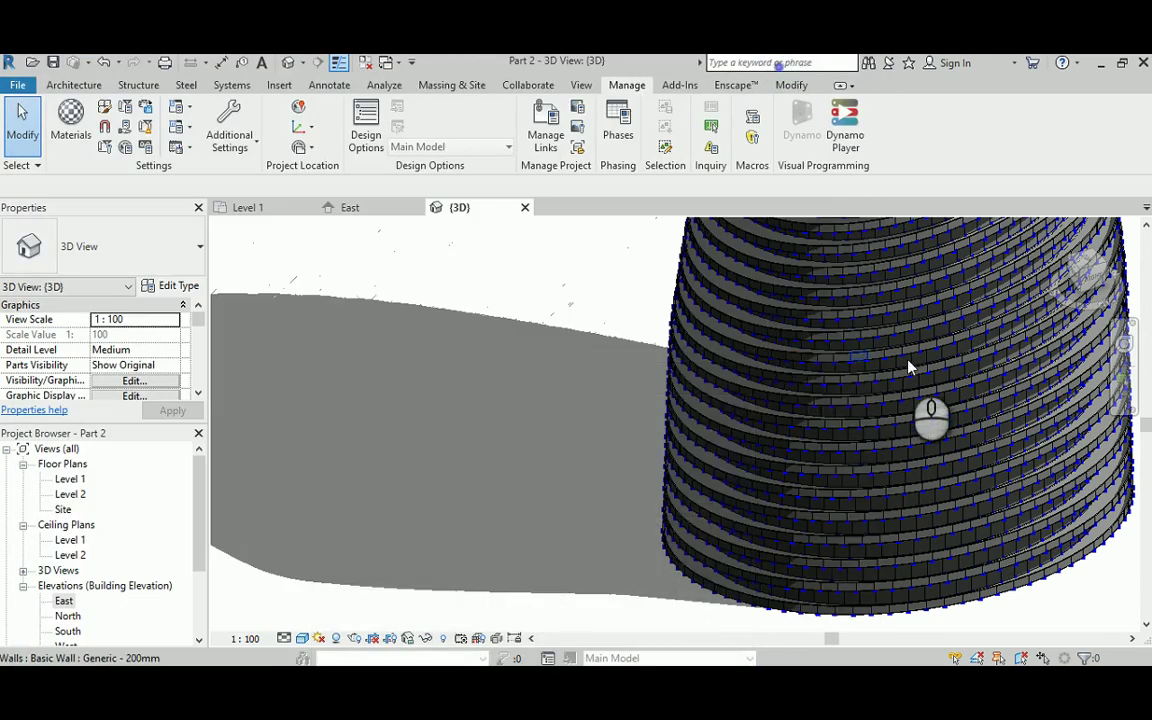
shift+middle_drag(908, 366, 741, 341)
scroll(846, 392, up, 5)
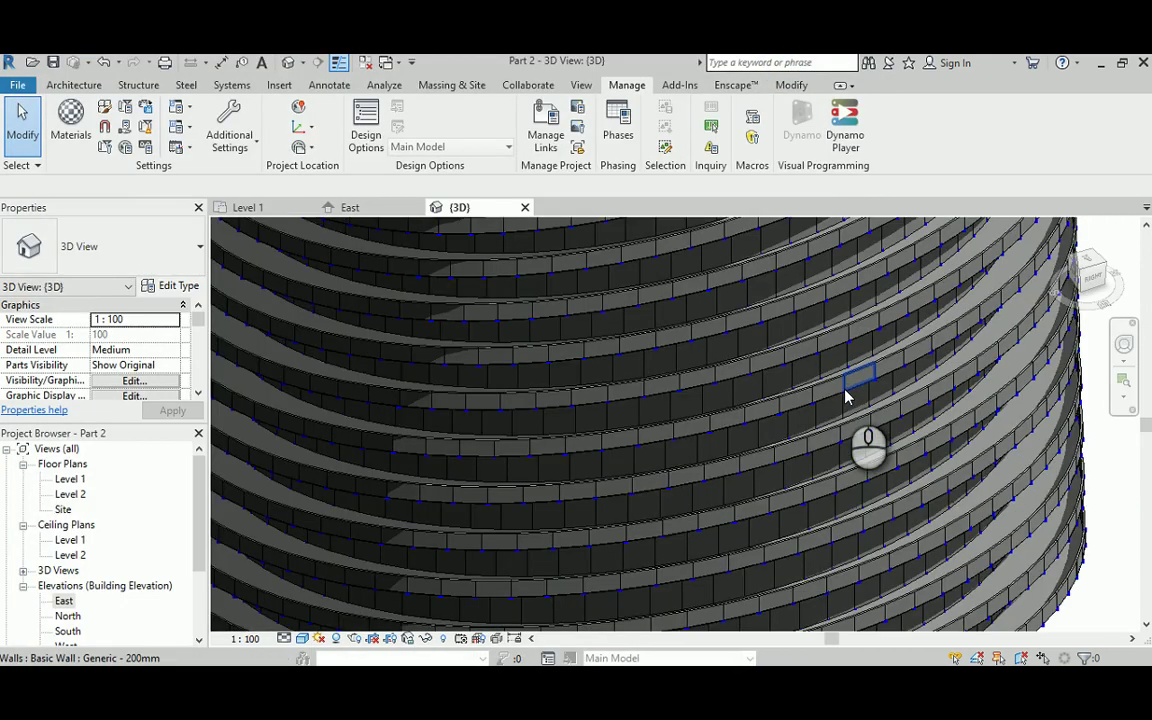
middle_click(815, 386)
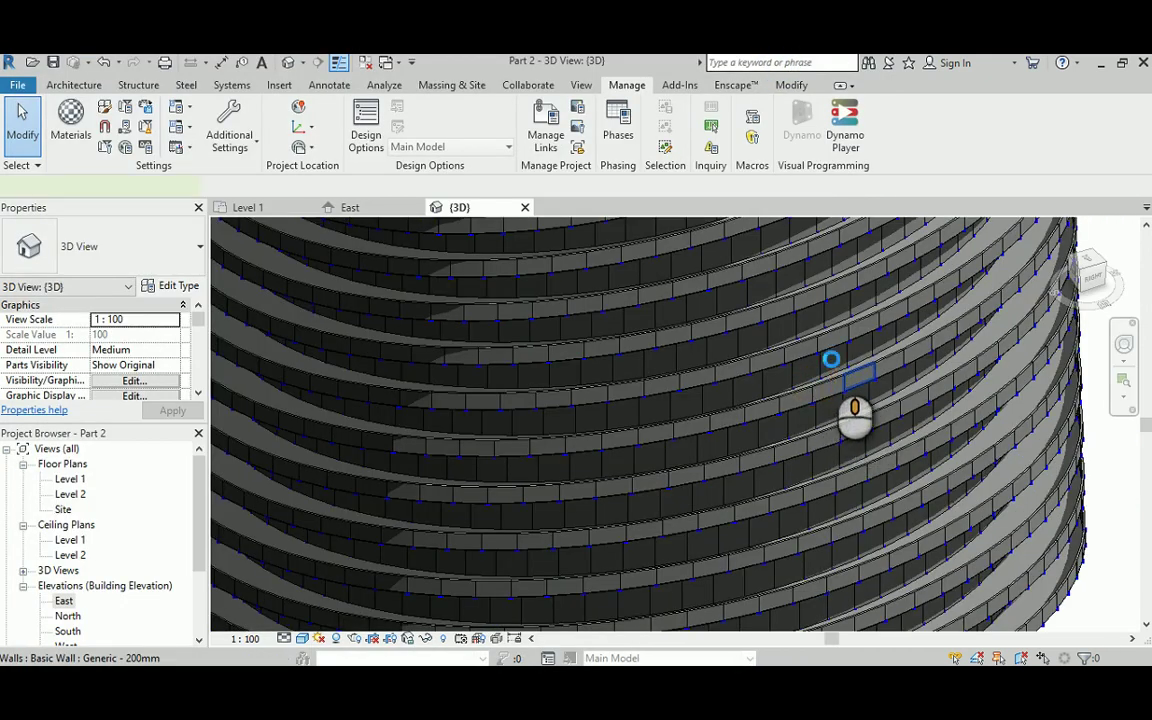
click(831, 358)
shift+middle_drag(859, 340, 828, 337)
click(1000, 394)
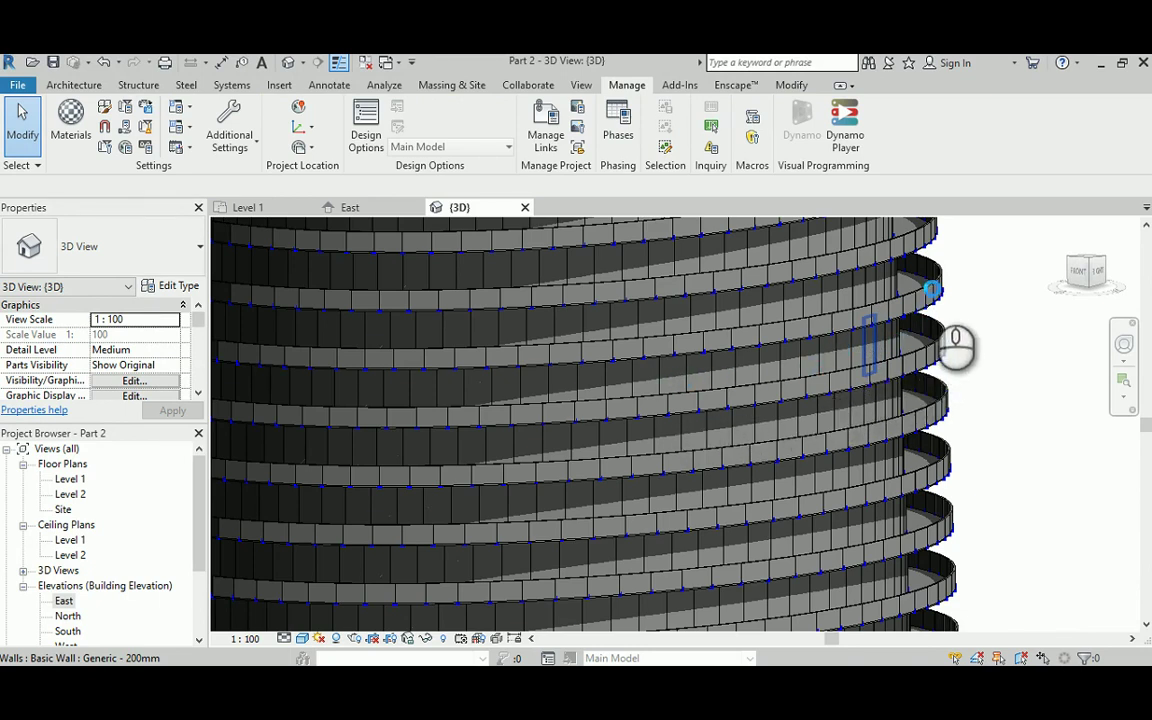
scroll(968, 398, down, 3)
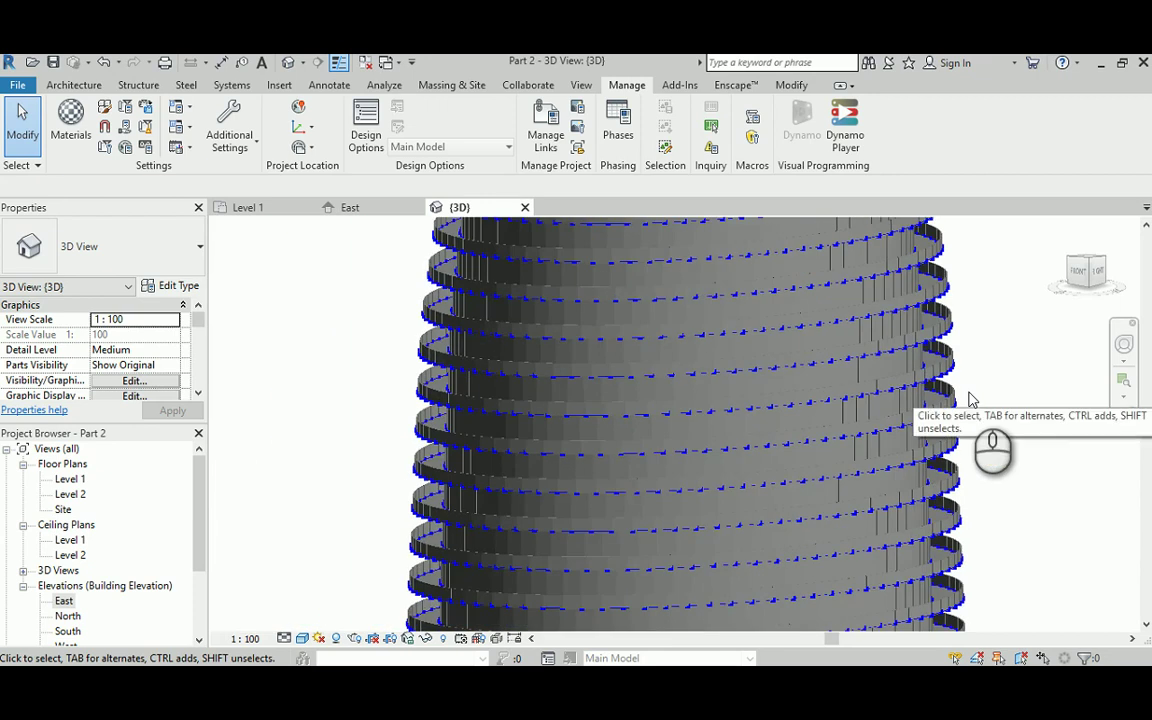
Examine the walls over the tower's full height and around its base in the 3D view.
shift+middle_drag(869, 391, 815, 442)
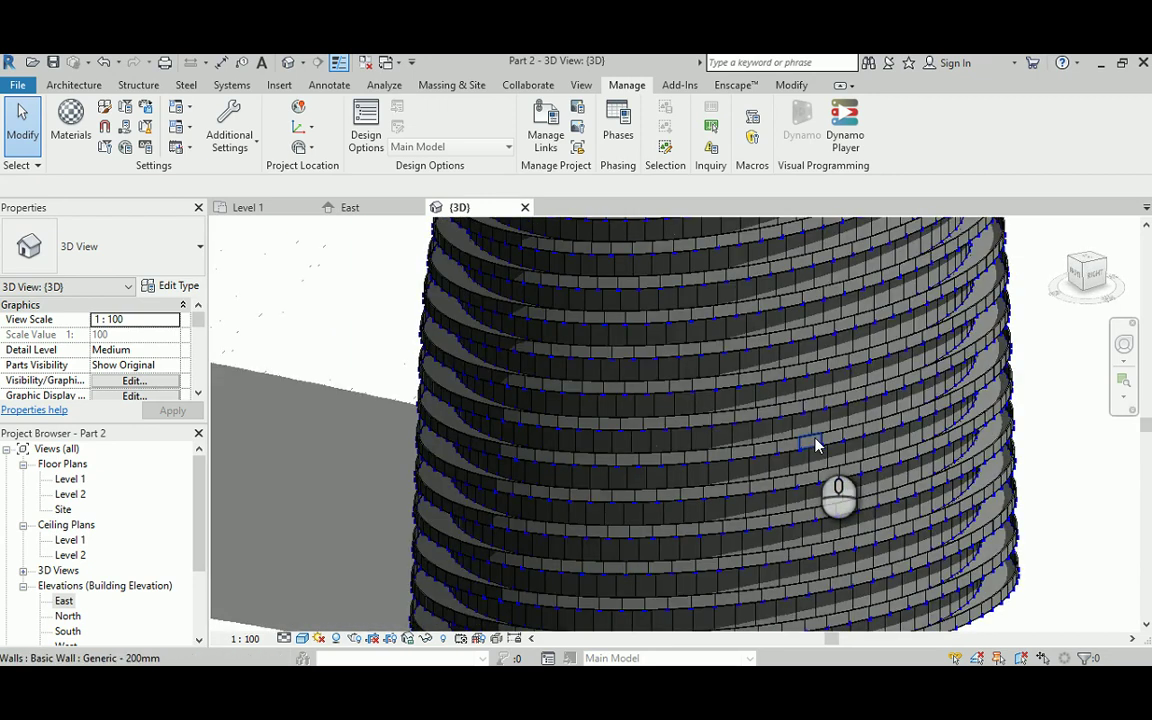
scroll(812, 457, down, 1)
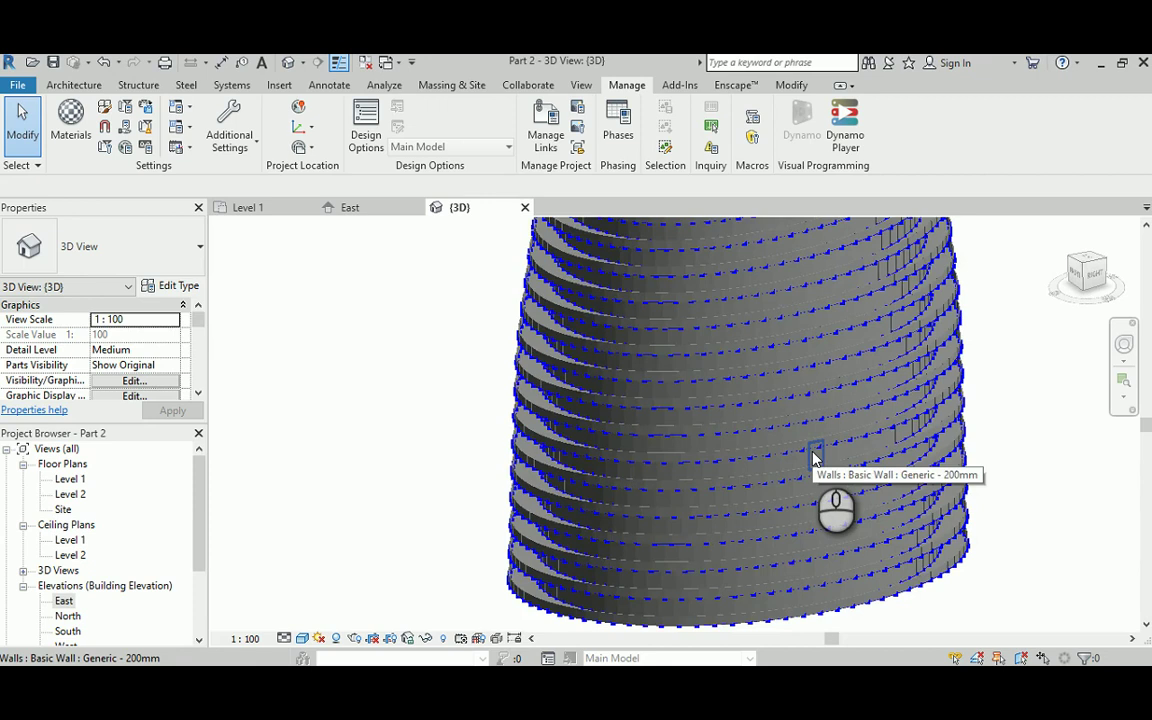
shift+middle_drag(812, 457, 512, 303)
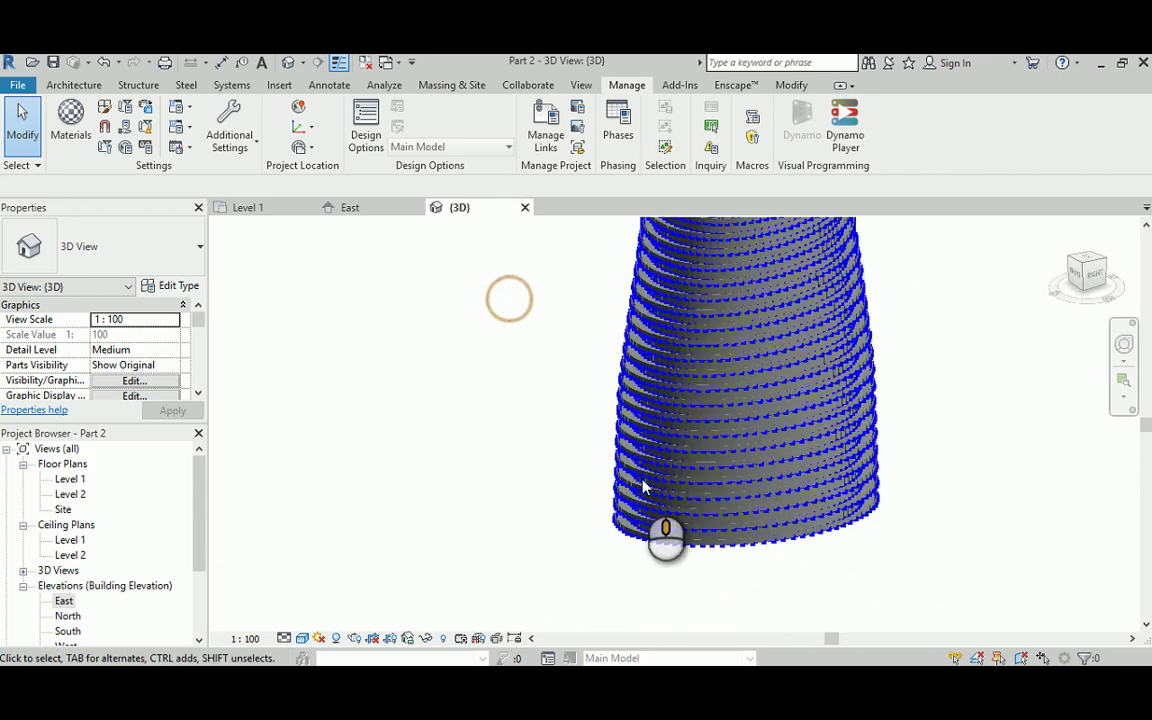
middle_drag(644, 487, 638, 437)
middle_drag(684, 350, 689, 455)
middle_drag(629, 314, 637, 229)
middle_drag(609, 447, 635, 312)
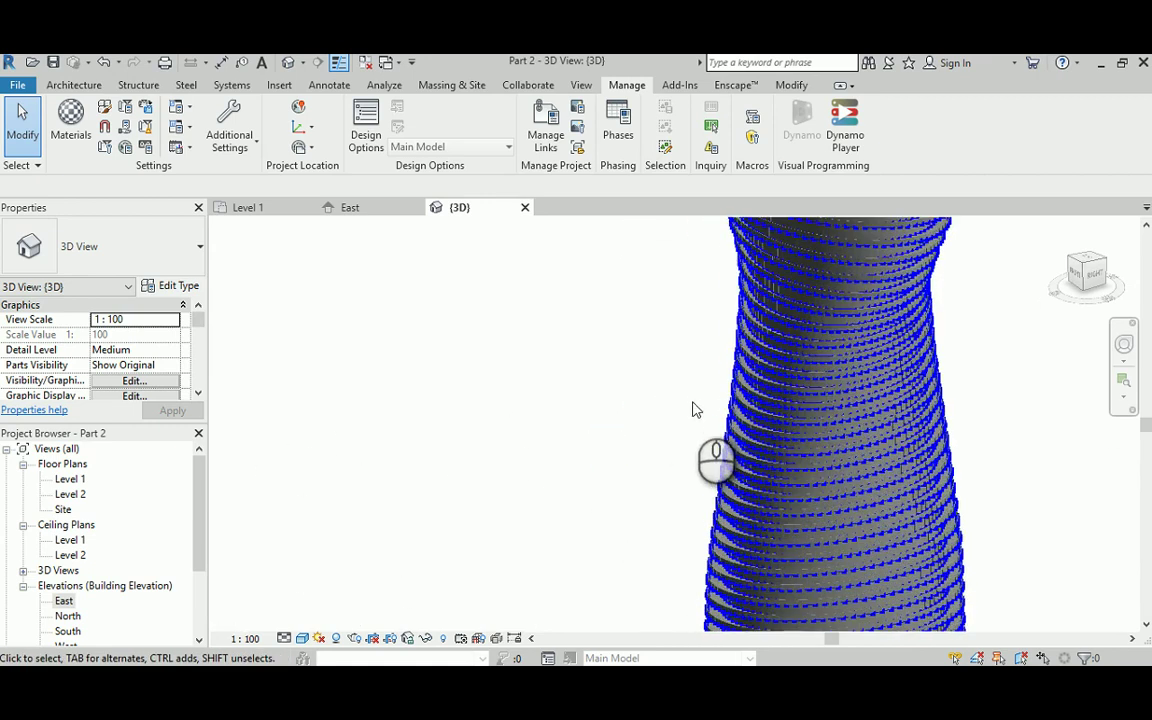
scroll(700, 405, up, 3)
shift+middle_drag(700, 400, 910, 524)
scroll(908, 524, up, 2)
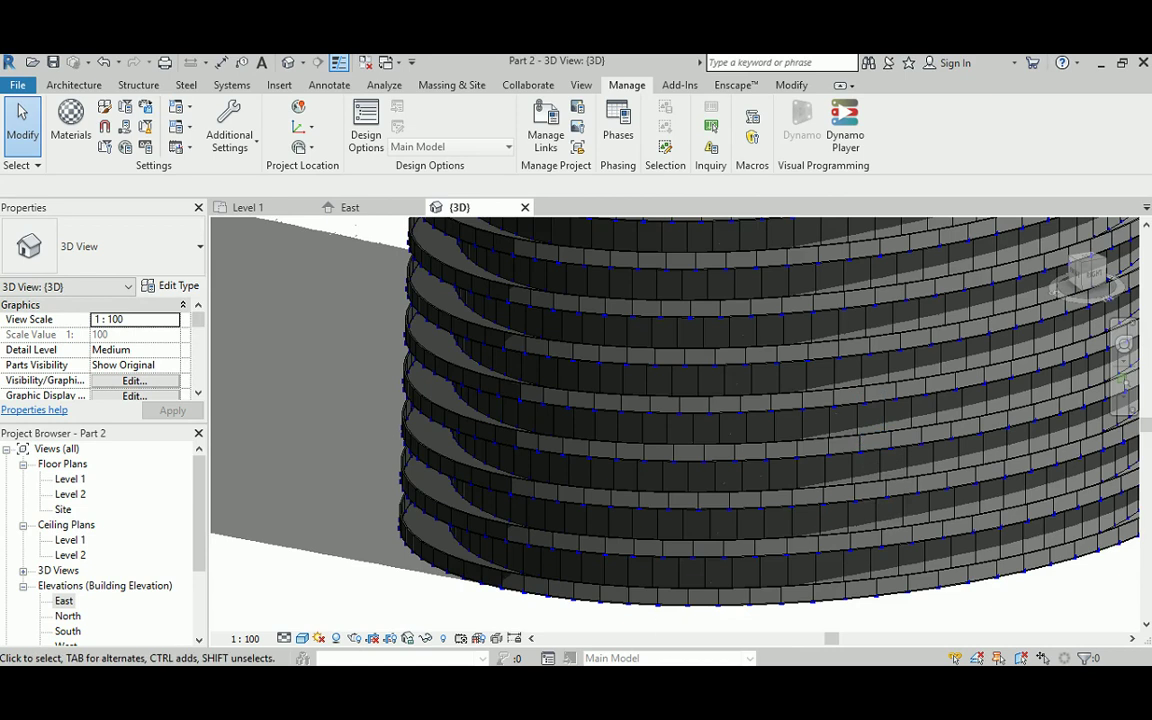
Return to Dynamo and turn off the geometry preview of Curve.PointAtParameter in the Slab Maker group.
mouse_move(630, 685)
click(694, 618)
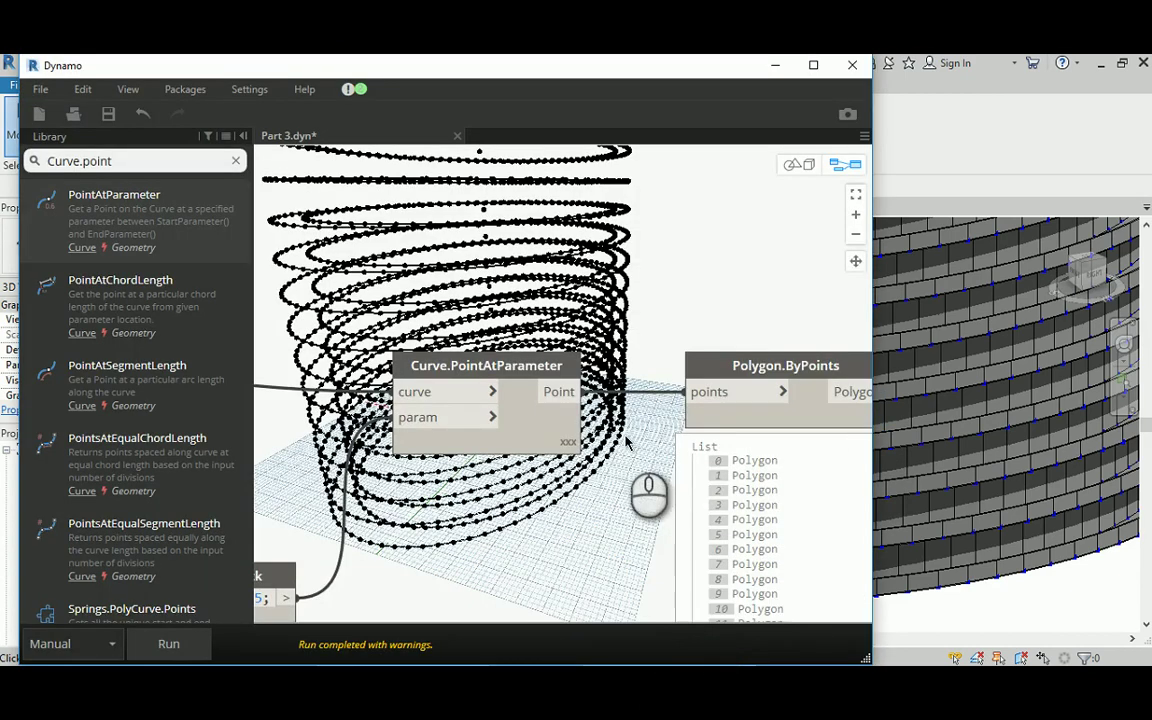
scroll(627, 444, down, 3)
scroll(608, 372, up, 2)
scroll(528, 336, down, 2)
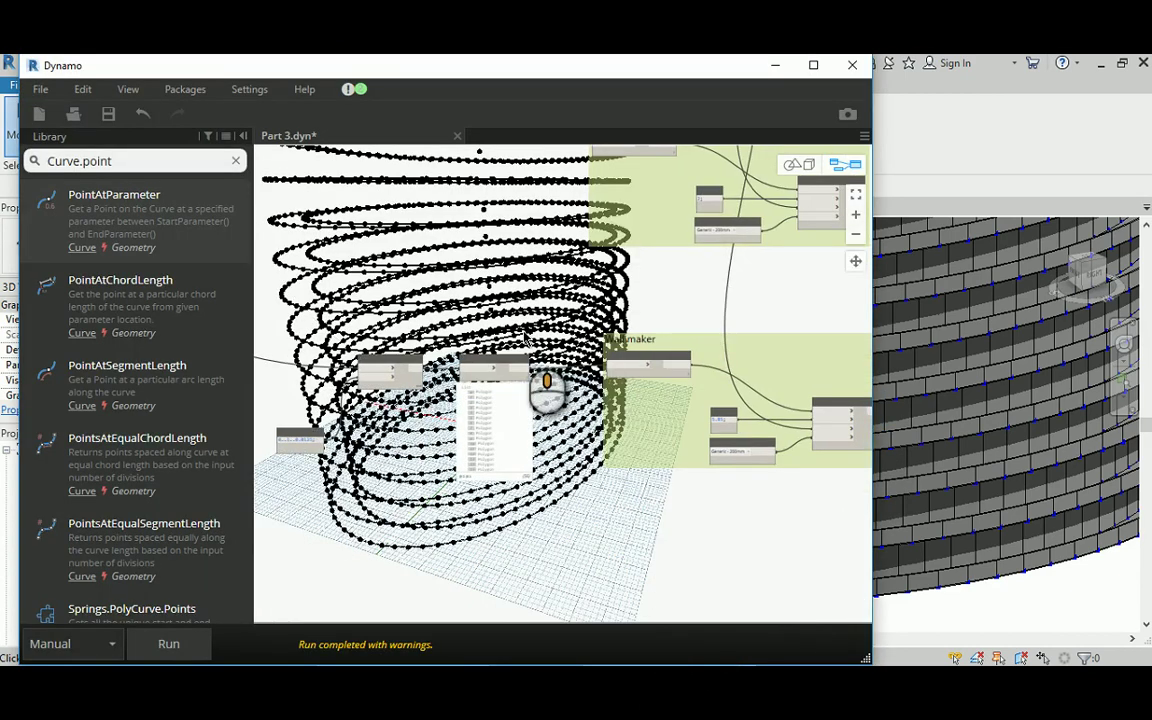
scroll(550, 390, up, 2)
scroll(563, 450, down, 3)
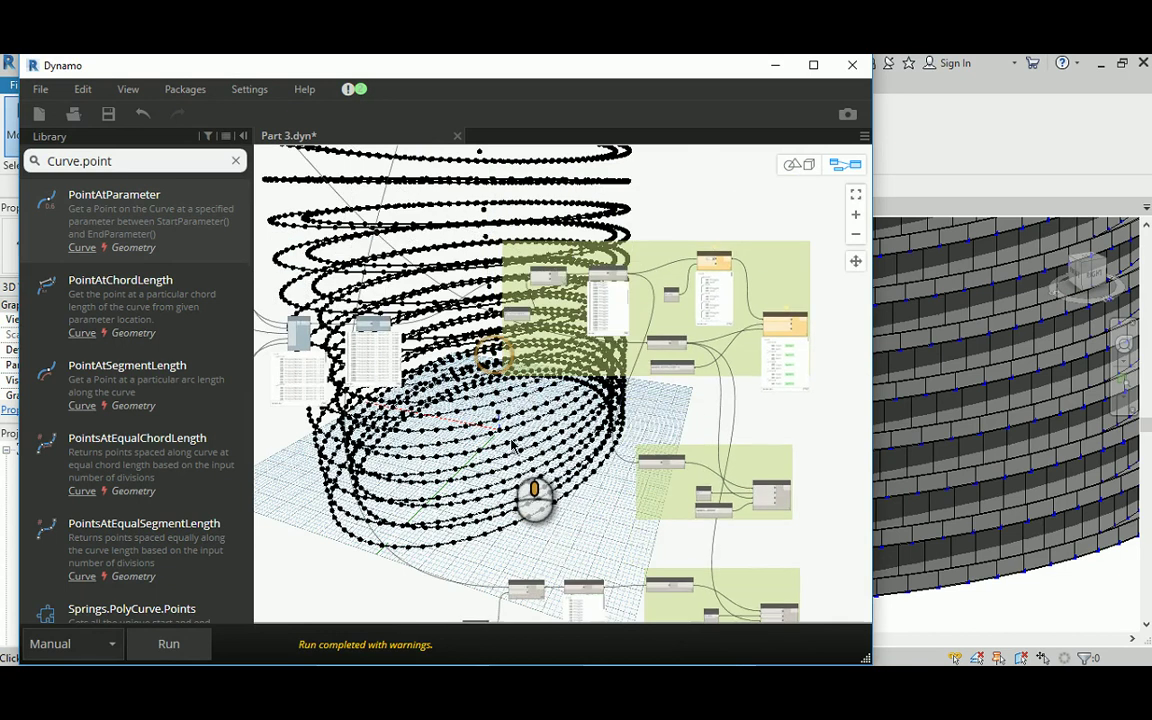
scroll(590, 345, up, 5)
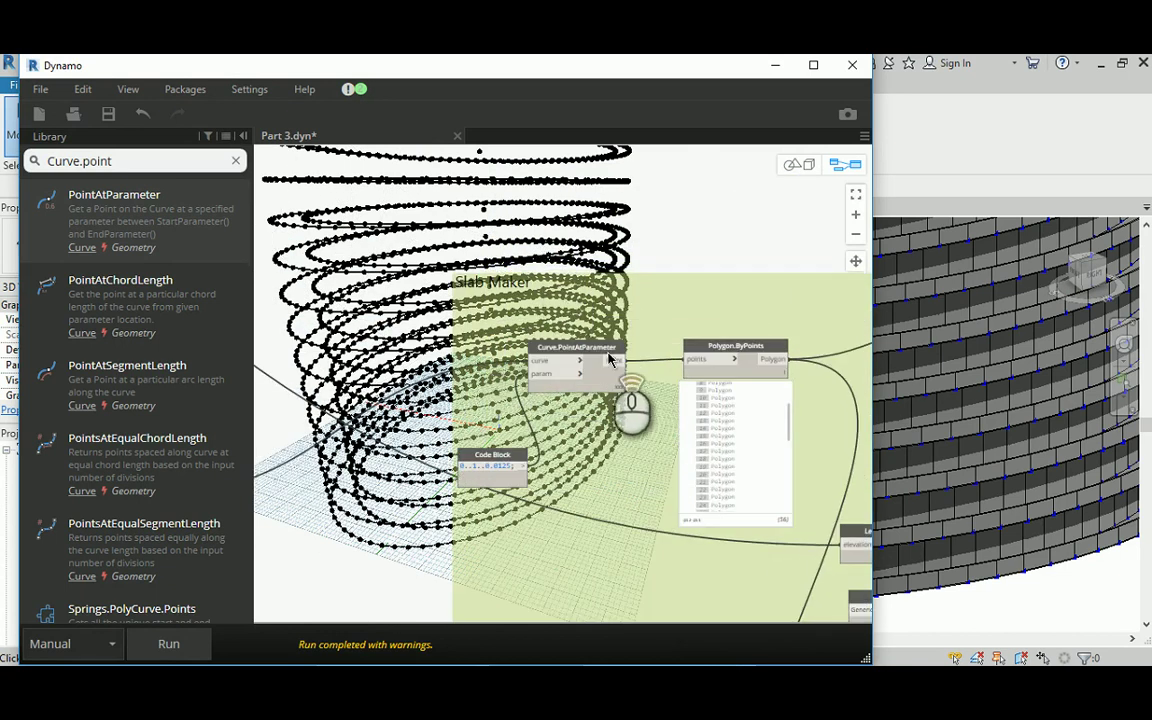
click(597, 350)
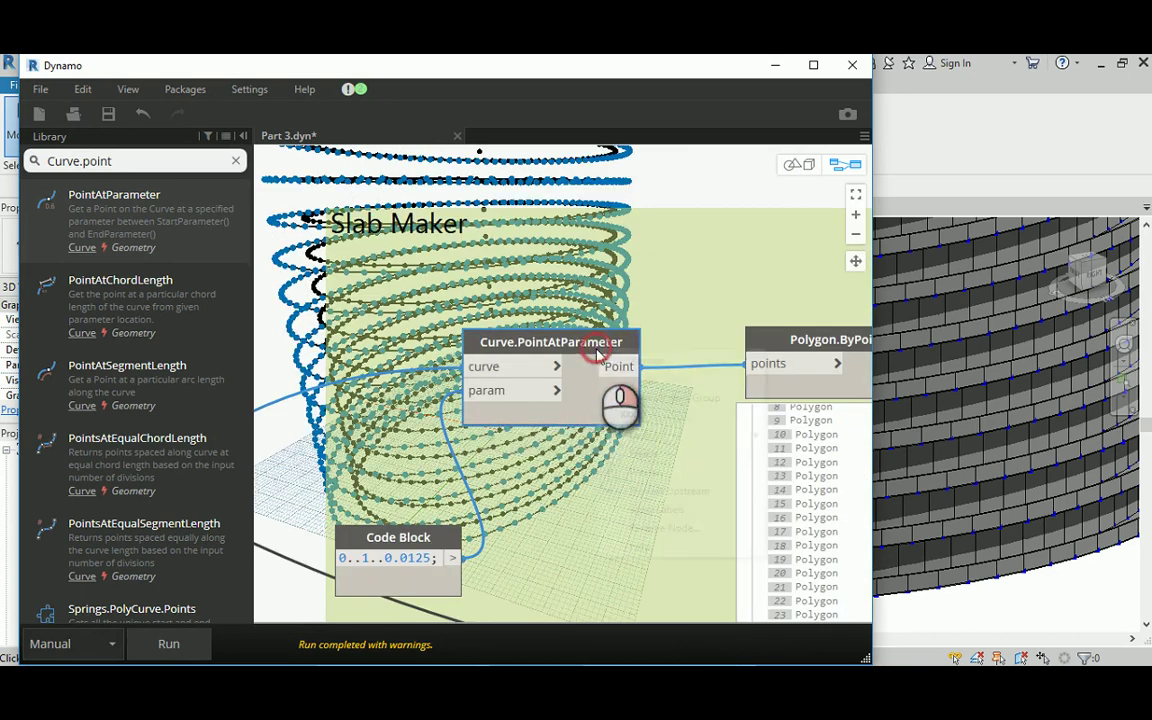
right_click(598, 352)
click(645, 472)
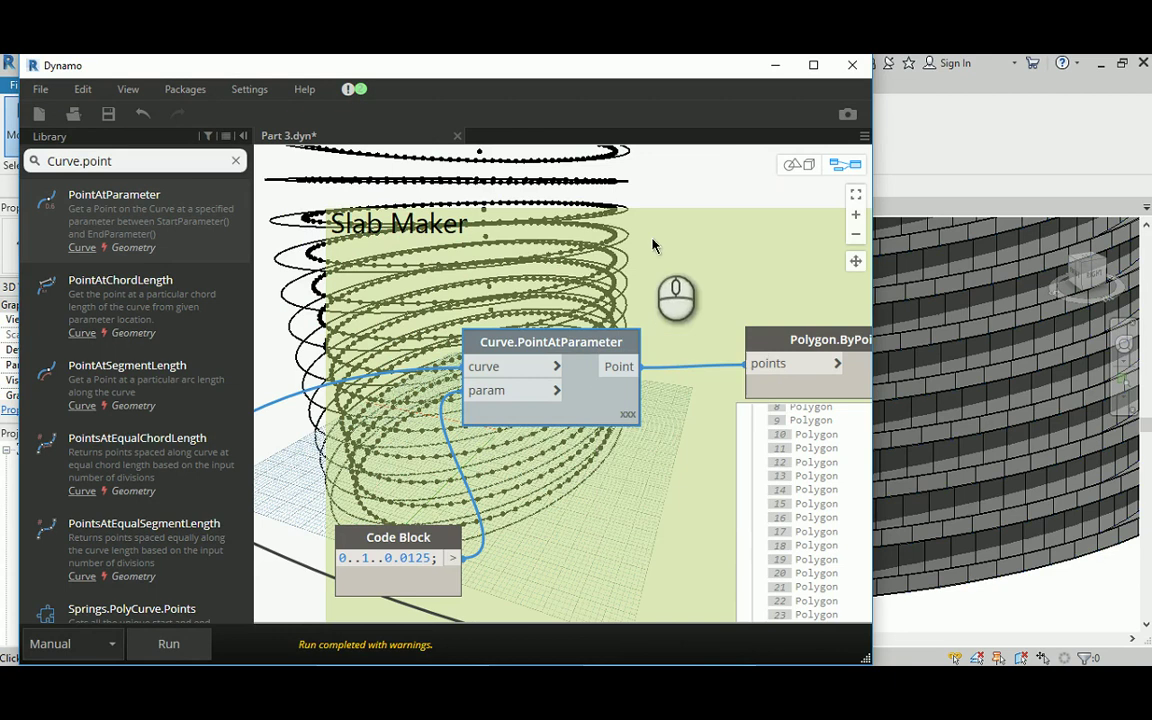
Turn off the geometry preview of the Polygon.ByPoints node in the Slab Maker group.
middle_drag(694, 192, 490, 196)
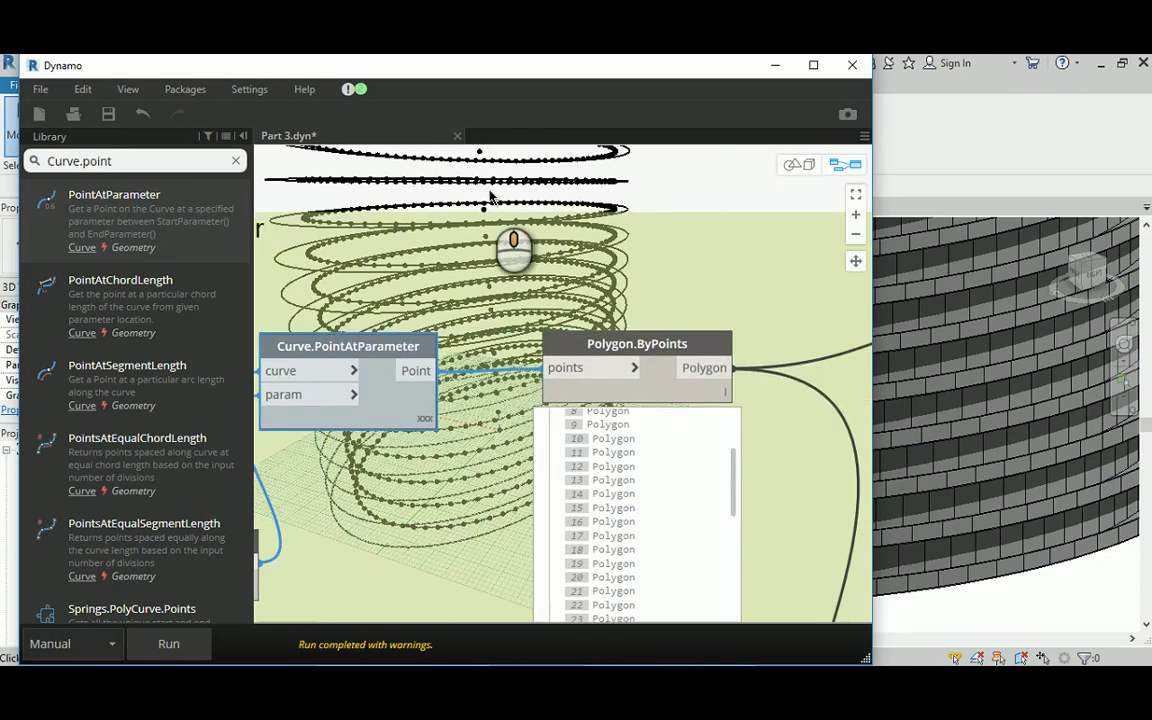
click(617, 354)
right_click(617, 355)
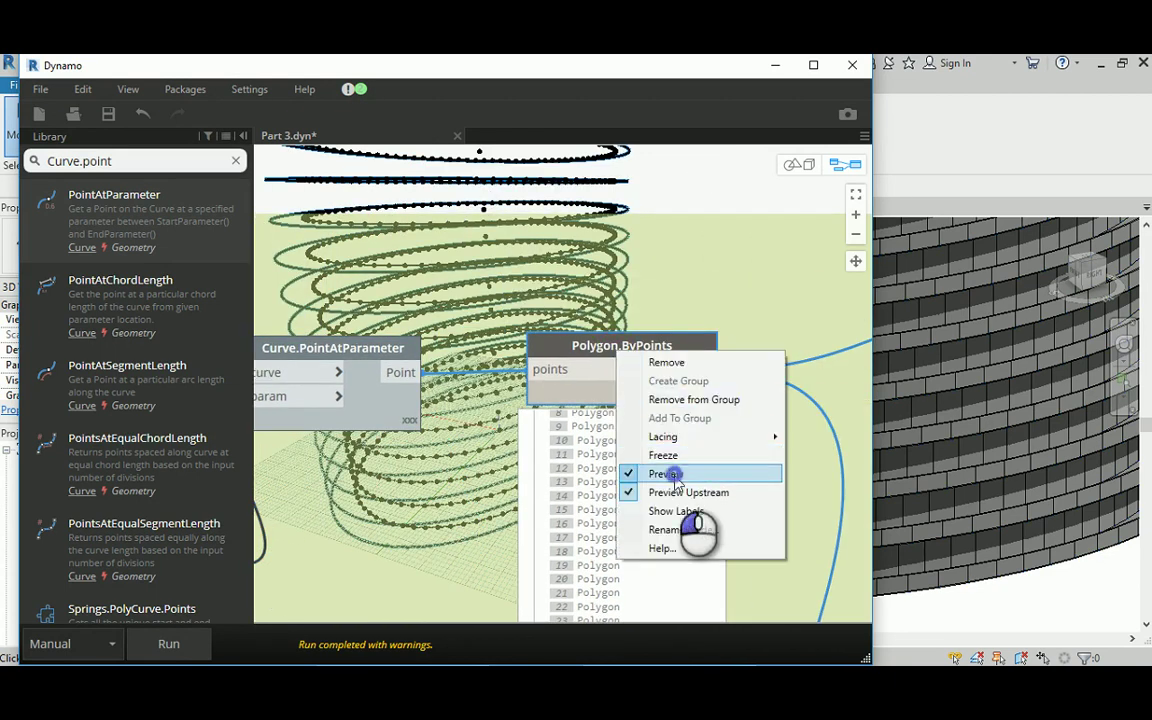
click(668, 477)
Turn off the geometry preview of the List.GetItemAtIndex node in the Slab Maker group.
middle_drag(655, 207, 342, 184)
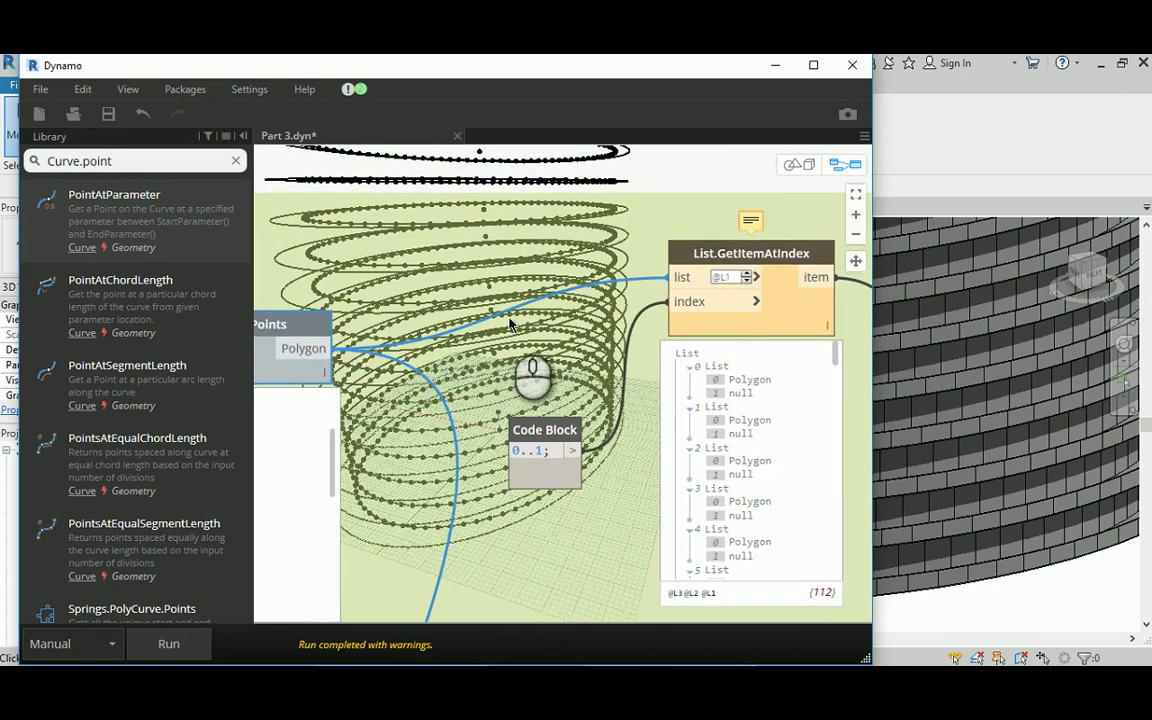
scroll(507, 336, down, 3)
scroll(610, 310, up, 4)
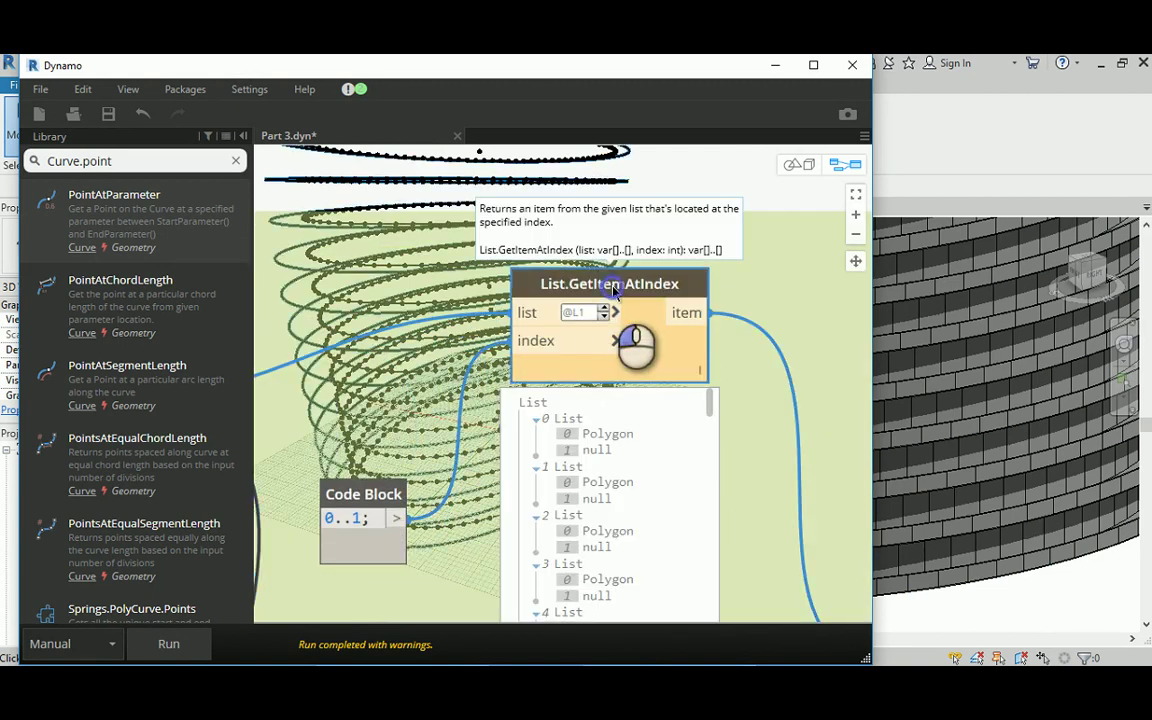
right_click(613, 290)
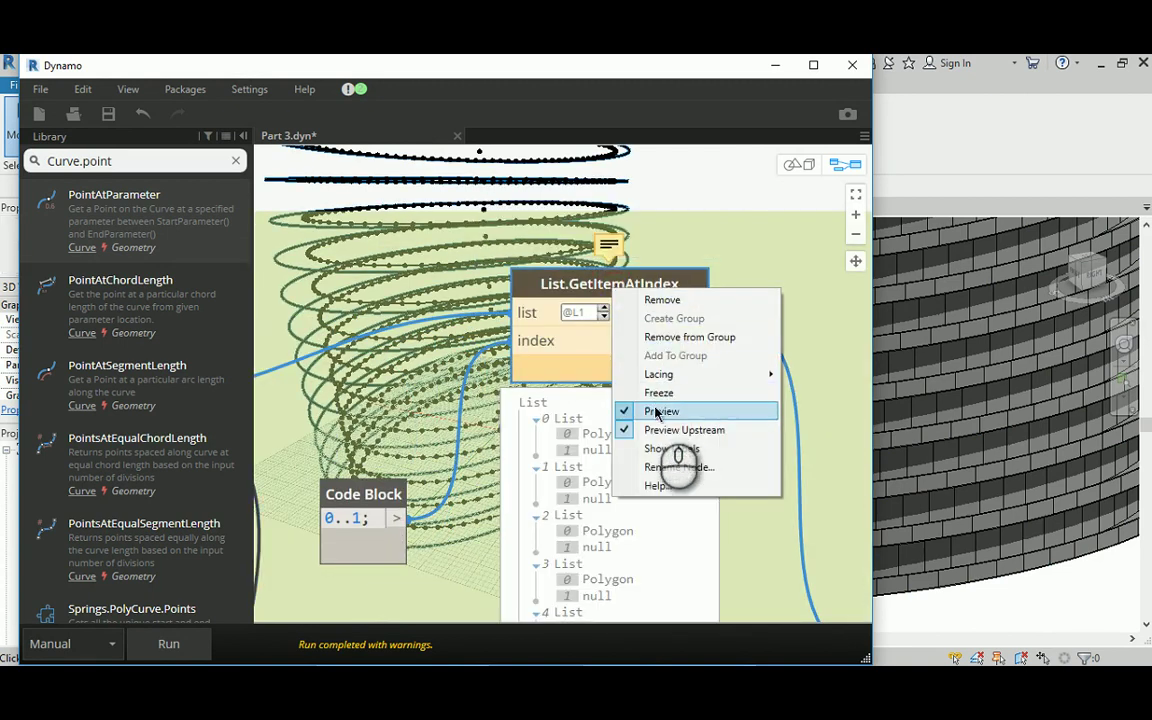
click(657, 409)
Turn off the geometry preview of Geometry.Explode in the Parapet maker group and save the graph.
middle_drag(750, 474, 727, 395)
scroll(687, 283, down, 4)
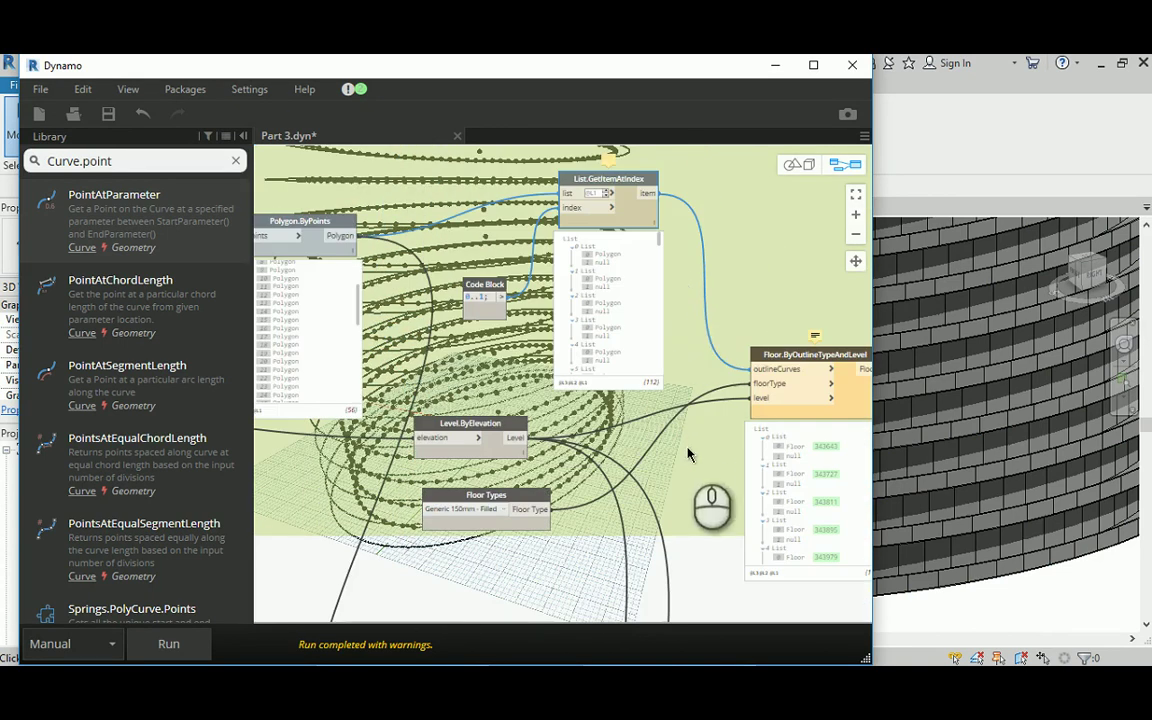
middle_drag(686, 449, 622, 248)
middle_drag(525, 504, 588, 318)
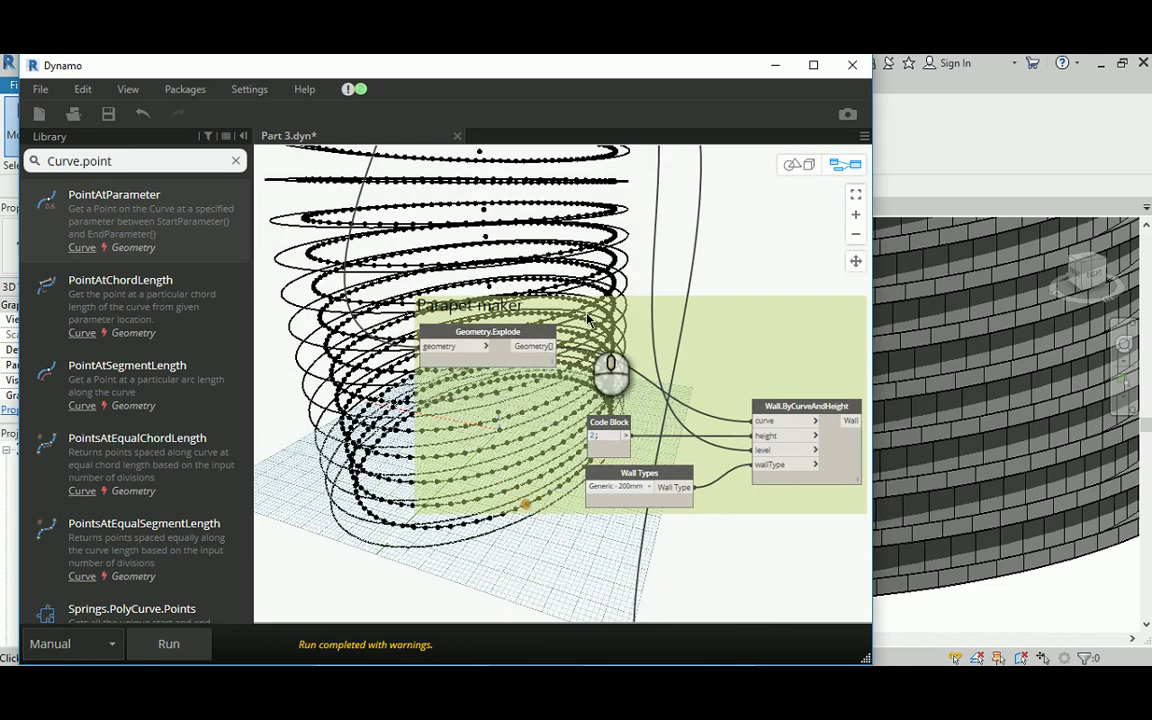
click(508, 337)
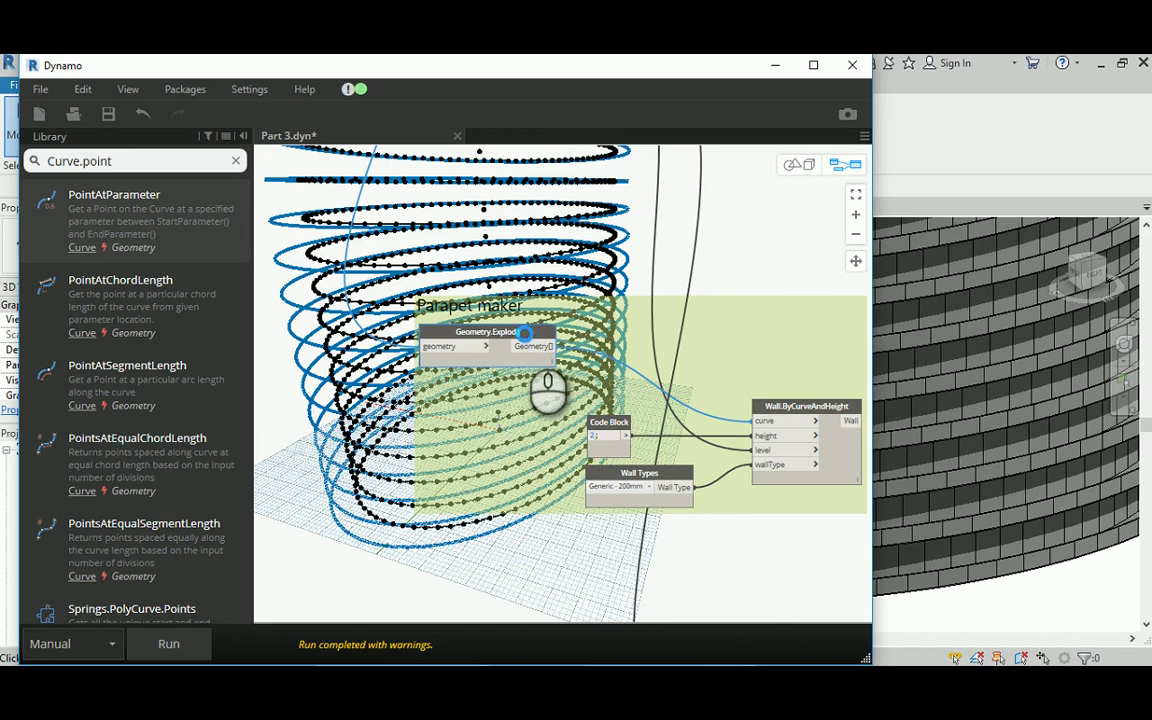
right_click(527, 340)
click(550, 456)
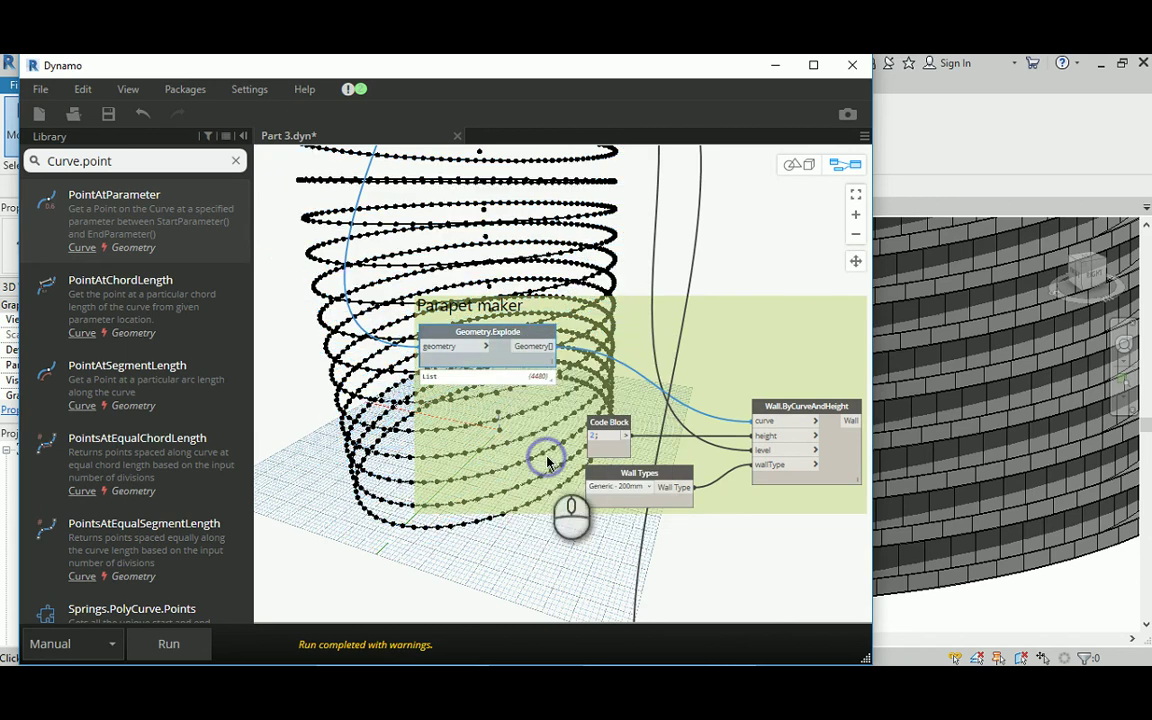
click(108, 113)
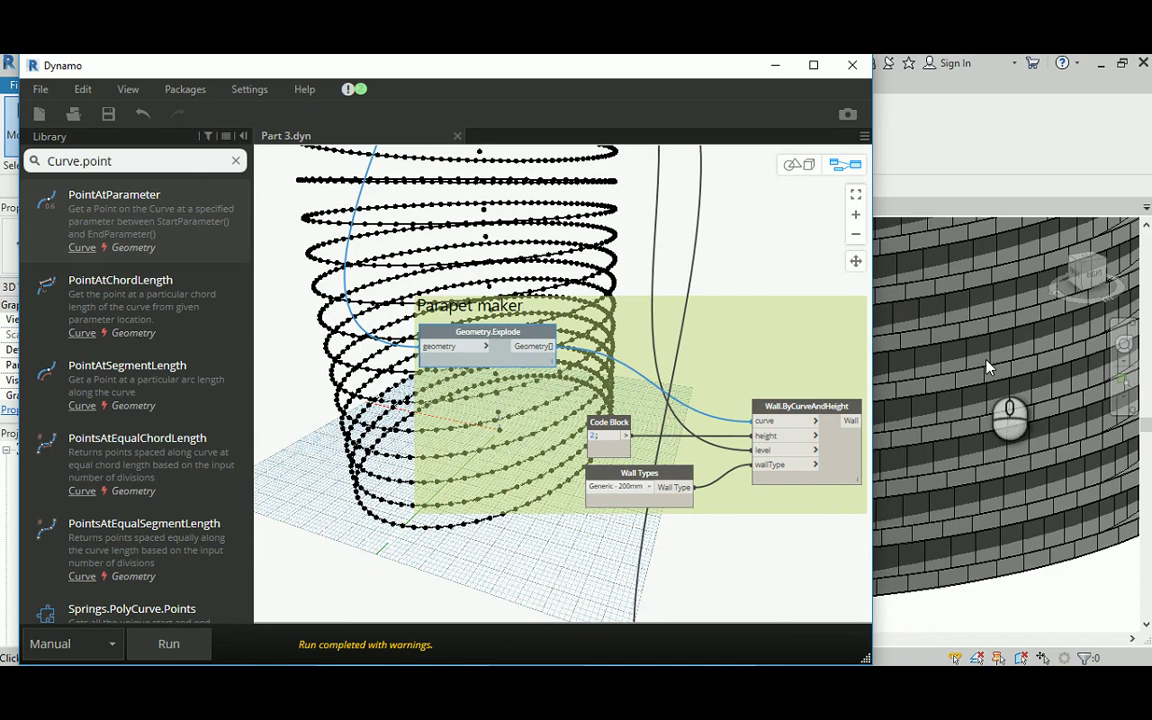
Turn off the geometry preview of the Curve.PointAtParameter node that supplies the Wall maker's polygons.
scroll(427, 390, down, 3)
middle_drag(360, 380, 549, 346)
scroll(420, 385, up, 3)
scroll(513, 364, up, 3)
click(513, 364)
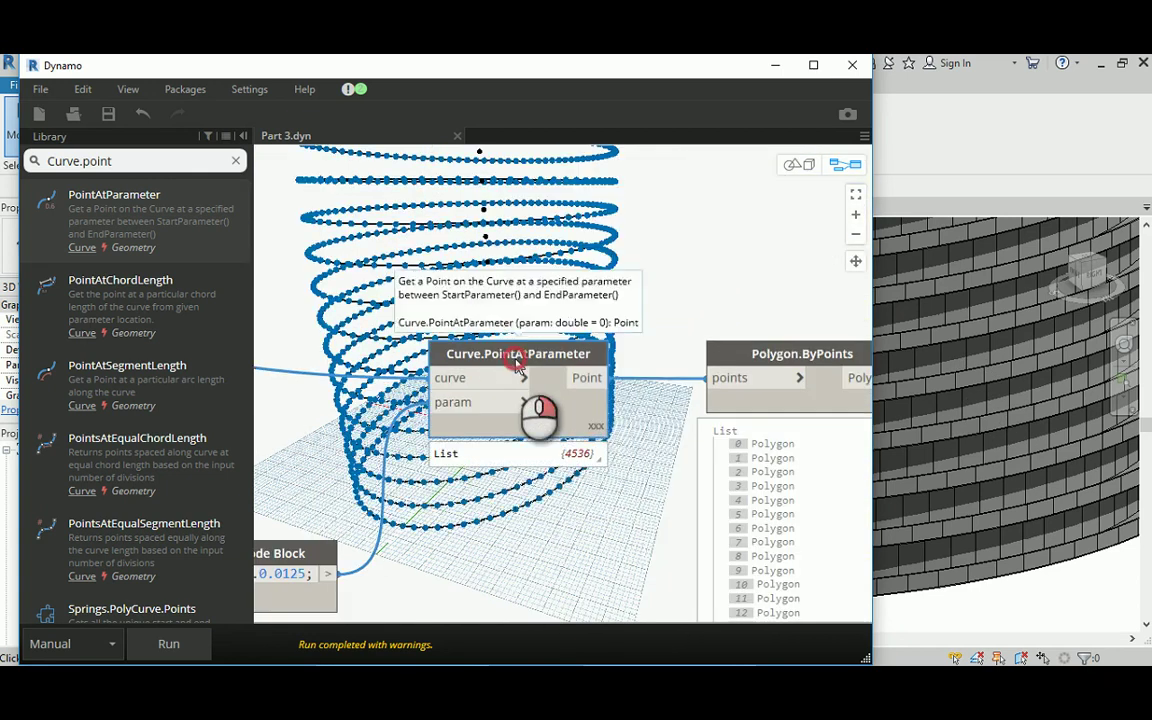
right_click(515, 362)
click(609, 480)
Turn off the geometry previews of the Polygon.ByPoints node feeding the Wall maker and of Geometry.Explode in the Wall maker group.
right_click(805, 411)
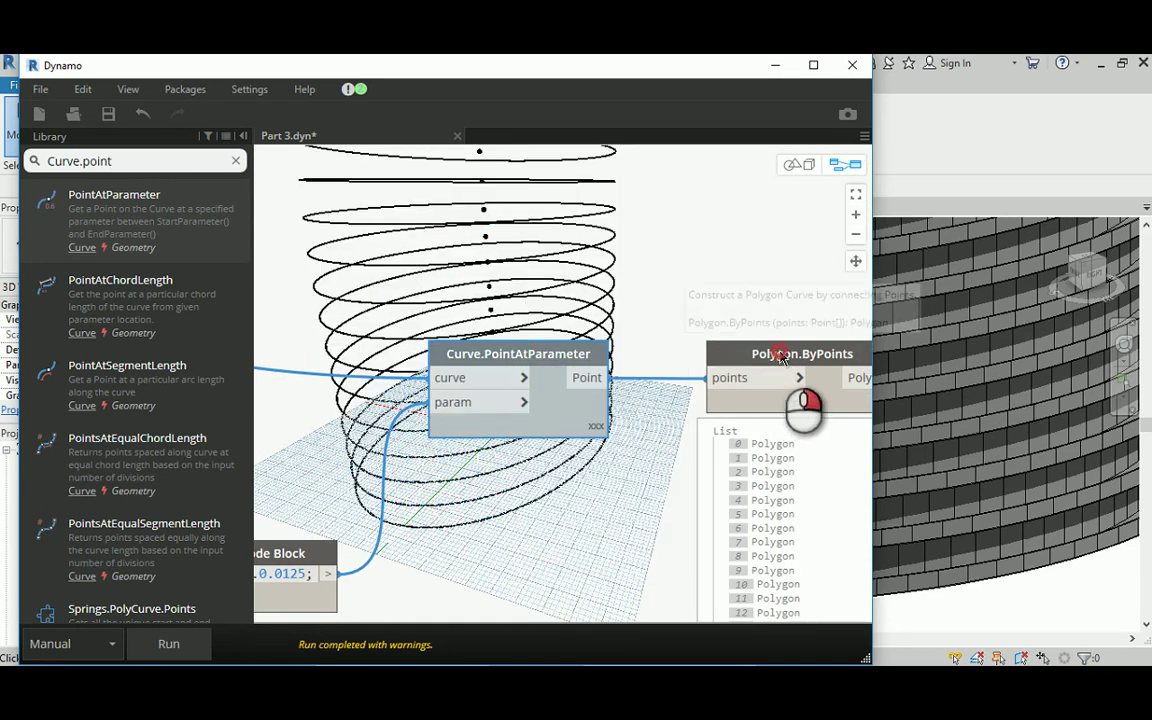
click(795, 478)
middle_drag(724, 272, 350, 269)
scroll(572, 315, down, 3)
middle_drag(570, 314, 389, 290)
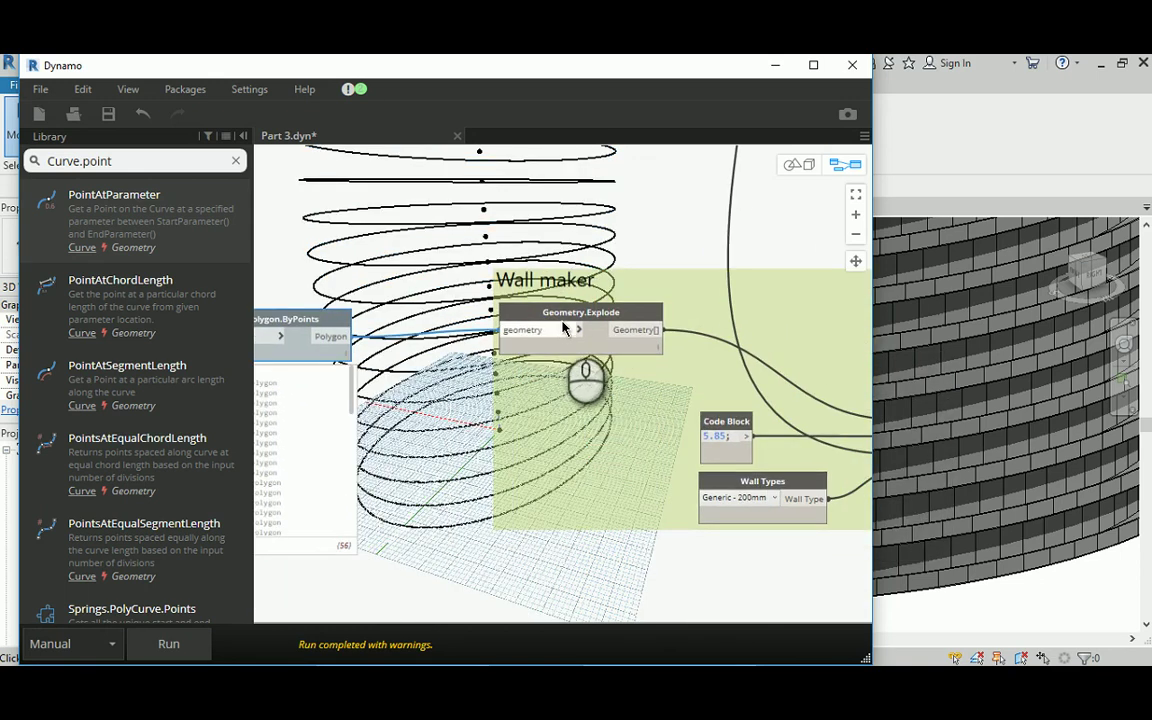
click(572, 316)
right_click(572, 316)
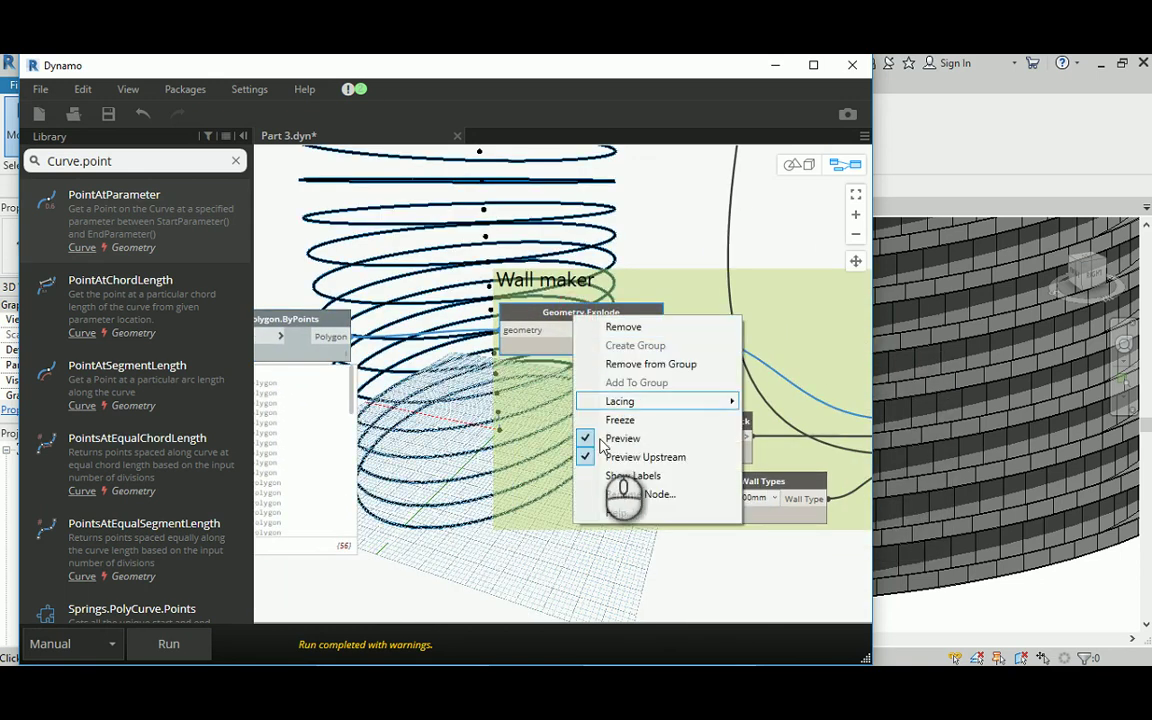
click(596, 438)
middle_drag(703, 250, 436, 268)
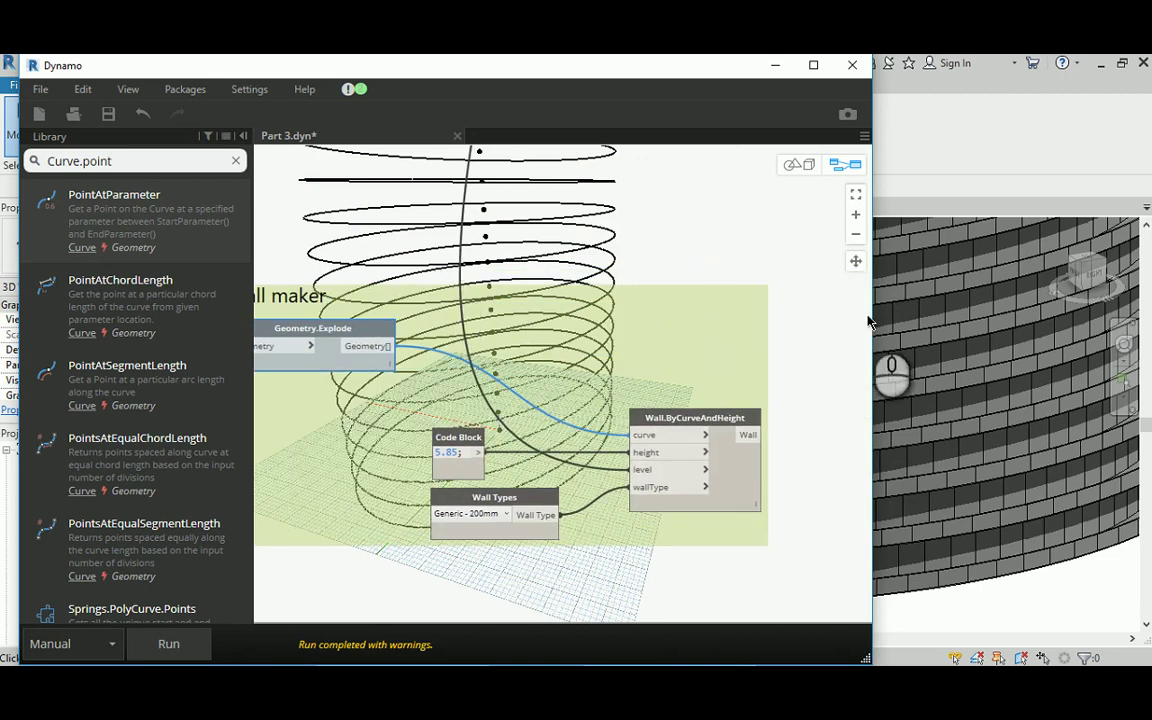
Switch to Revit and examine the tower's generated walls, parapets and floors from base to top in the 3D view.
click(773, 65)
scroll(782, 378, down, 1)
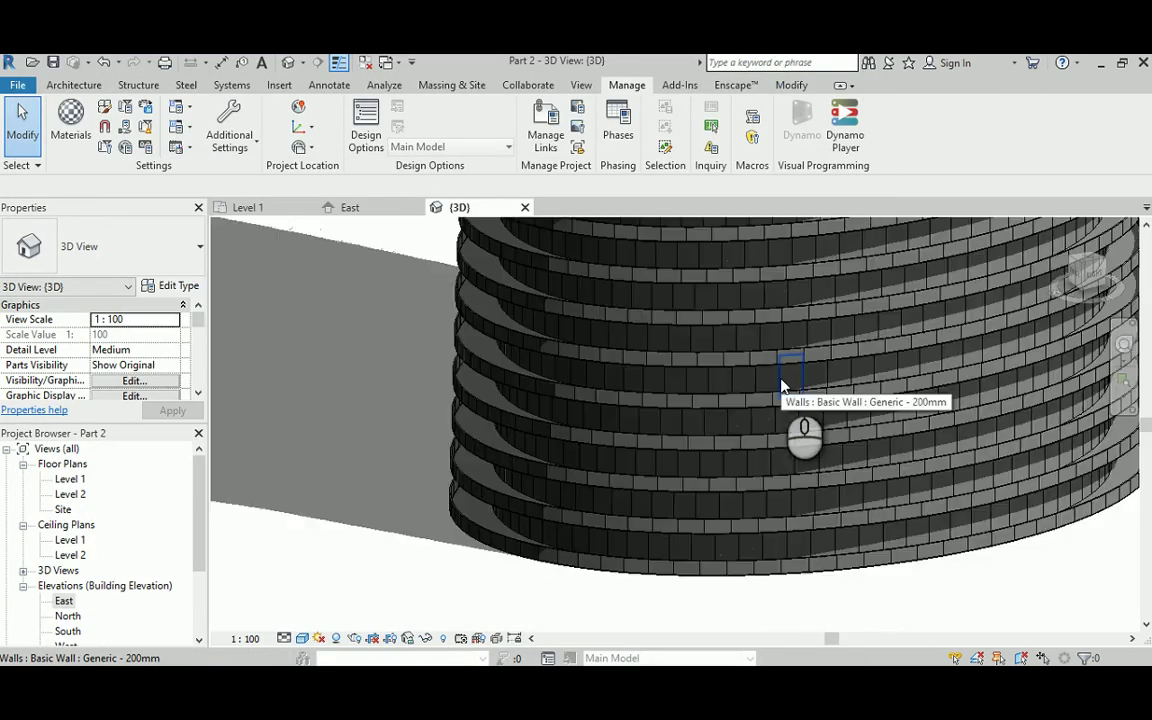
middle_drag(944, 340, 859, 402)
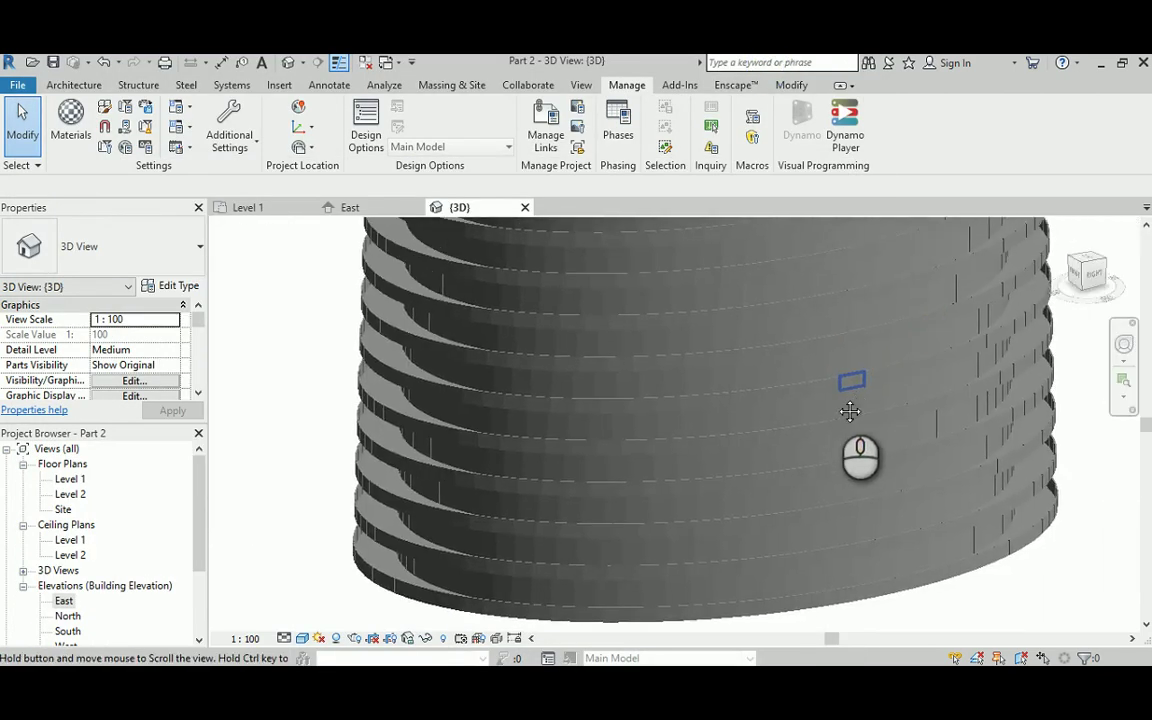
scroll(826, 414, down, 3)
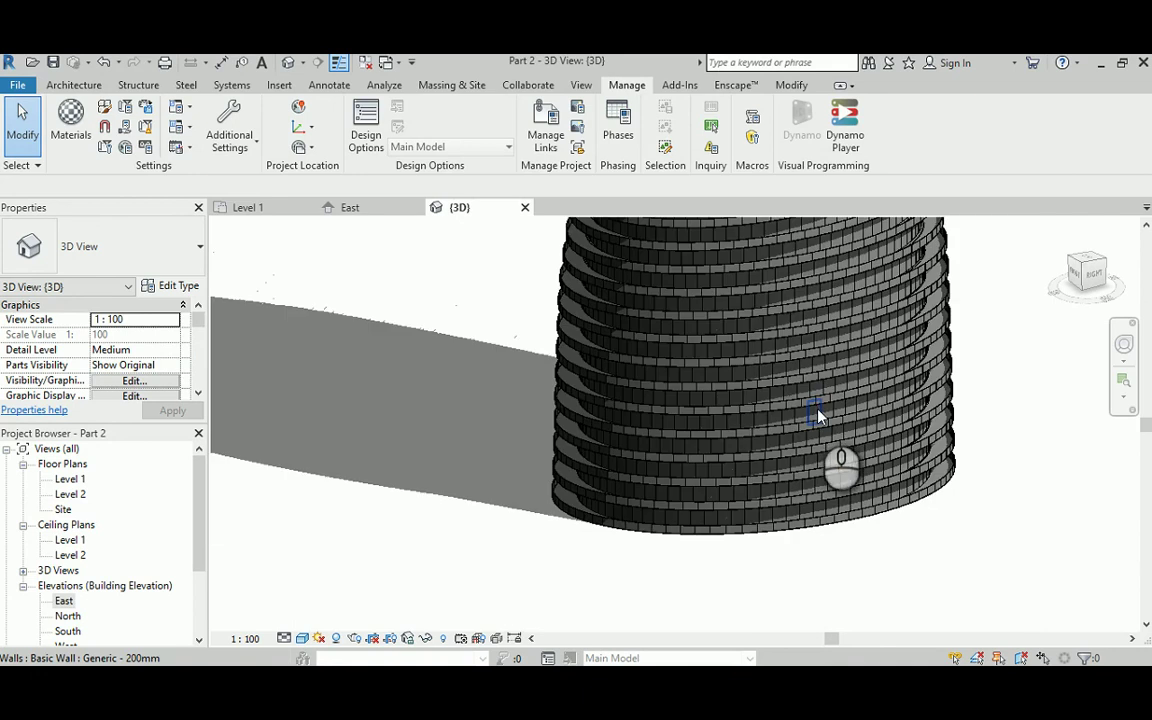
middle_drag(728, 360, 766, 472)
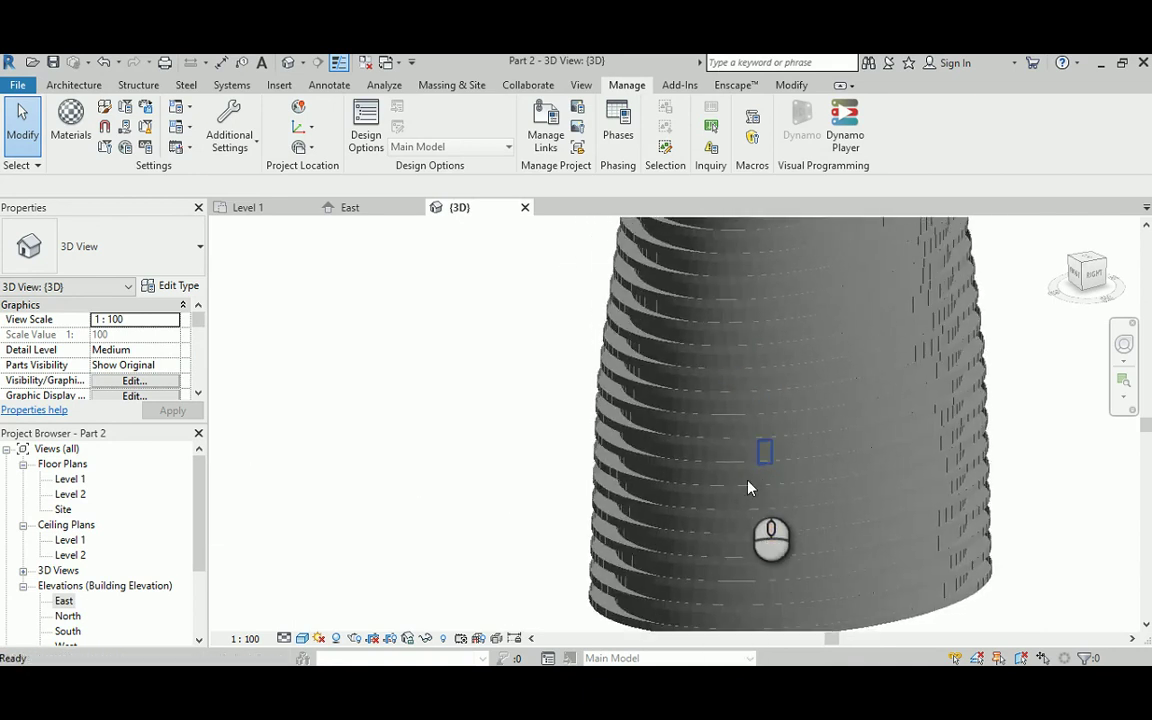
scroll(748, 484, down, 2)
scroll(753, 459, down, 1)
middle_drag(755, 300, 748, 456)
shift+middle_drag(703, 340, 993, 366)
scroll(815, 368, down, 3)
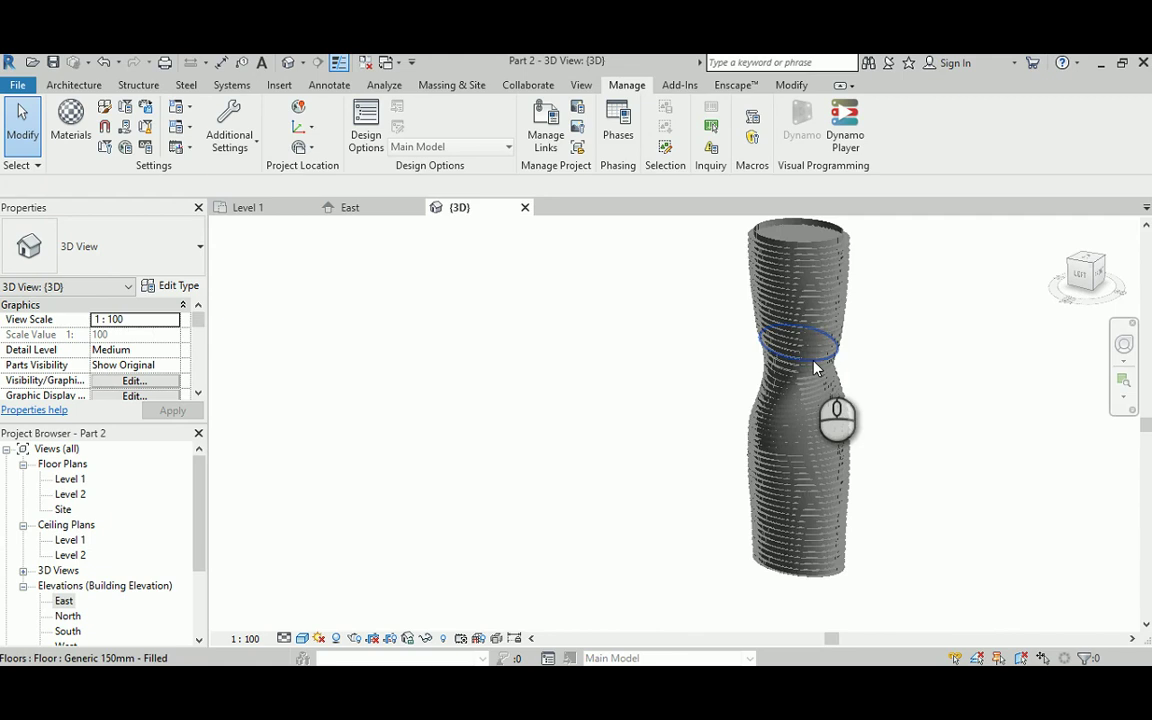
shift+middle_drag(805, 334, 859, 358)
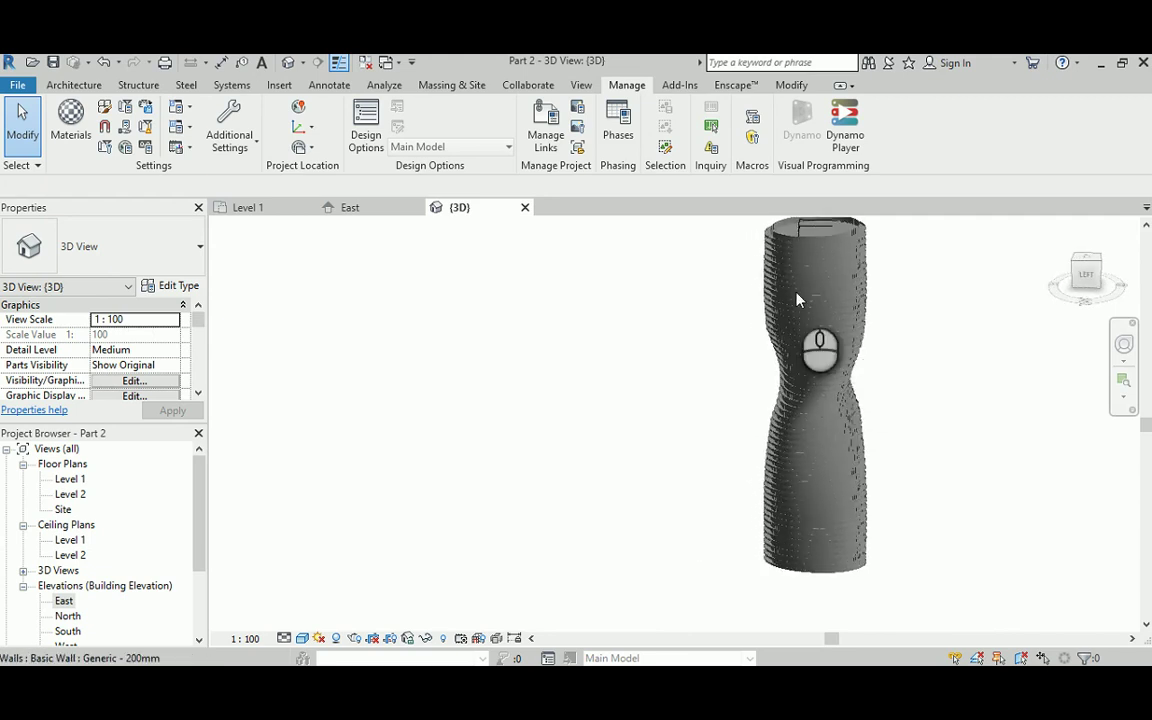
middle_drag(700, 289, 706, 327)
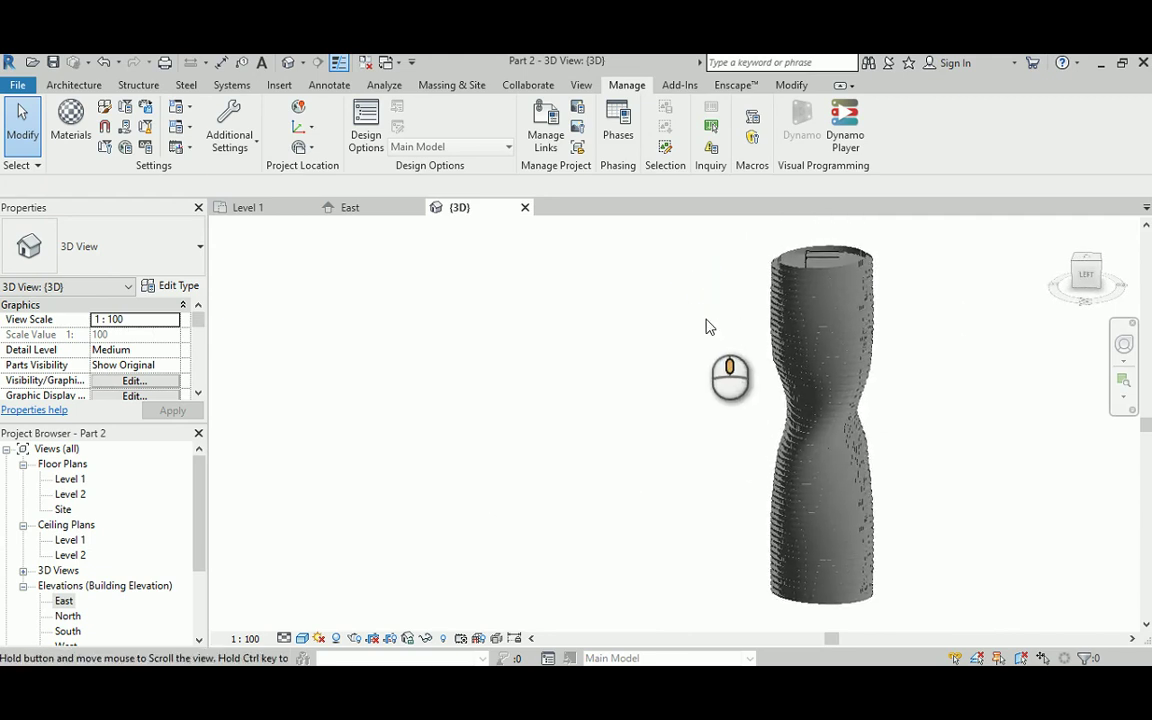
scroll(706, 326, up, 2)
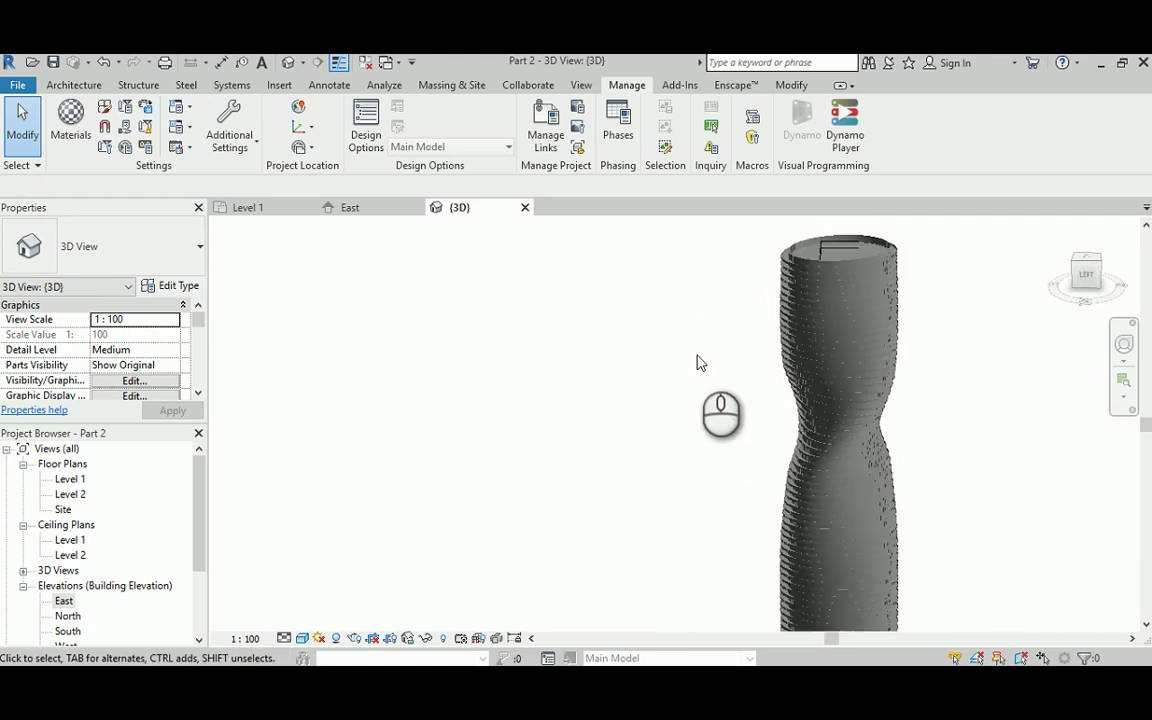
mouse_move(690, 385)
middle_down()
mouse_move(686, 402)
mouse_move(696, 397)
mouse_move(684, 393)
middle_up()
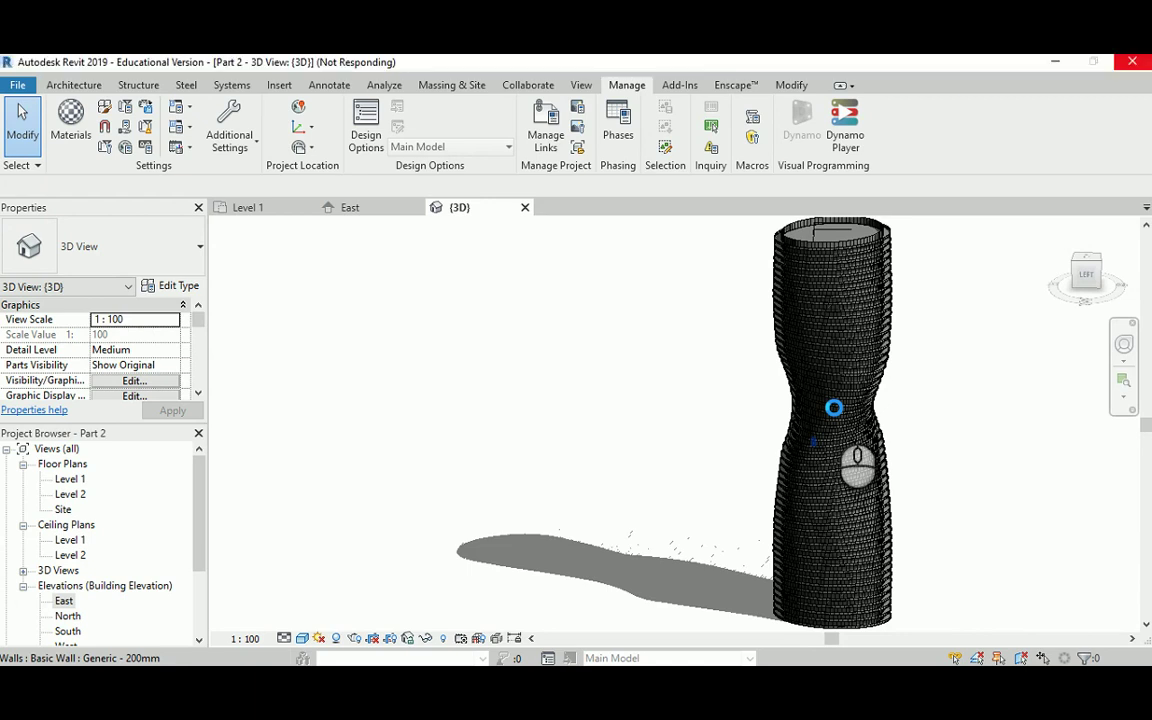
scroll(567, 382, down, 5)
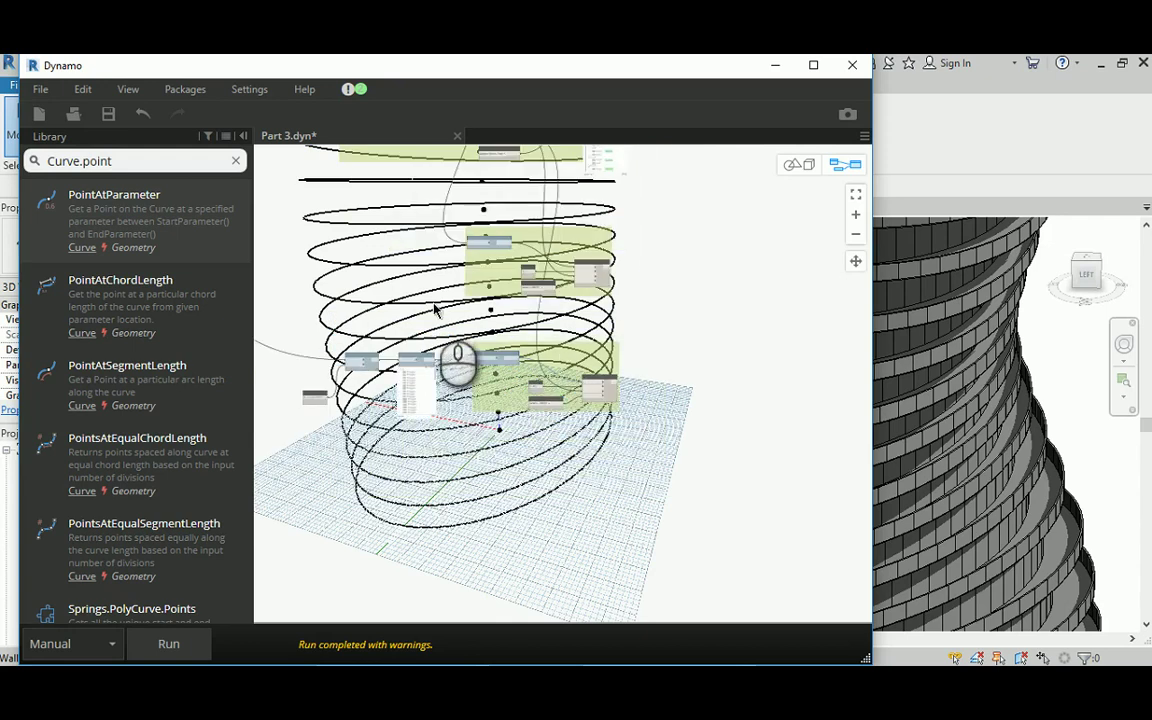